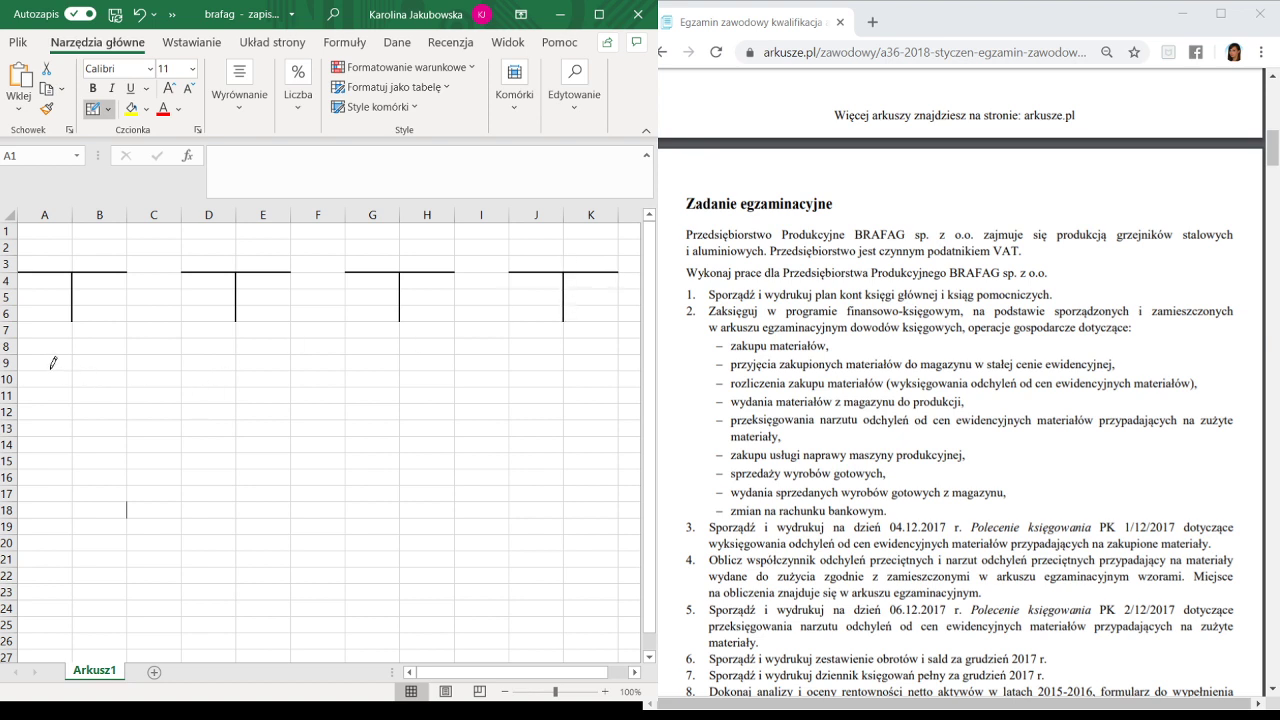
# Draw a second row of four T-account borders, with headers under row 9 in columns A–B, D–E, G–H and J–K.
pyautogui.moveTo(54, 368)
pyautogui.mouseDown()
pyautogui.moveTo(82, 368)
pyautogui.moveTo(76, 416)
pyautogui.mouseUp()
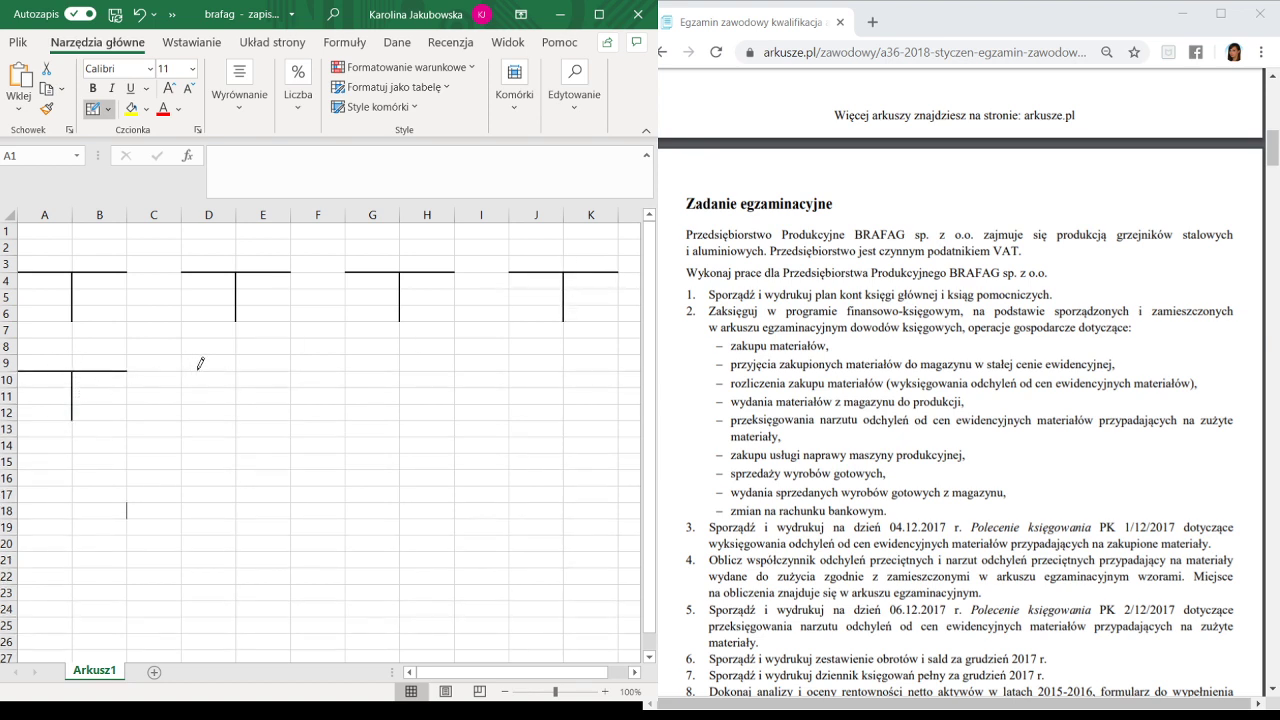
pyautogui.moveTo(199, 364)
pyautogui.mouseDown()
pyautogui.moveTo(280, 364)
pyautogui.moveTo(237, 390)
pyautogui.moveTo(239, 428)
pyautogui.mouseUp()
pyautogui.moveTo(362, 366)
pyautogui.mouseDown()
pyautogui.moveTo(416, 364)
pyautogui.moveTo(400, 418)
pyautogui.mouseUp()
pyautogui.moveTo(522, 364)
pyautogui.mouseDown()
pyautogui.moveTo(614, 365)
pyautogui.moveTo(564, 400)
pyautogui.moveTo(563, 418)
pyautogui.mouseUp()
# Draw a third row of four T-account borders under row 15, spanning columns A–B, D–E, G–H and J–K down to row 18.
pyautogui.scroll(-1, 189, 454)
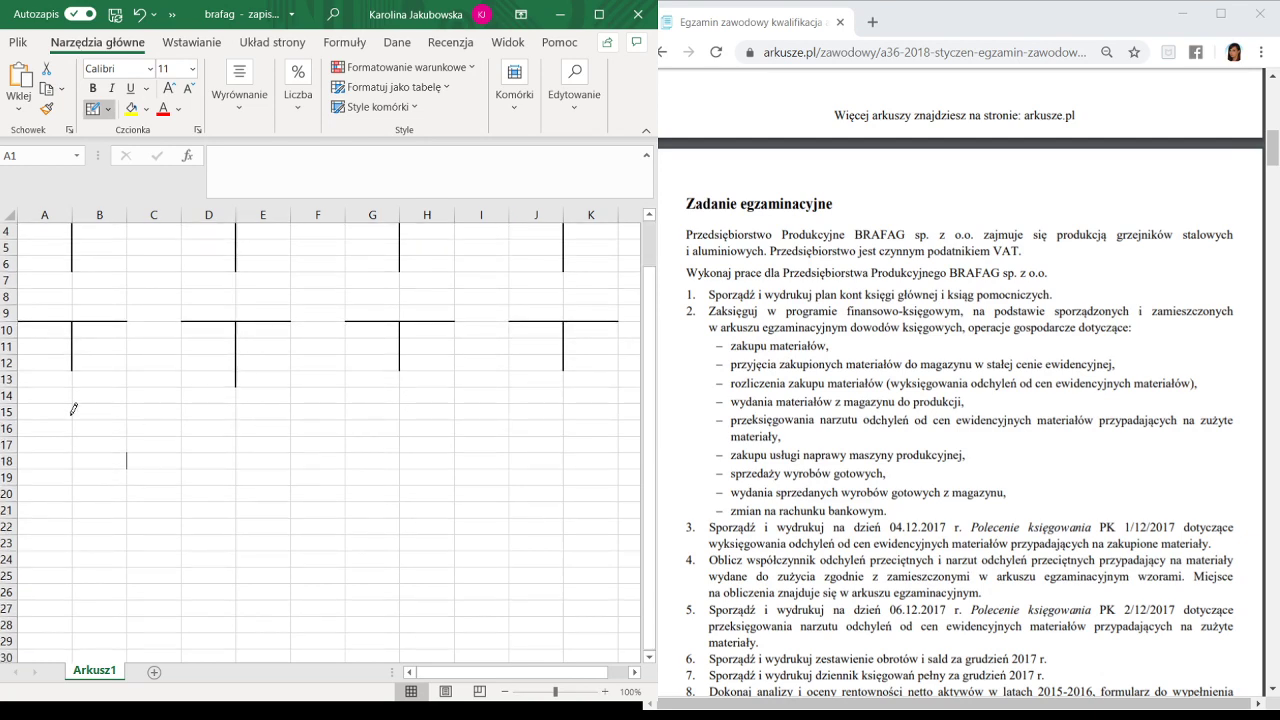
pyautogui.moveTo(64, 420)
pyautogui.mouseDown()
pyautogui.moveTo(92, 419)
pyautogui.moveTo(75, 456)
pyautogui.mouseUp()
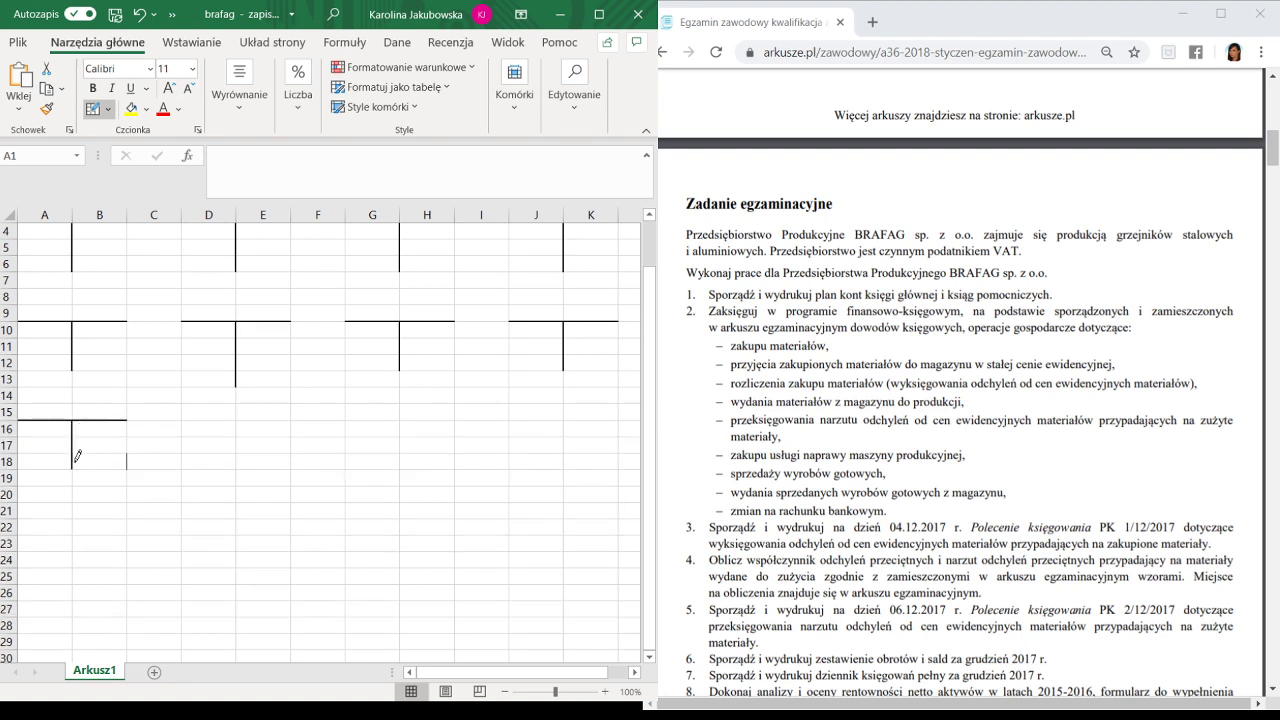
pyautogui.moveTo(200, 419)
pyautogui.mouseDown()
pyautogui.moveTo(250, 416)
pyautogui.moveTo(236, 468)
pyautogui.mouseUp()
pyautogui.moveTo(375, 412)
pyautogui.mouseDown()
pyautogui.moveTo(400, 418)
pyautogui.moveTo(400, 468)
pyautogui.mouseUp()
pyautogui.moveTo(510, 419)
pyautogui.mouseDown()
pyautogui.moveTo(618, 419)
pyautogui.moveTo(564, 467)
pyautogui.mouseUp()
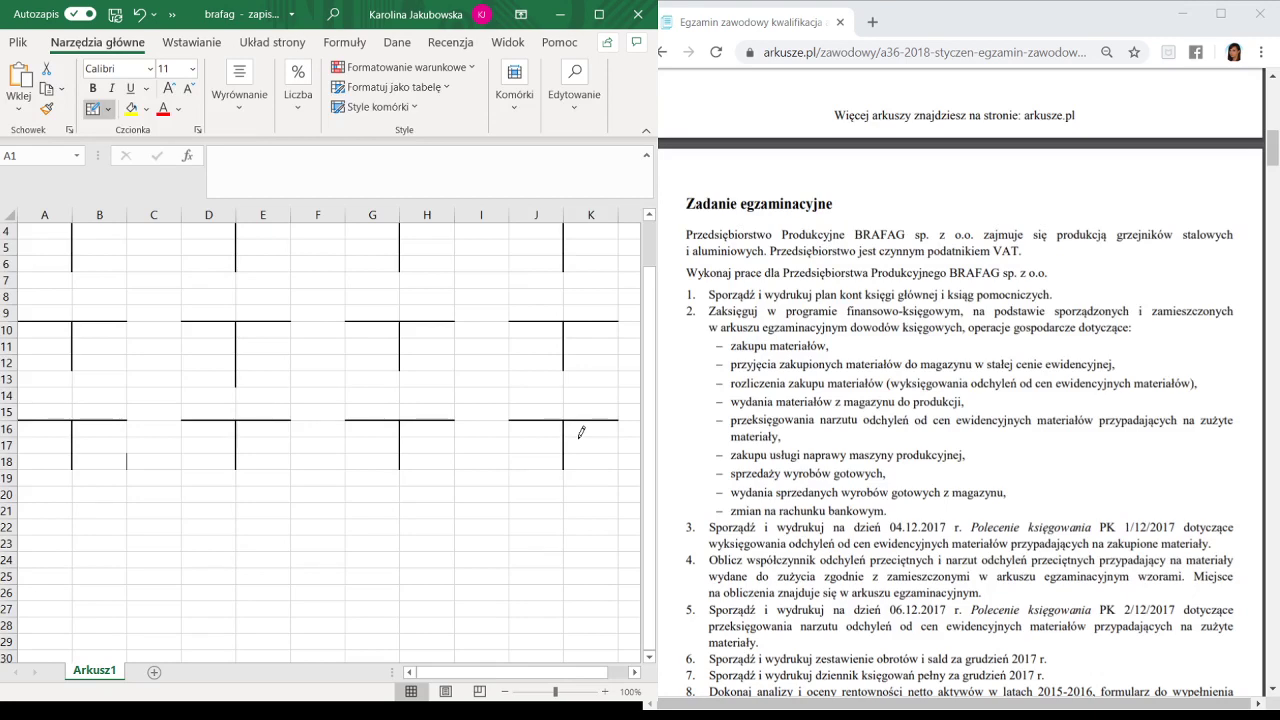
# Draw a fourth row of four T-account borders under row 21 in columns A–B, D–E, G–H and J–K, down to row 24, and end border drawing.
pyautogui.scroll(10, 924, 420)
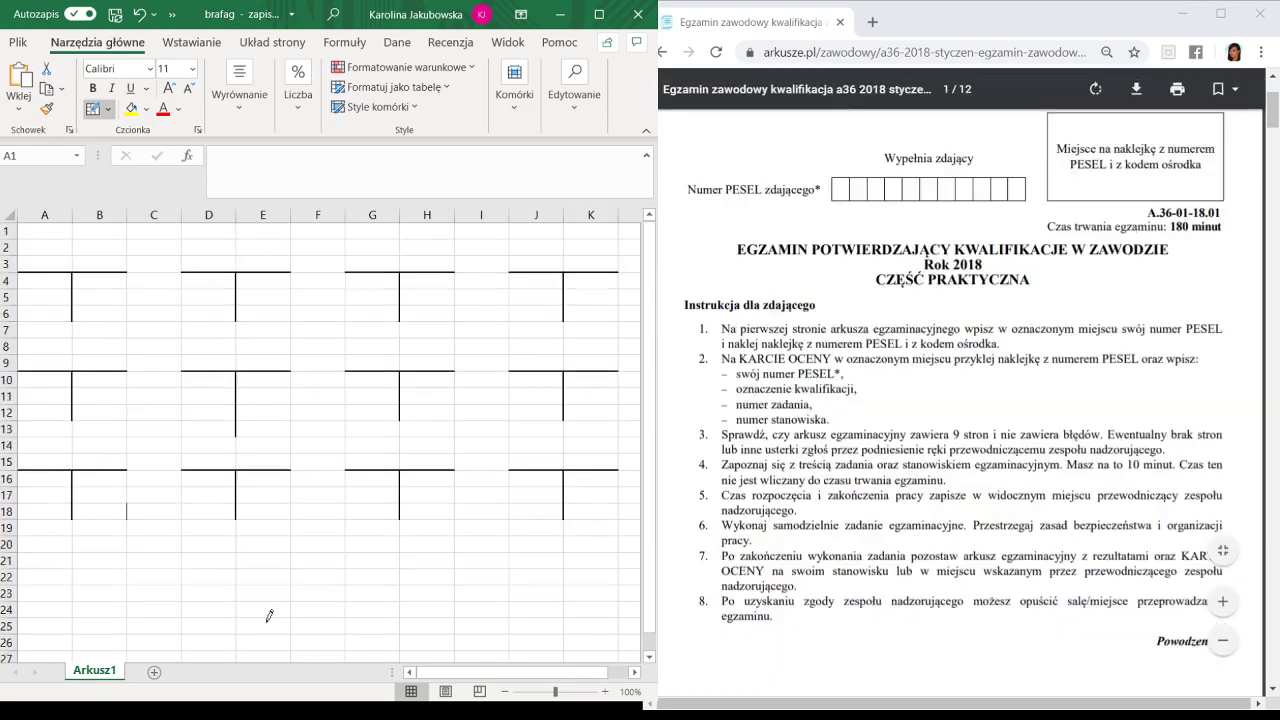
pyautogui.scroll(-3, 924, 420)
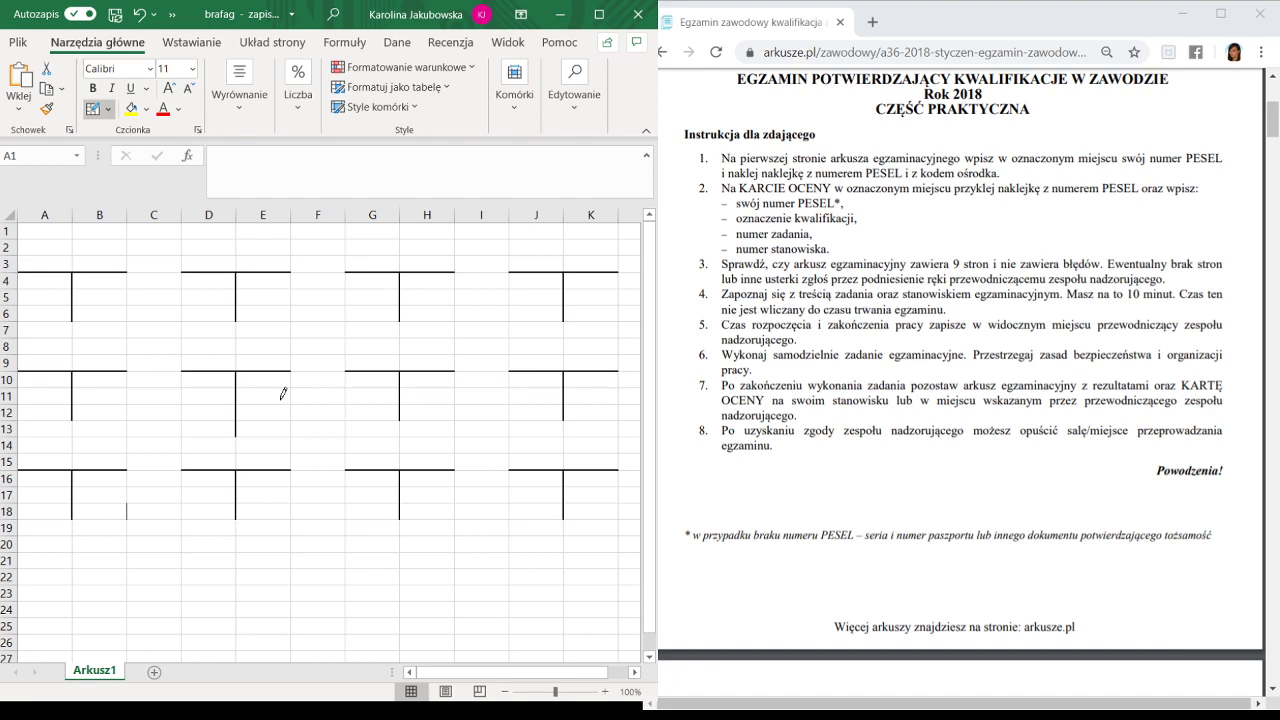
pyautogui.moveTo(1216, 344)
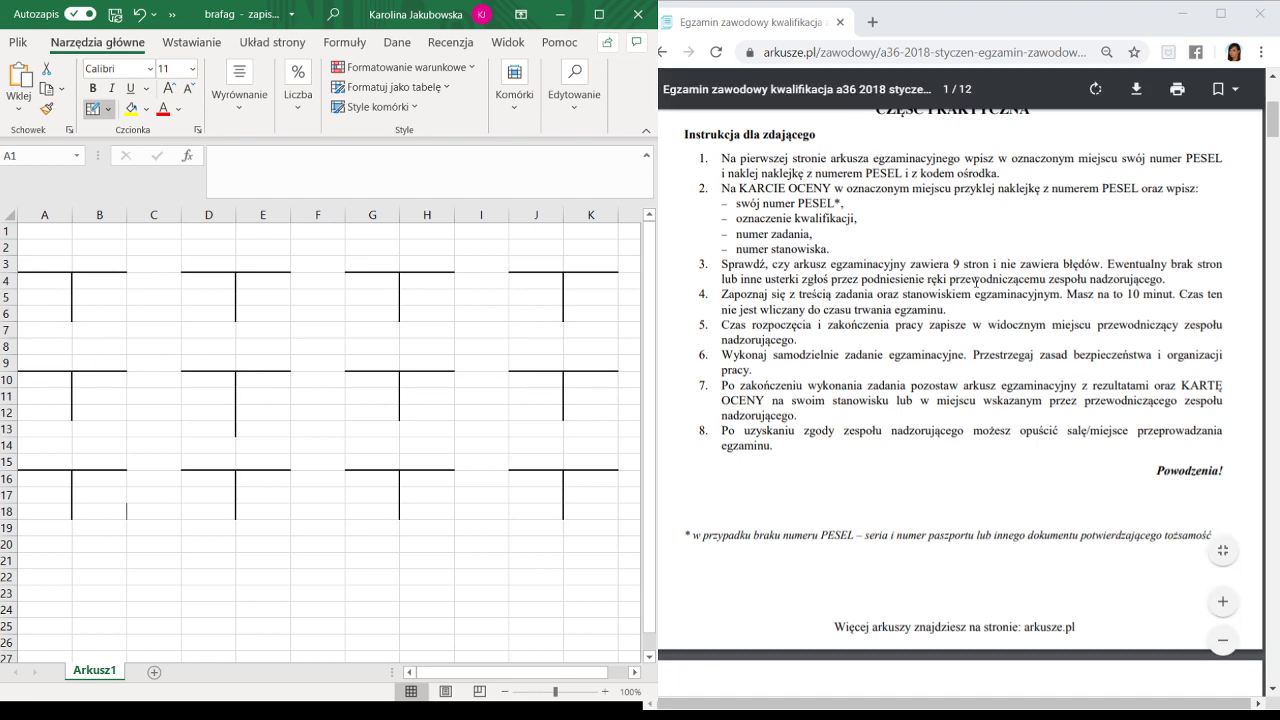
pyautogui.scroll(-5, 975, 283)
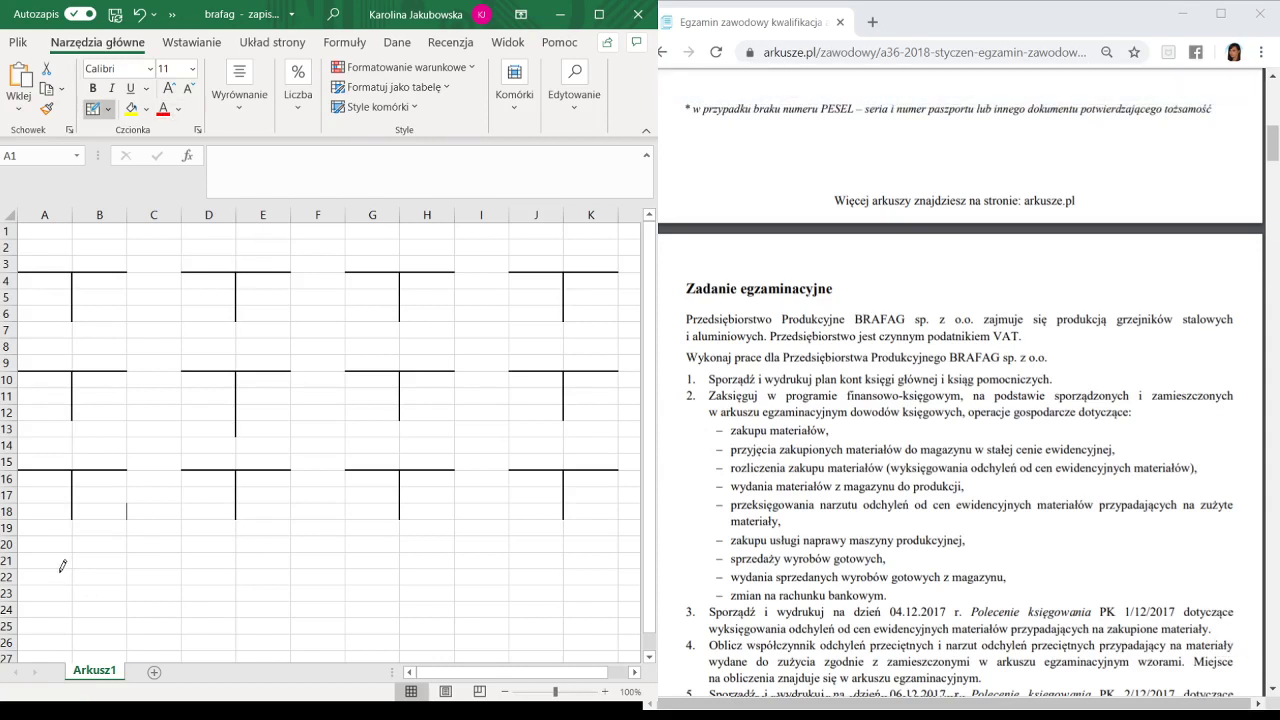
pyautogui.moveTo(62, 569)
pyautogui.mouseDown()
pyautogui.moveTo(115, 569)
pyautogui.moveTo(77, 592)
pyautogui.moveTo(74, 616)
pyautogui.mouseUp()
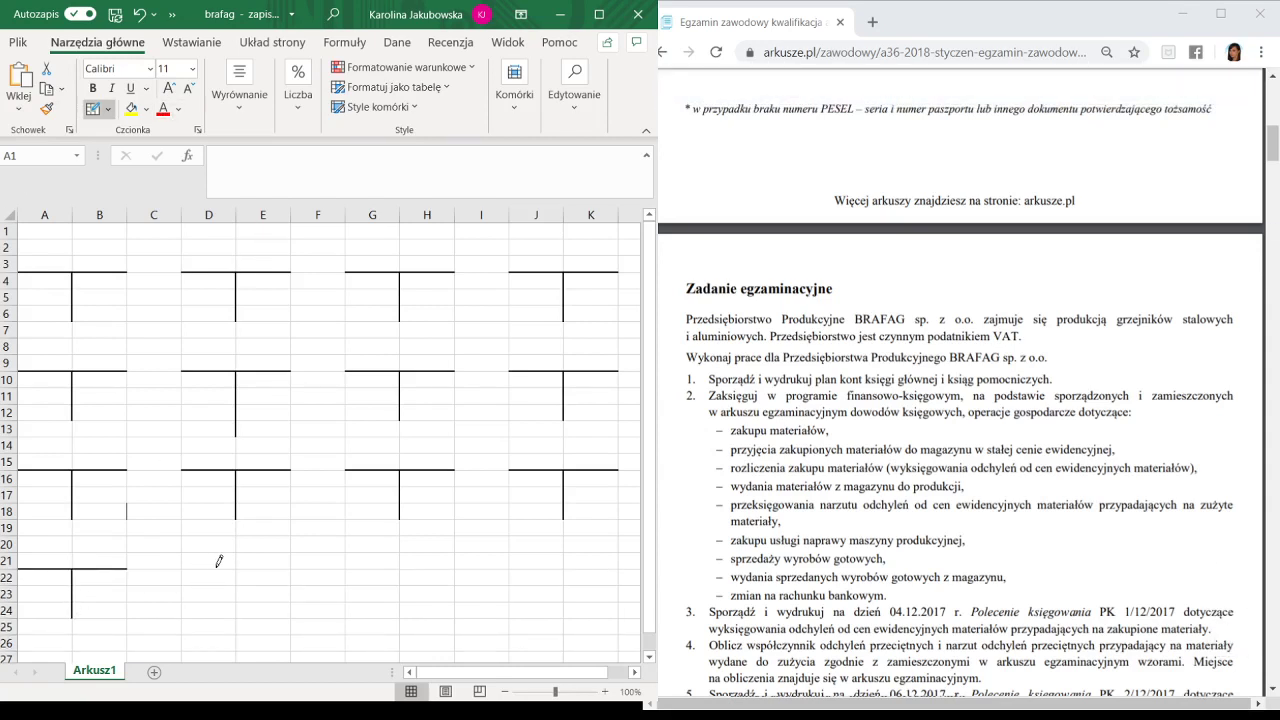
pyautogui.moveTo(219, 561)
pyautogui.mouseDown()
pyautogui.moveTo(285, 562)
pyautogui.moveTo(237, 600)
pyautogui.moveTo(238, 616)
pyautogui.mouseUp()
pyautogui.moveTo(350, 566)
pyautogui.mouseDown()
pyautogui.moveTo(455, 563)
pyautogui.moveTo(402, 616)
pyautogui.mouseUp()
pyautogui.moveTo(510, 565)
pyautogui.mouseDown()
pyautogui.moveTo(615, 563)
pyautogui.moveTo(567, 612)
pyautogui.mouseUp()
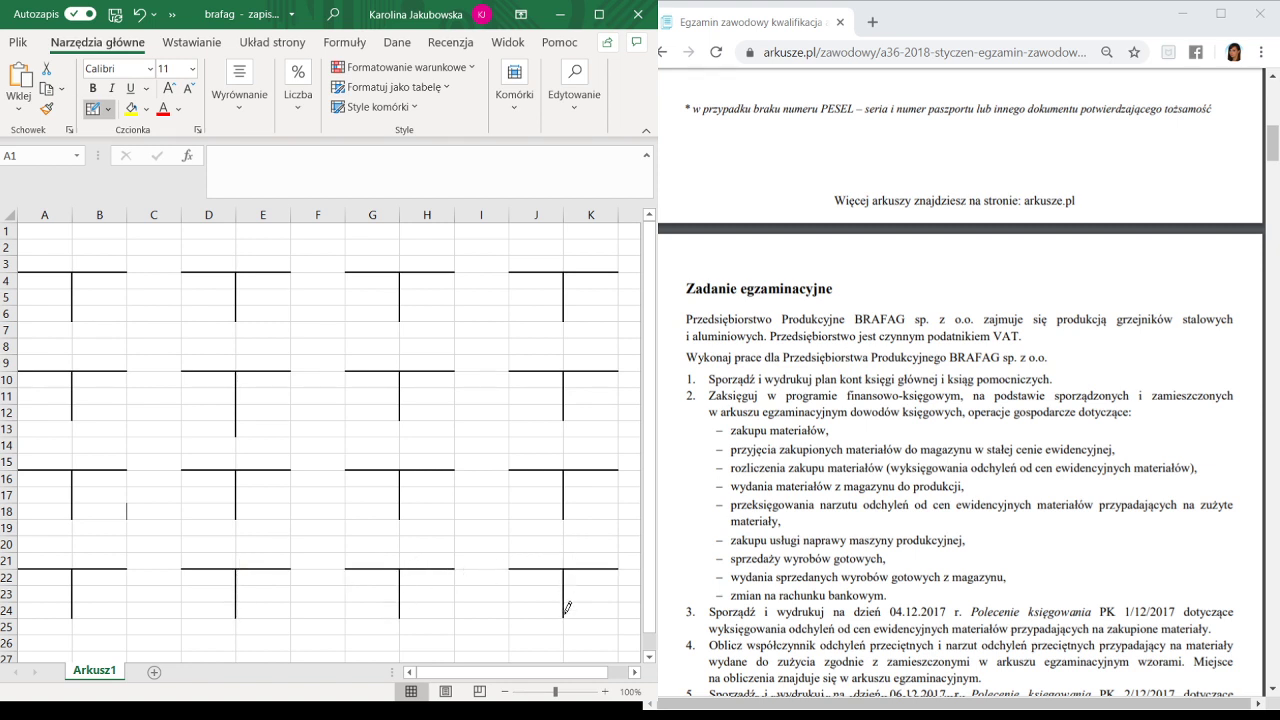
pyautogui.click(93, 108)
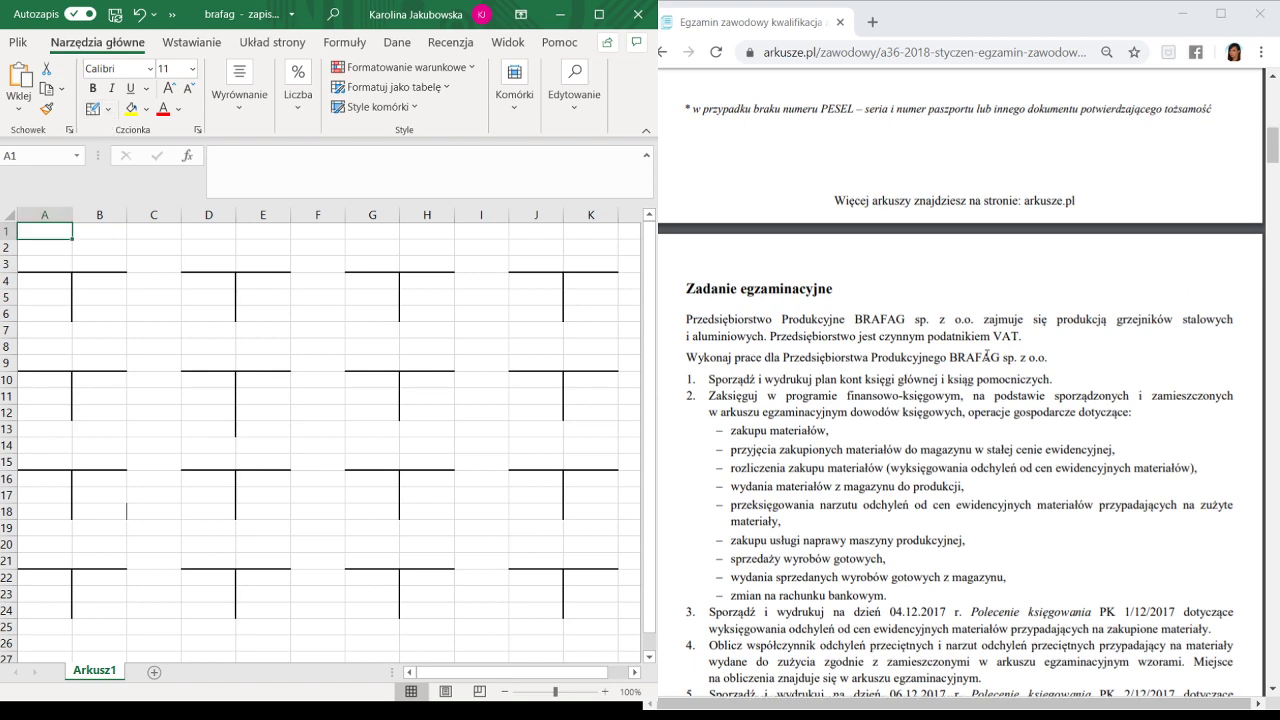
# Find the opening balances in the exam paper and label the first T-account Kasa in A3, with debit balance 8000 in A4.
pyautogui.scroll(-10, 1077, 360)
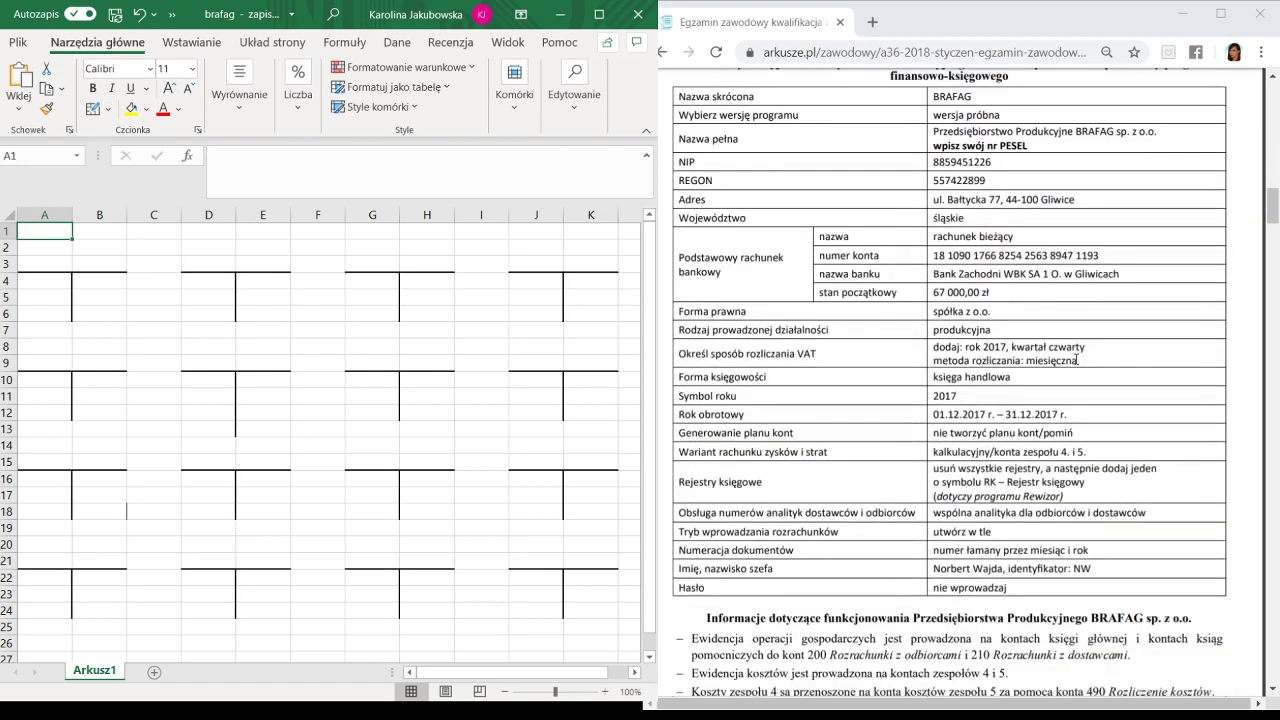
pyautogui.scroll(-10, 1077, 360)
pyautogui.scroll(-5, 1080, 357)
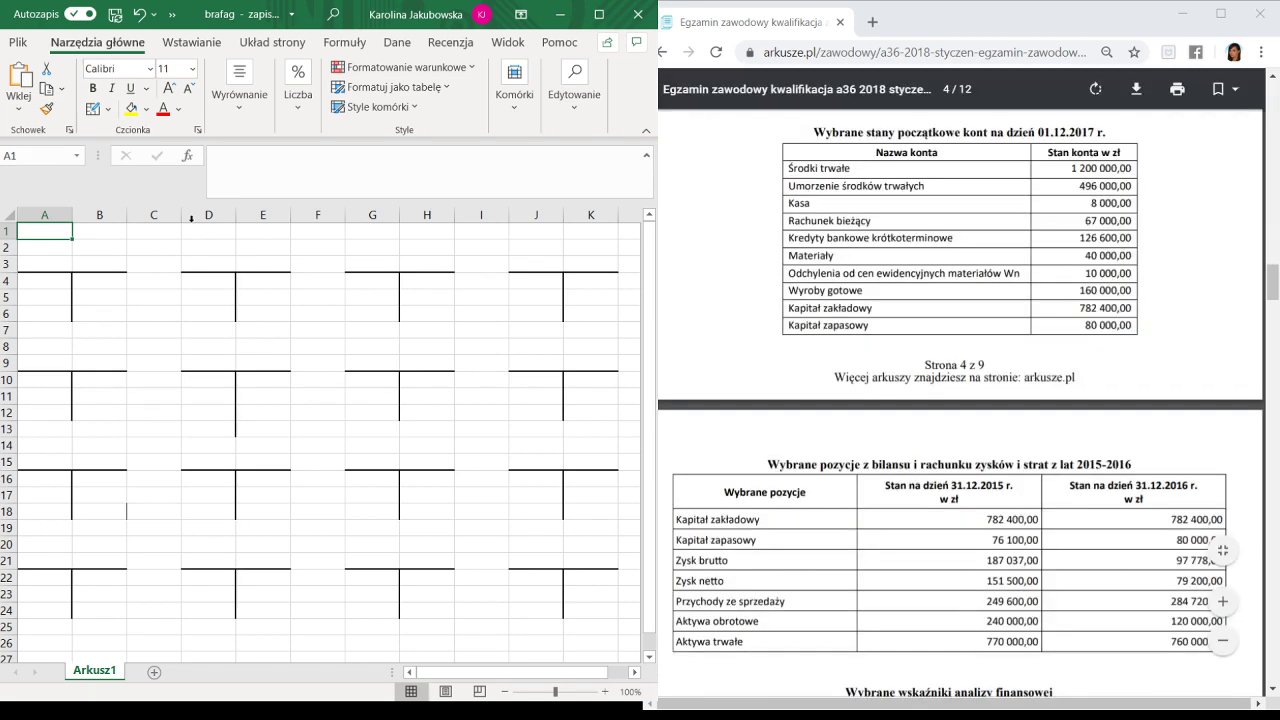
pyautogui.click(60, 262)
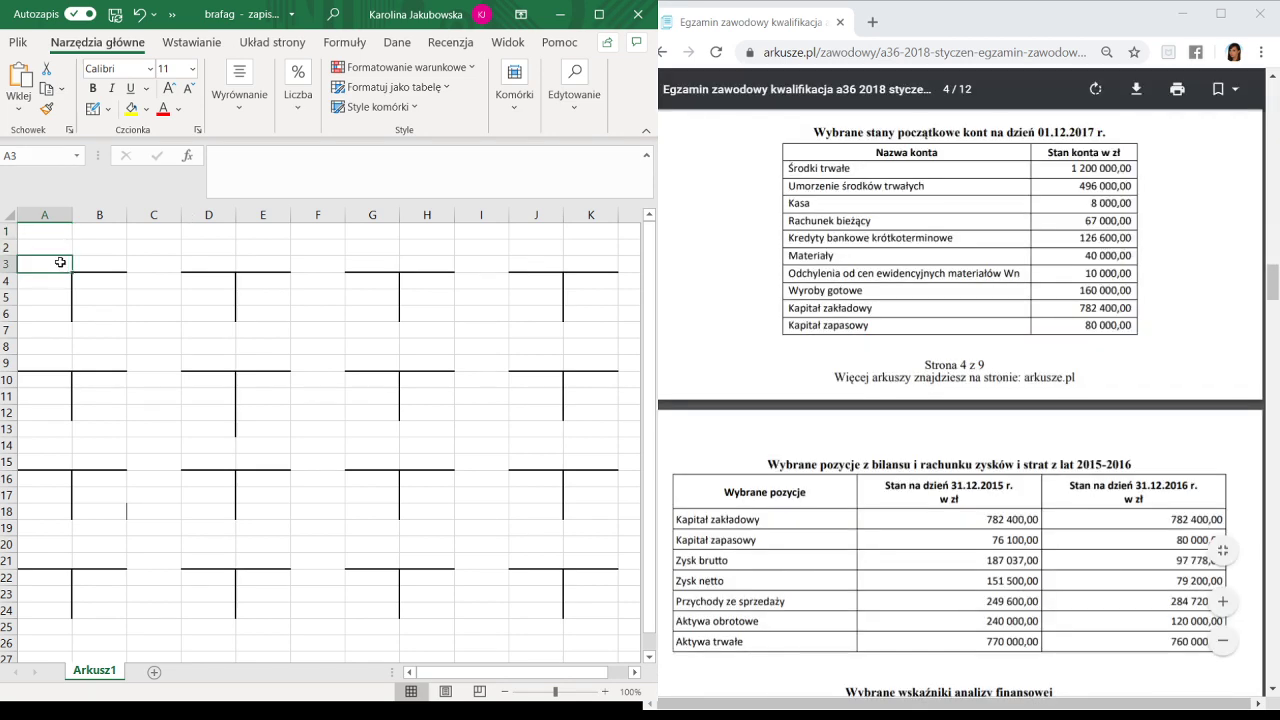
pyautogui.write('Kasa')
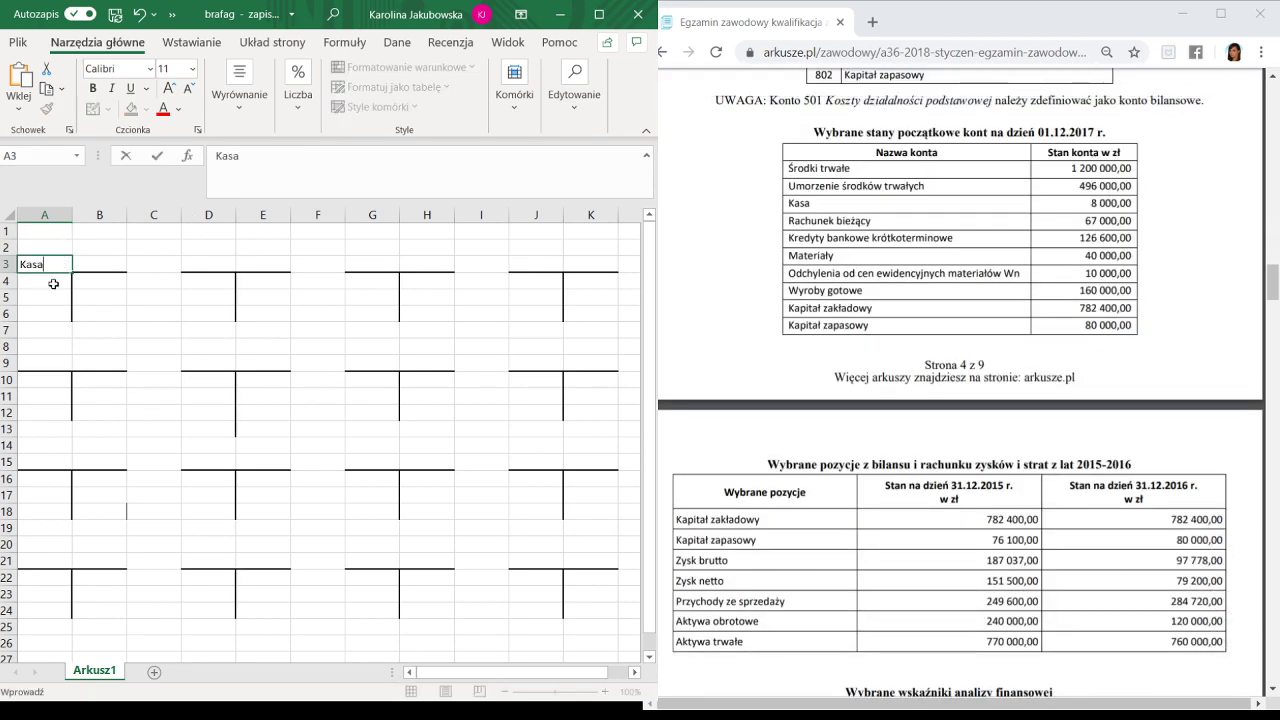
pyautogui.click(53, 284)
pyautogui.write('8000')
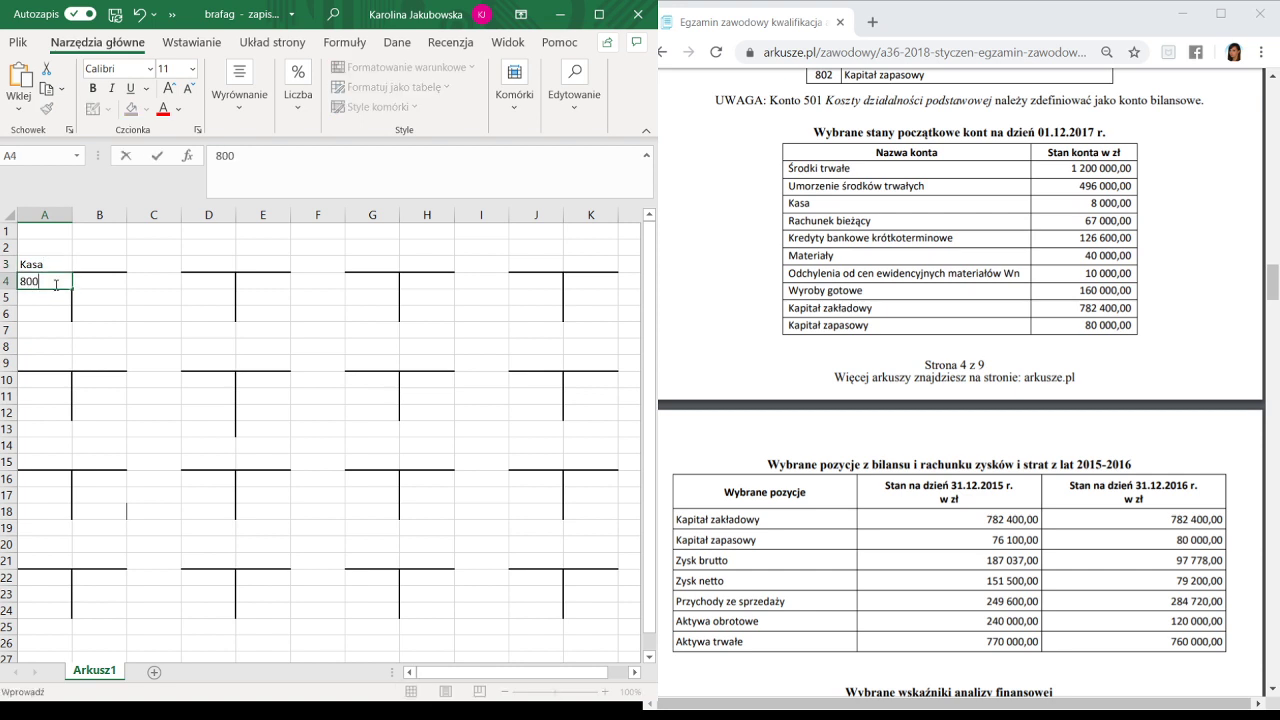
# Label the second T-account Rachunek bieżący in D3 and enter its opening debit balance of 67000 in D4.
pyautogui.click(225, 258)
pyautogui.write('Ra')
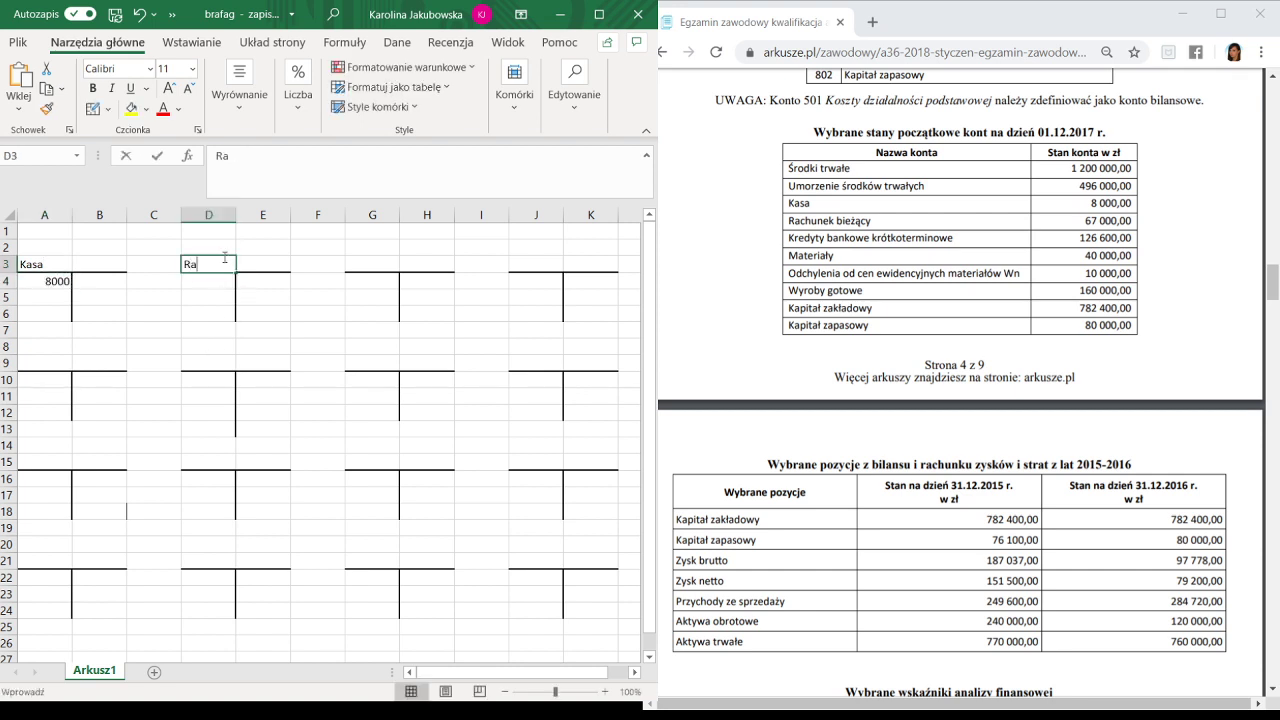
pyautogui.write('chunek bieżący')
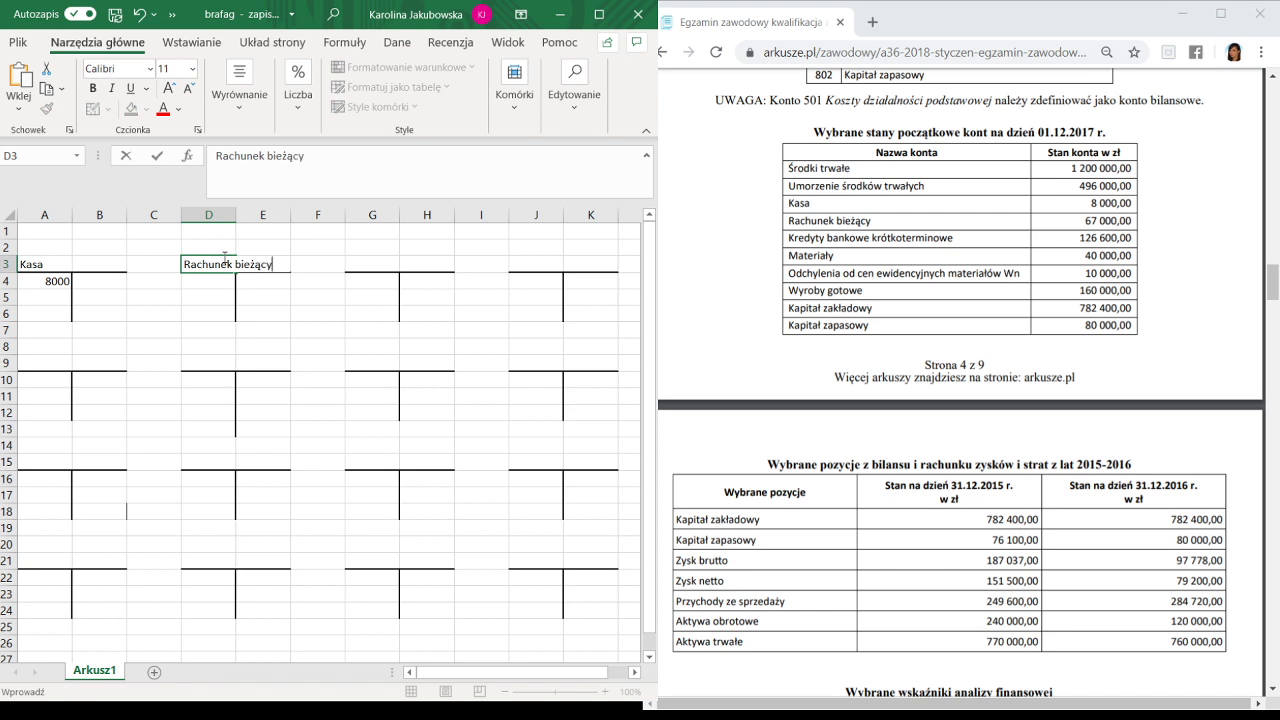
pyautogui.click(223, 285)
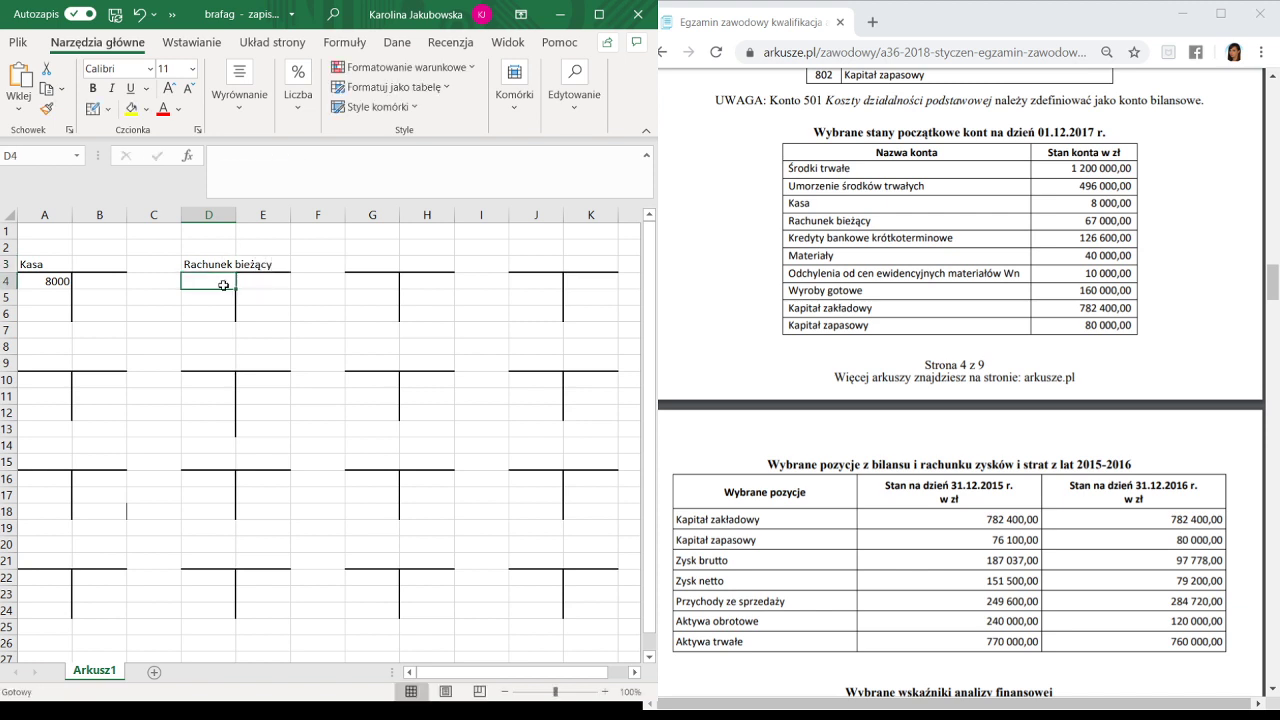
pyautogui.write('67000')
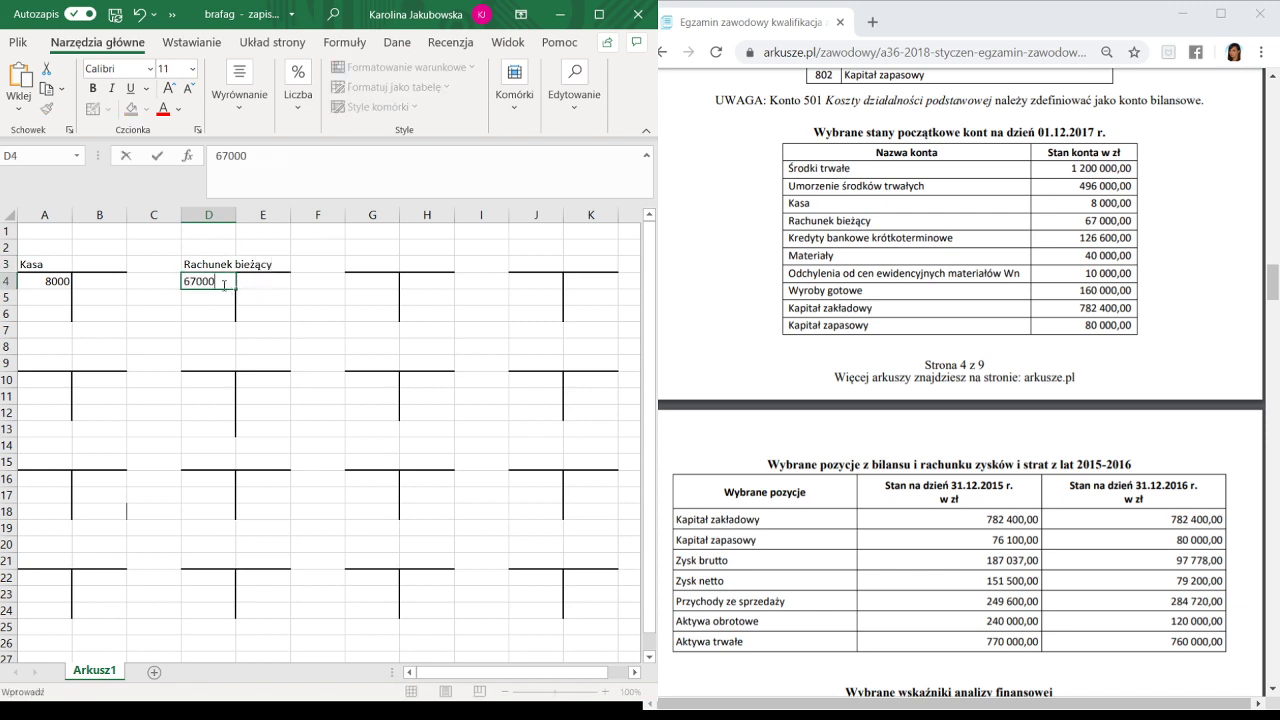
# Label the third T-account Materiały in G3 and enter its opening debit balance of 40000 in G4.
pyautogui.click(358, 265)
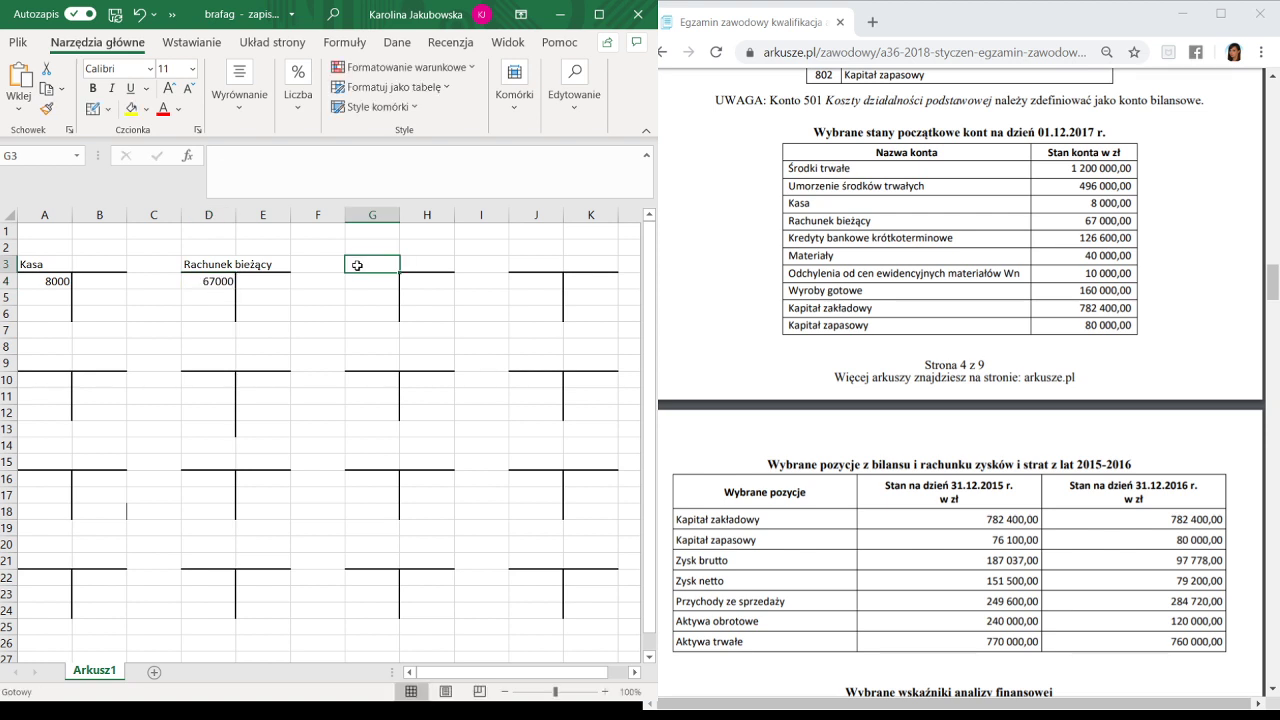
pyautogui.write('Materiały')
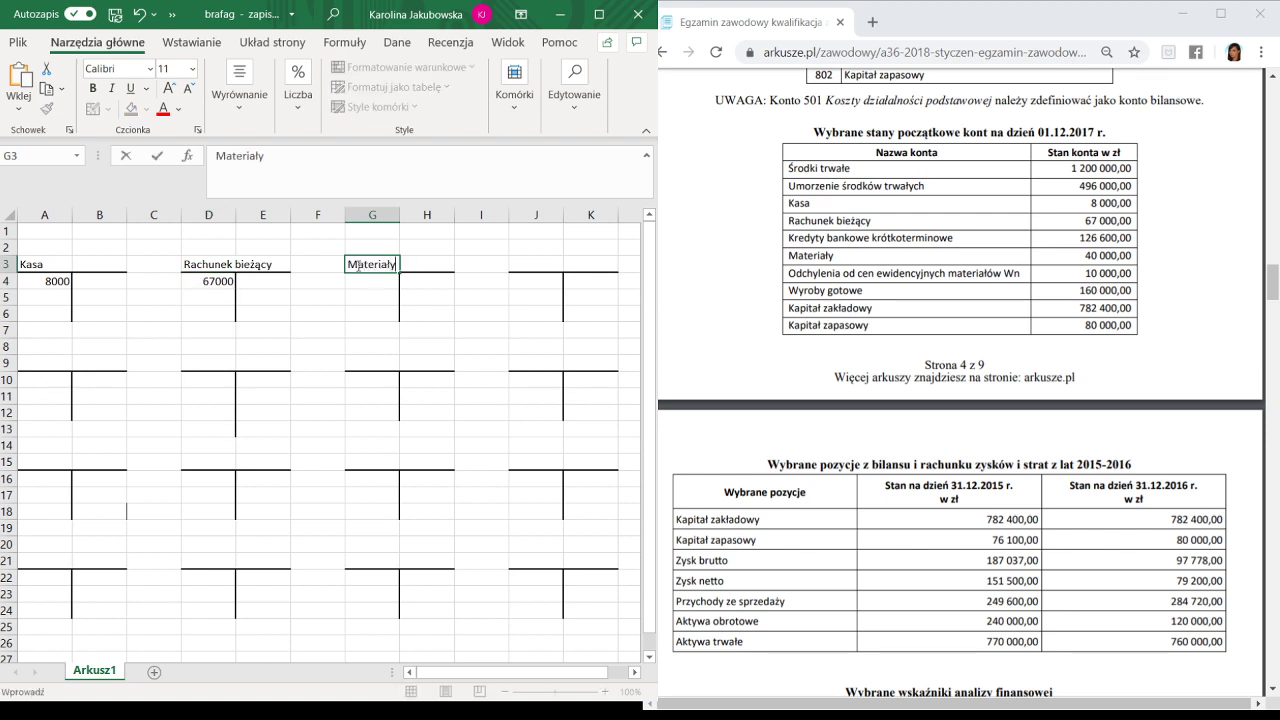
pyautogui.press('Tab')
pyautogui.write('4')
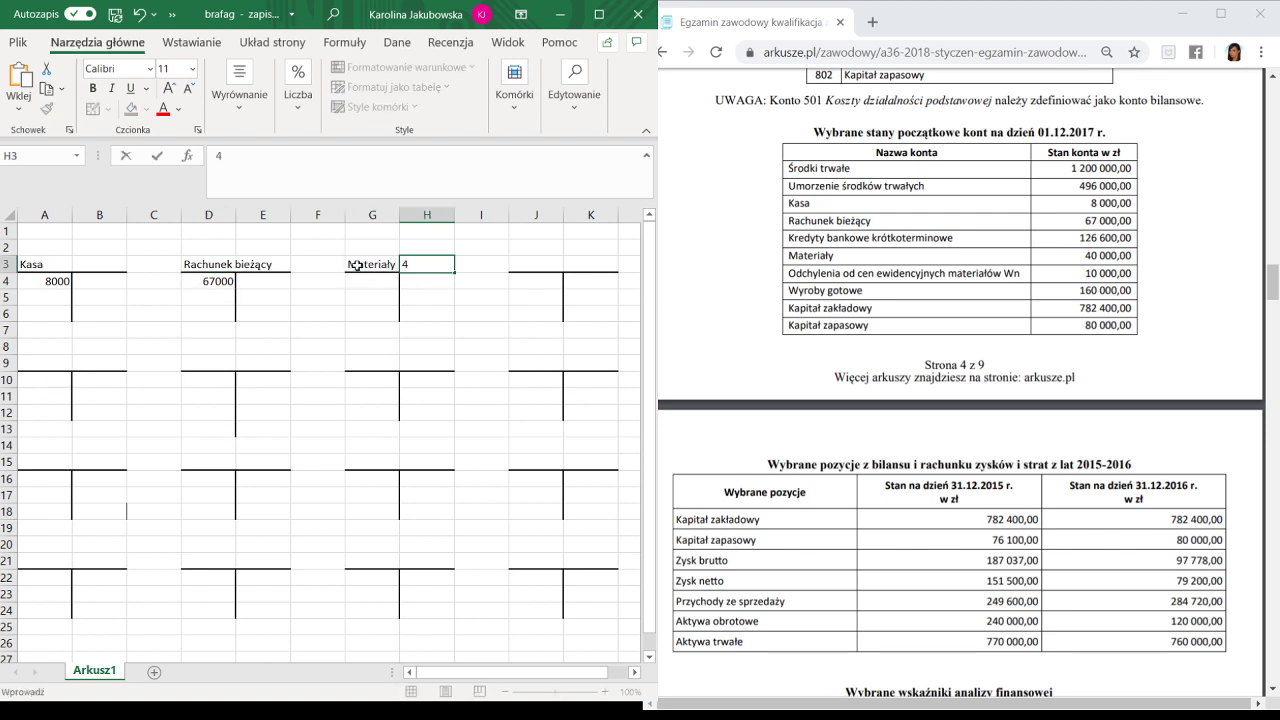
pyautogui.press('Return')
pyautogui.write('40000')
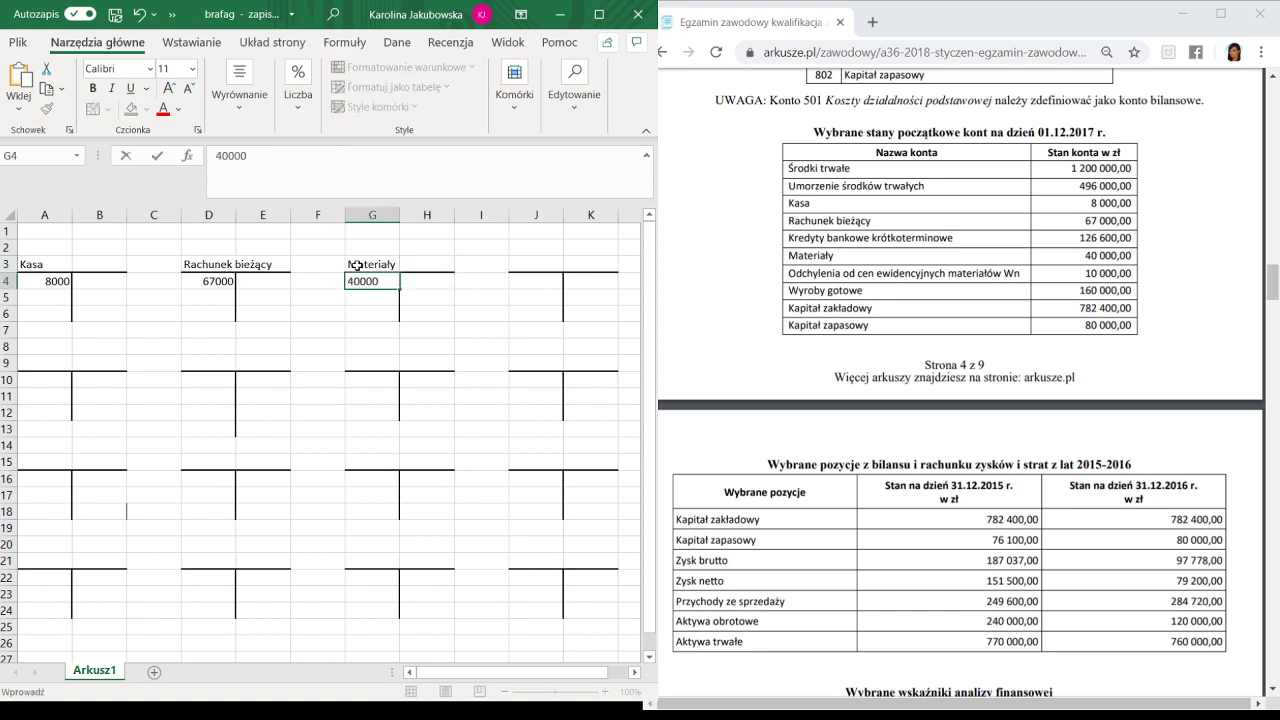
# Label the first T-account of the second row OCE in A9 and enter its opening debit balance of 10000 in A10.
pyautogui.click(58, 366)
pyautogui.write('OC')
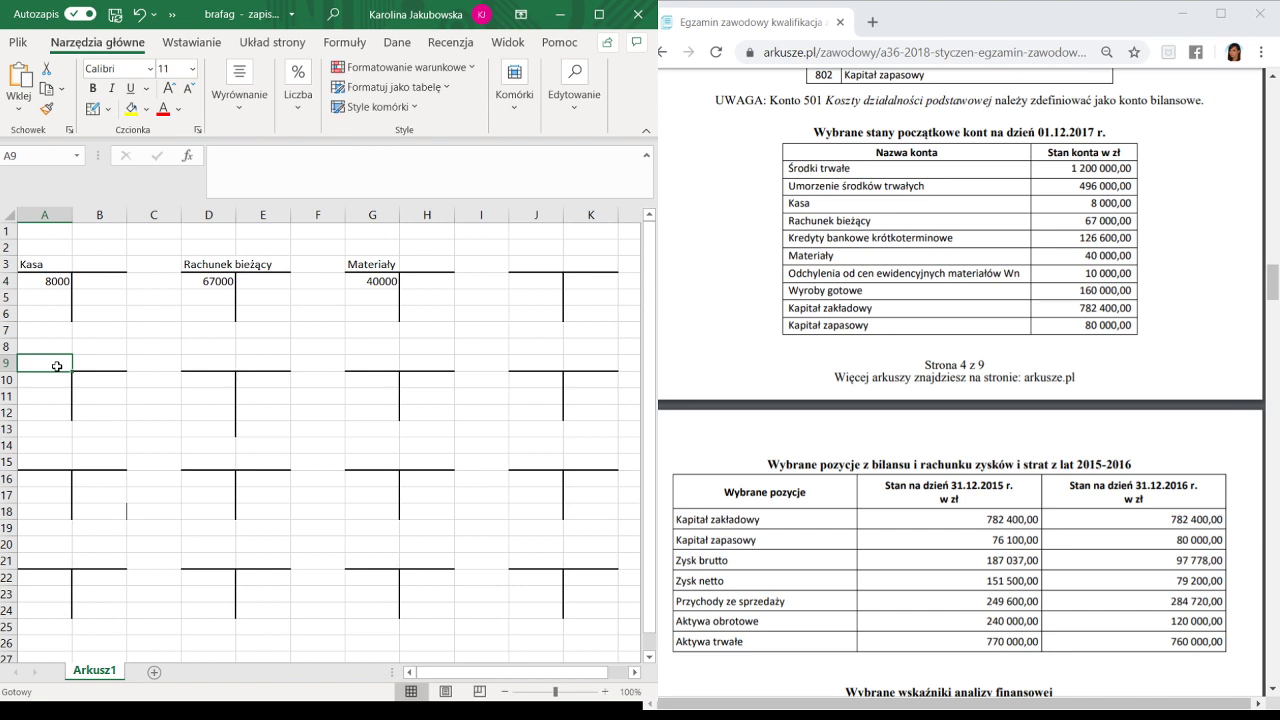
pyautogui.write('E')
pyautogui.press('Return')
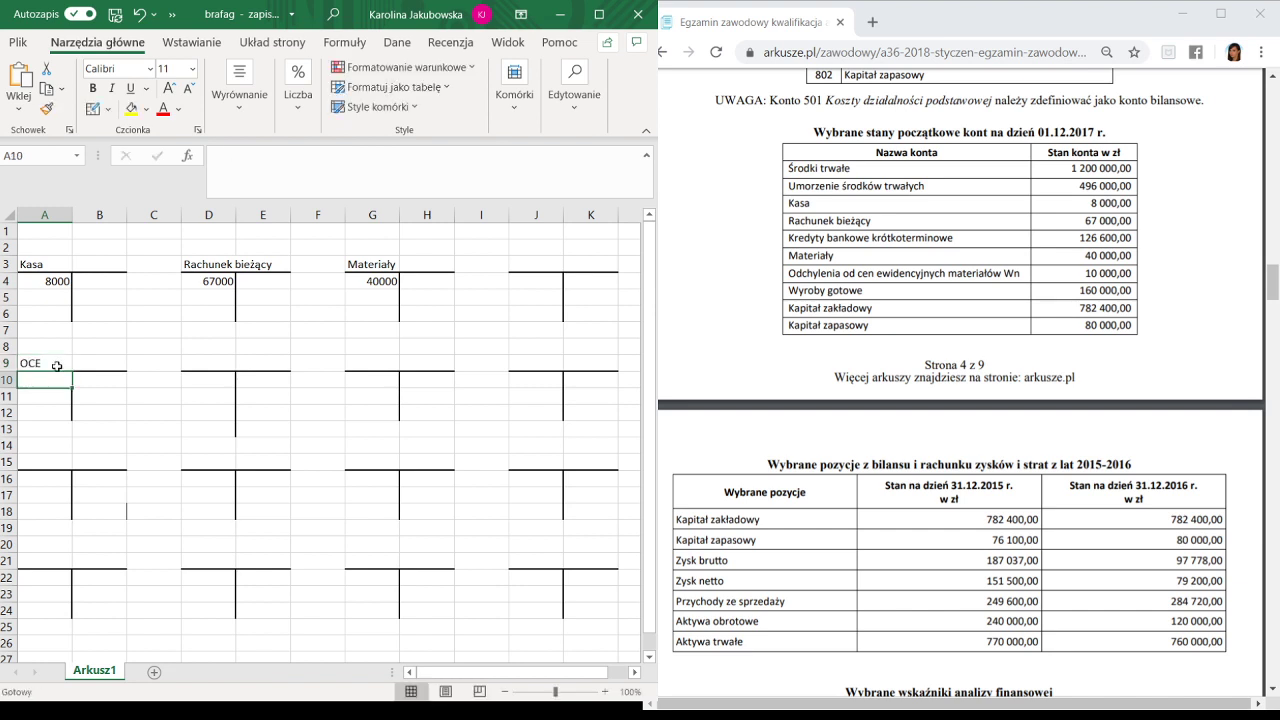
pyautogui.write('1000')
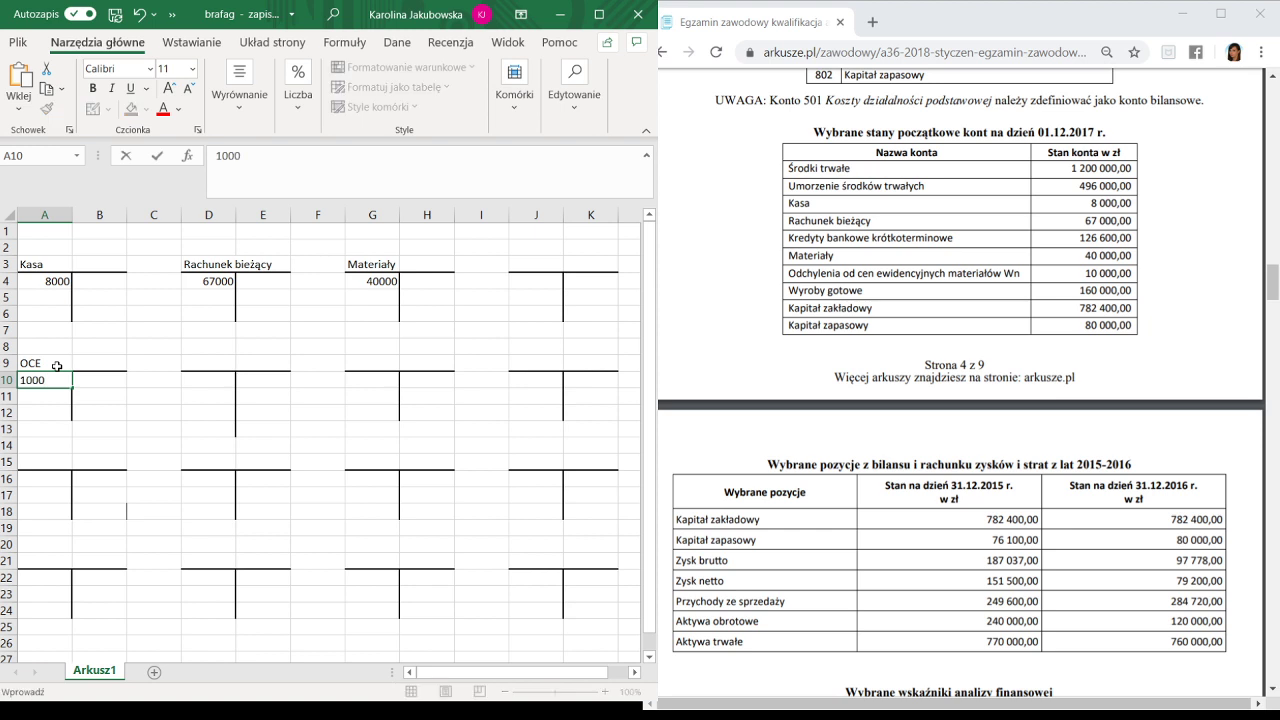
pyautogui.write('0')
pyautogui.press('Tab')
pyautogui.press('Tab')
pyautogui.press('Tab')
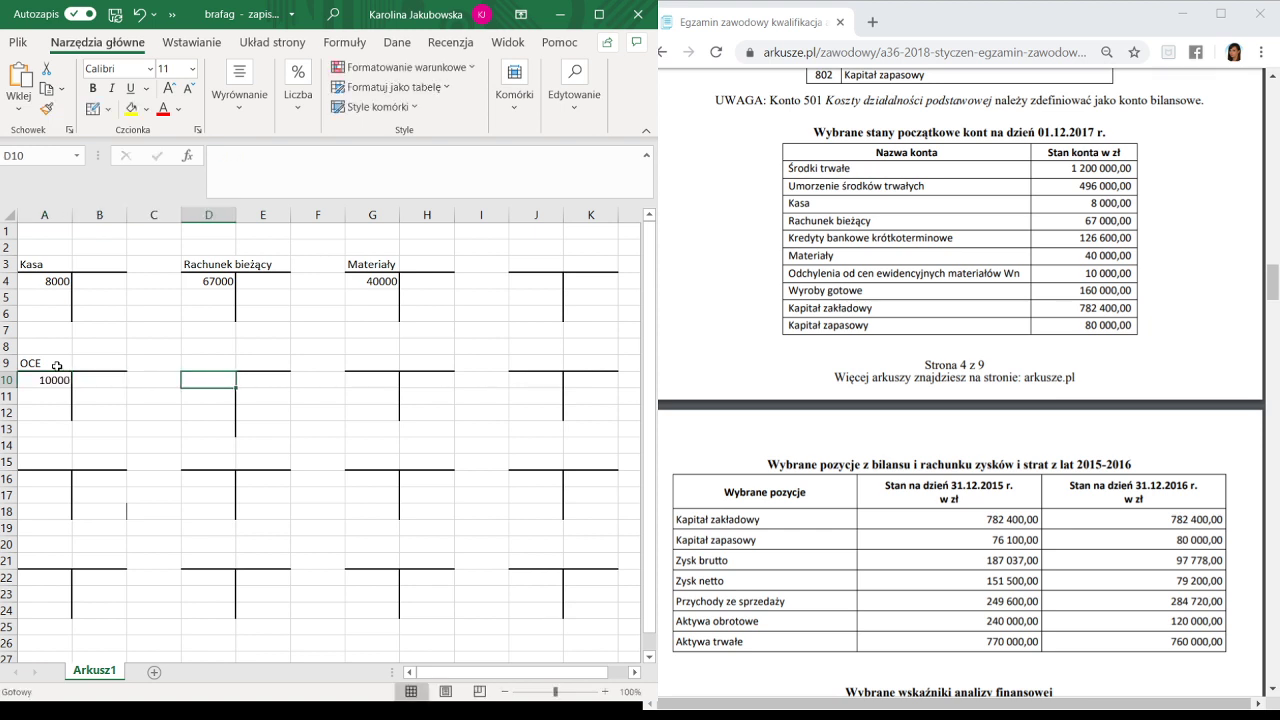
pyautogui.write('Wyroby gotowe')
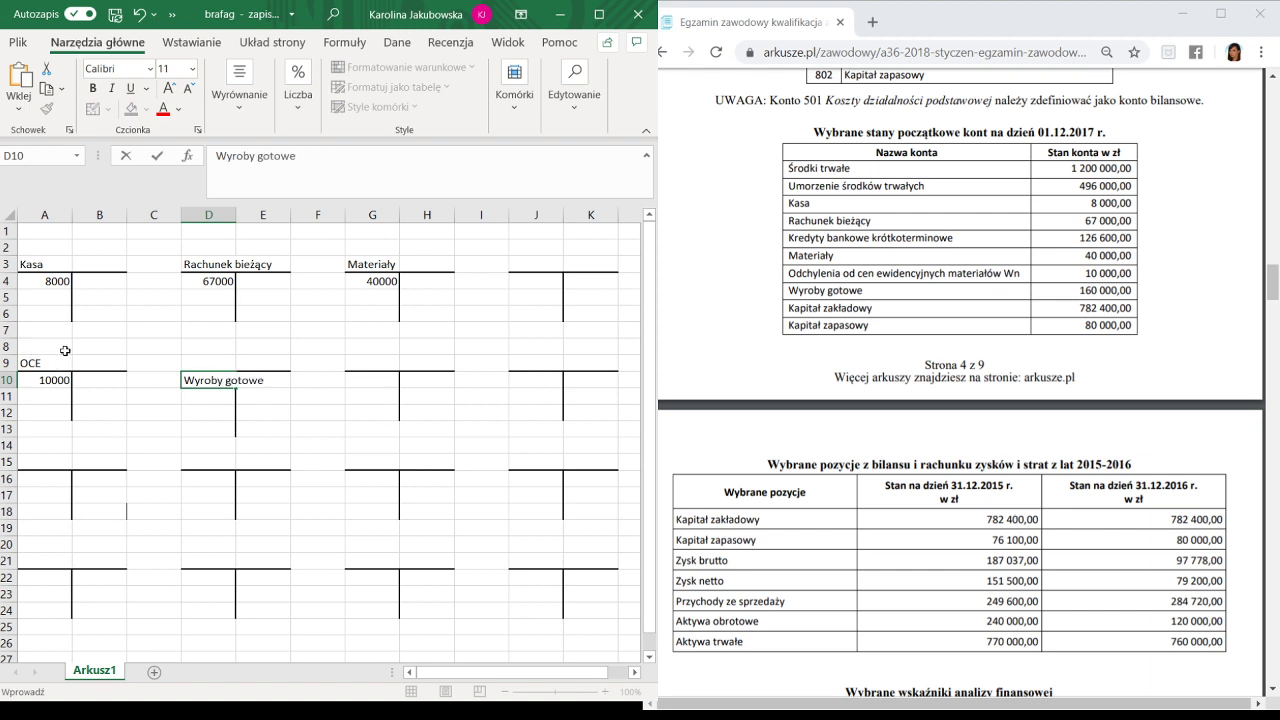
pyautogui.press('BackSpace')
pyautogui.press('BackSpace')
pyautogui.press('BackSpace')
pyautogui.press('BackSpace')
pyautogui.press('BackSpace')
pyautogui.press('BackSpace')
pyautogui.press('BackSpace')
pyautogui.press('BackSpace')
pyautogui.press('BackSpace')
pyautogui.press('BackSpace')
pyautogui.press('BackSpace')
pyautogui.press('BackSpace')
pyautogui.write('Wy')
pyautogui.press('BackSpace')
pyautogui.press('Return')
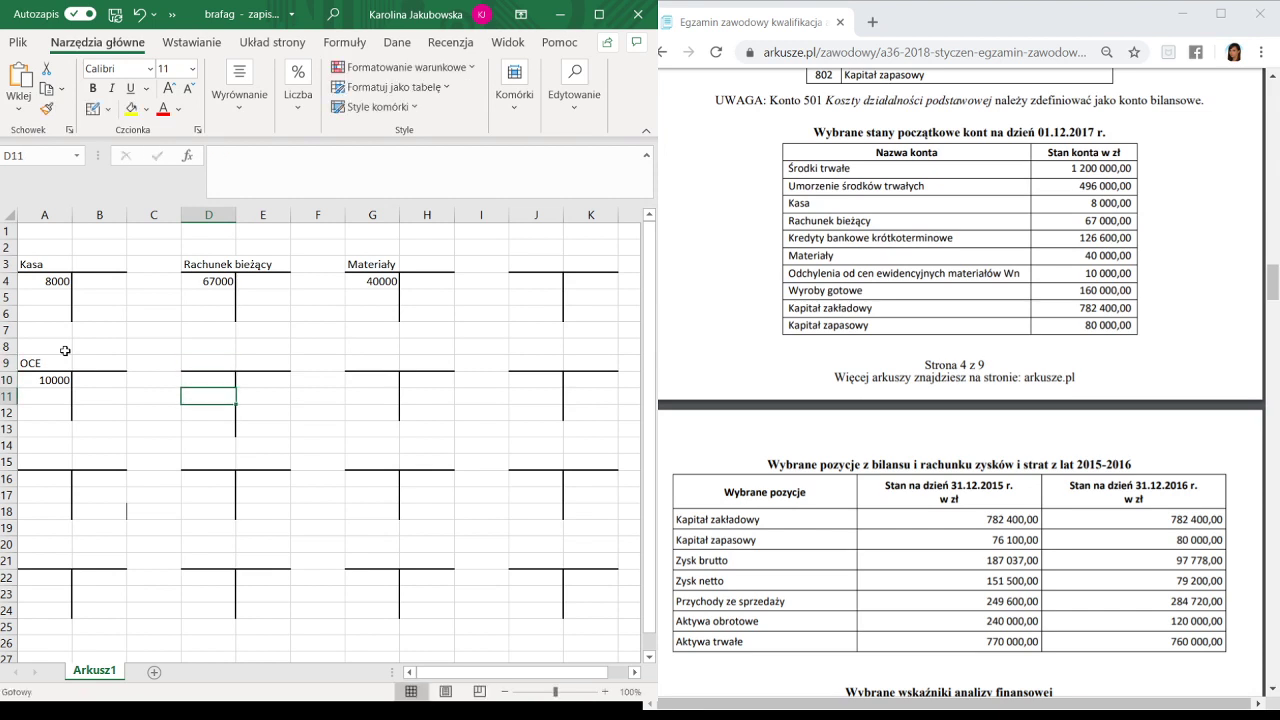
# Label the second T-account of the second row Wyroby gotowe in D9 and enter its opening debit balance of 160000 in D10.
pyautogui.press('Up')
pyautogui.press('Up')
pyautogui.write('Wyroby g')
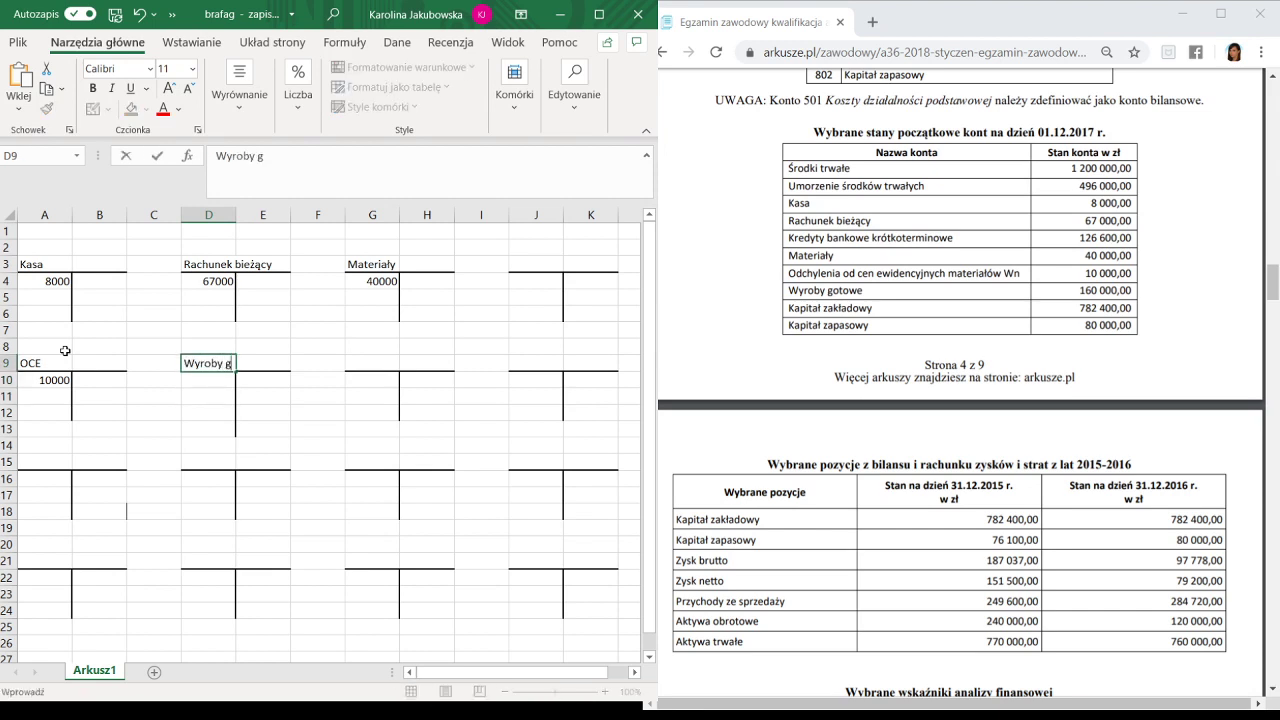
pyautogui.write('otowe')
pyautogui.click(199, 387)
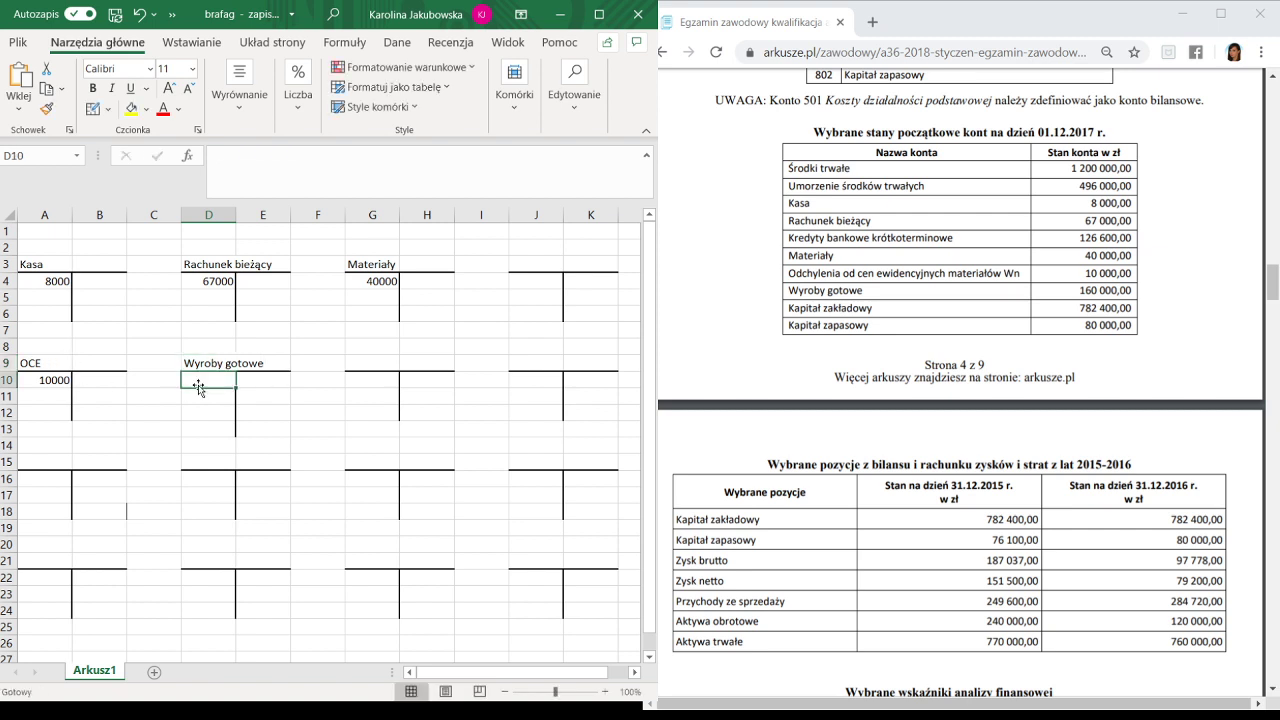
pyautogui.write('160000')
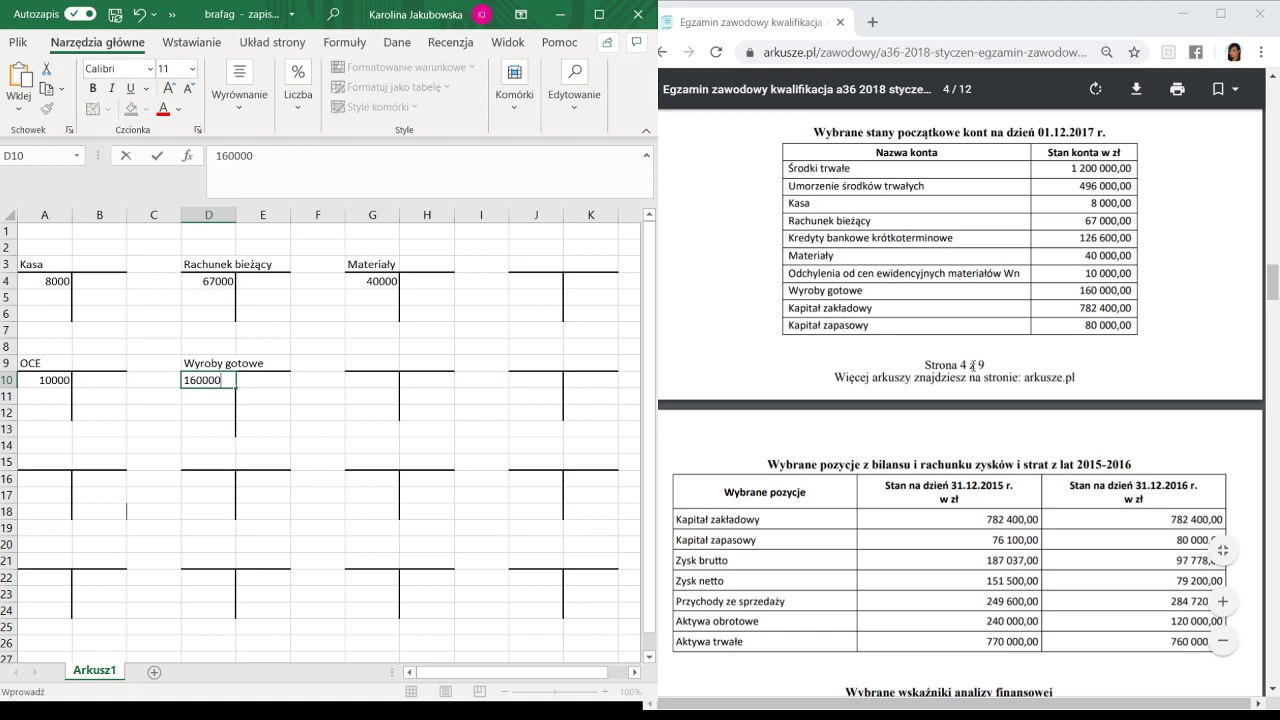
# Label the first T-account of the third row Rozliczenie zakupu materiałow in A15 and post invoice 5521/2017's net value of 12500 in A16.
pyautogui.scroll(-3, 979, 362)
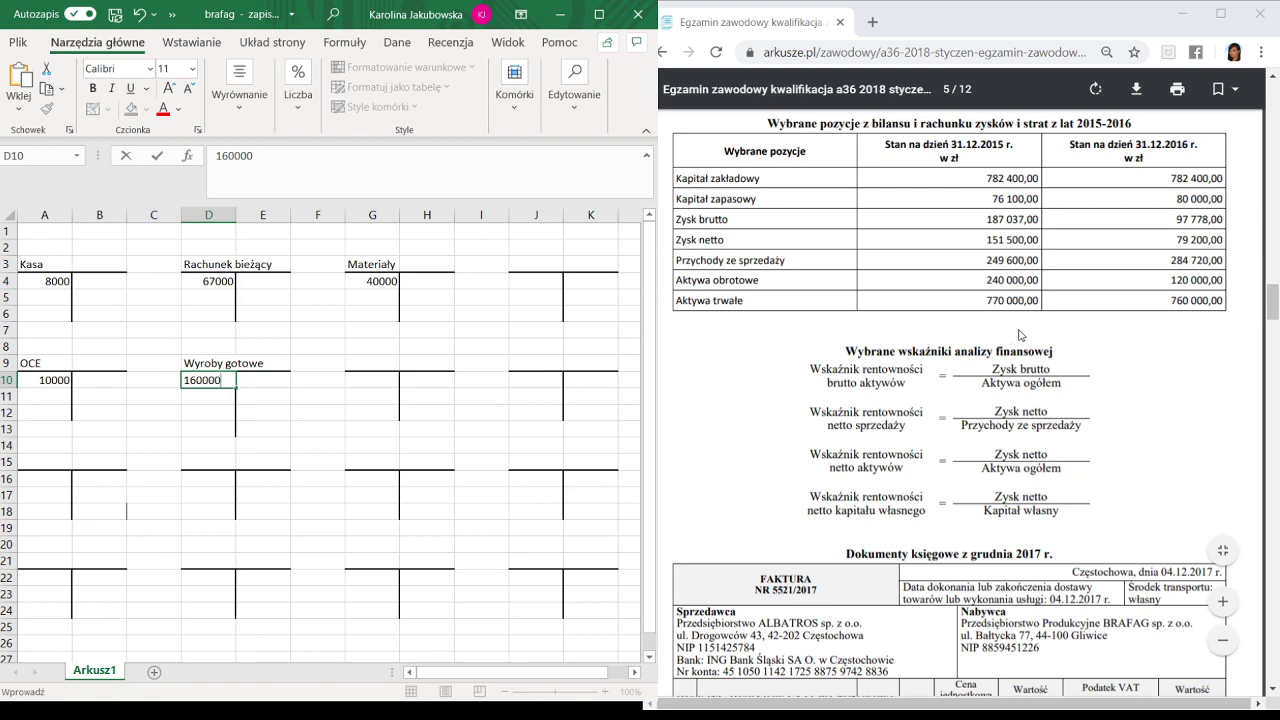
pyautogui.scroll(-2, 1001, 345)
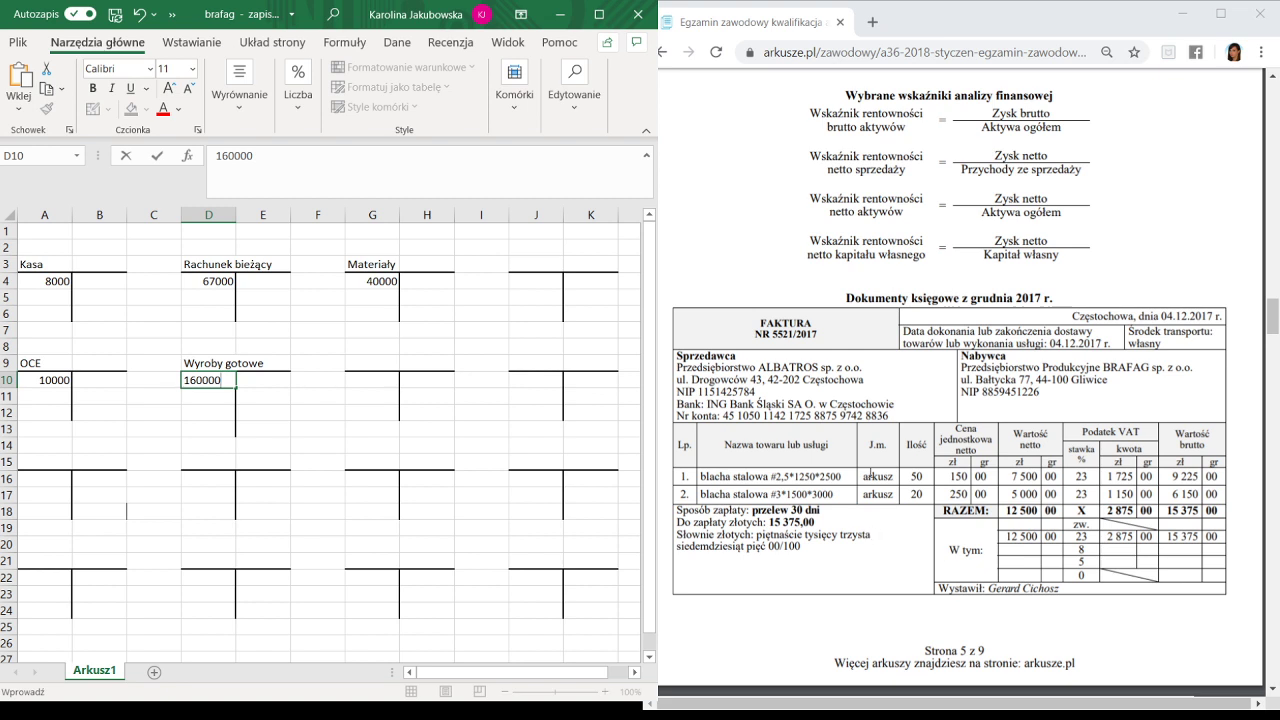
pyautogui.click(53, 458)
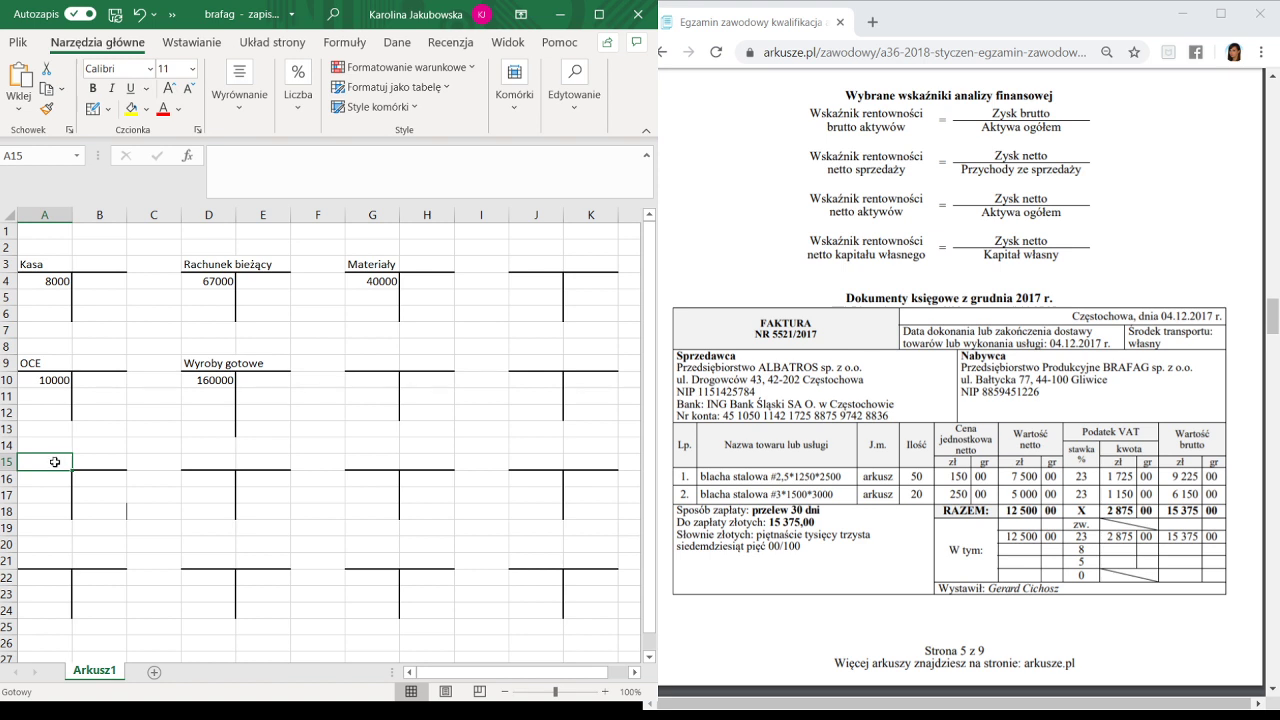
pyautogui.write('Rozl')
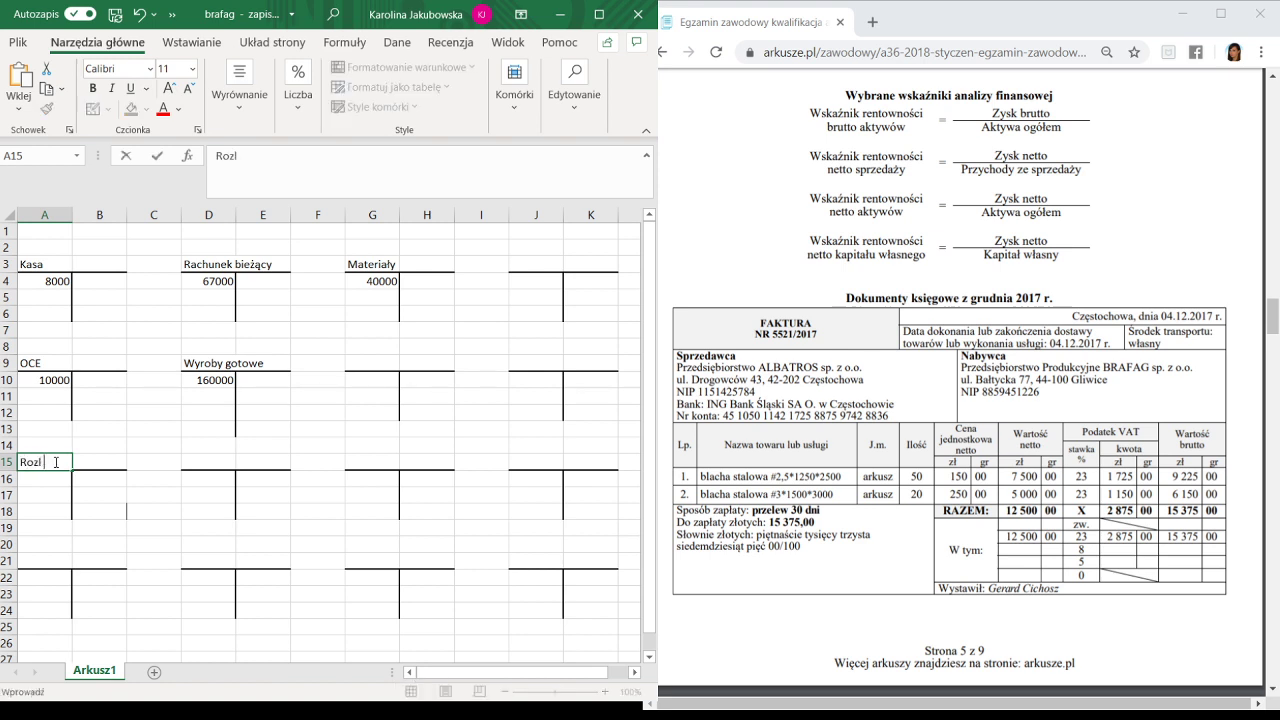
pyautogui.write('iczenie za zakupu ')
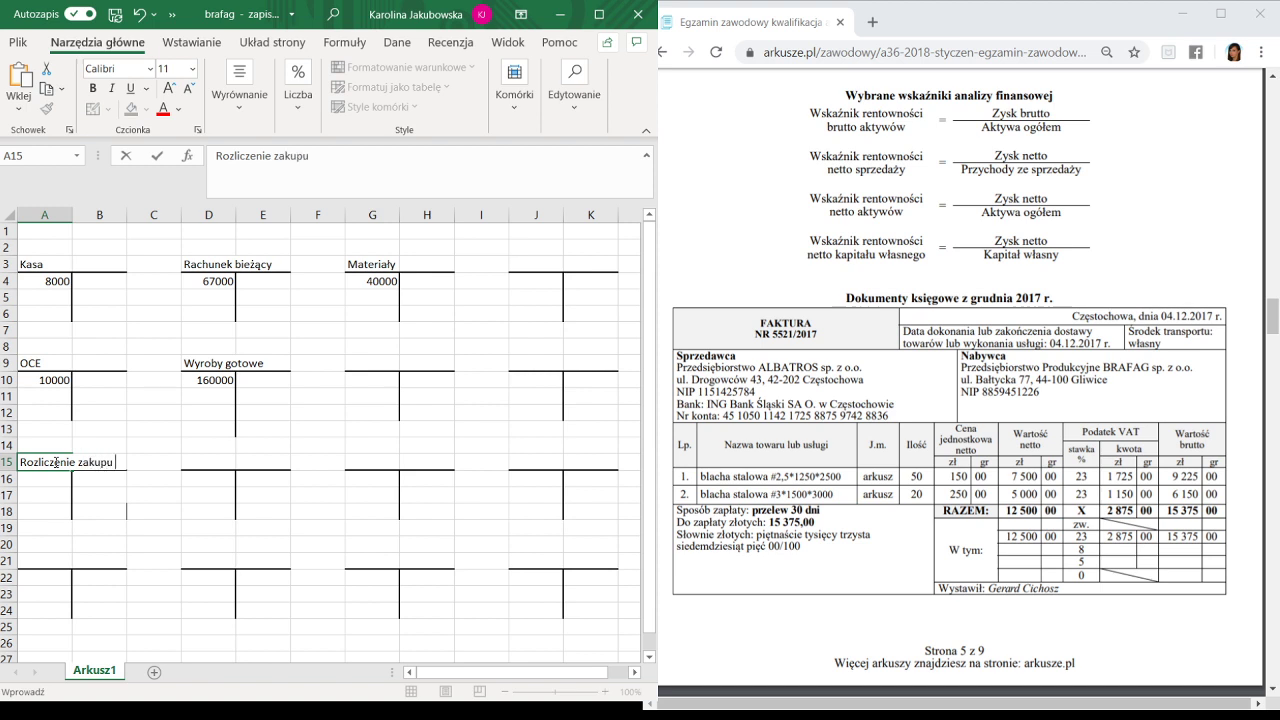
pyautogui.write('mater iałów')
pyautogui.press('Return')
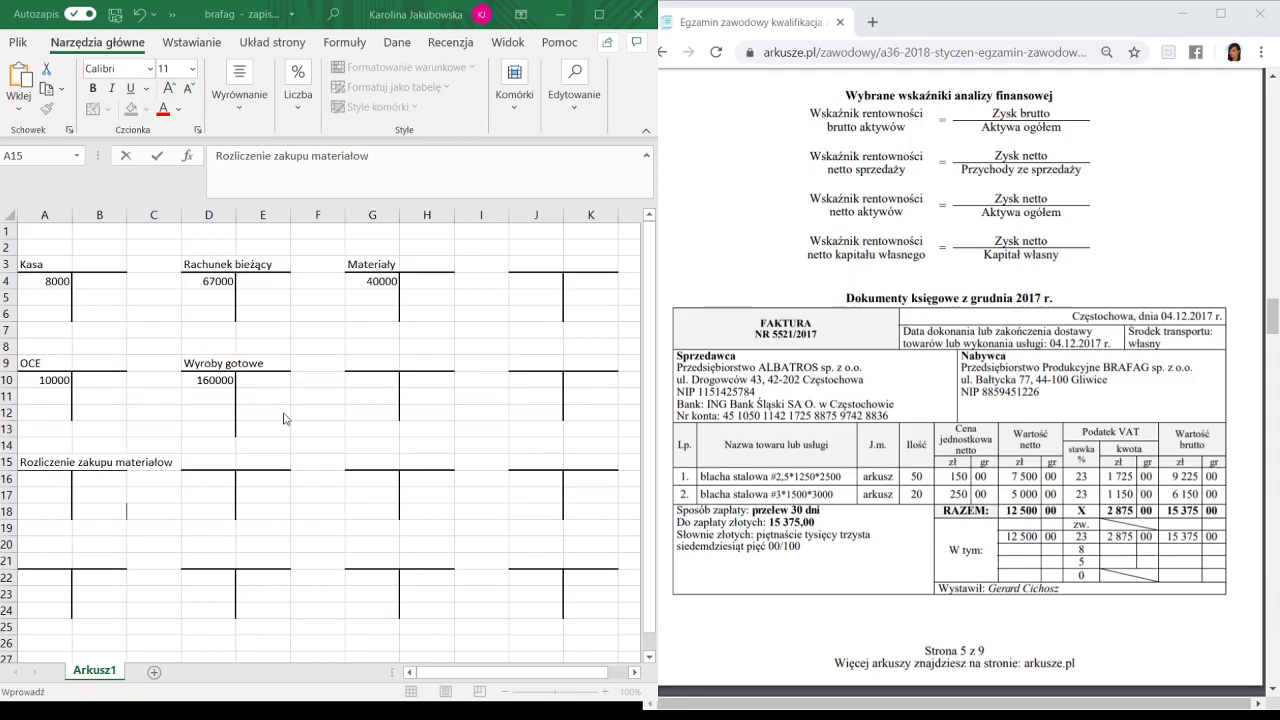
pyautogui.hotkey('alt', 'Tab')
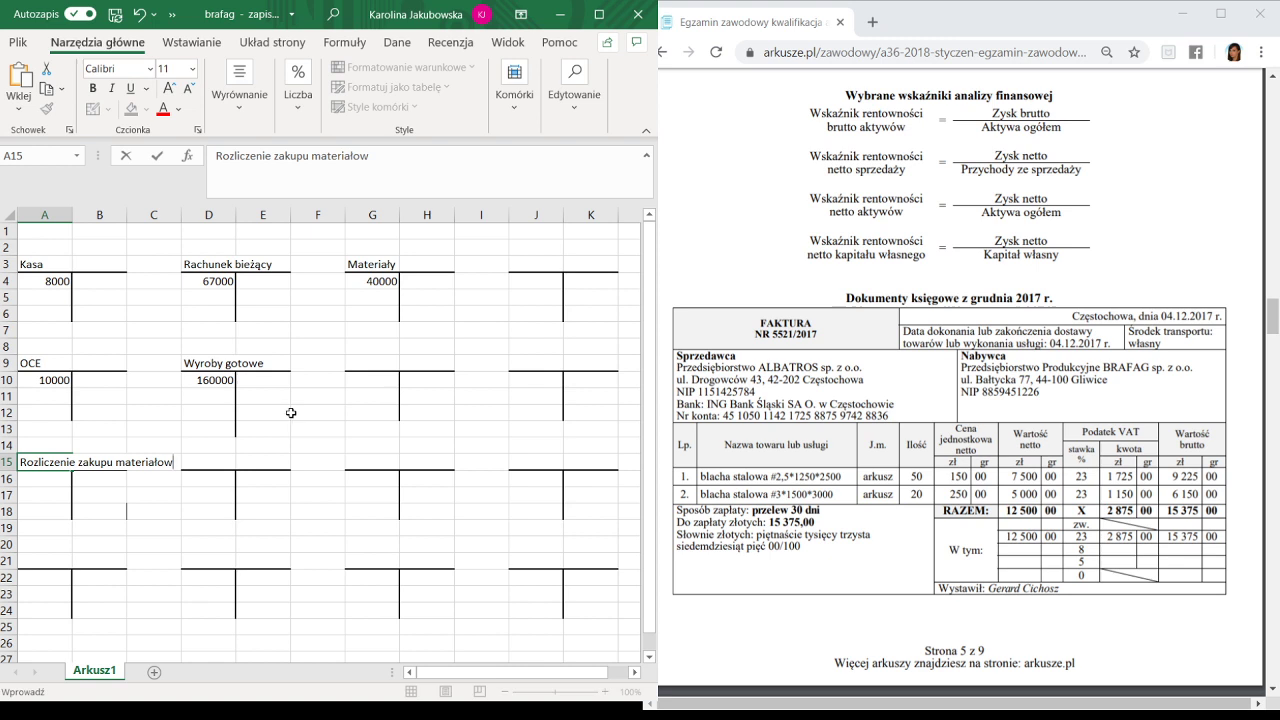
pyautogui.click(253, 394)
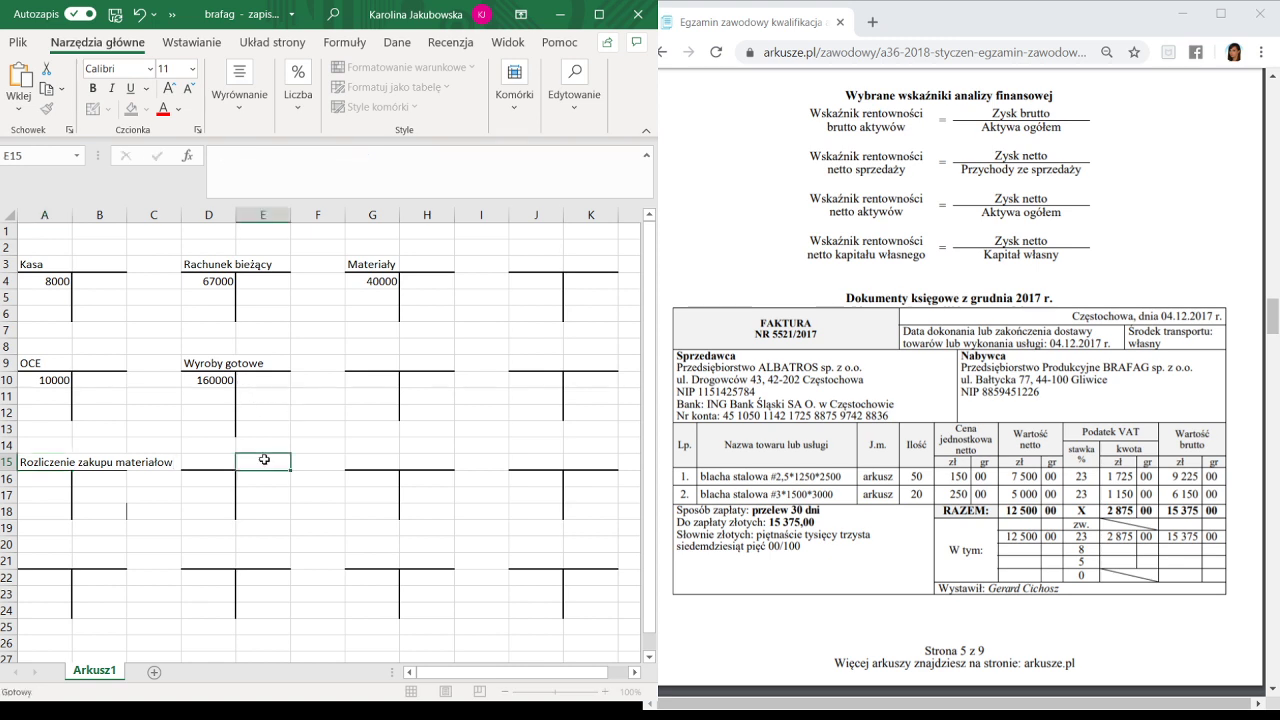
pyautogui.click(118, 498)
pyautogui.click(58, 475)
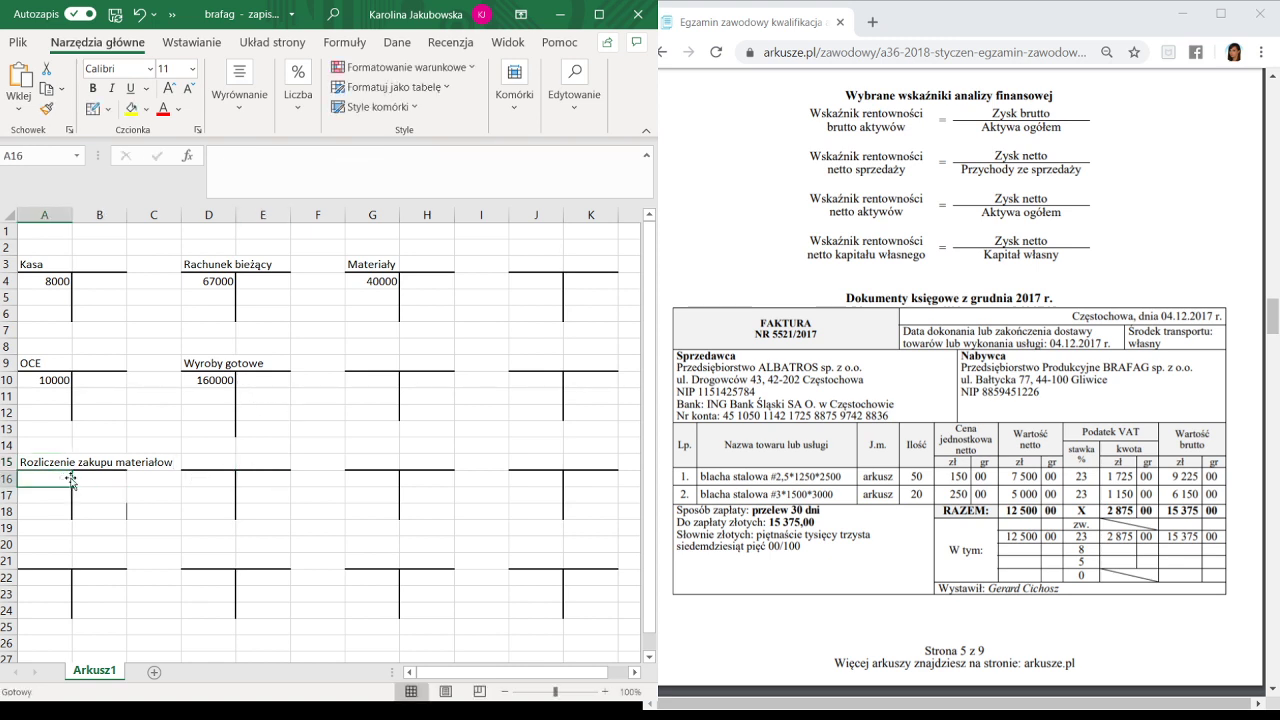
pyautogui.write('12500')
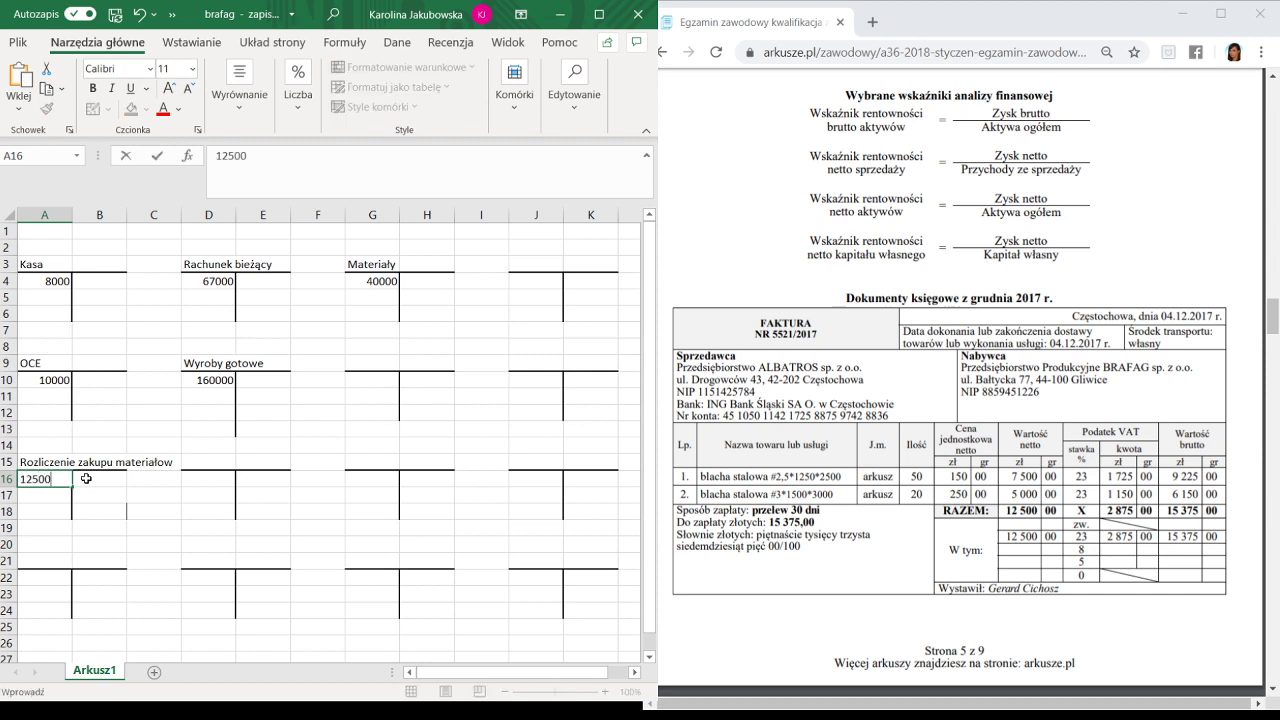
# Label the first T-account of the fourth row Rozrachunki z tyt VAT in A21 and post the invoice's VAT of 2875 in A22.
pyautogui.click(40, 562)
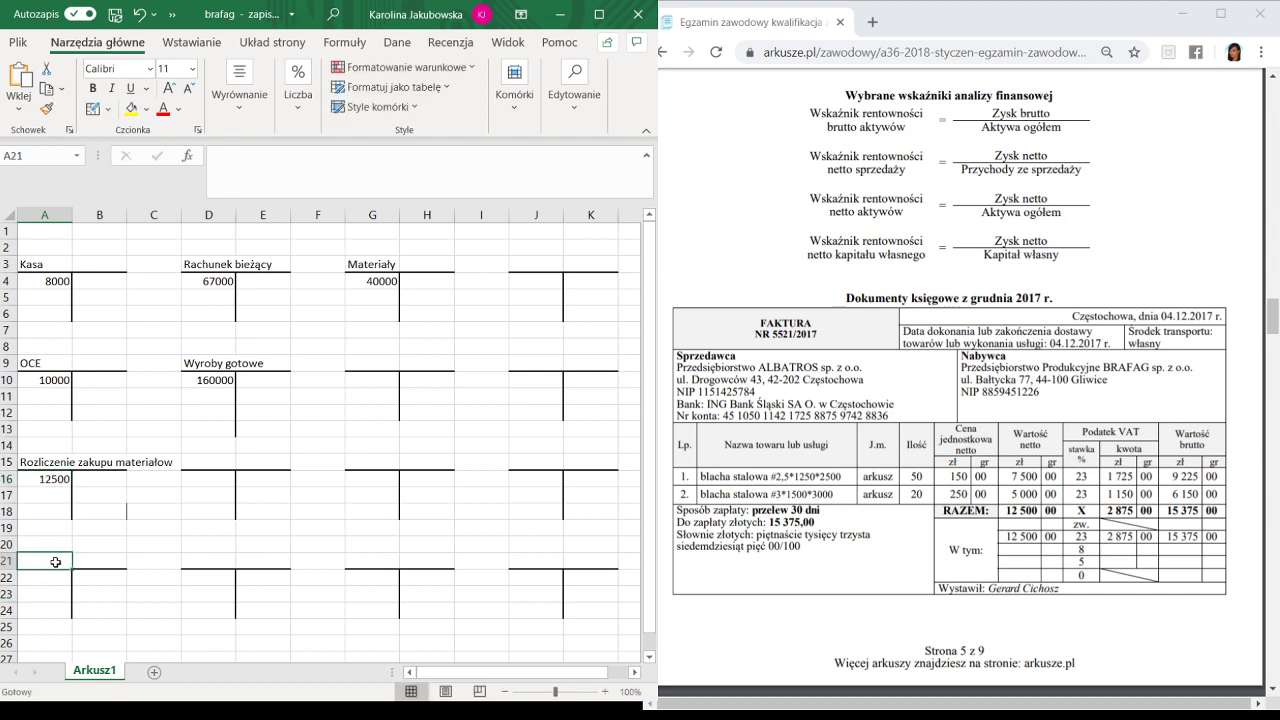
pyautogui.write('Rozra')
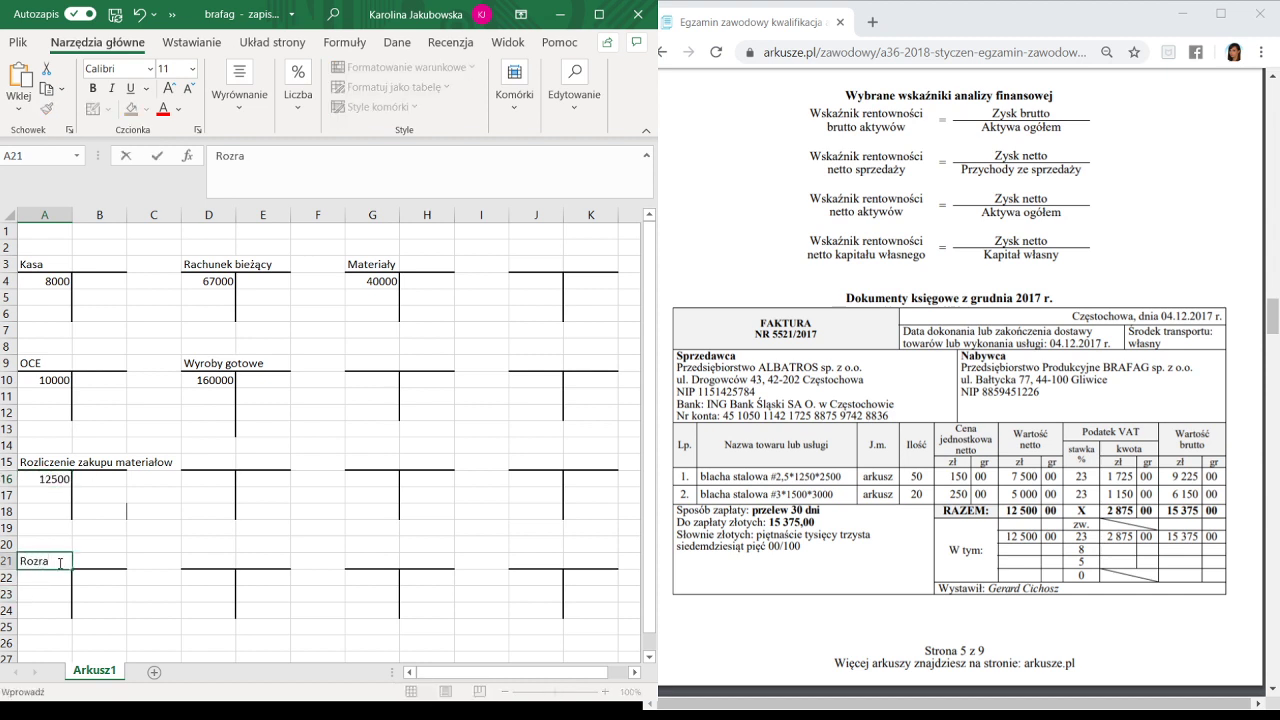
pyautogui.write('chunki z tyt VAT')
pyautogui.press('Return')
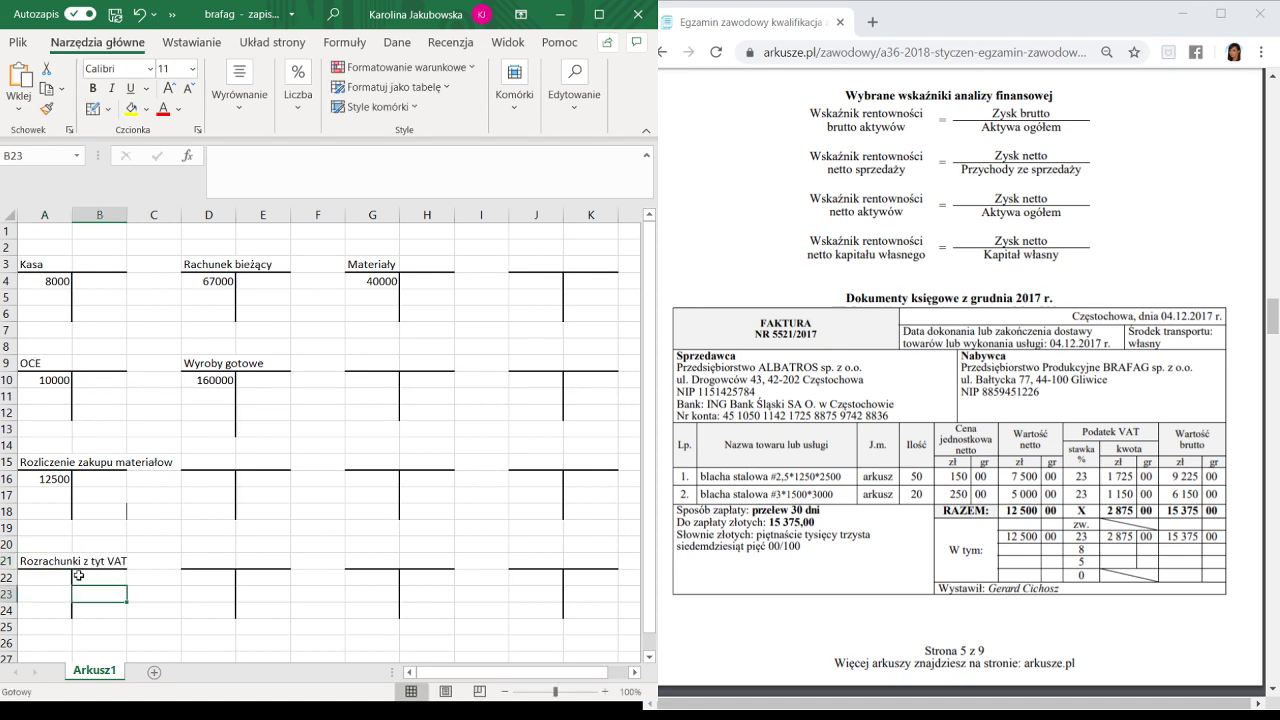
pyautogui.write('2875')
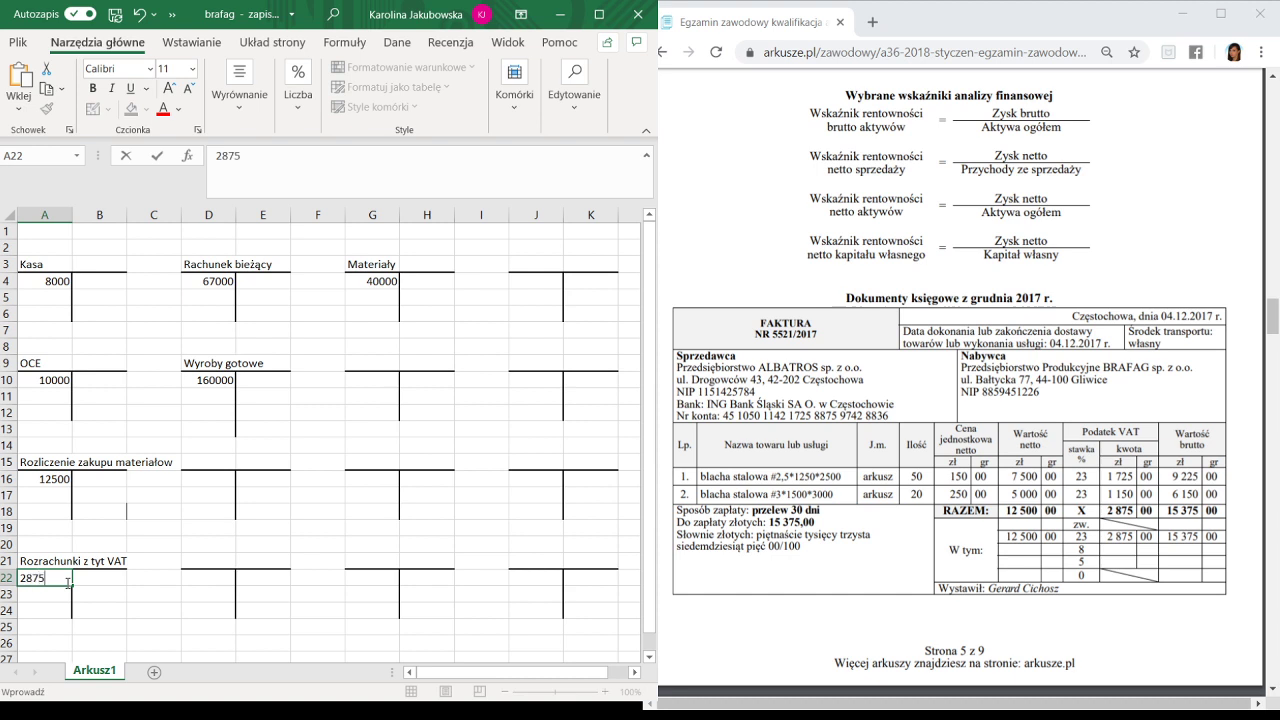
# Label the second T-account of the third row Rozrachunki z dostawcami in D15 and post the invoice's gross value of 15375 in E16.
pyautogui.click(186, 462)
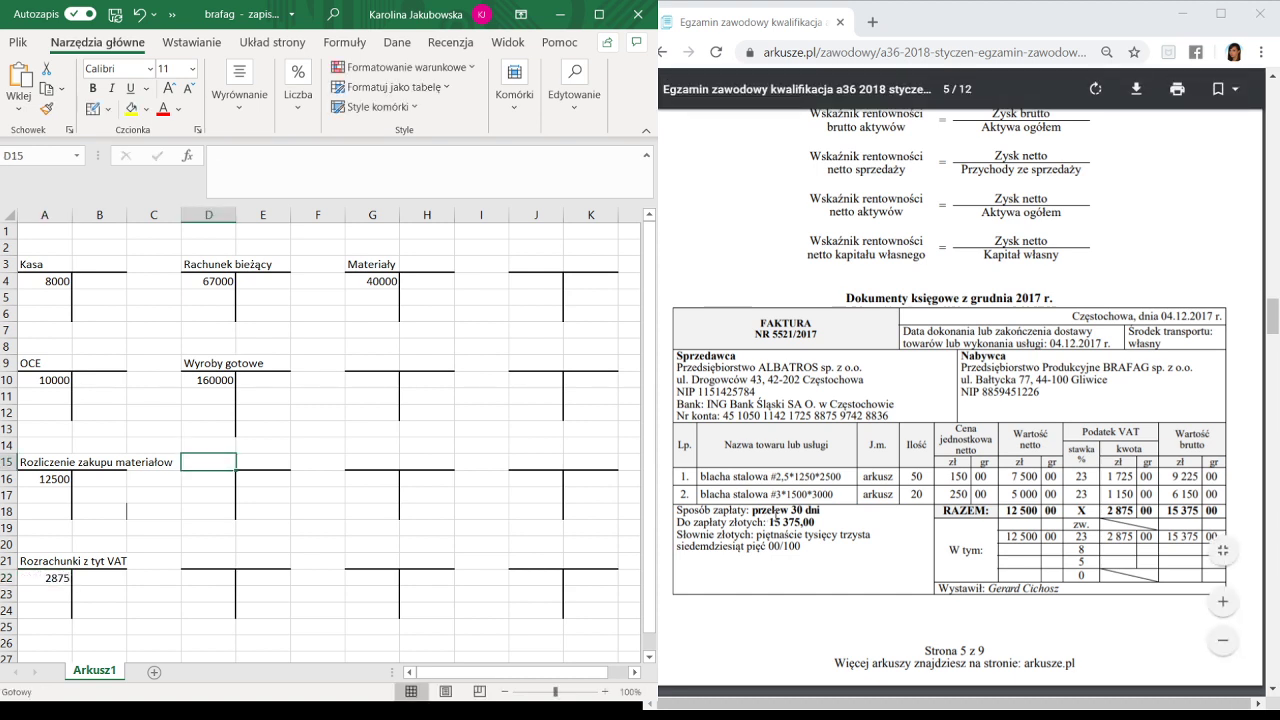
pyautogui.write('Rozrachune')
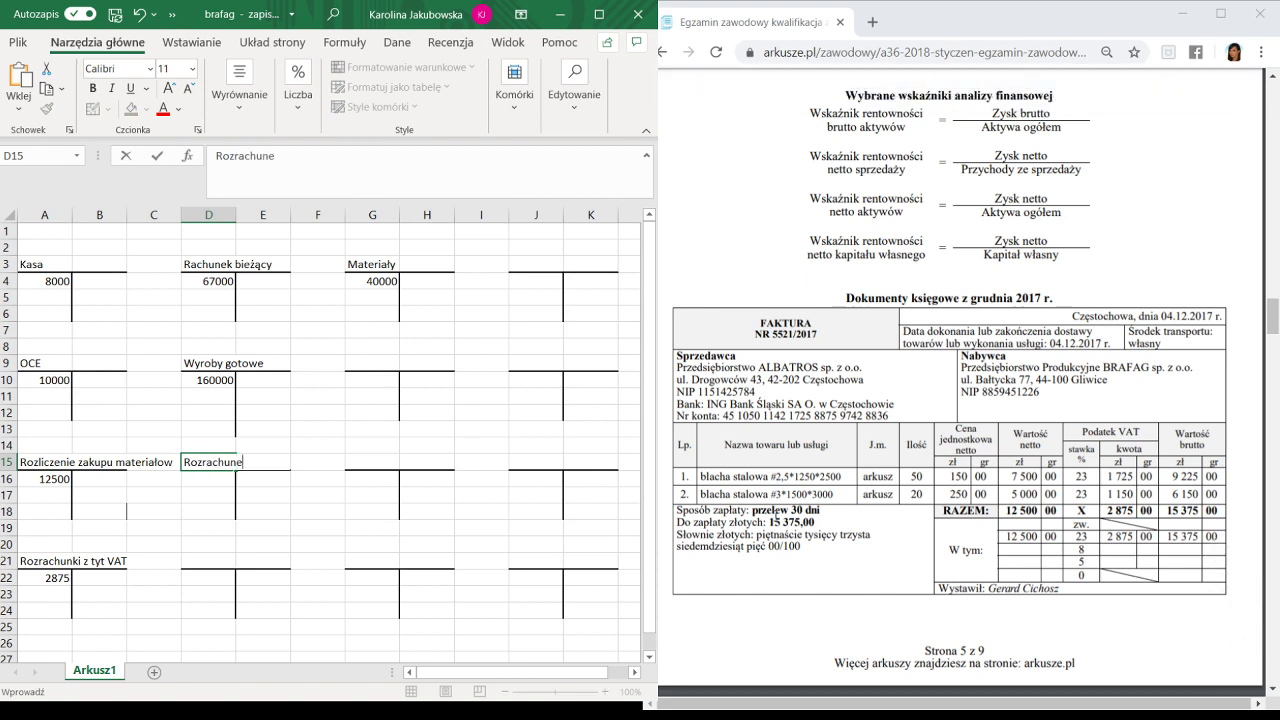
pyautogui.press('BackSpace')
pyautogui.write('ki z dostawcami')
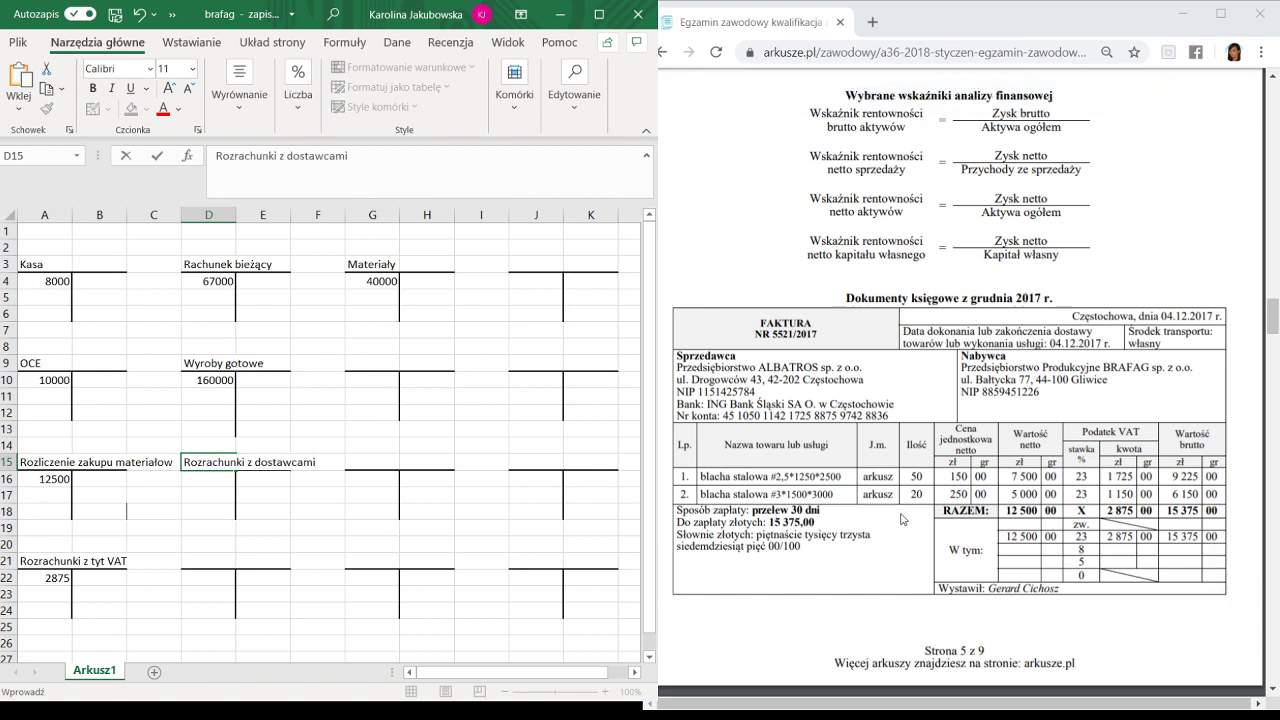
pyautogui.click(263, 479)
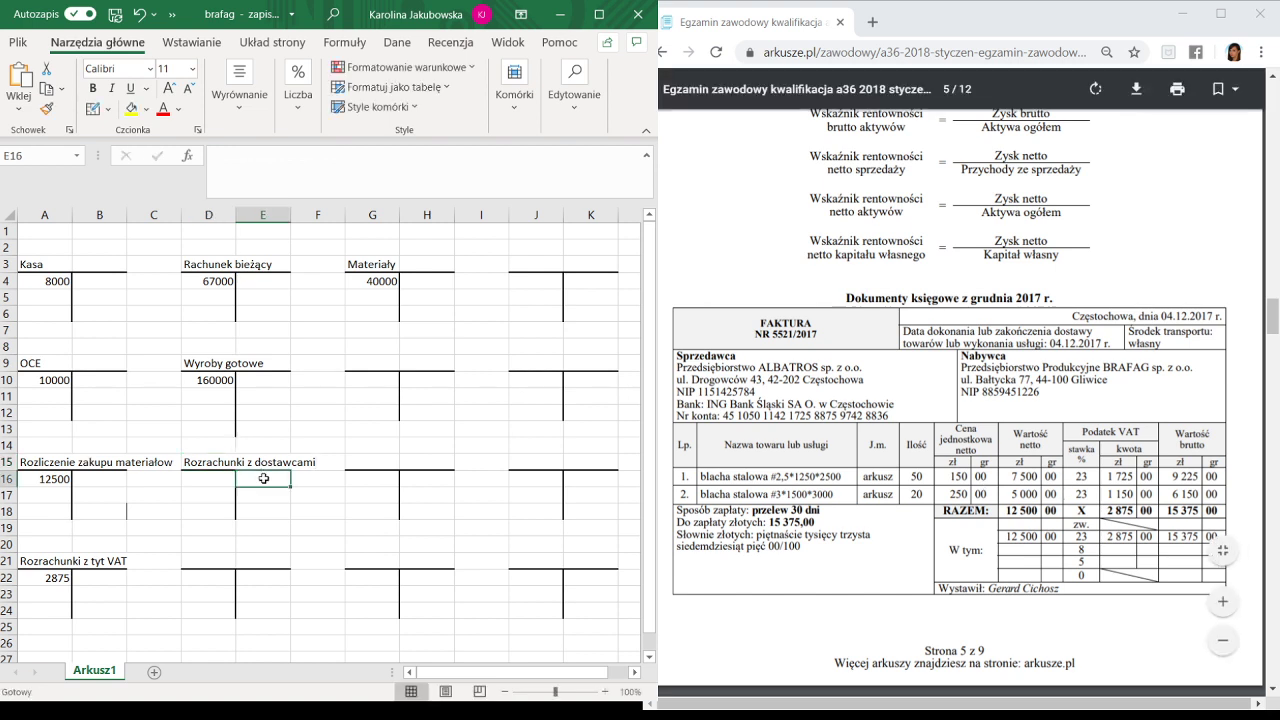
pyautogui.write('157')
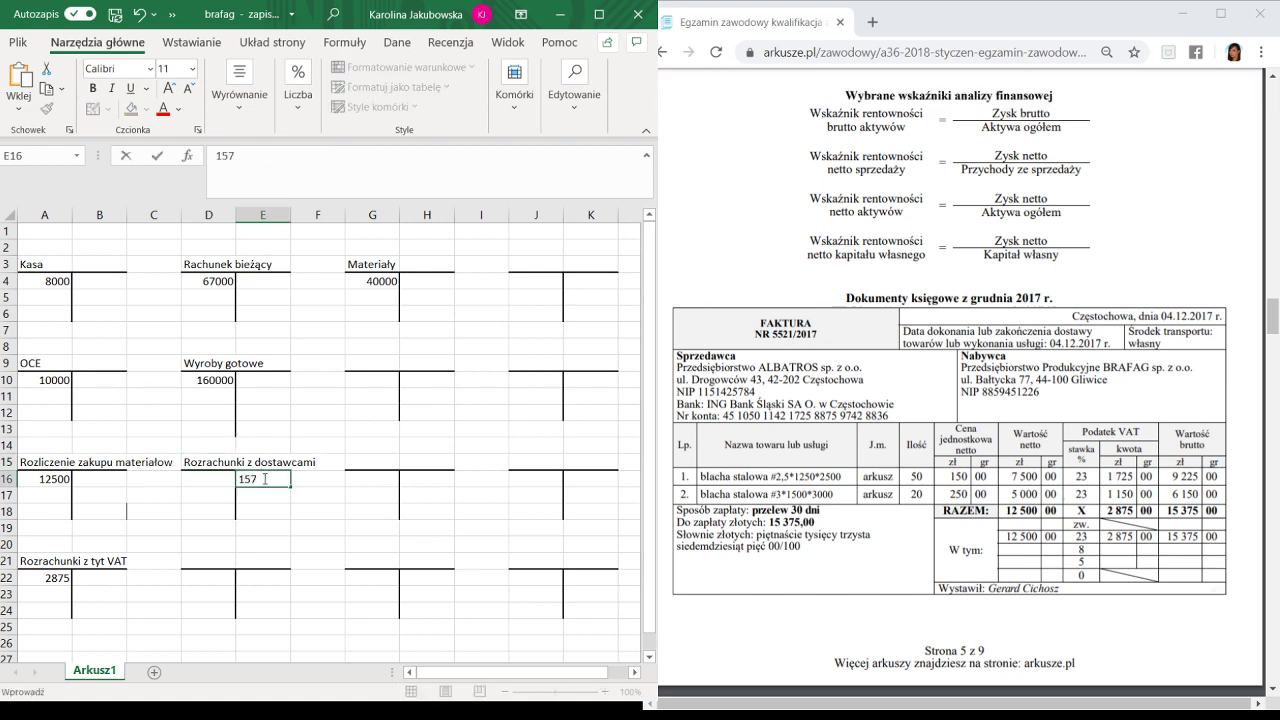
pyautogui.press('BackSpace')
pyautogui.write('375')
pyautogui.click(208, 561)
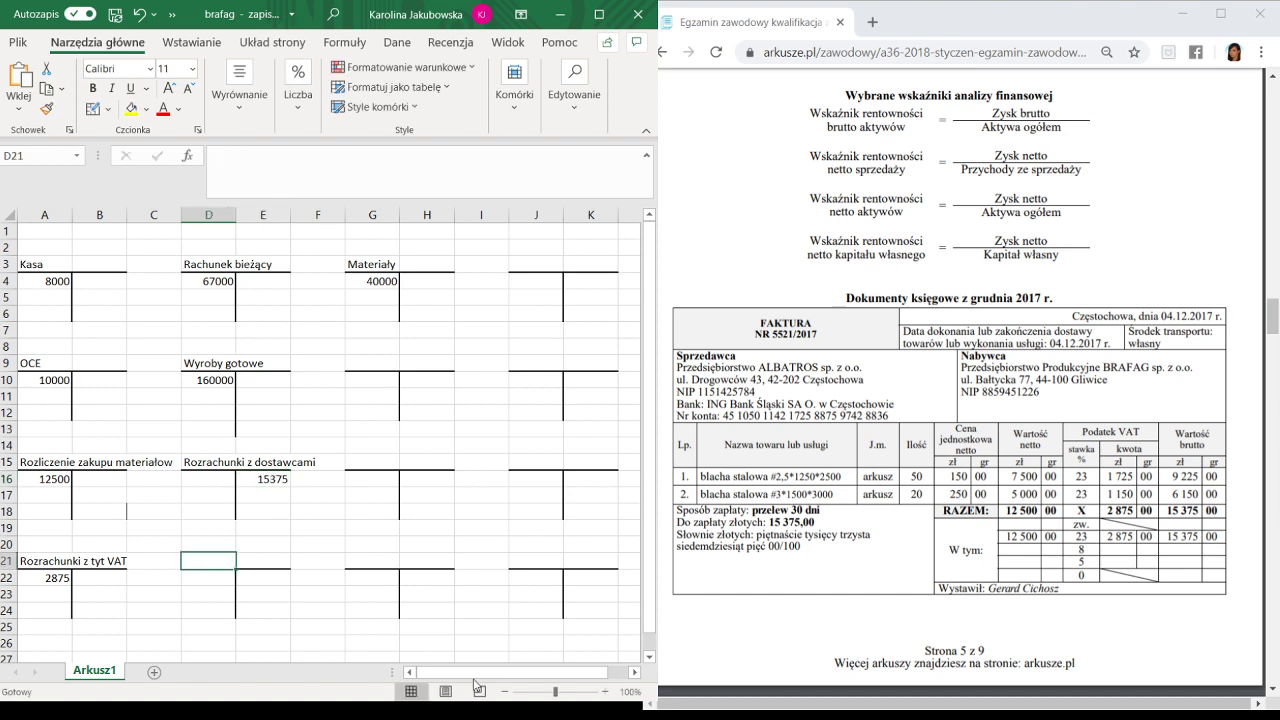
# Highlight the three purchase invoice postings in A16, A22 and E16 with a yellow fill.
pyautogui.keyDown('ctrl'); pyautogui.click(52, 478); pyautogui.keyUp('ctrl')
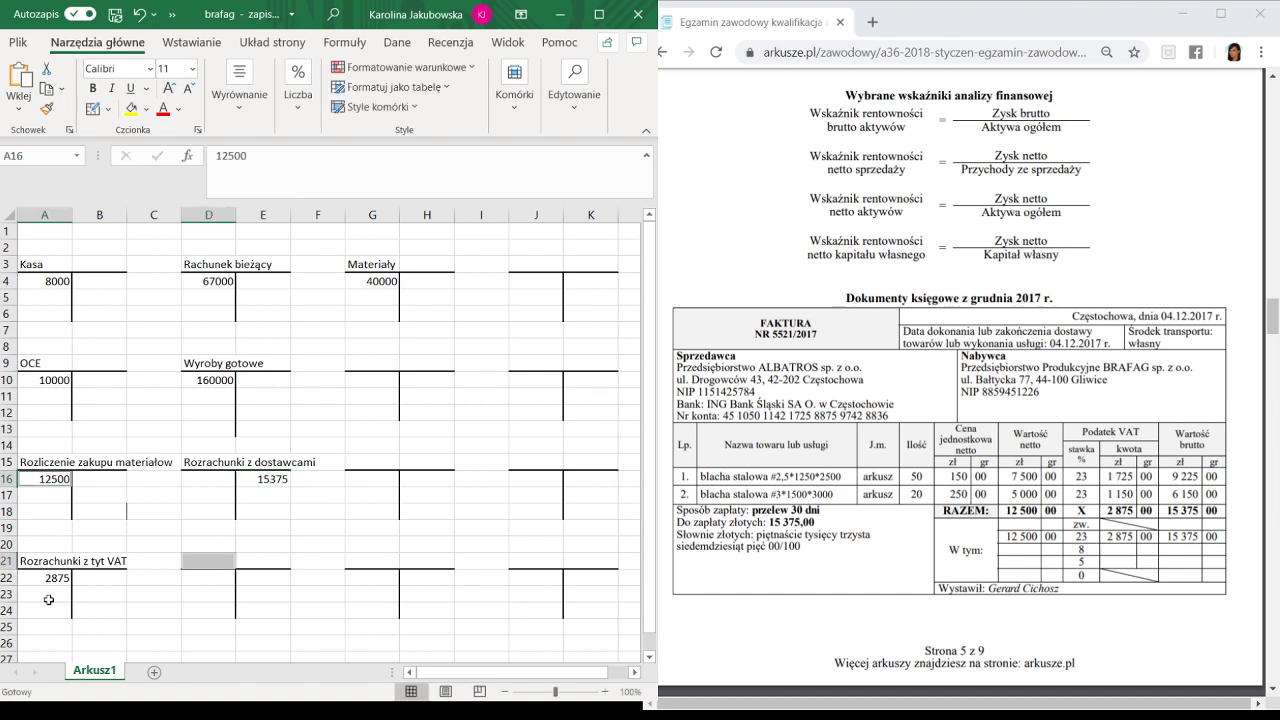
pyautogui.keyDown('ctrl'); pyautogui.click(48, 578); pyautogui.keyUp('ctrl')
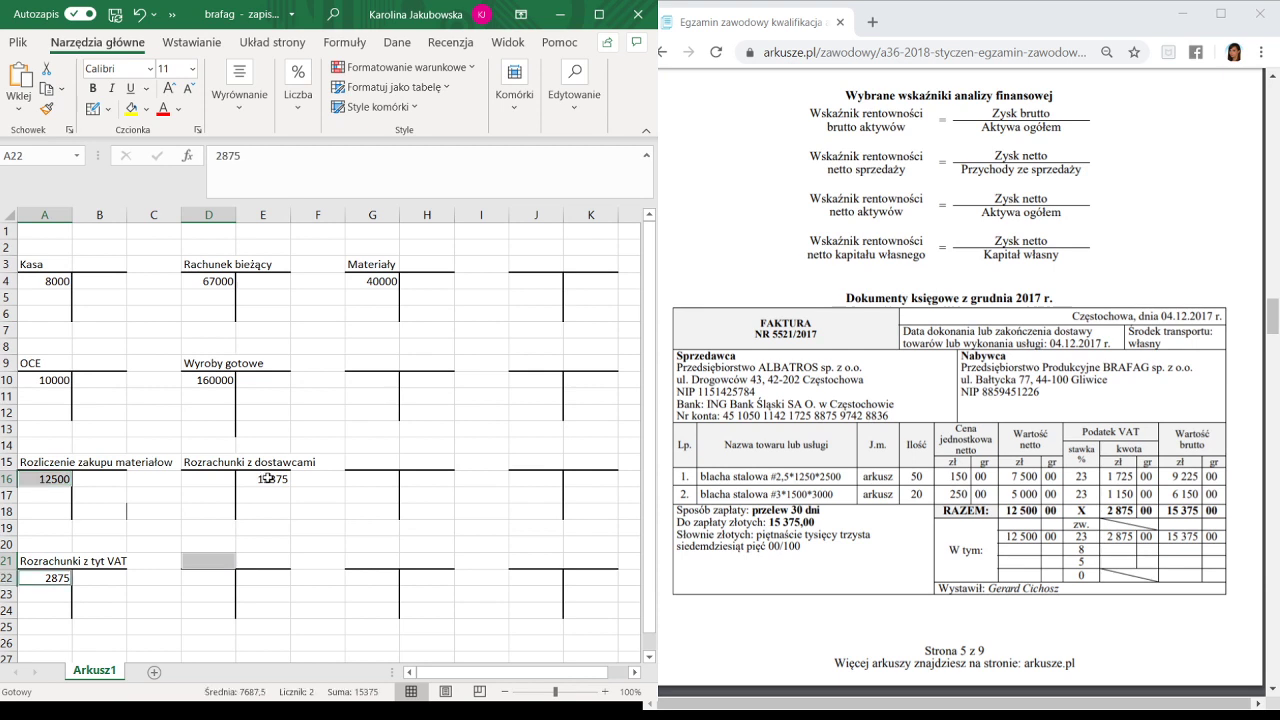
pyautogui.keyDown('ctrl'); pyautogui.click(267, 478); pyautogui.keyUp('ctrl')
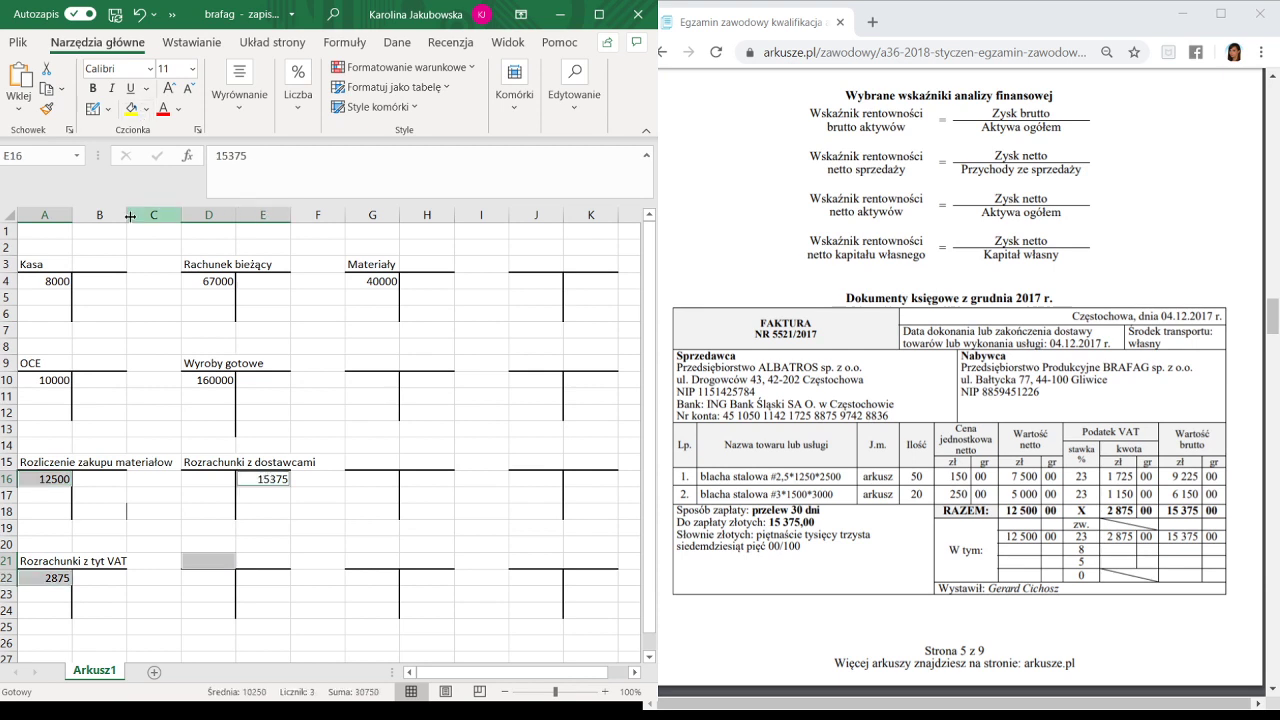
pyautogui.keyDown('ctrl'); pyautogui.click(265, 479); pyautogui.keyUp('ctrl')
pyautogui.keyDown('ctrl'); pyautogui.click(265, 479); pyautogui.keyUp('ctrl')
pyautogui.press('F4')
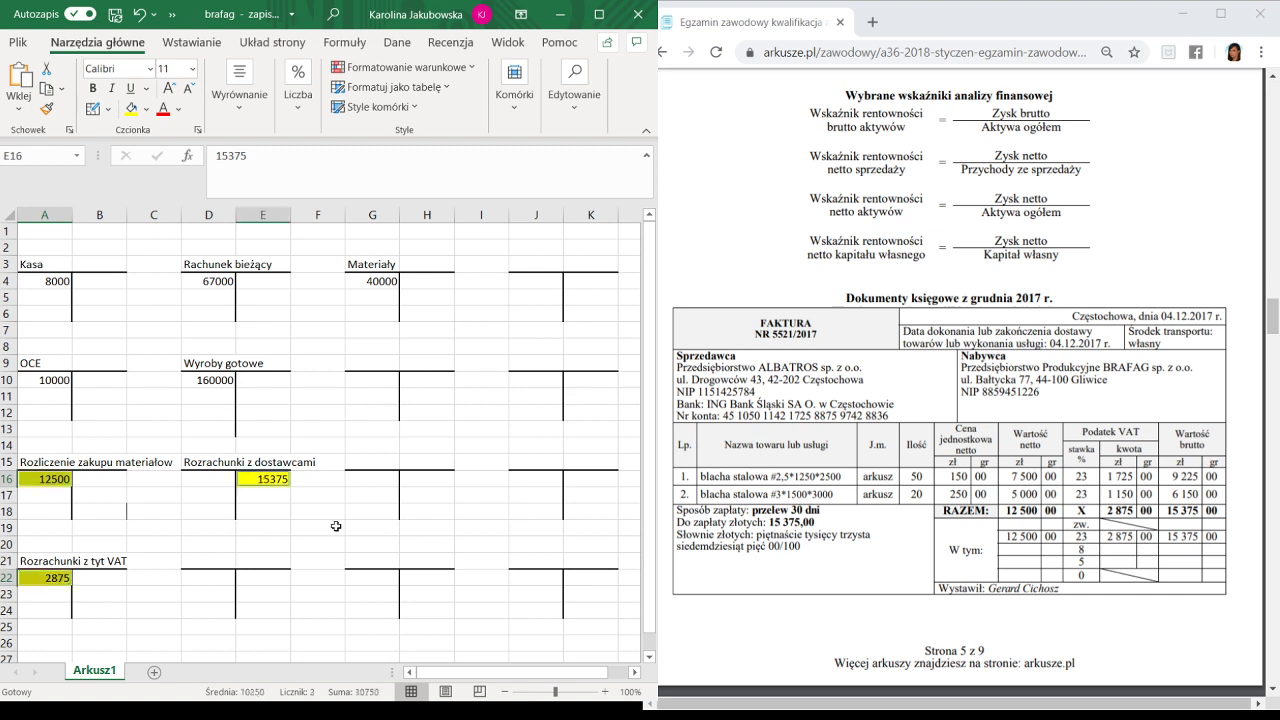
pyautogui.click(310, 528)
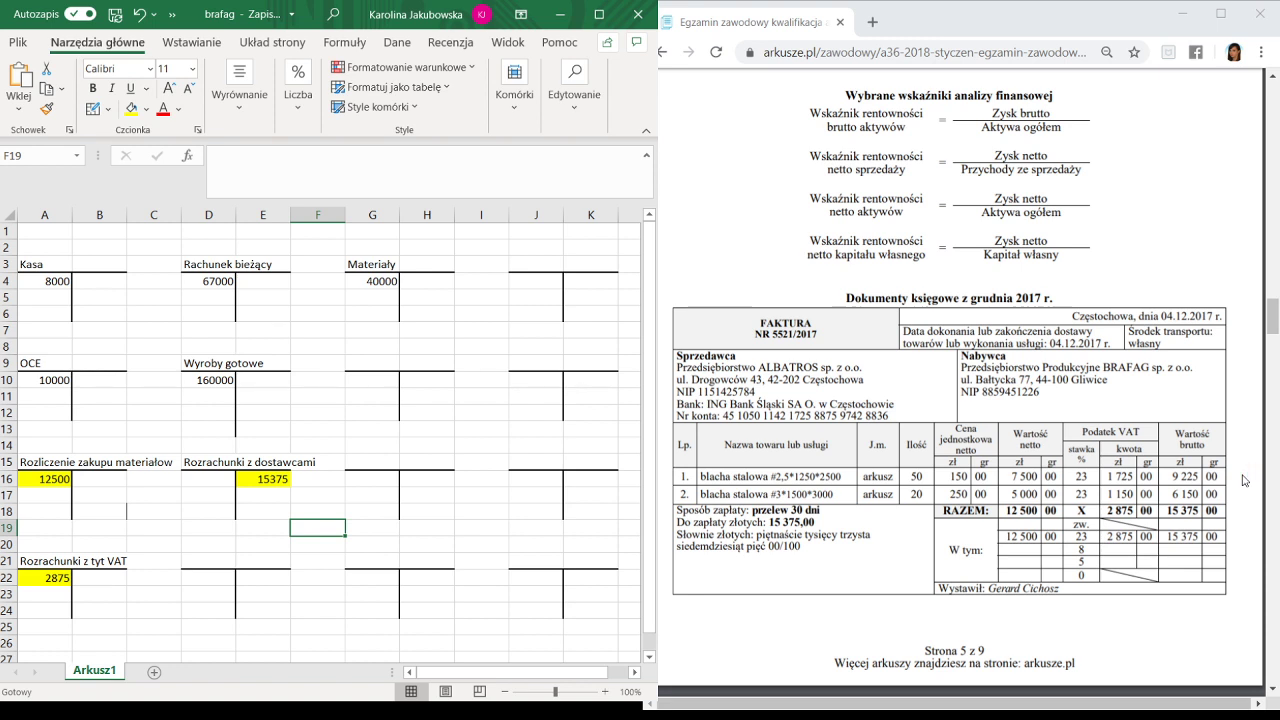
pyautogui.press('Return')
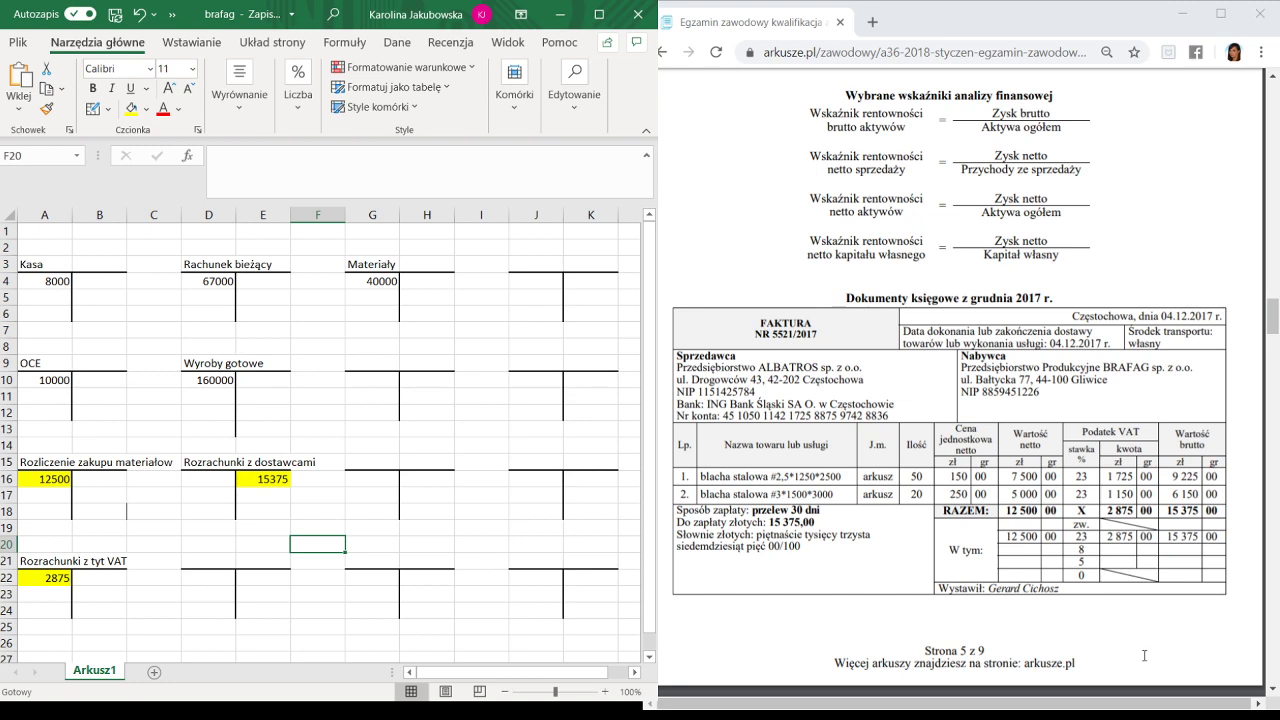
# Post the Pz 1/12/2017 material receipt of 10000 as a credit in B16 and a debit to Materiały in G5.
pyautogui.scroll(-5, 1102, 334)
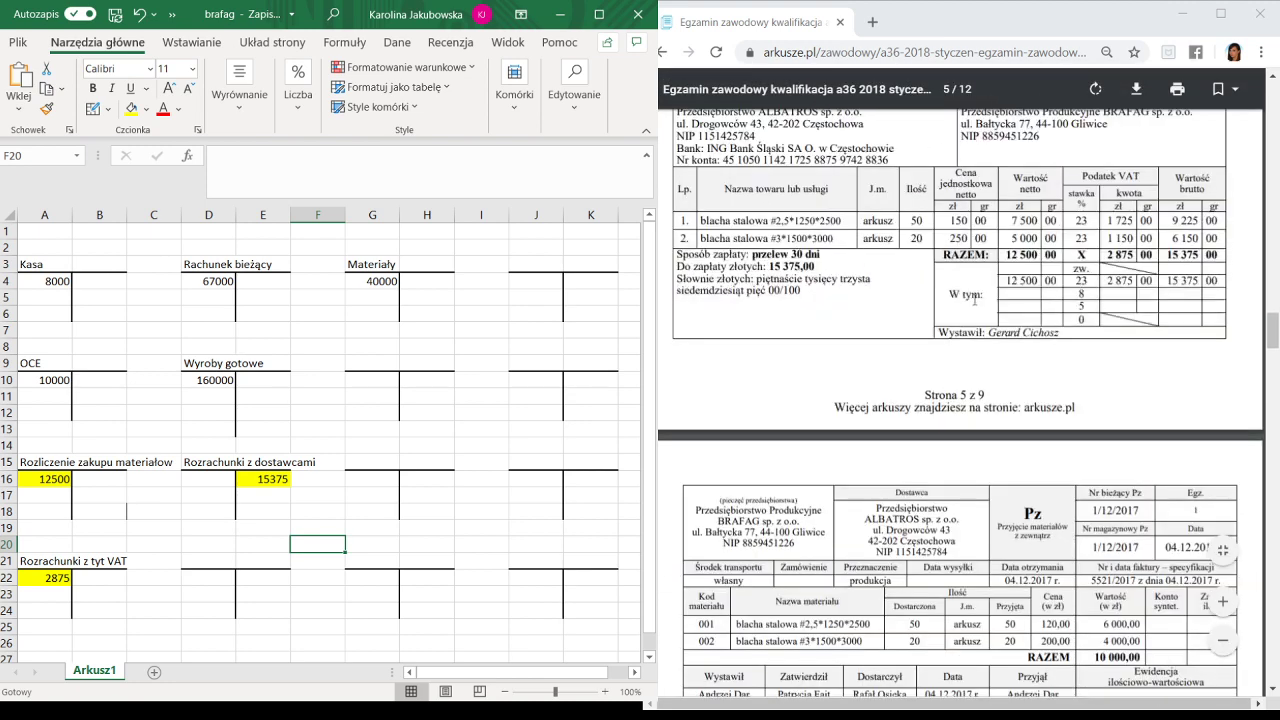
pyautogui.scroll(-2, 978, 298)
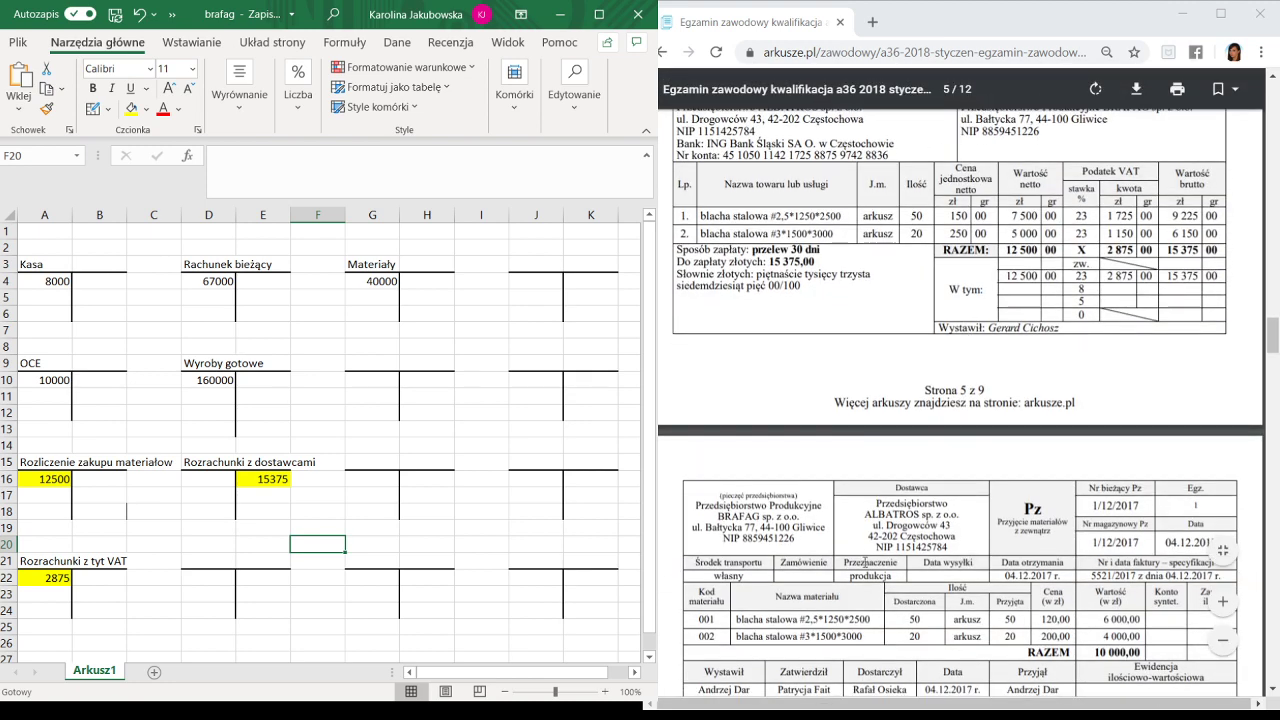
pyautogui.click(102, 481)
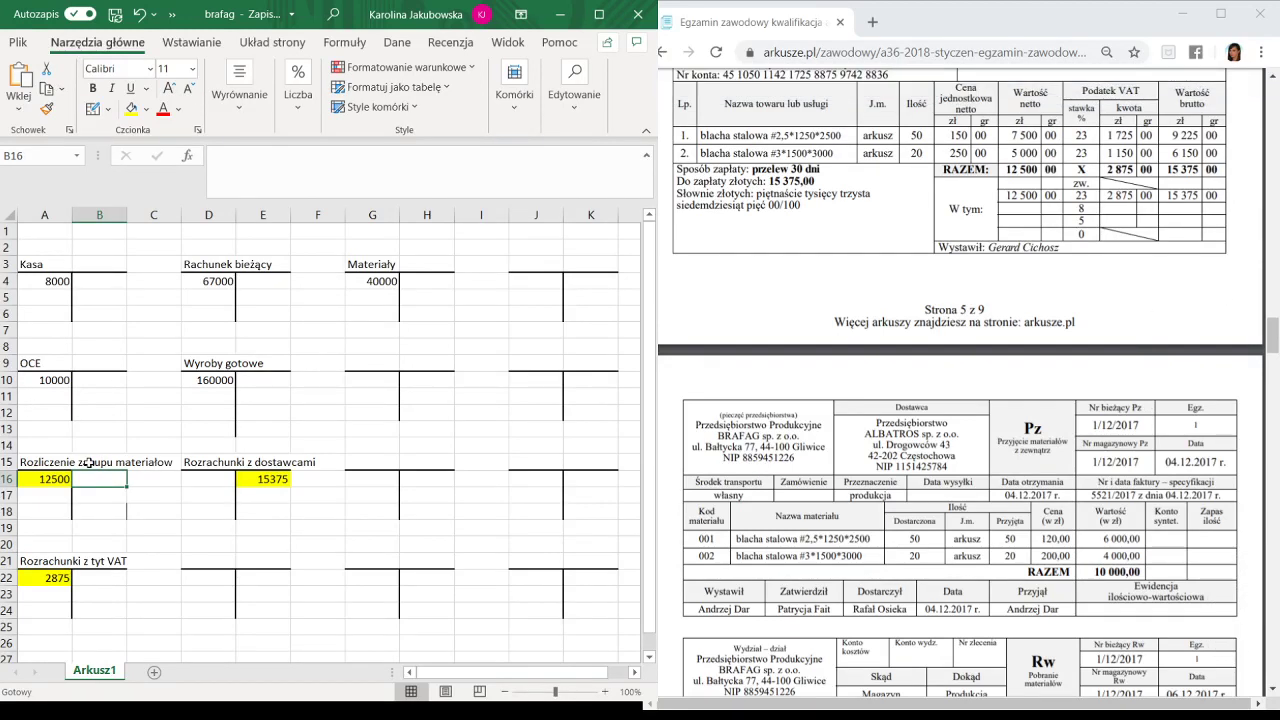
pyautogui.write('10000')
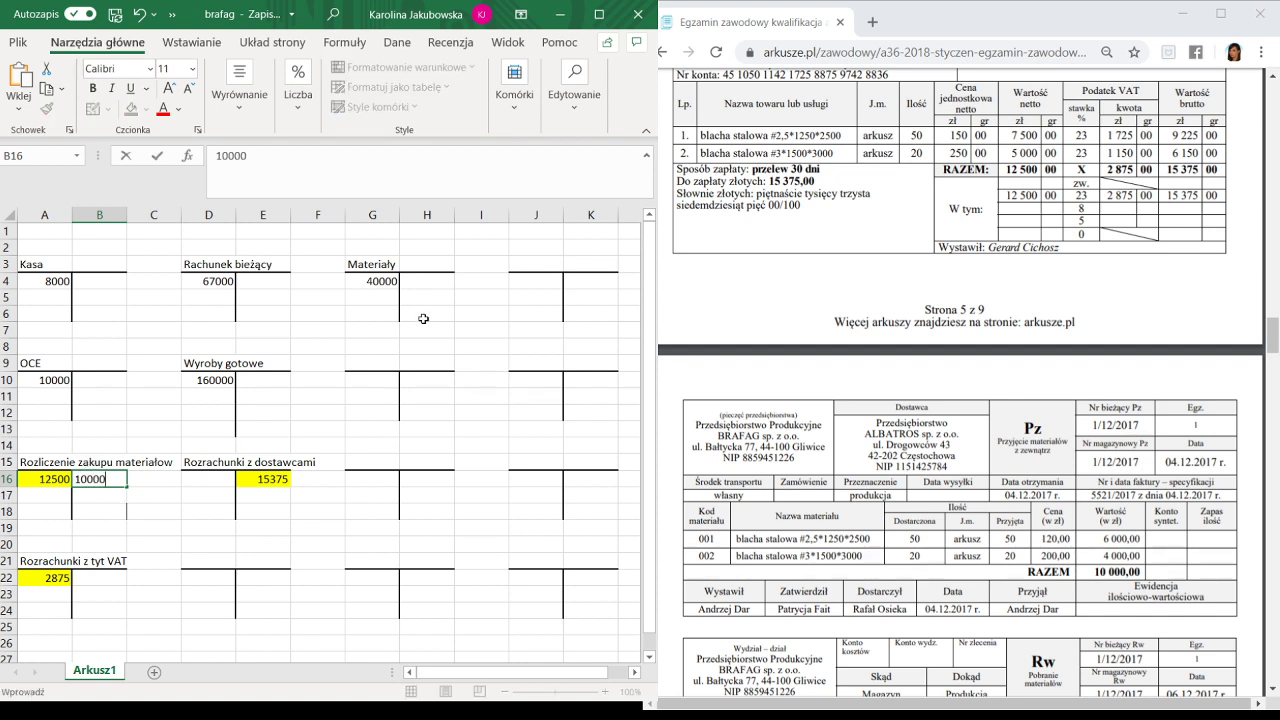
pyautogui.click(390, 296)
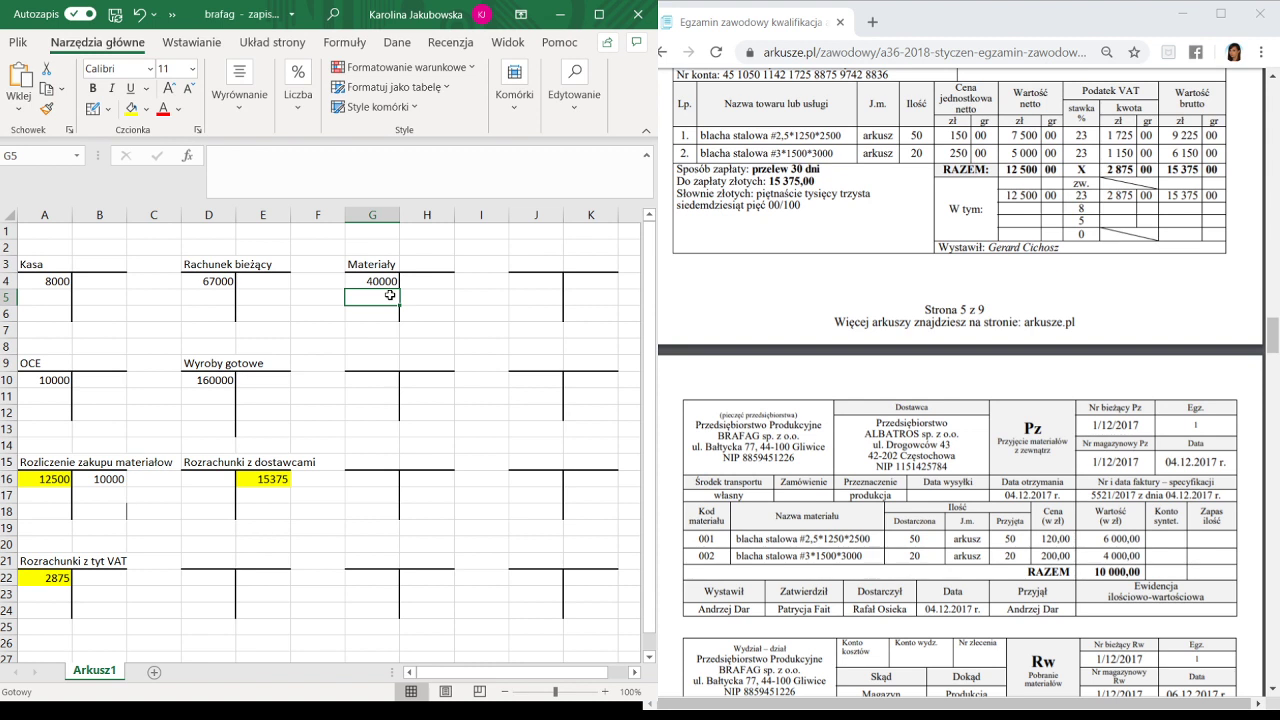
pyautogui.write('10000')
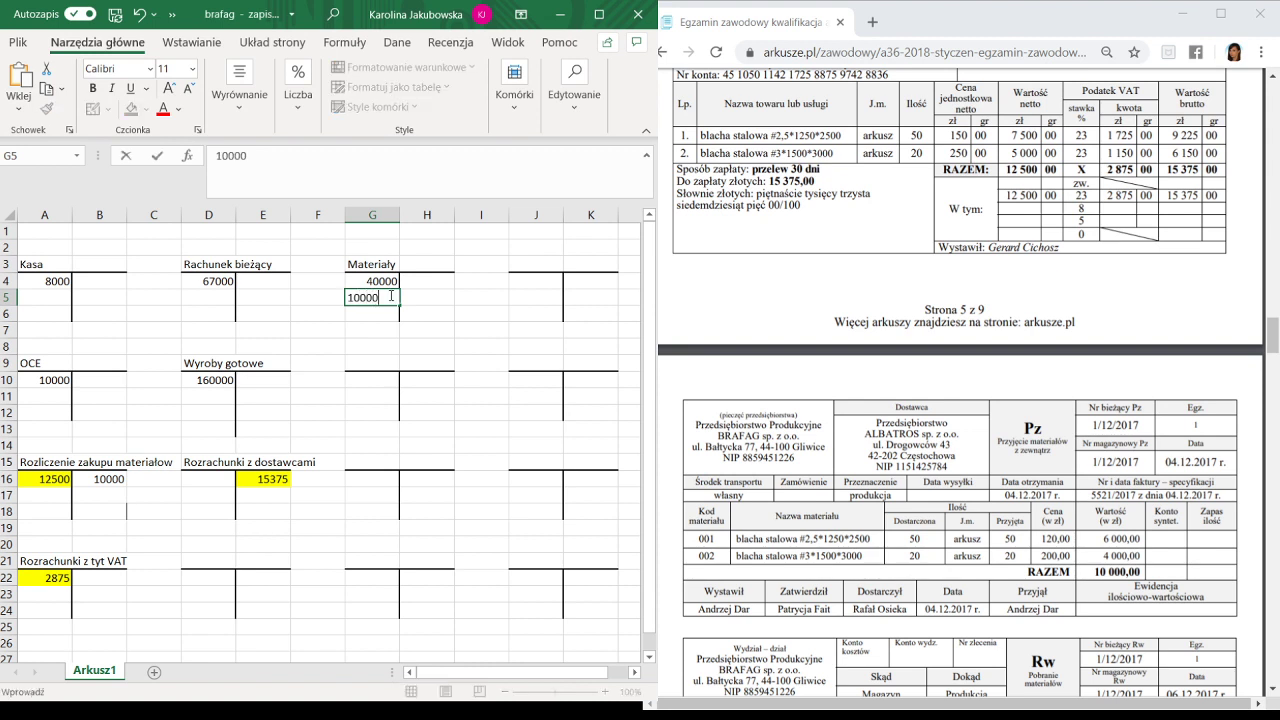
pyautogui.press('Return')
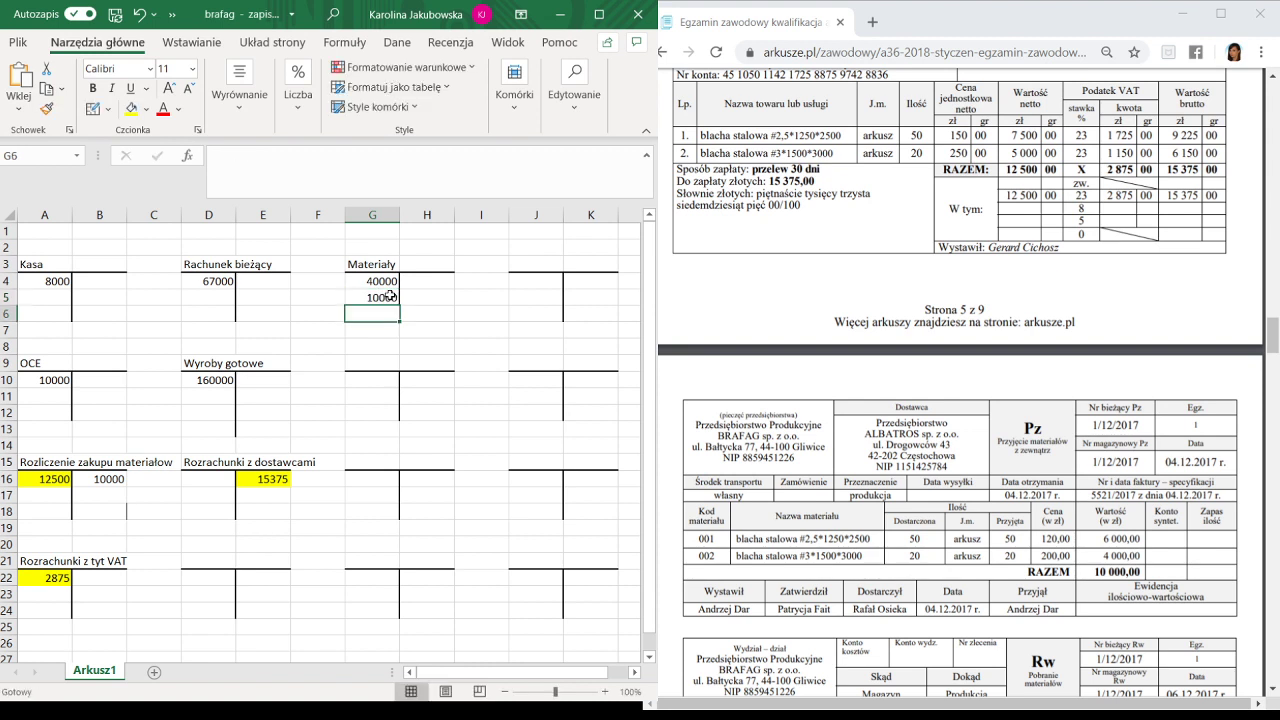
# Highlight the two Pz receipt postings in G5 and B16 with a light orange fill.
pyautogui.click(390, 296)
pyautogui.keyDown('ctrl'); pyautogui.click(104, 478); pyautogui.keyUp('ctrl')
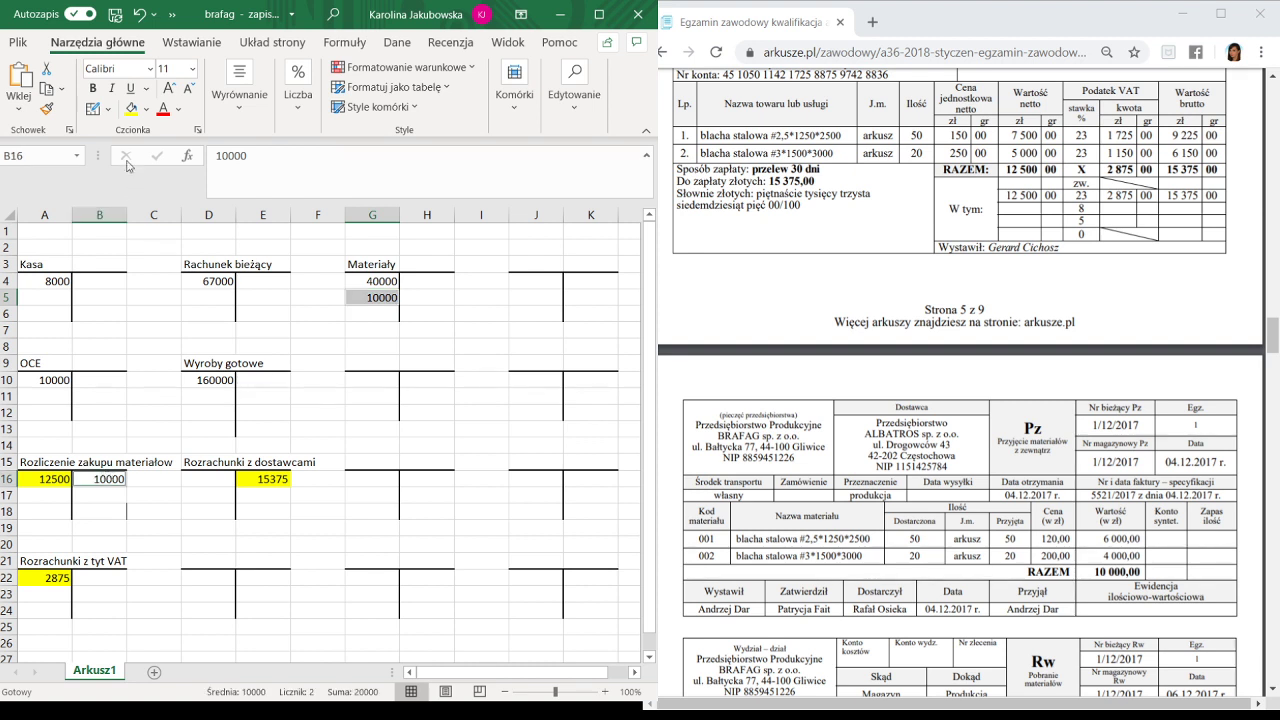
pyautogui.click(148, 112)
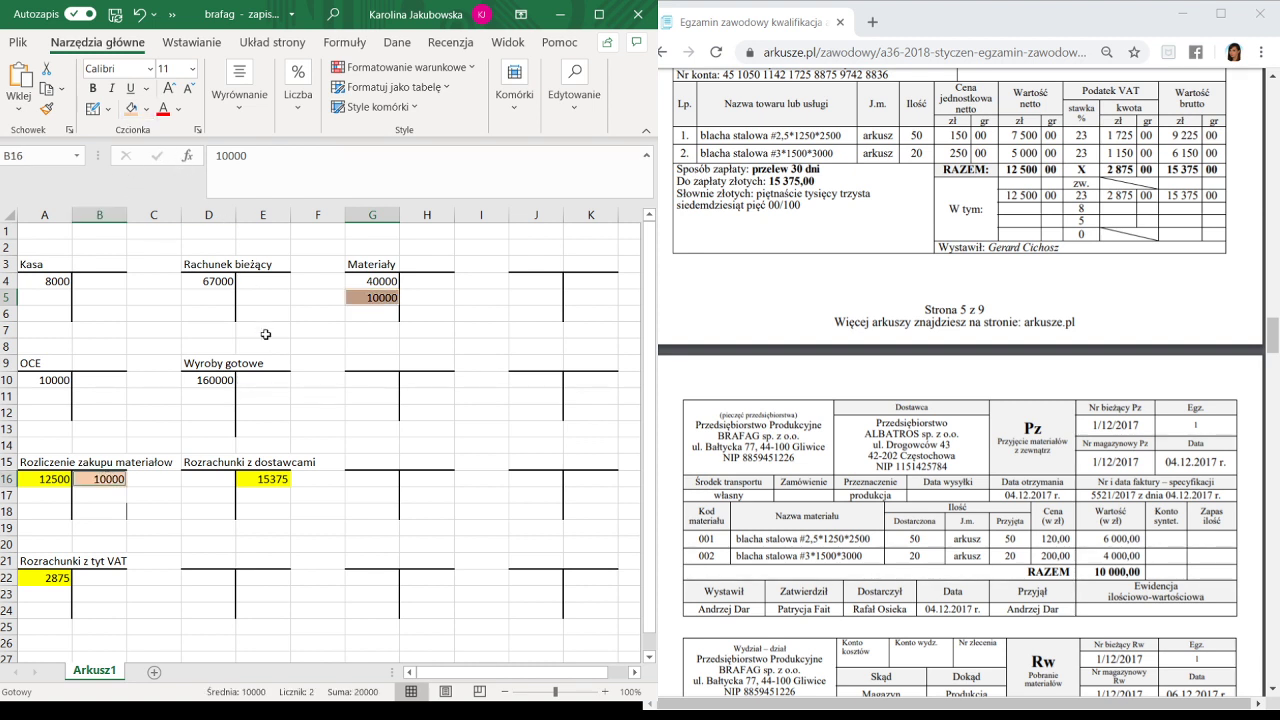
# Post the 2500 difference between the invoice and Pz values as a credit to Rozliczenie zakupu materiałow in B17.
pyautogui.click(278, 400)
pyautogui.click(480, 556)
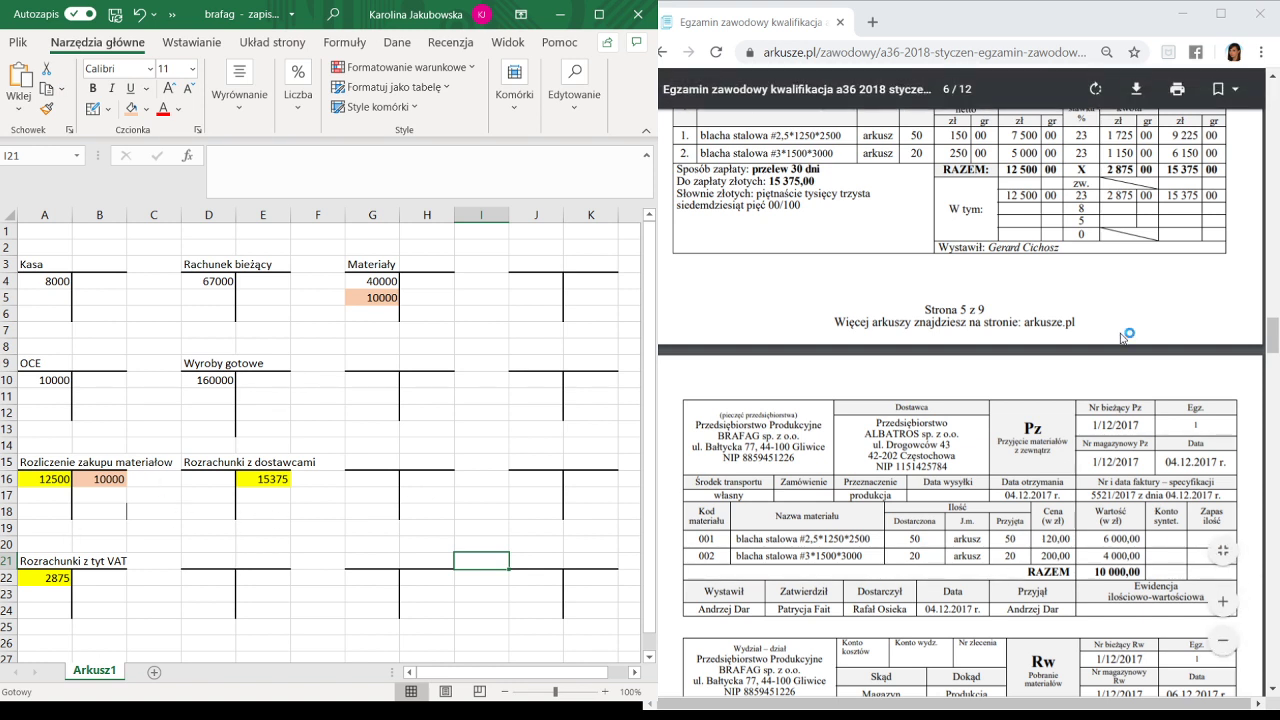
pyautogui.click(54, 479)
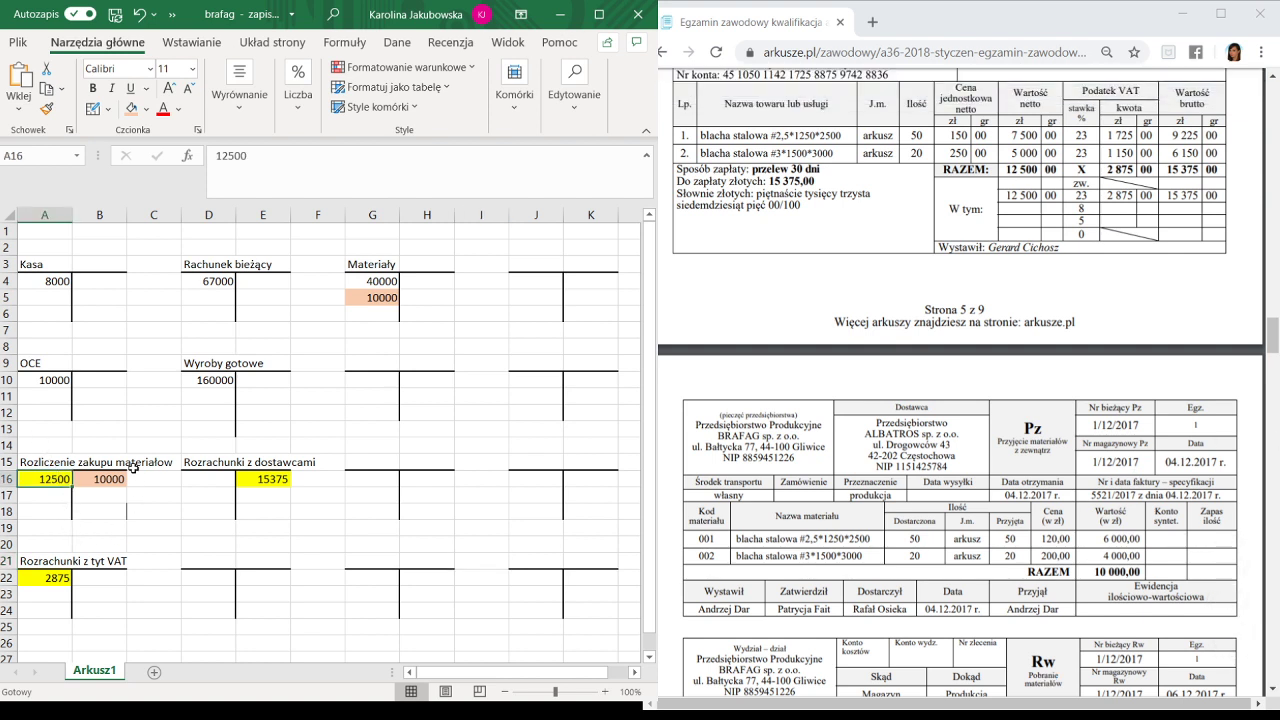
pyautogui.click(105, 478)
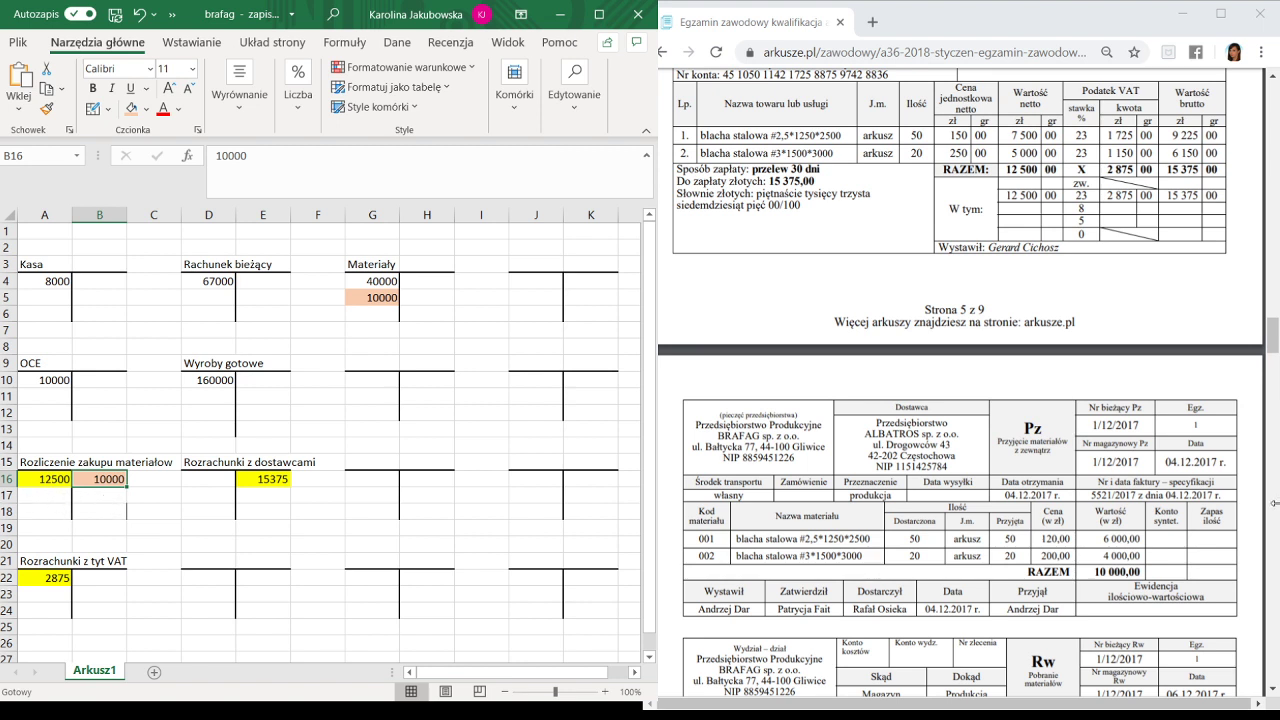
pyautogui.click(91, 497)
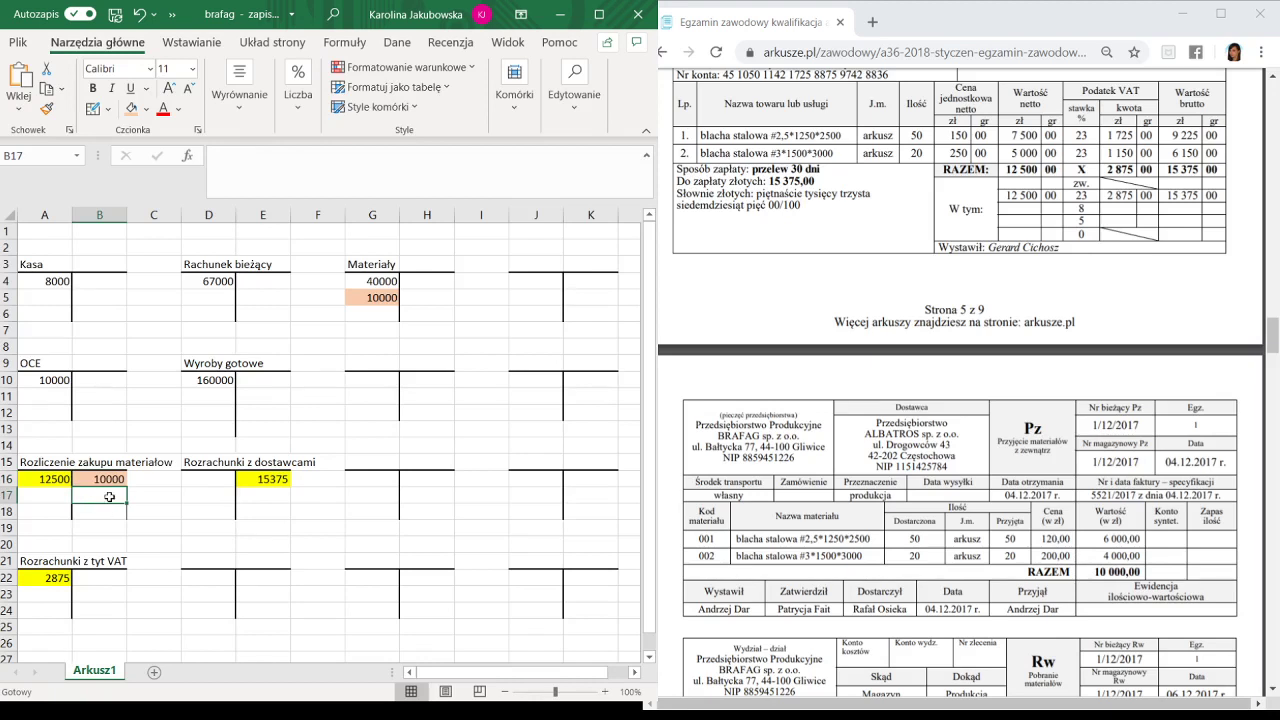
pyautogui.write('2500')
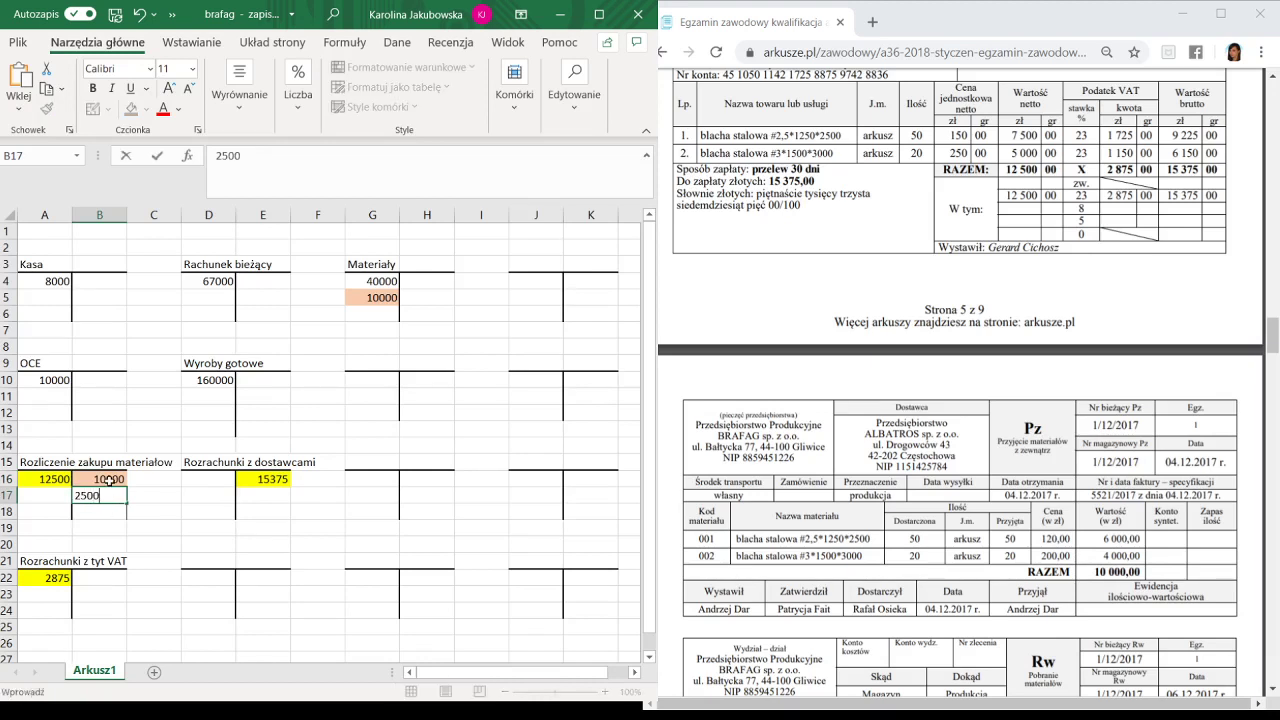
pyautogui.click(104, 524)
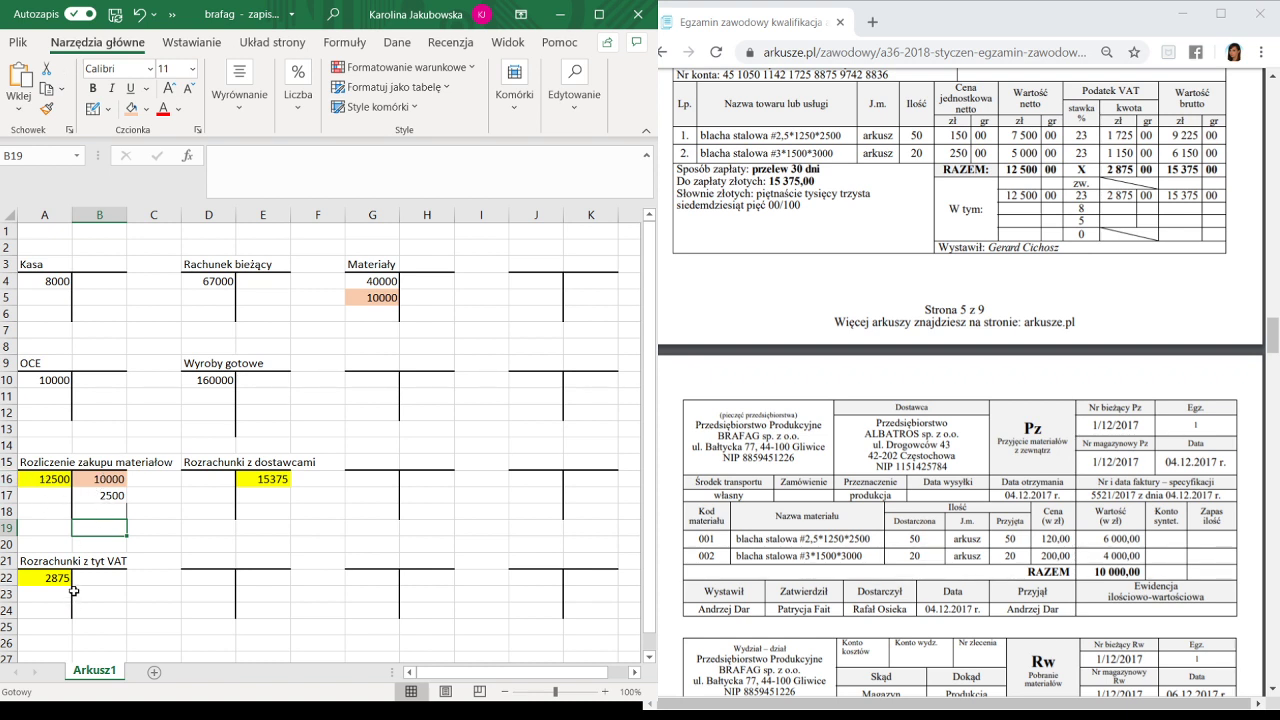
# Post the matching 2500 price variance as a debit to OCE in A11.
pyautogui.click(116, 497)
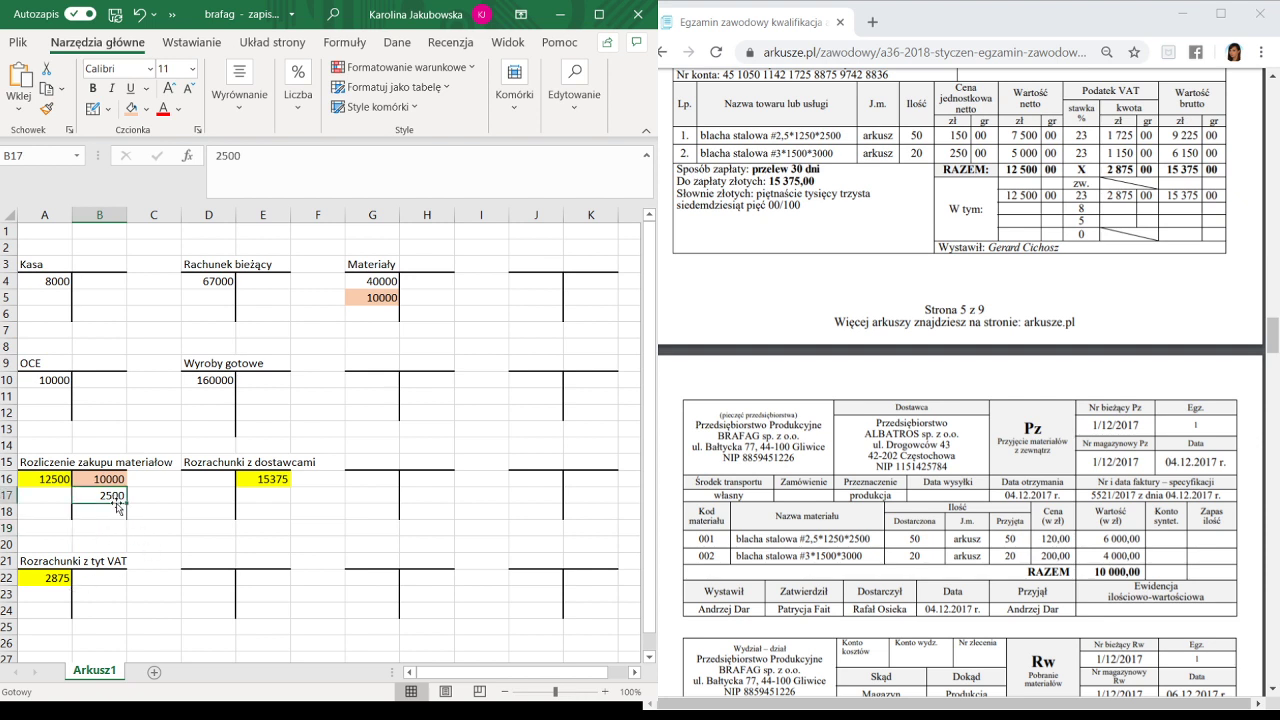
pyautogui.click(57, 397)
pyautogui.write('2')
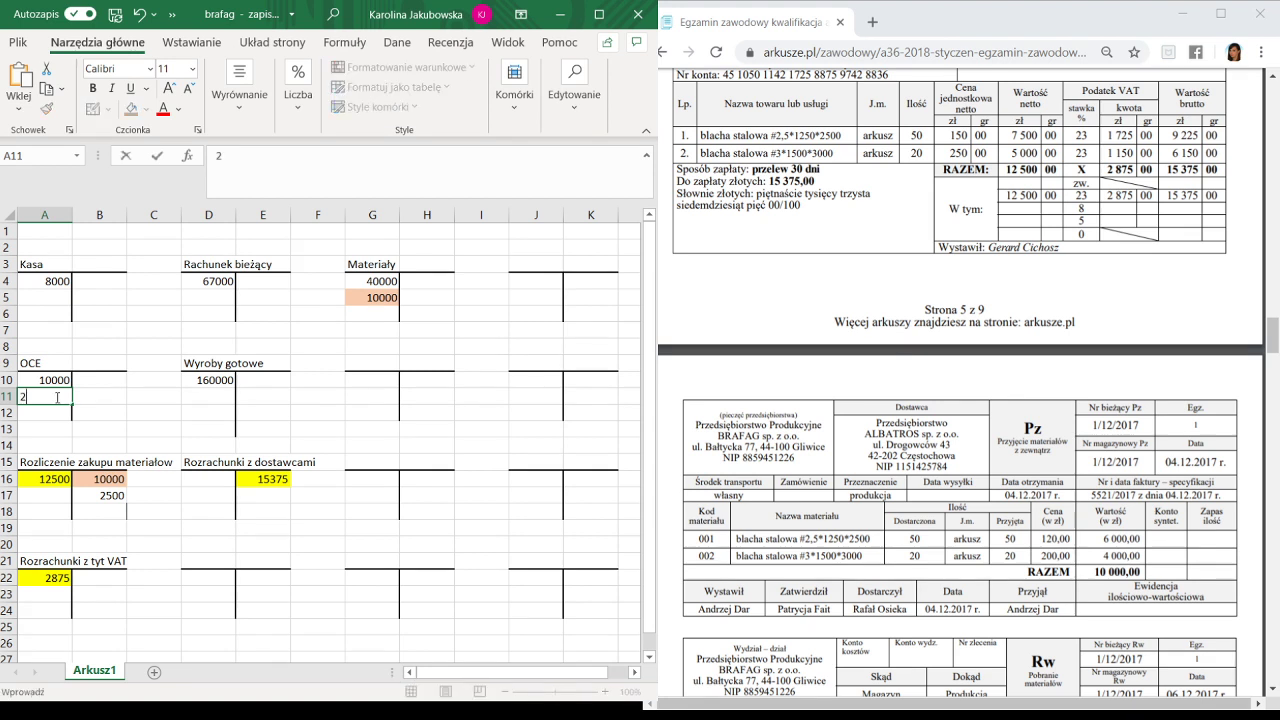
pyautogui.write('500')
pyautogui.click(160, 426)
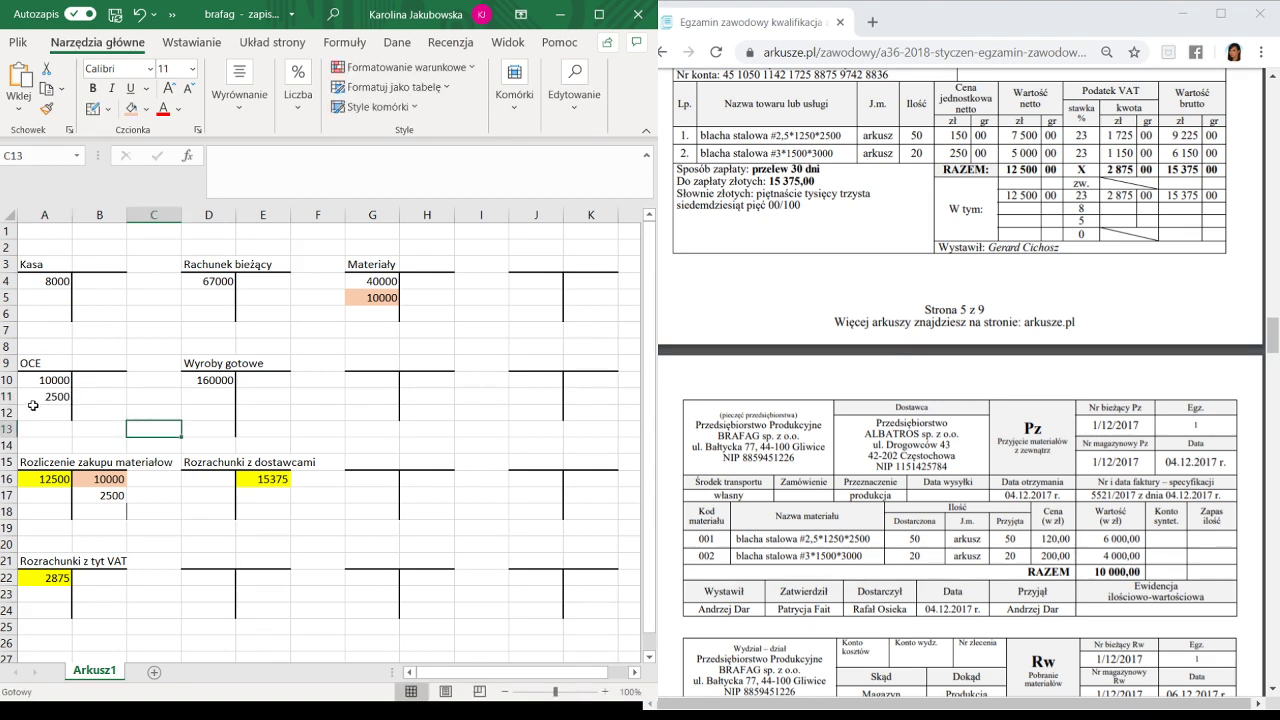
# Highlight the two price variance postings in A11 and B17 with a light blue fill.
pyautogui.click(38, 396)
pyautogui.keyDown('ctrl'); pyautogui.click(110, 495); pyautogui.keyUp('ctrl')
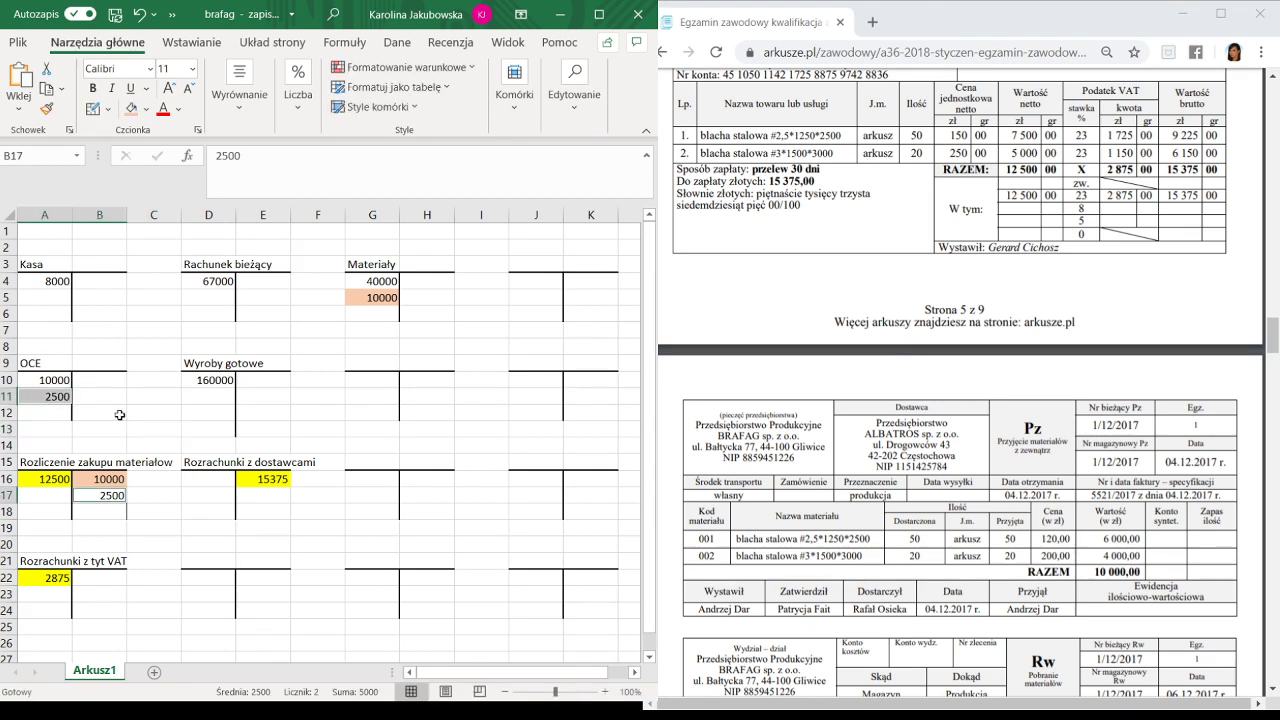
pyautogui.click(146, 108)
pyautogui.click(190, 200)
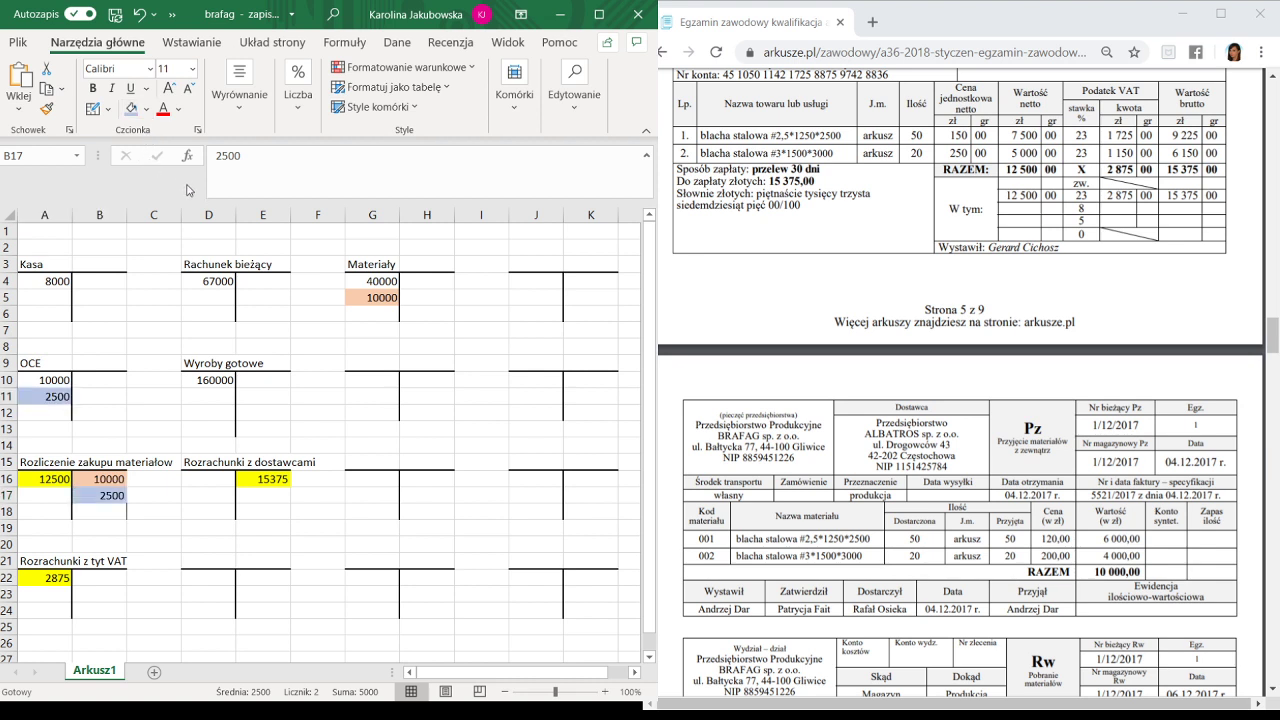
pyautogui.click(213, 532)
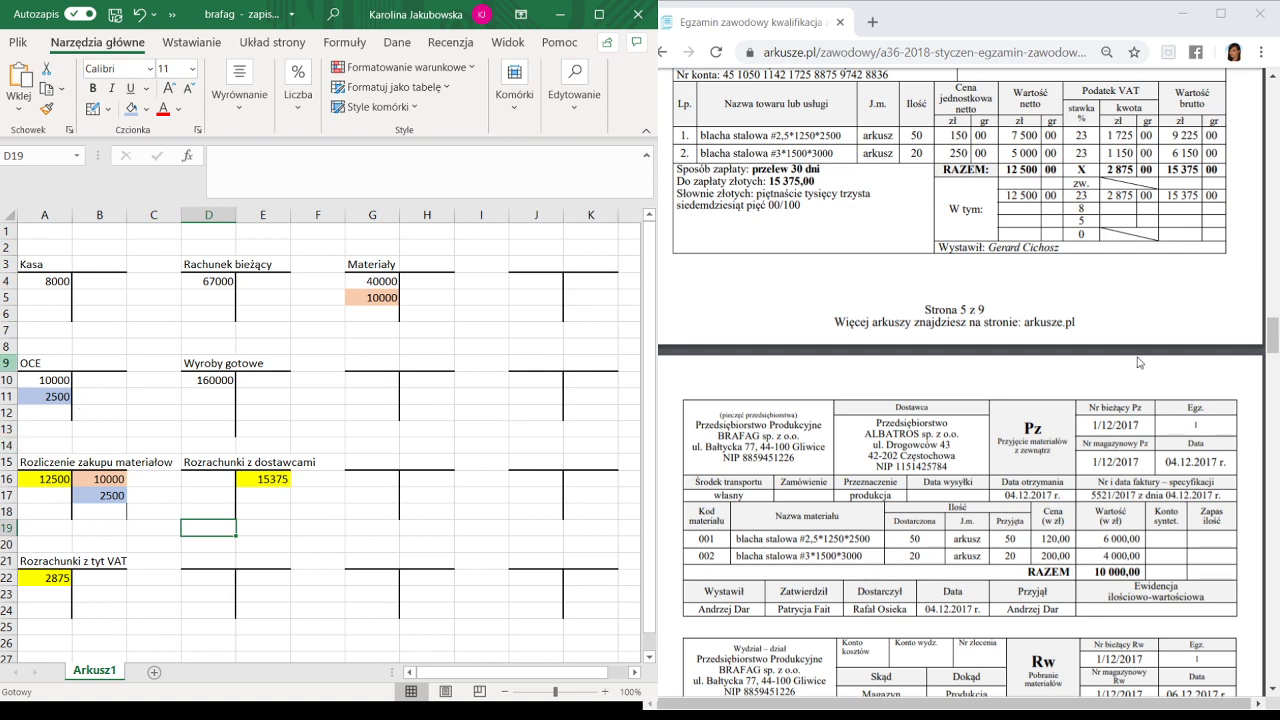
# Post the Rw 1/12/2017 material issue of 19800 as a credit to Materiały in H4.
pyautogui.scroll(-1, 1141, 363)
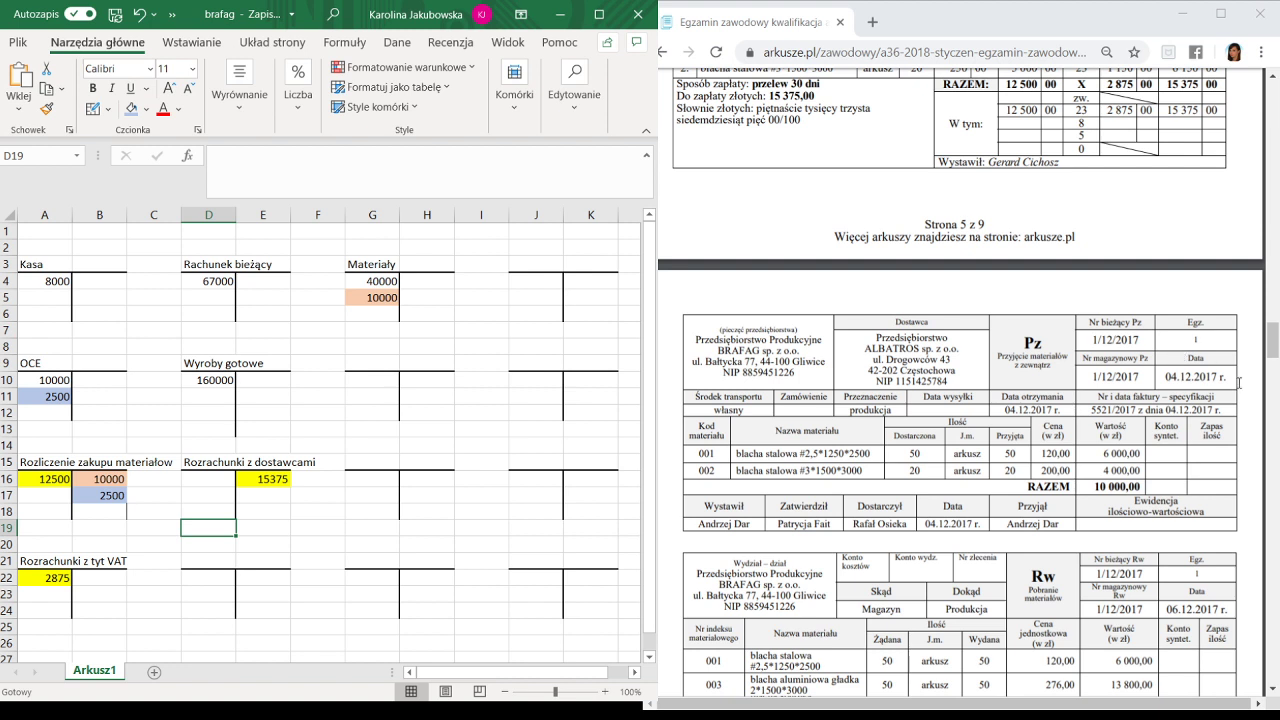
pyautogui.click(213, 559)
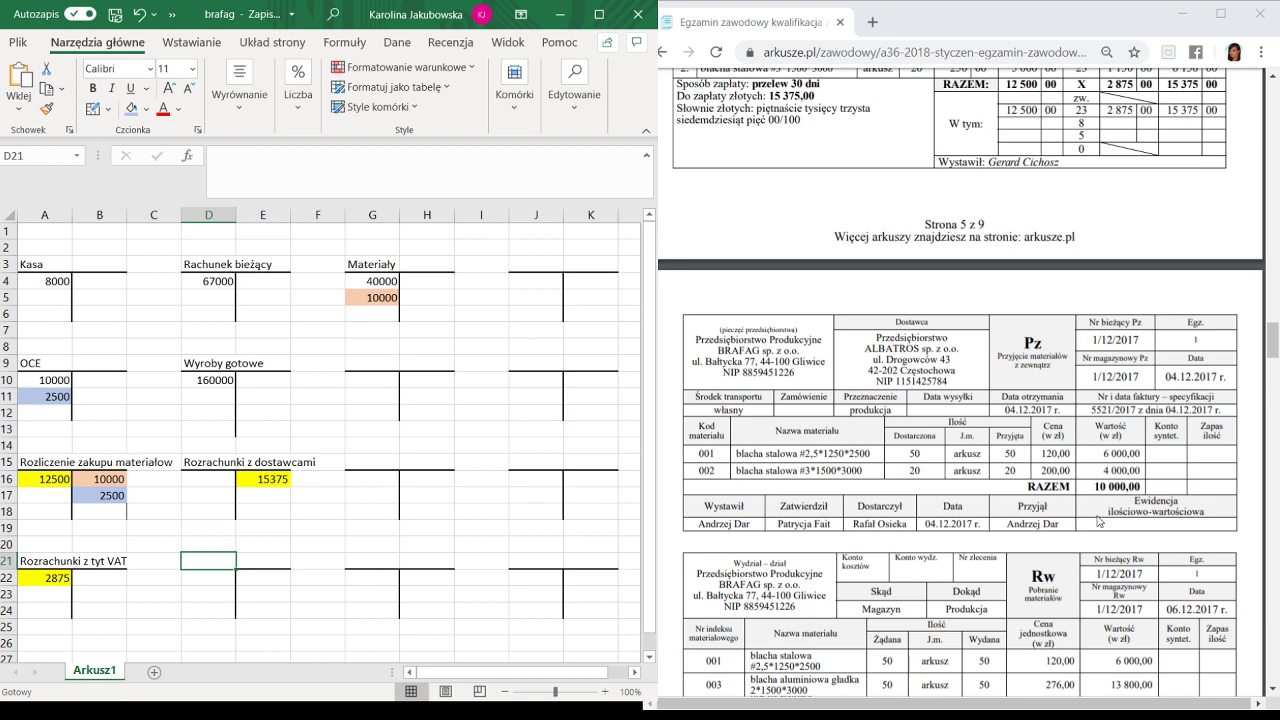
pyautogui.scroll(-2, 1080, 500)
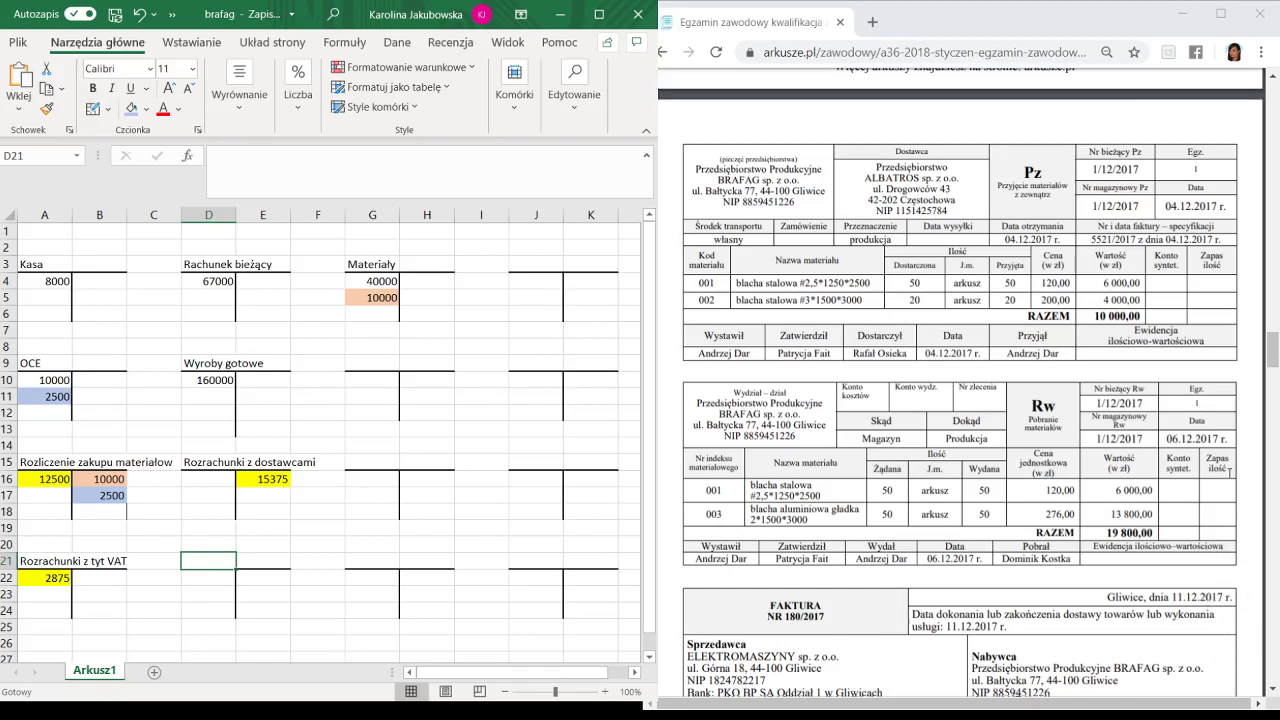
pyautogui.click(429, 280)
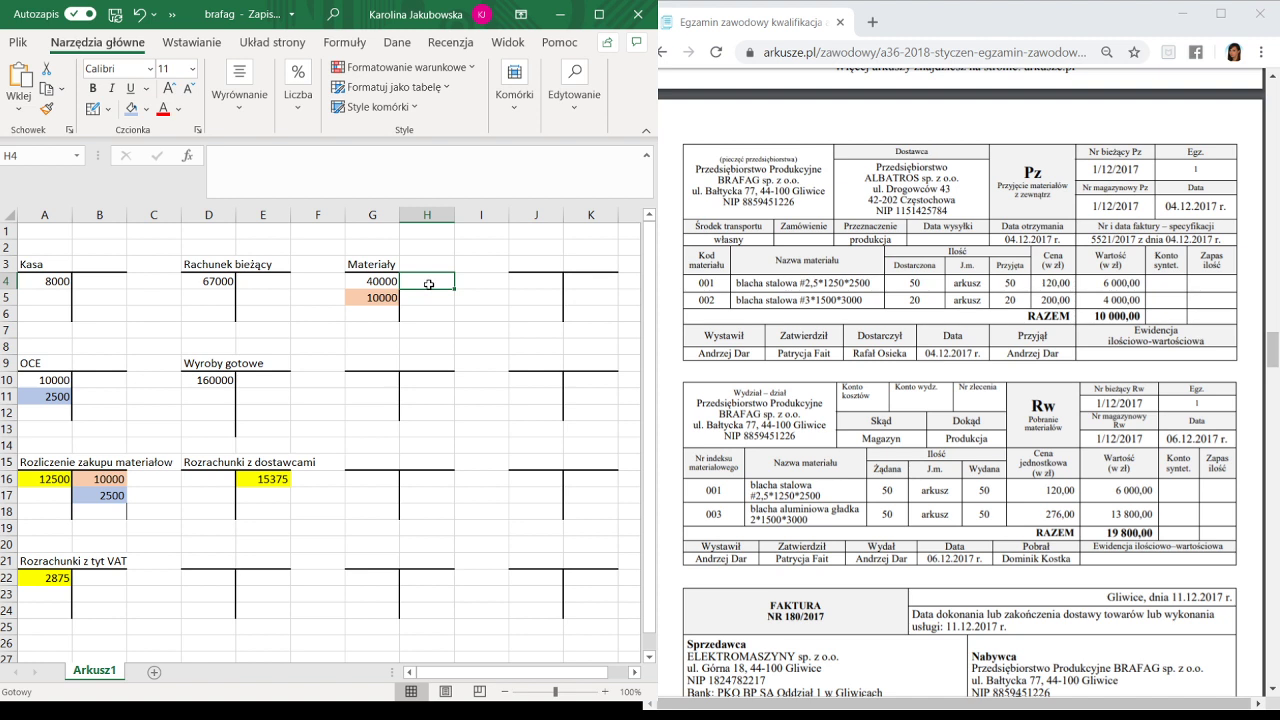
pyautogui.write('19800')
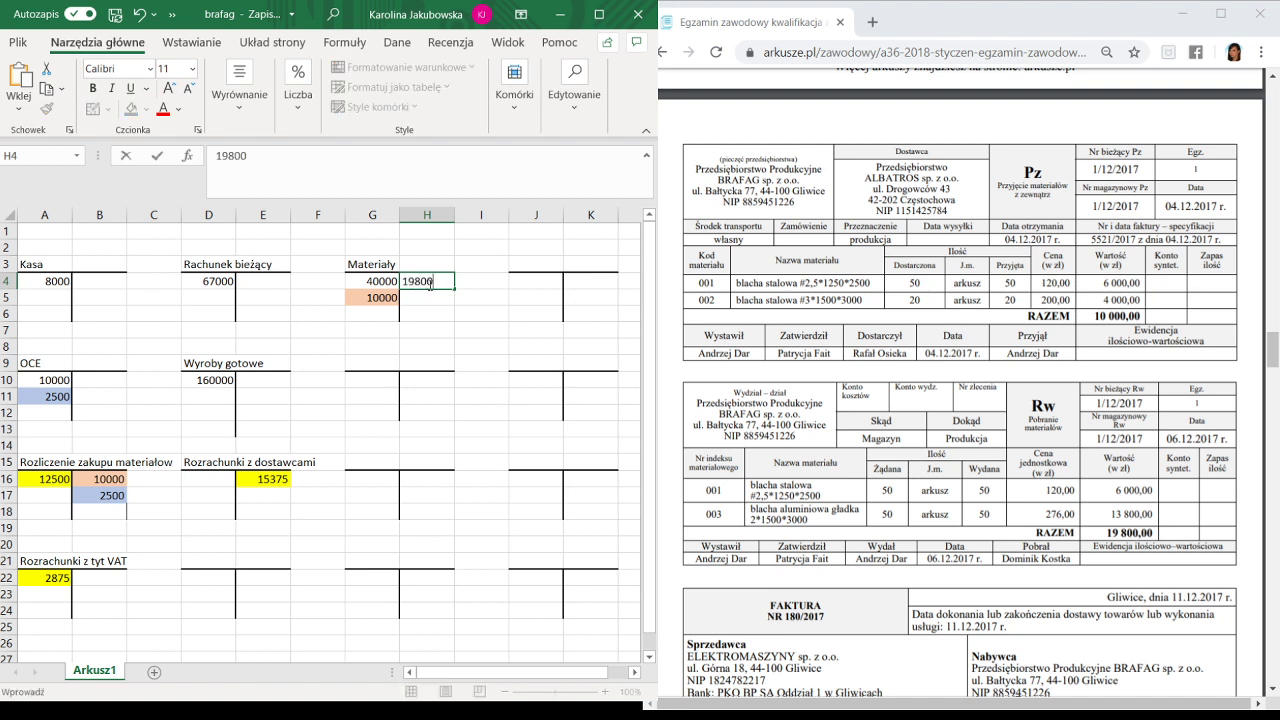
# Label the third T-account of the second row Zużycie materiałów i energii in G9 and post 19800 as a debit in G10.
pyautogui.click(371, 357)
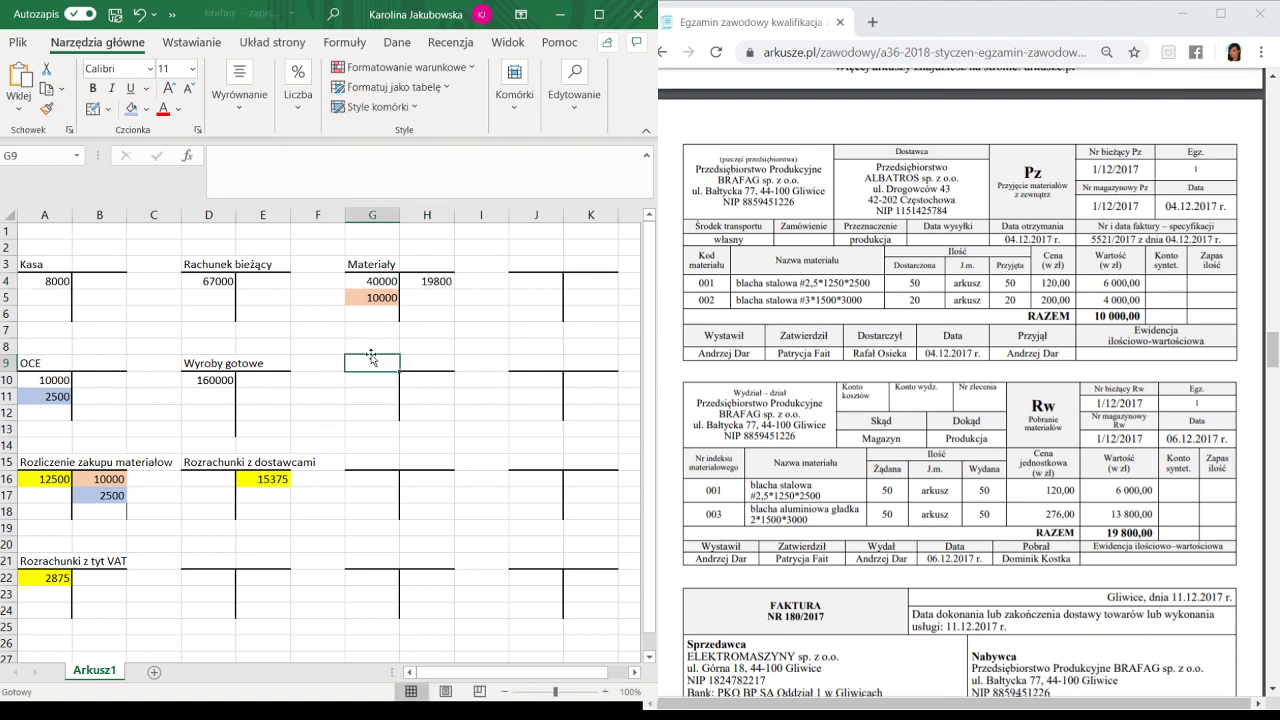
pyautogui.write('Zużycie')
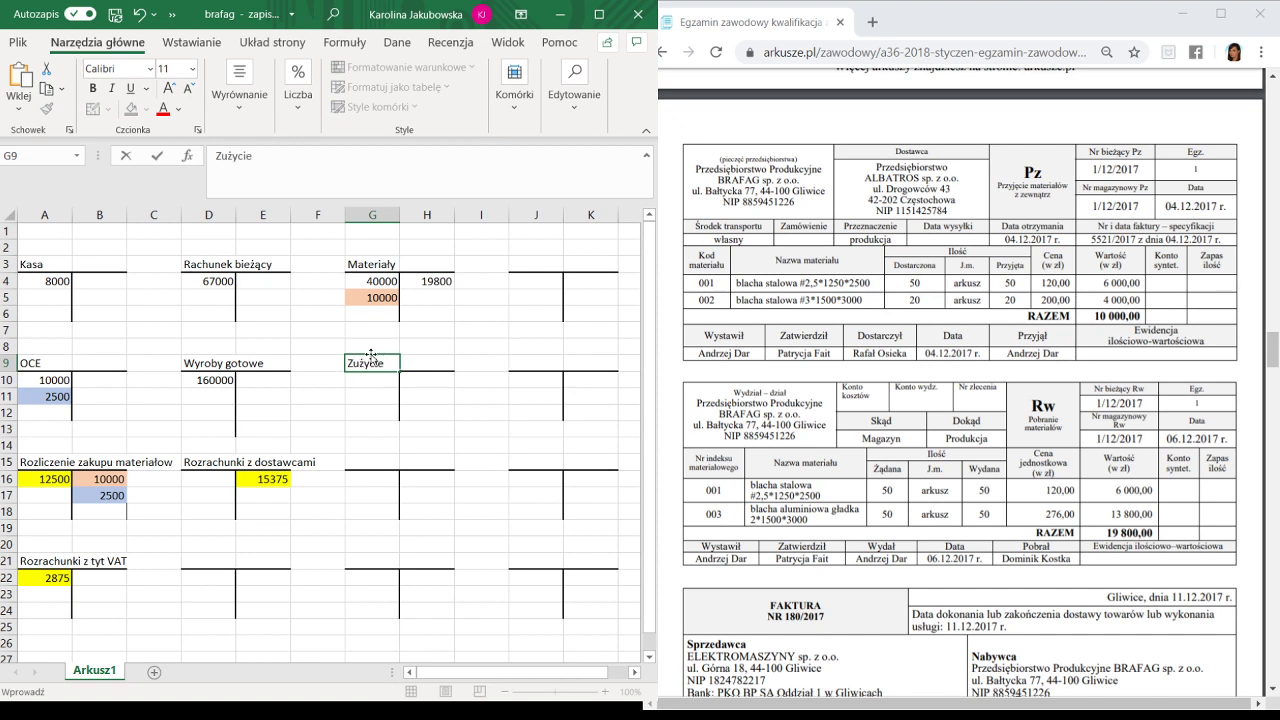
pyautogui.write(' materiałów i energi')
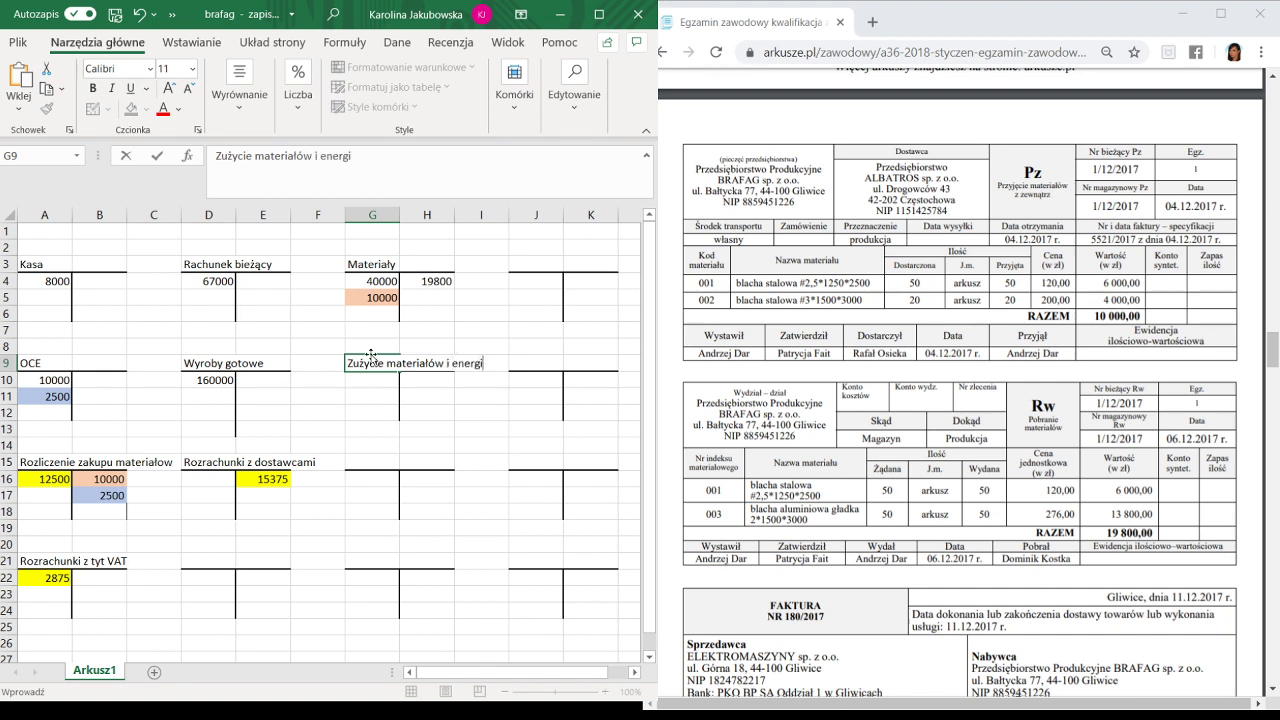
pyautogui.write('i')
pyautogui.click(383, 375)
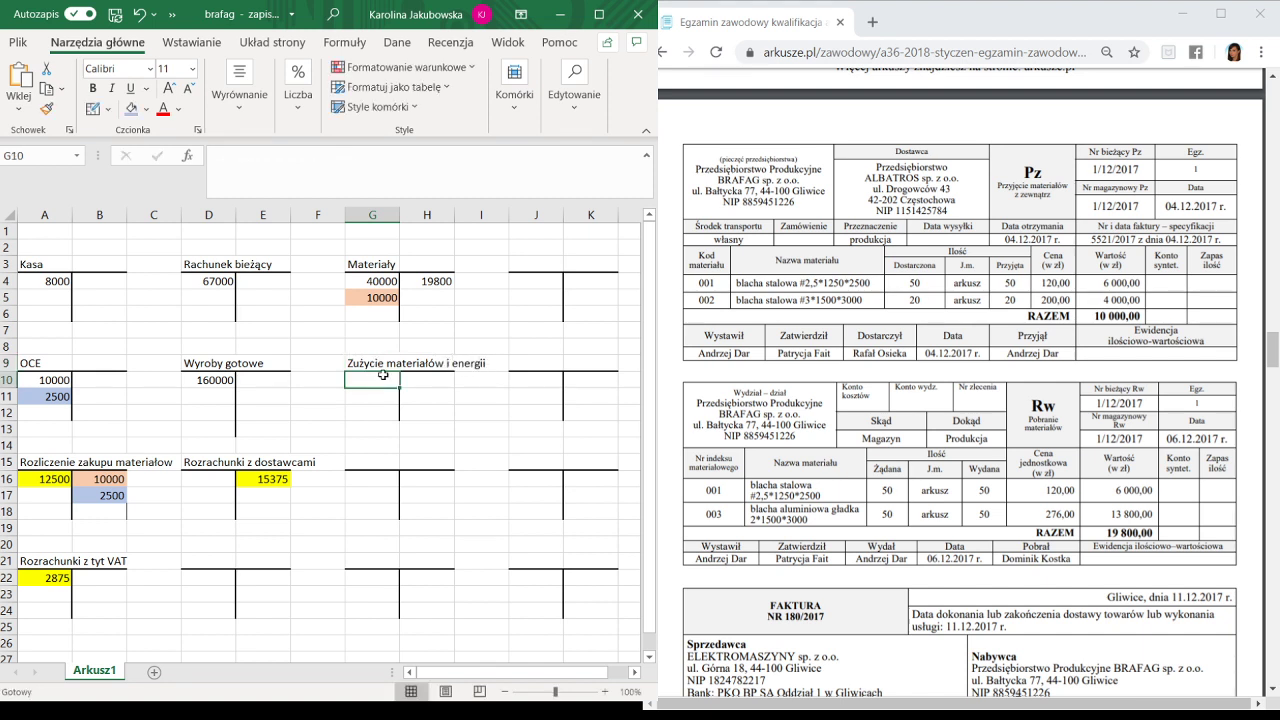
pyautogui.write('19800')
pyautogui.hotkey('ctrl', 'Return')
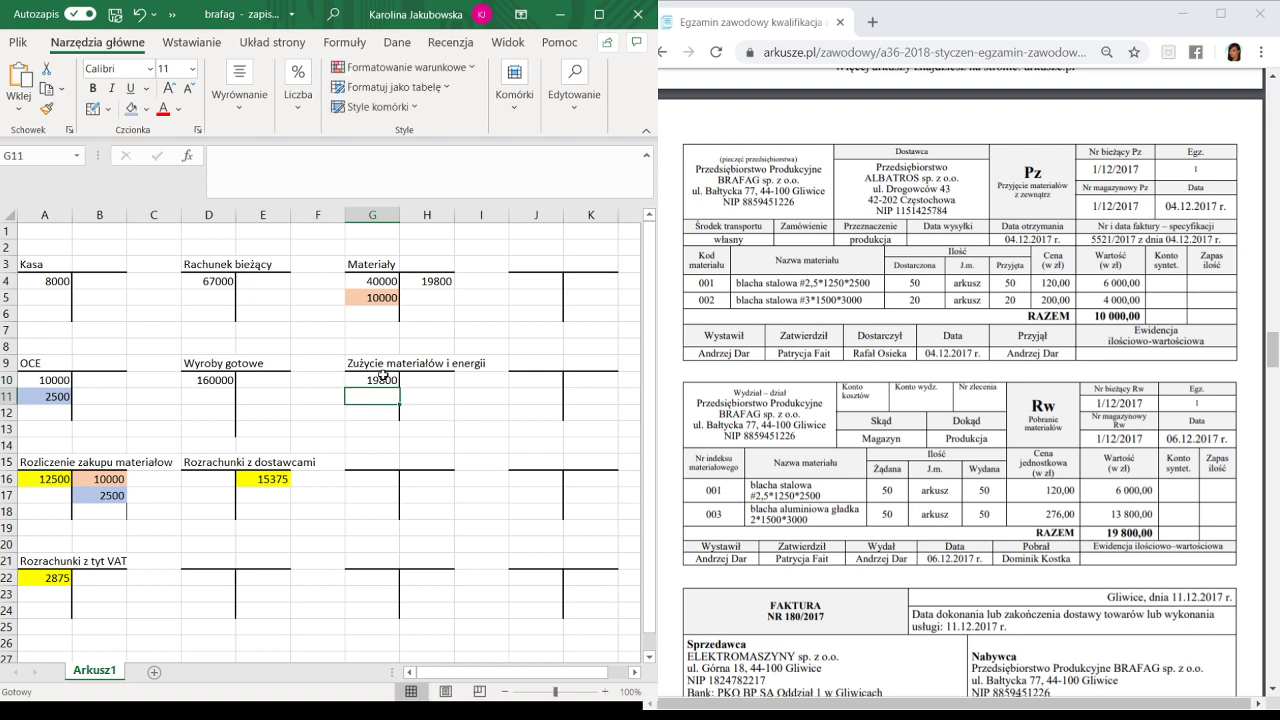
# Highlight the two Rw postings in H4 and G10 with a light green fill and colour the G9 account title red.
pyautogui.keyDown('ctrl'); pyautogui.click(436, 281); pyautogui.keyUp('ctrl')
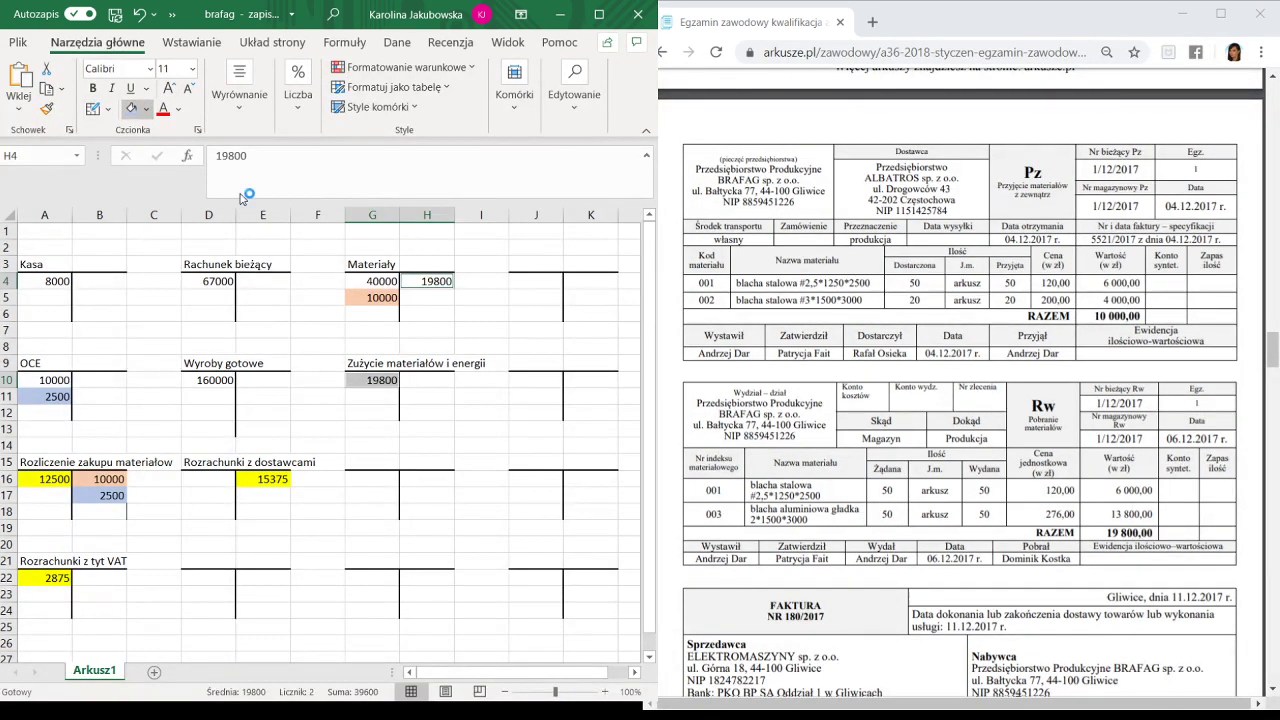
pyautogui.press('F4')
pyautogui.click(382, 404)
pyautogui.click(385, 360)
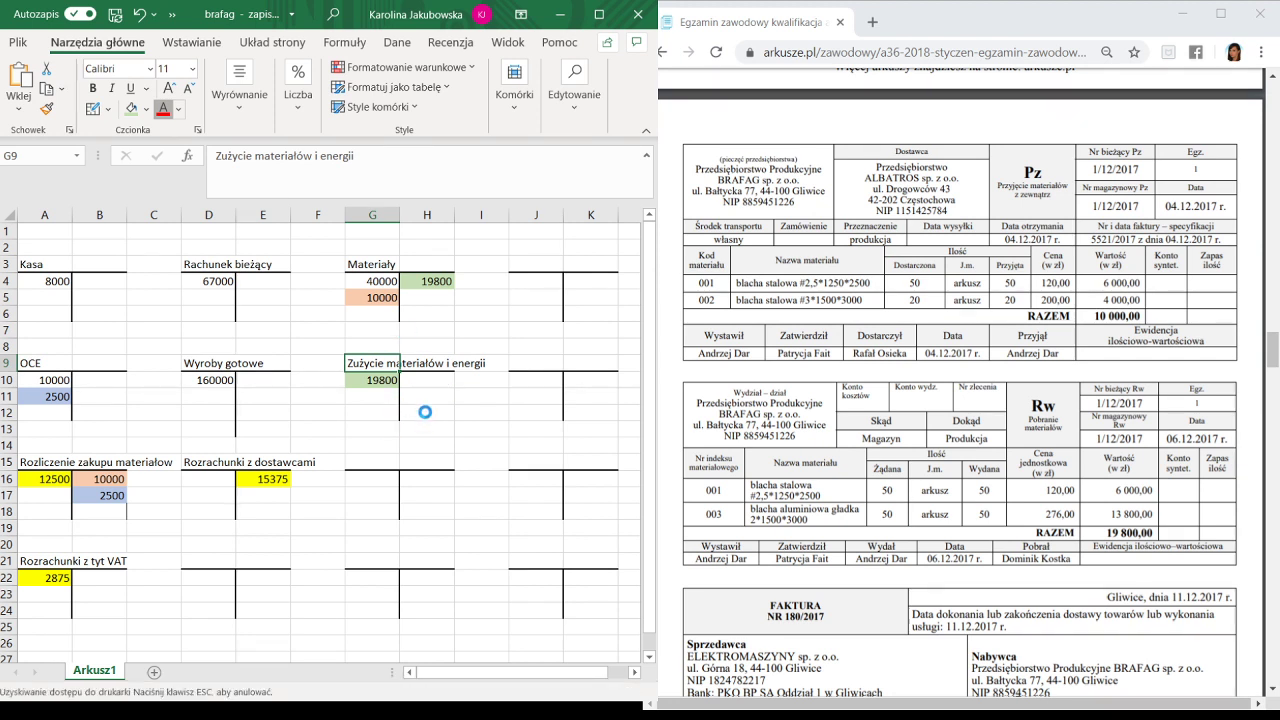
pyautogui.click(390, 363)
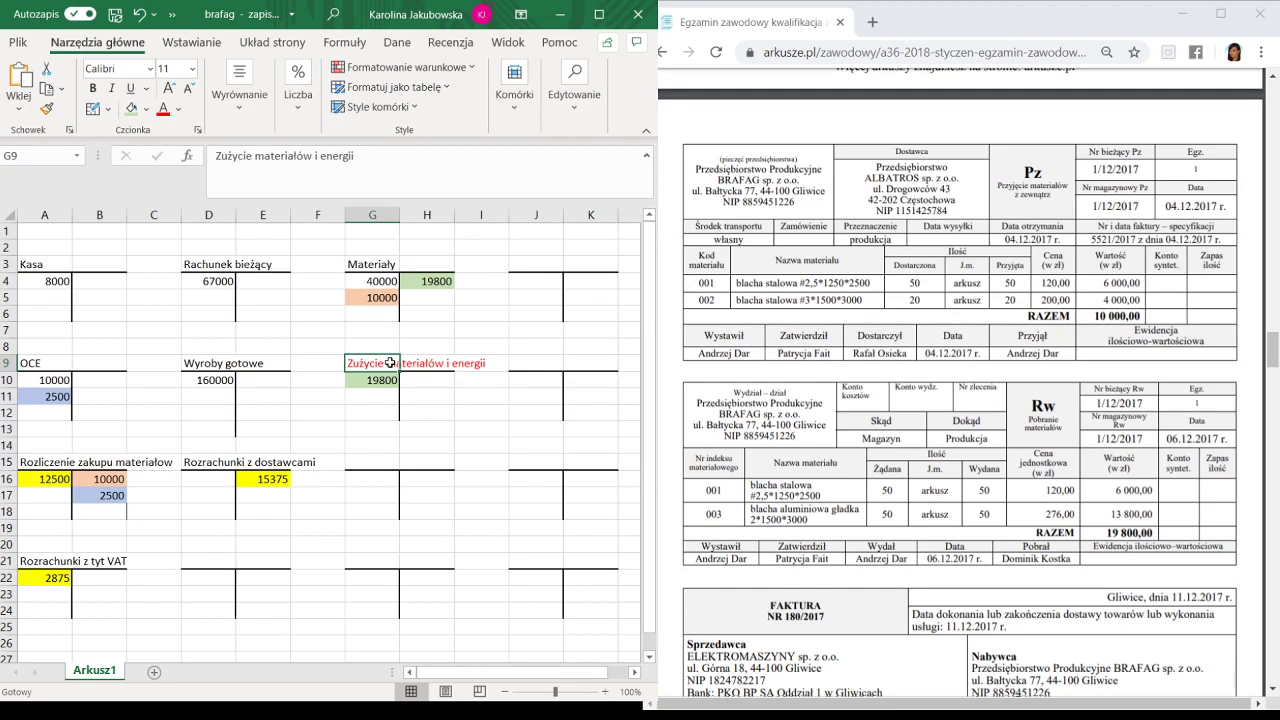
# Label the third T-account of the third row Rozliczenie kosztów in G15.
pyautogui.click(366, 464)
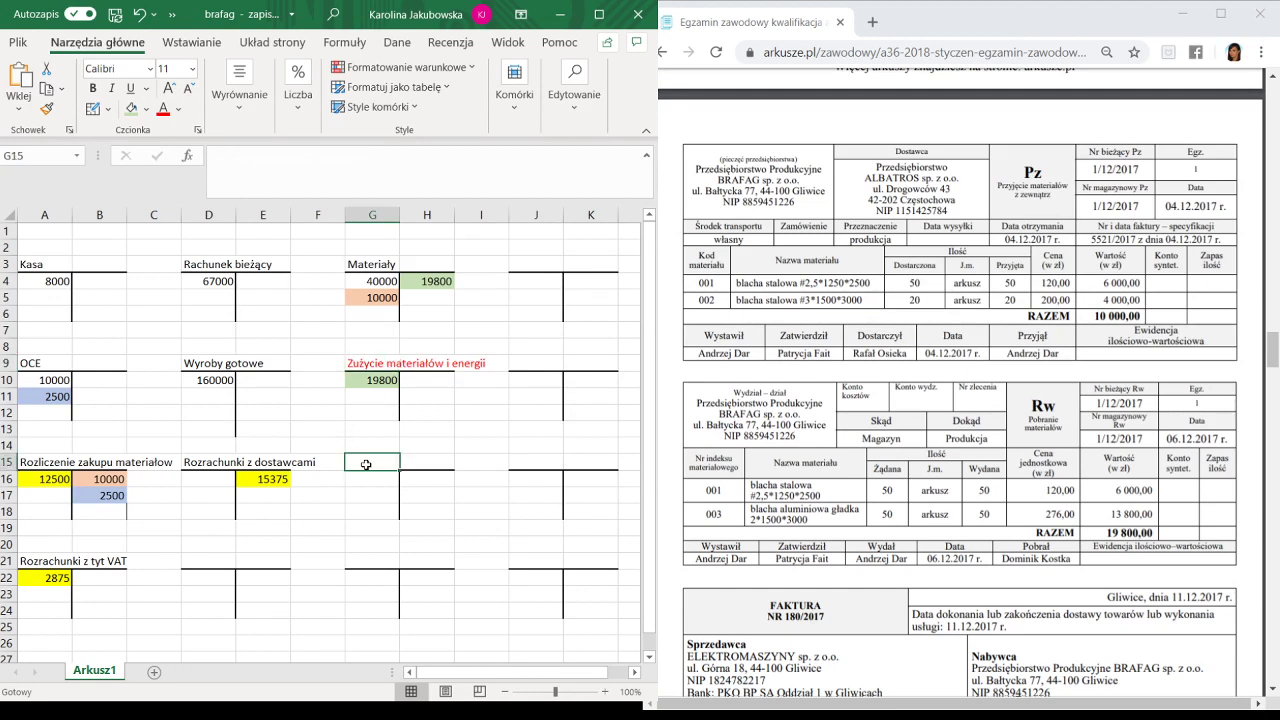
pyautogui.write('R')
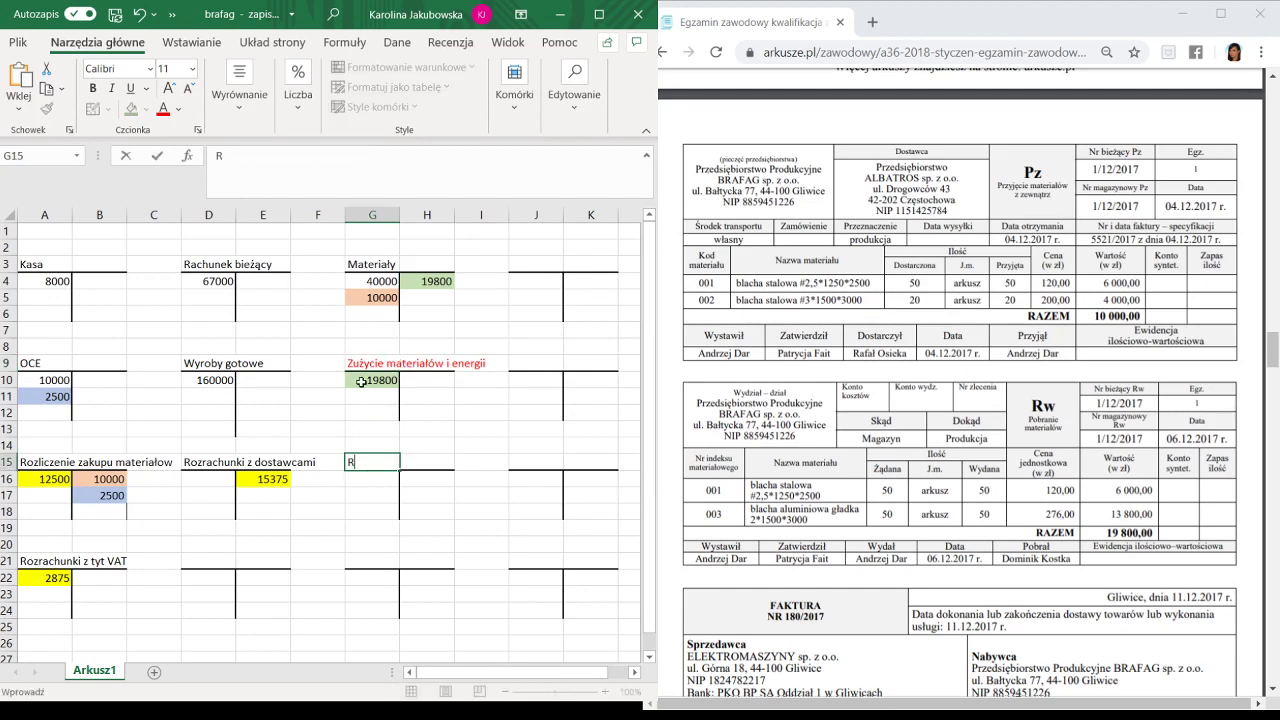
pyautogui.write('ozliczenie ksoztów')
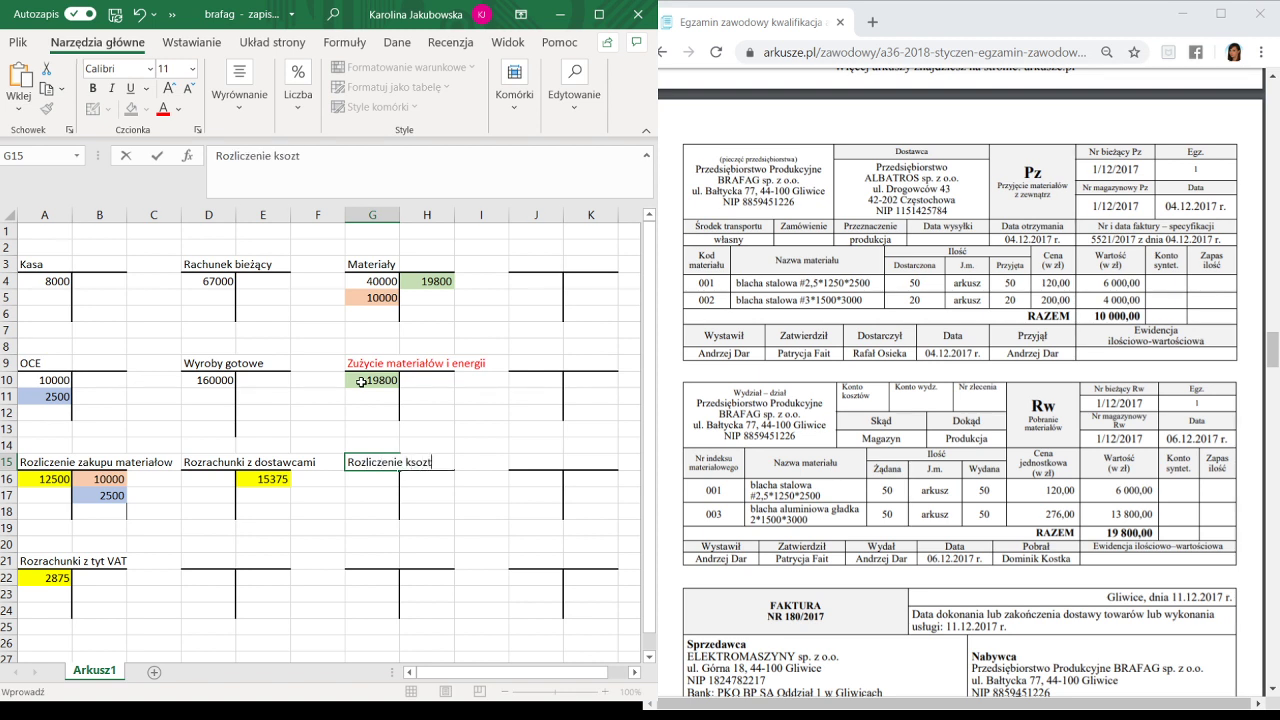
pyautogui.press('BackSpace')
pyautogui.press('BackSpace')
pyautogui.press('BackSpace')
pyautogui.press('BackSpace')
pyautogui.press('BackSpace')
pyautogui.press('BackSpace')
pyautogui.write('oszk')
pyautogui.press('BackSpace')
pyautogui.write('tów')
pyautogui.click(406, 541)
# Enter 19800 as a credit to Rozliczenie kosztów in H16.
pyautogui.click(383, 477)
pyautogui.click(410, 478)
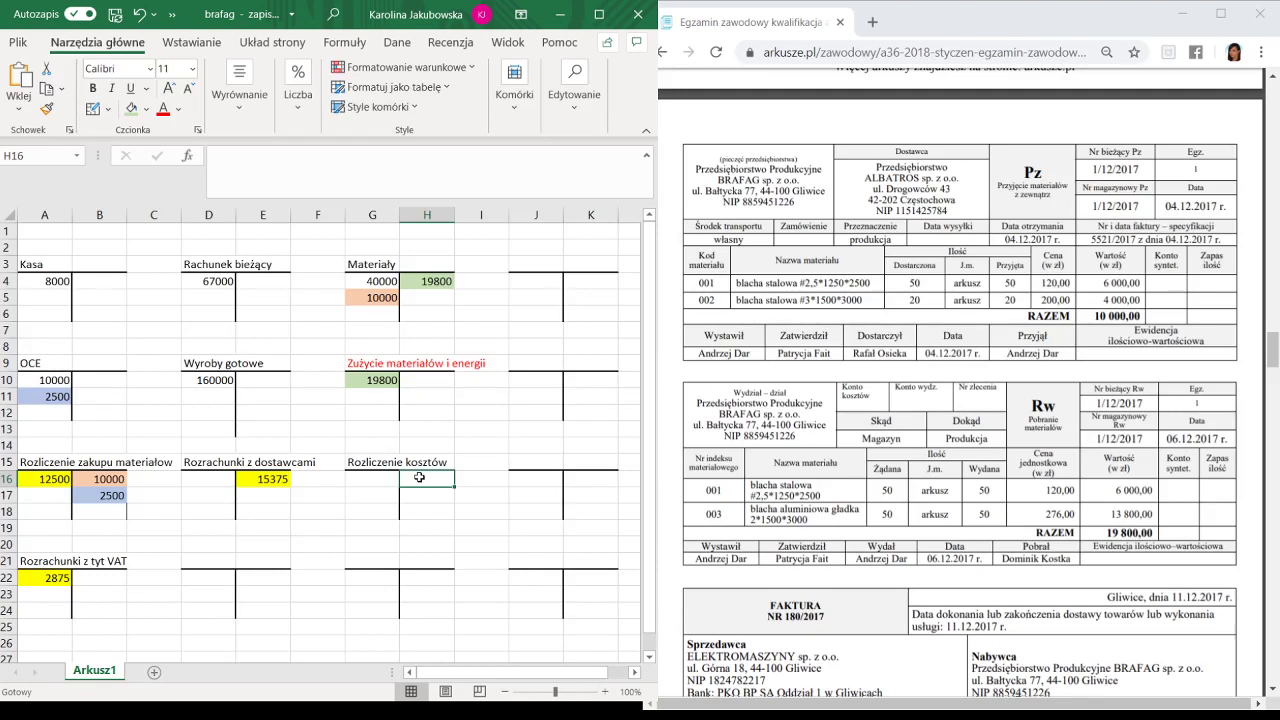
pyautogui.write('198000')
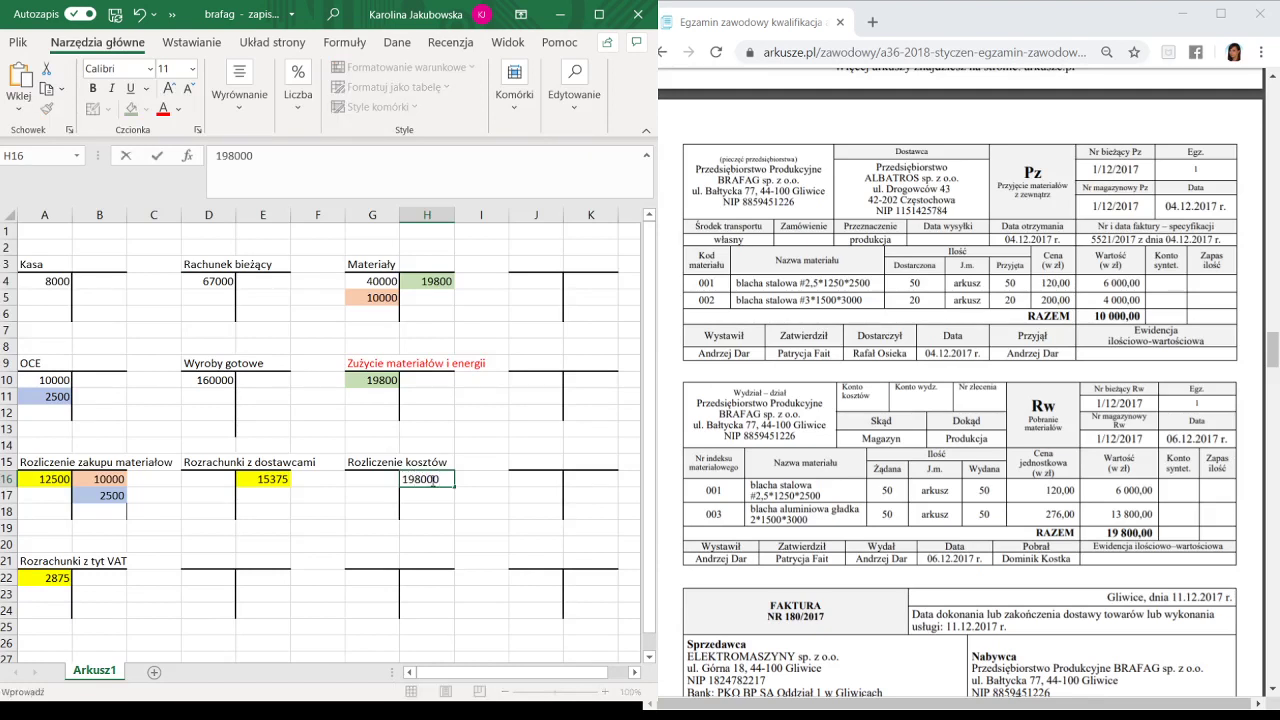
pyautogui.press('BackSpace')
# Label the third T-account of the fourth row Koszty działalności podstawowej in G21 and post 19800 as a debit in G22.
pyautogui.click(371, 559)
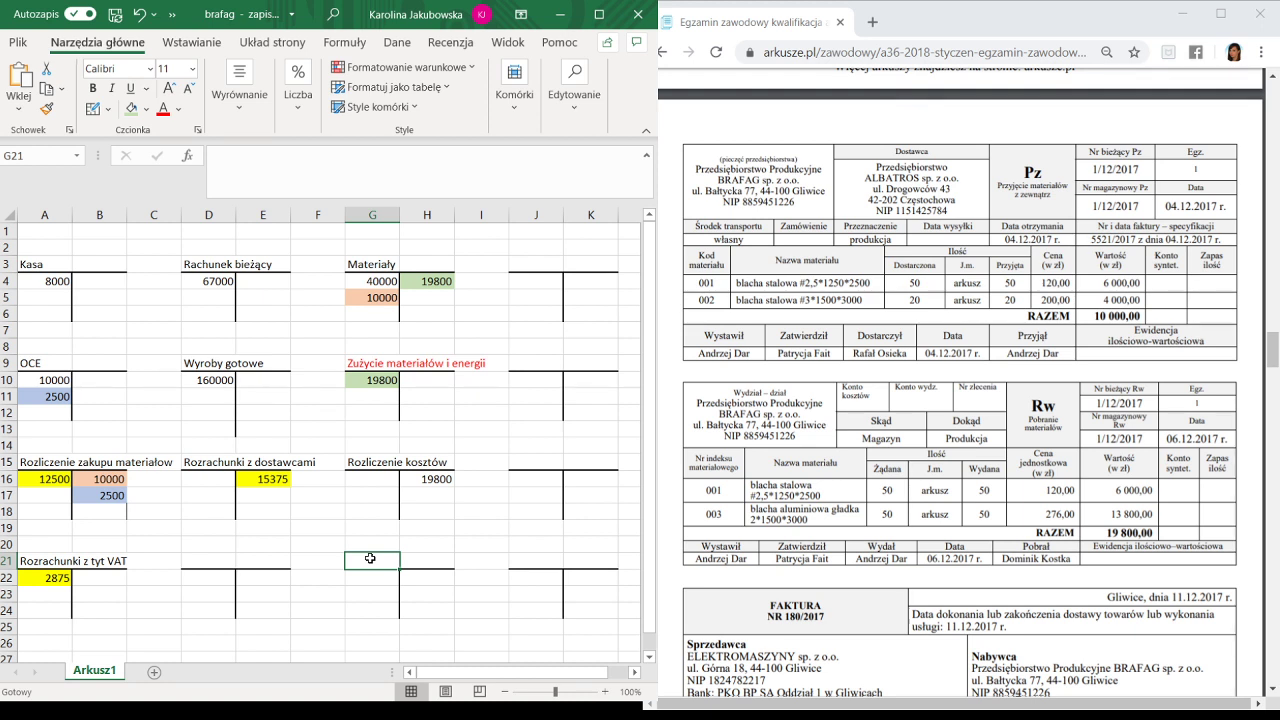
pyautogui.write('Koszty działa')
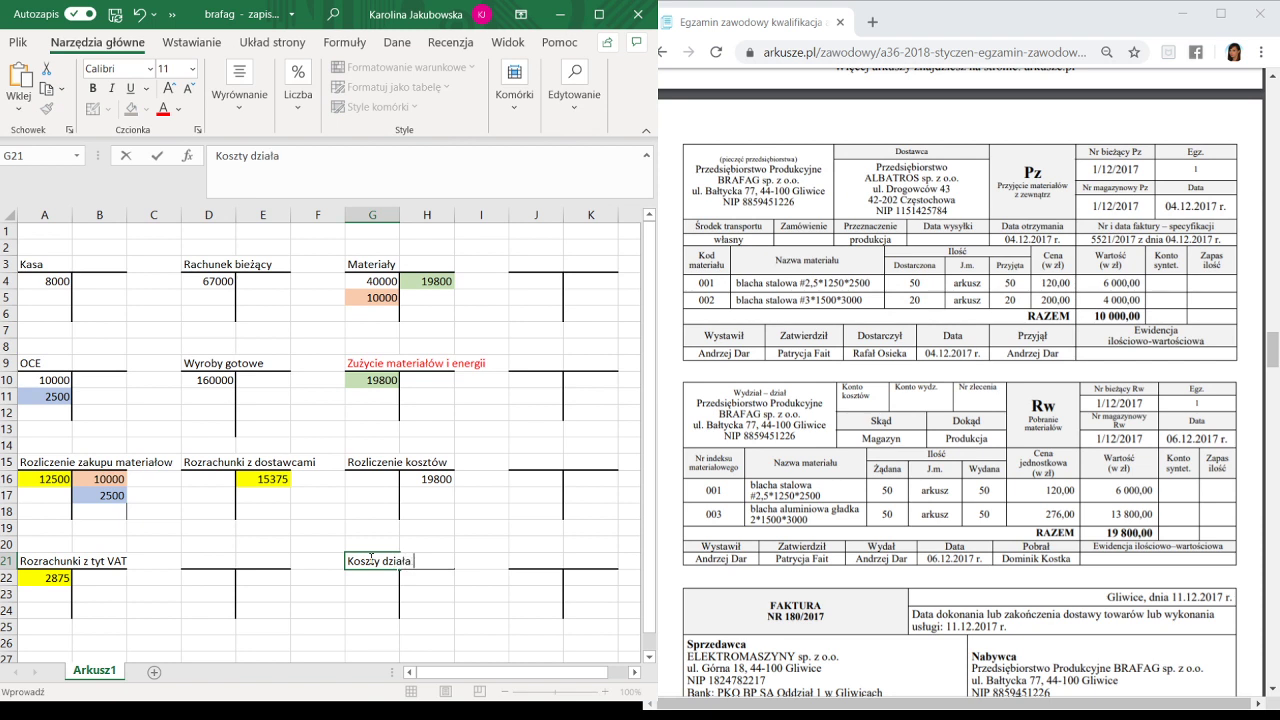
pyautogui.write('lności podstawowek')
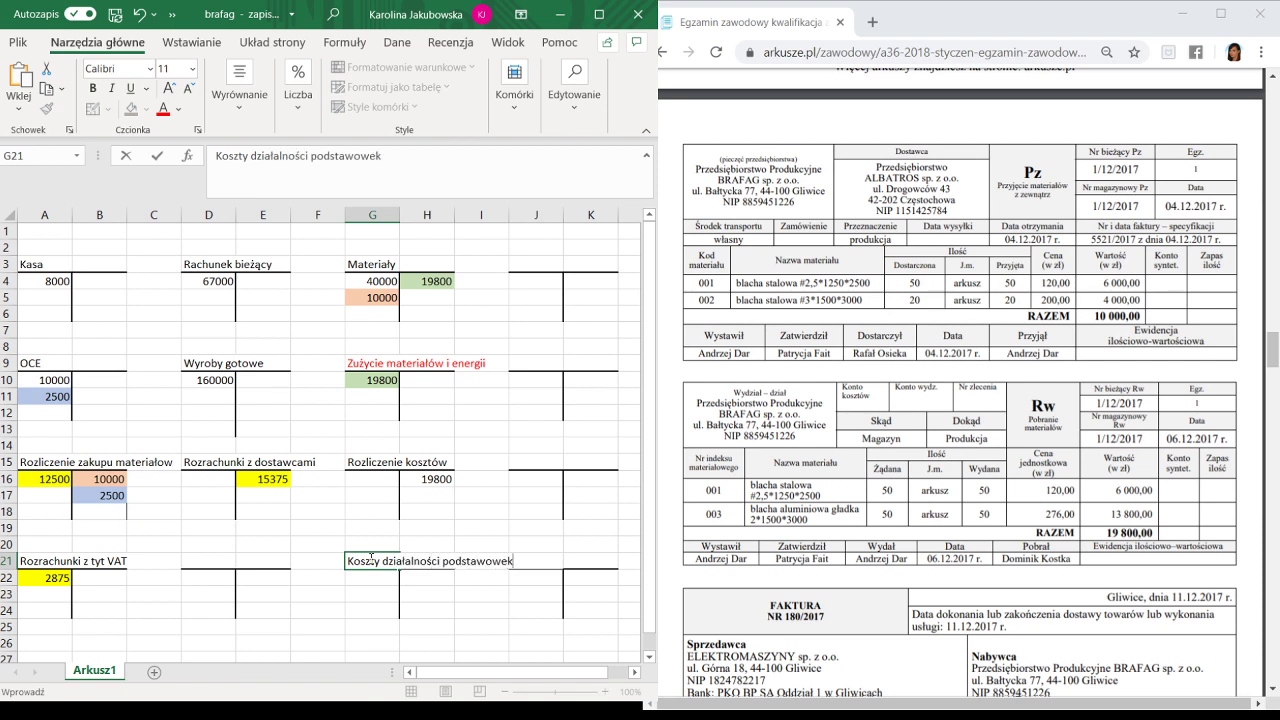
pyautogui.press('BackSpace')
pyautogui.write('j')
pyautogui.click(389, 576)
pyautogui.write('19800')
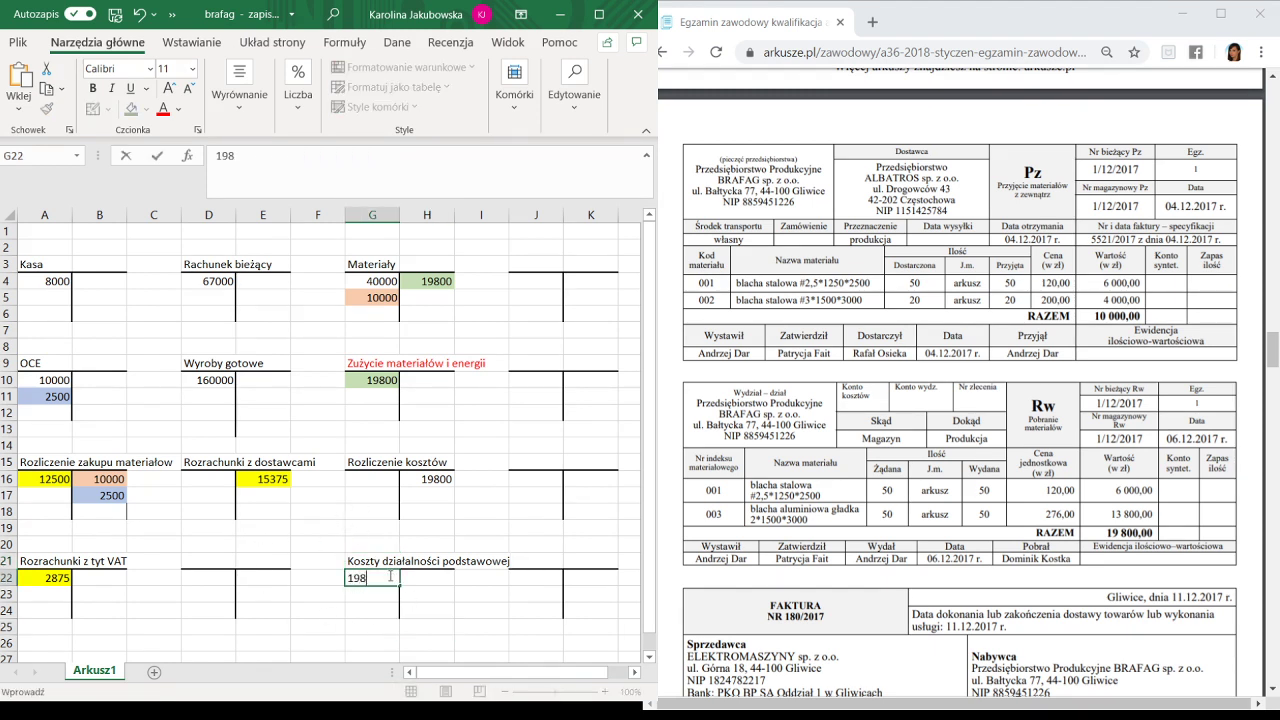
pyautogui.click(425, 495)
# Highlight the 19800 postings in H16 and G22 with the light green fill.
pyautogui.click(425, 481)
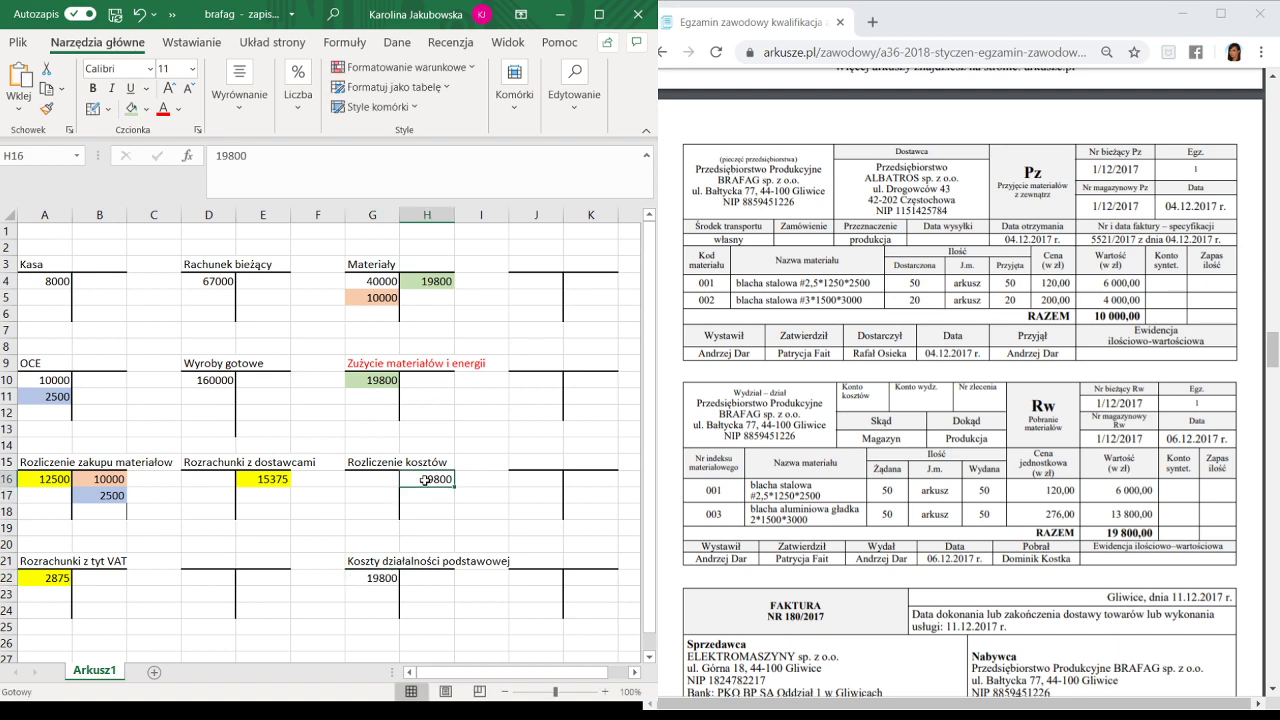
pyautogui.keyDown('ctrl'); pyautogui.click(380, 579); pyautogui.keyUp('ctrl')
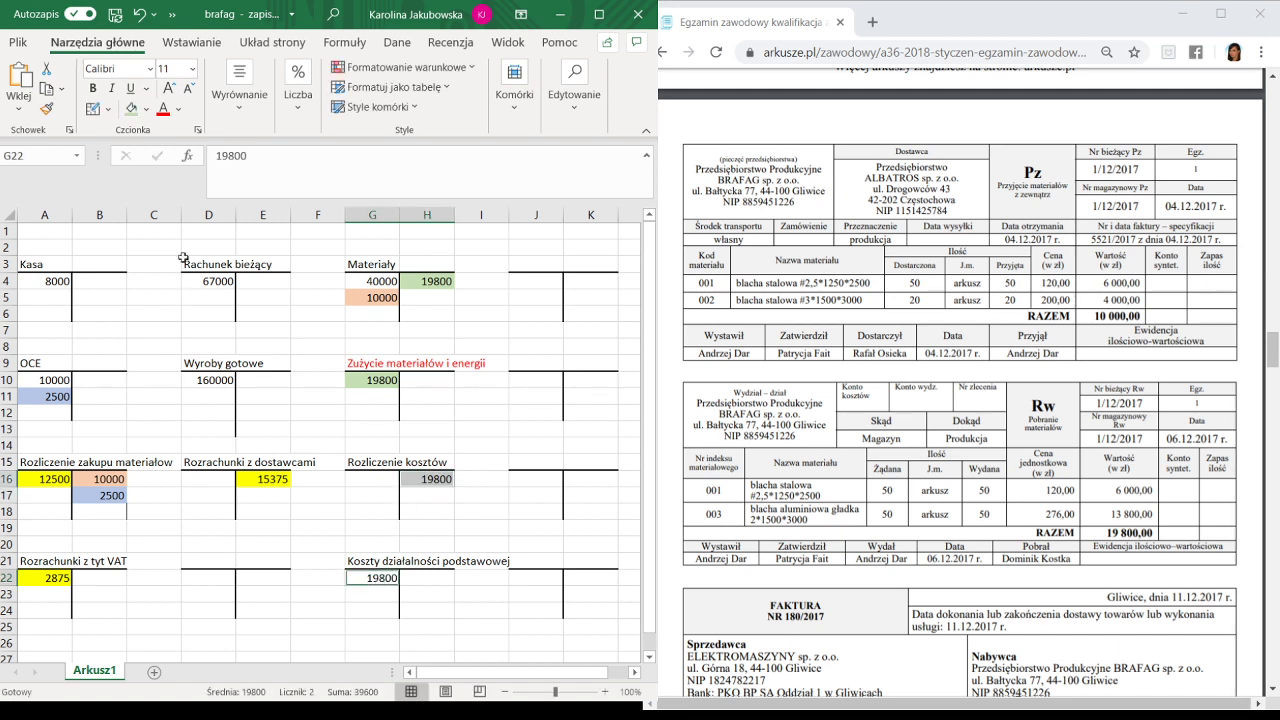
pyautogui.click(131, 108)
pyautogui.click(464, 517)
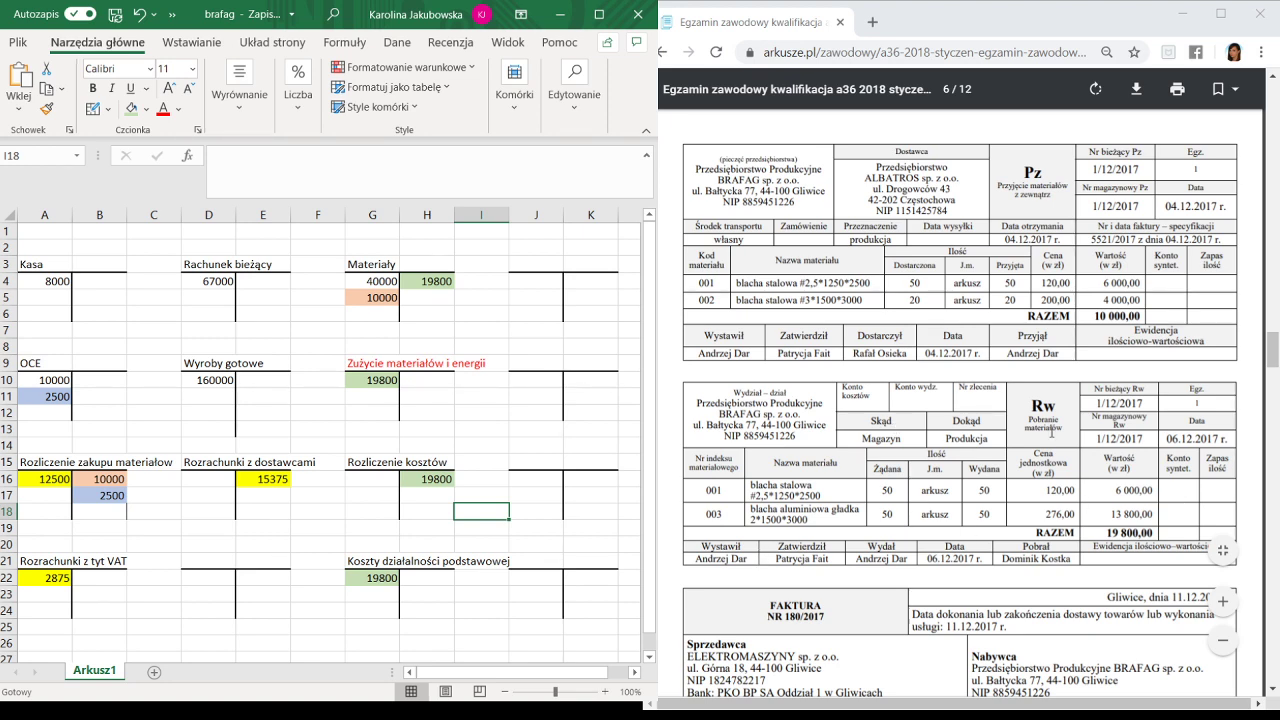
# Examine the exam paper's formulas for the deviation coefficient and deviation markup, the required results and the calculation page.
pyautogui.scroll(-10, 1051, 432)
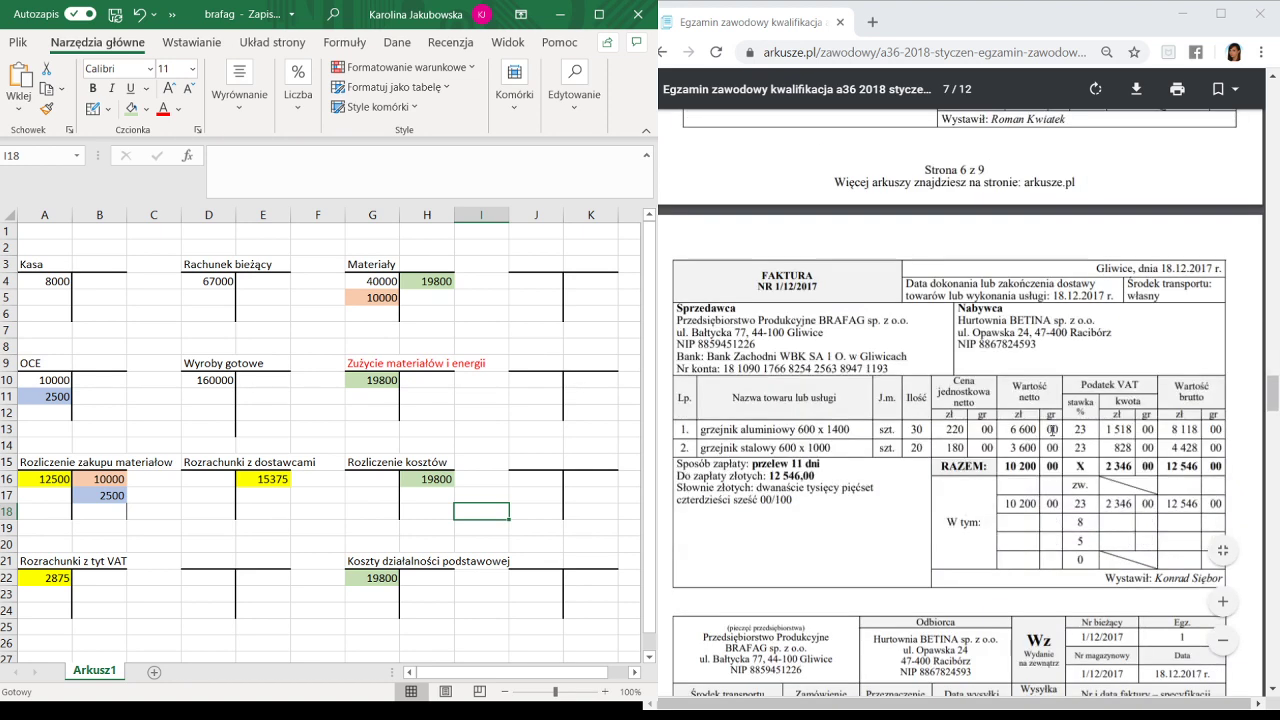
pyautogui.scroll(-12, 1052, 430)
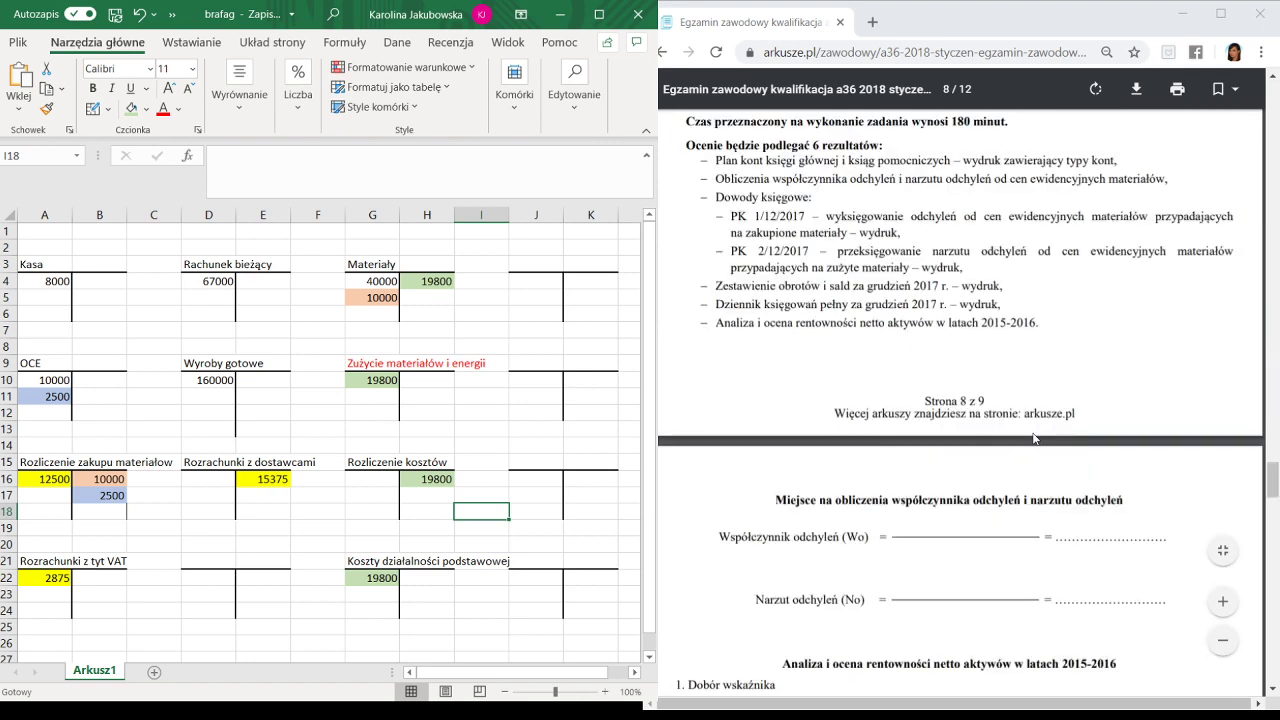
pyautogui.scroll(-1, 1034, 438)
pyautogui.scroll(-2, 1031, 451)
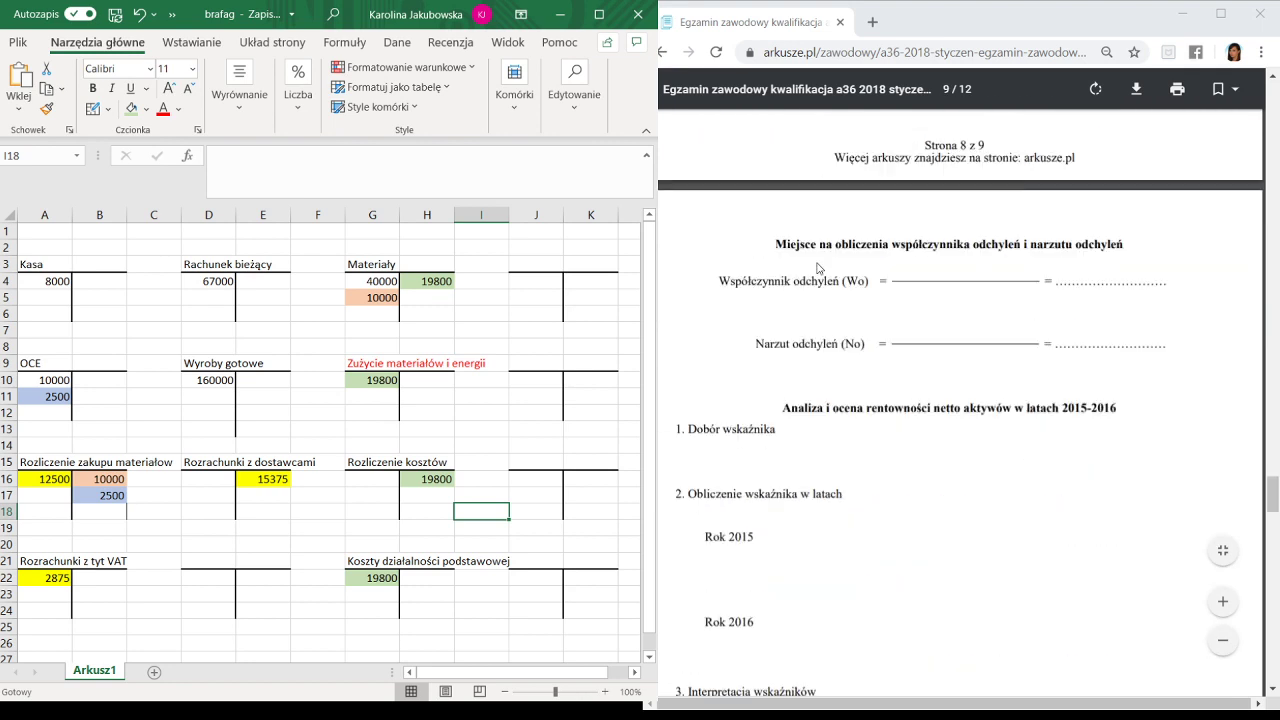
pyautogui.scroll(5, 928, 339)
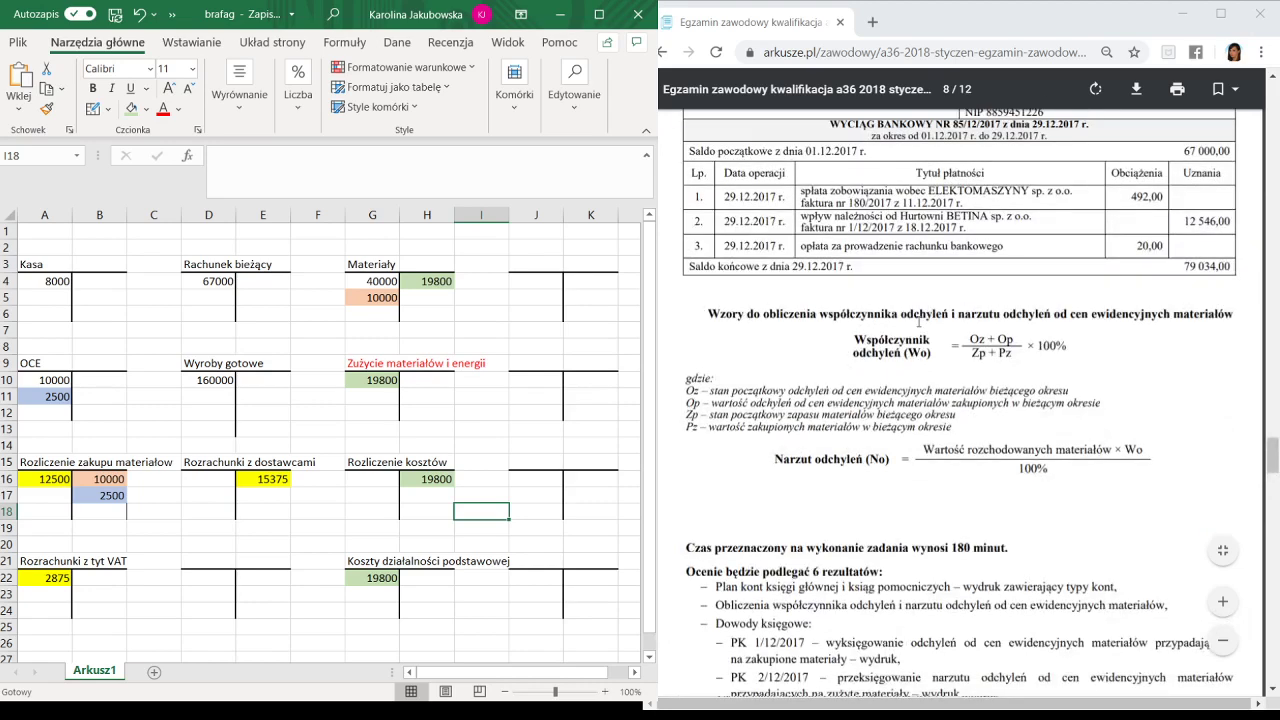
pyautogui.scroll(2, 932, 335)
pyautogui.scroll(-2, 940, 480)
pyautogui.scroll(-5, 944, 488)
pyautogui.scroll(5, 940, 426)
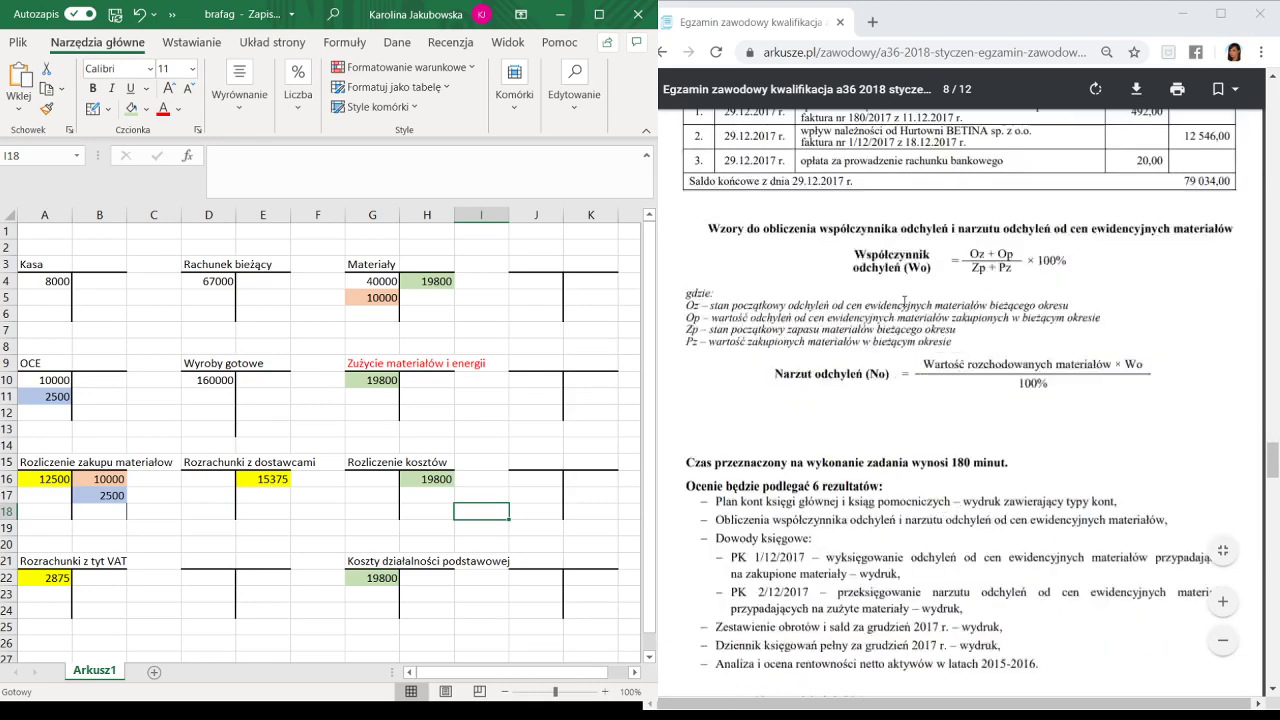
pyautogui.scroll(-9, 868, 335)
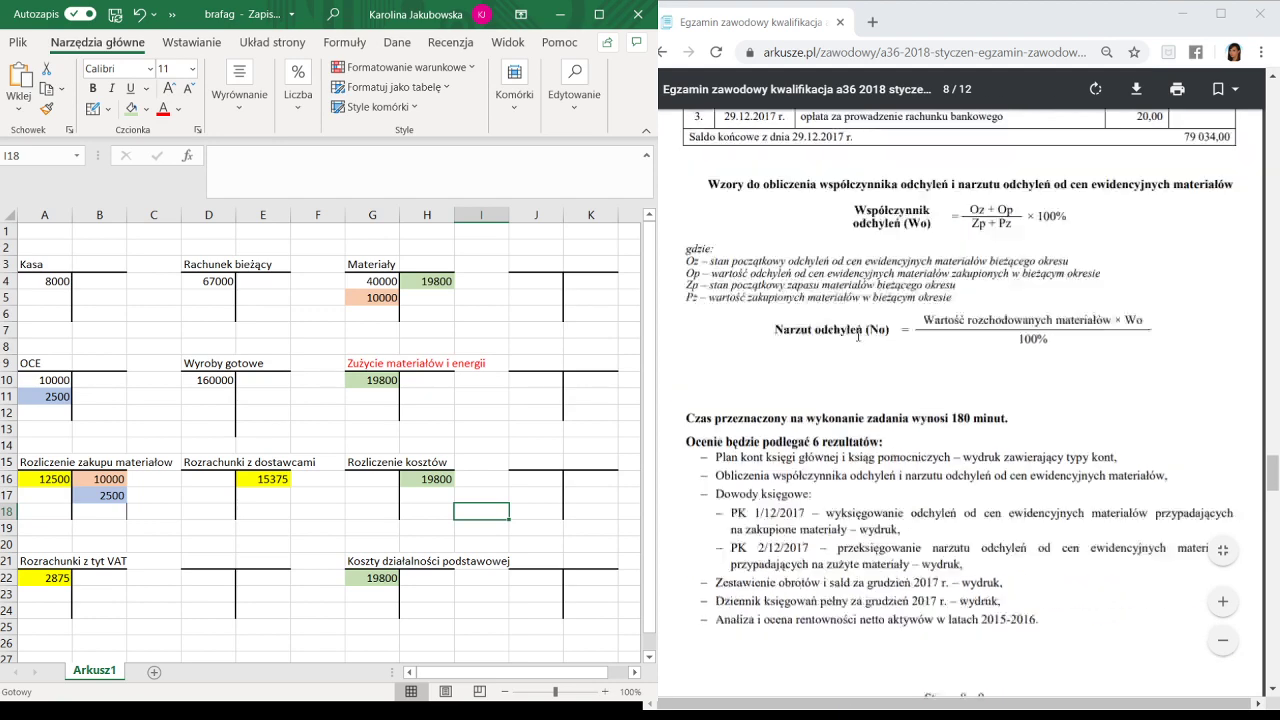
pyautogui.scroll(-2, 868, 345)
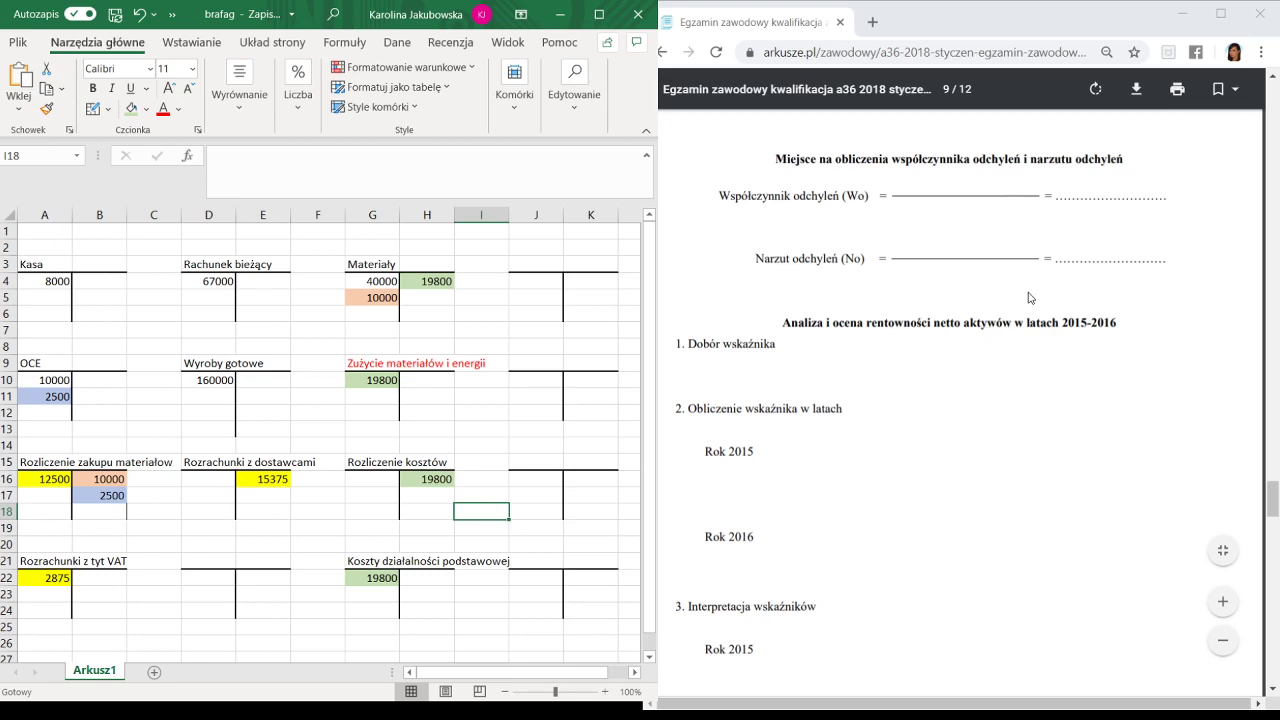
pyautogui.scroll(5, 1018, 290)
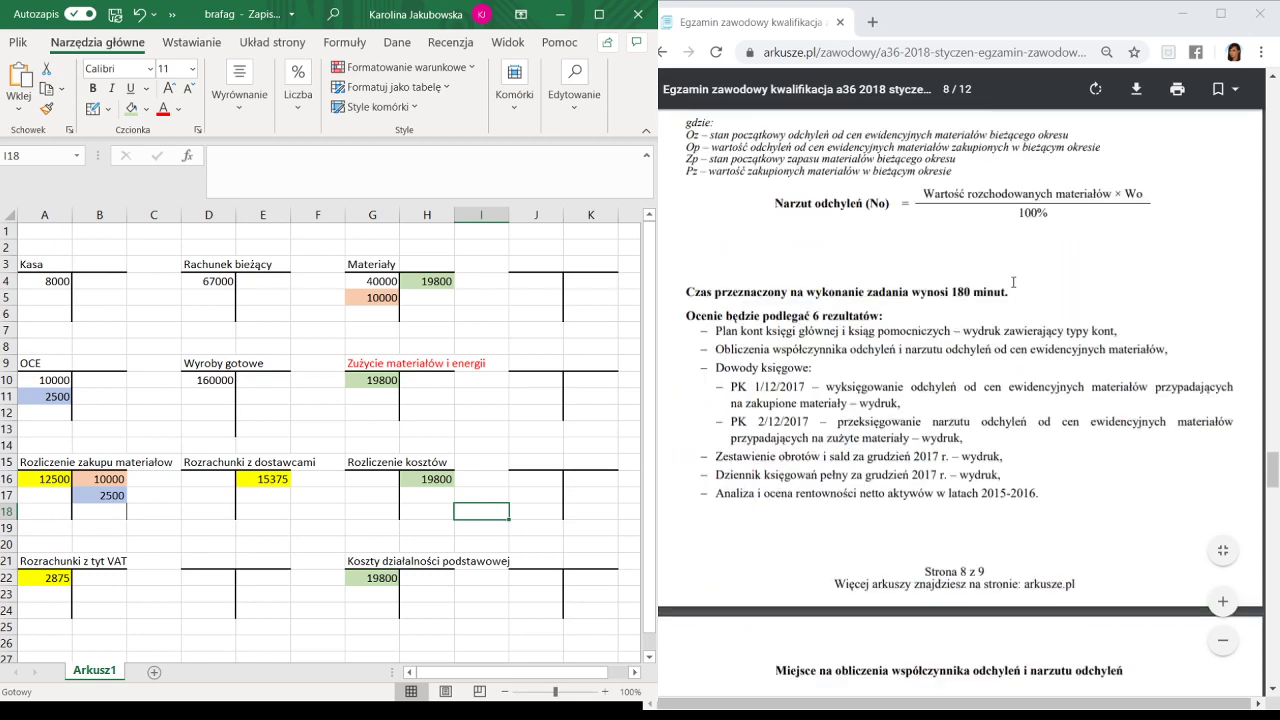
pyautogui.scroll(1, 921, 327)
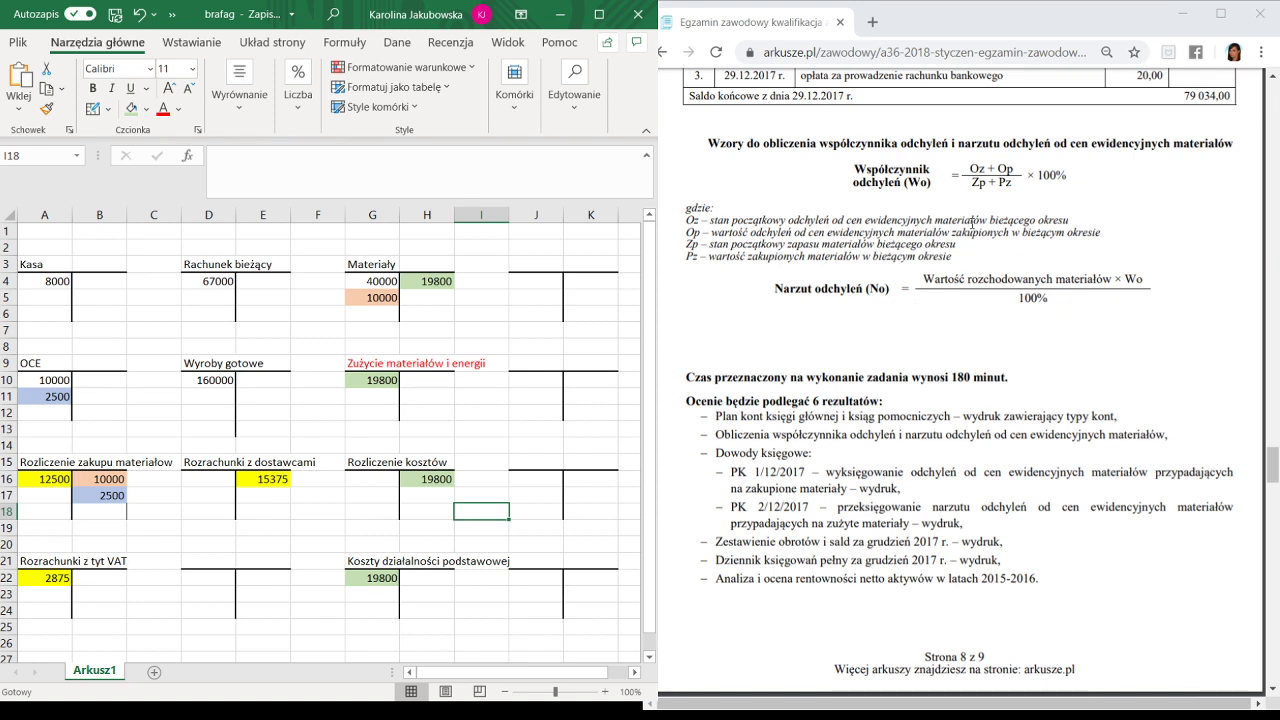
# Add a new worksheet and label the deviation coefficient Wo in B3.
pyautogui.click(154, 672)
pyautogui.click(82, 260)
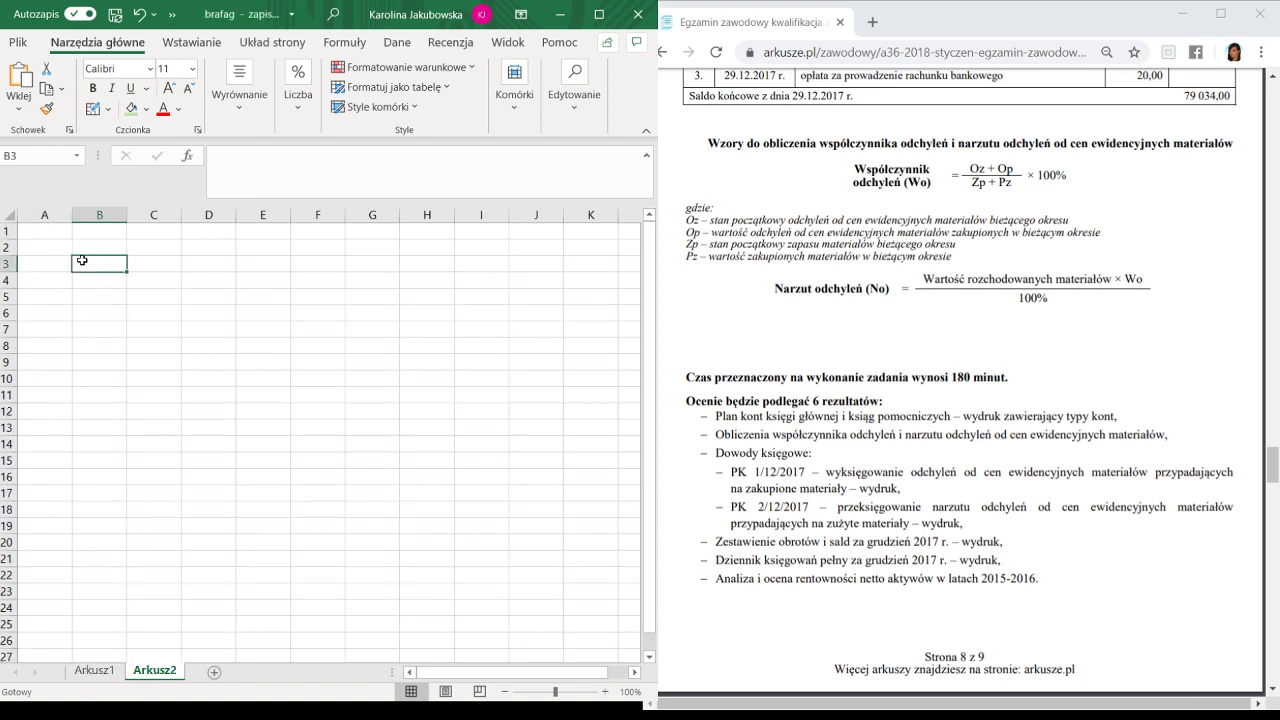
pyautogui.write('Wo')
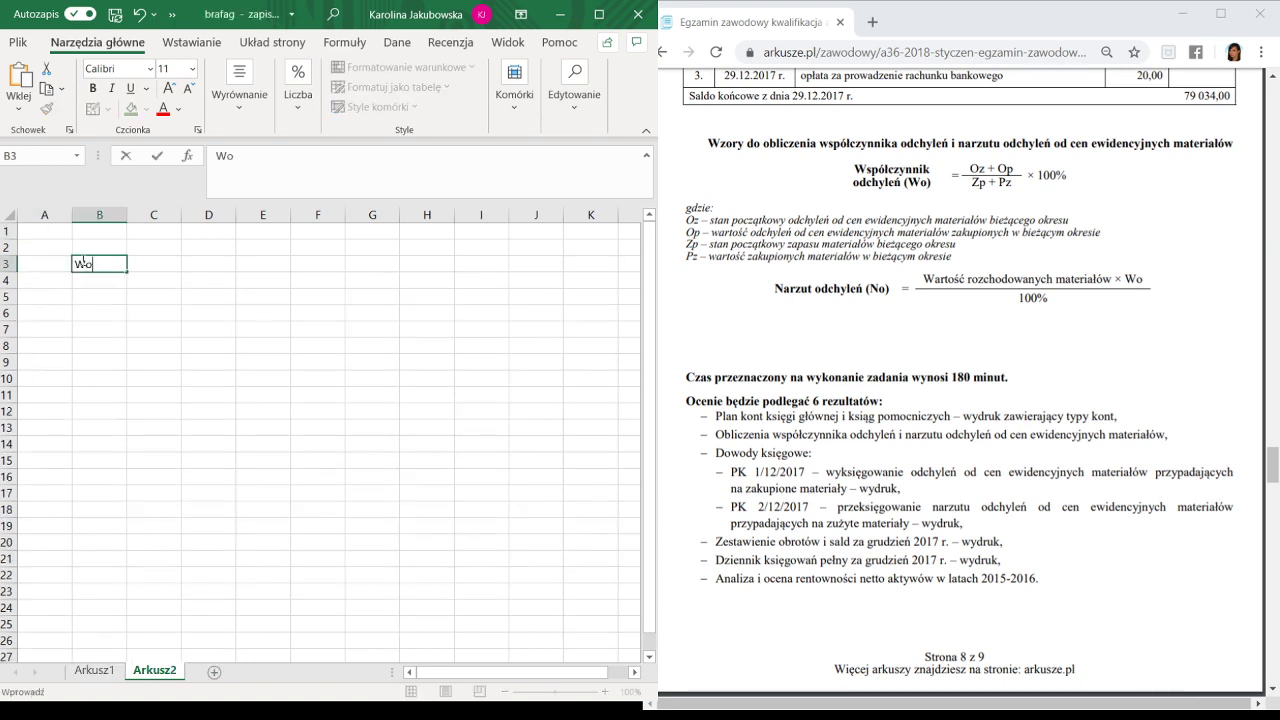
pyautogui.press('Tab')
# Calculate the deviation coefficient in C3 with the formula =(10000+2500)/(40000+10000)*100.
pyautogui.write('=(')
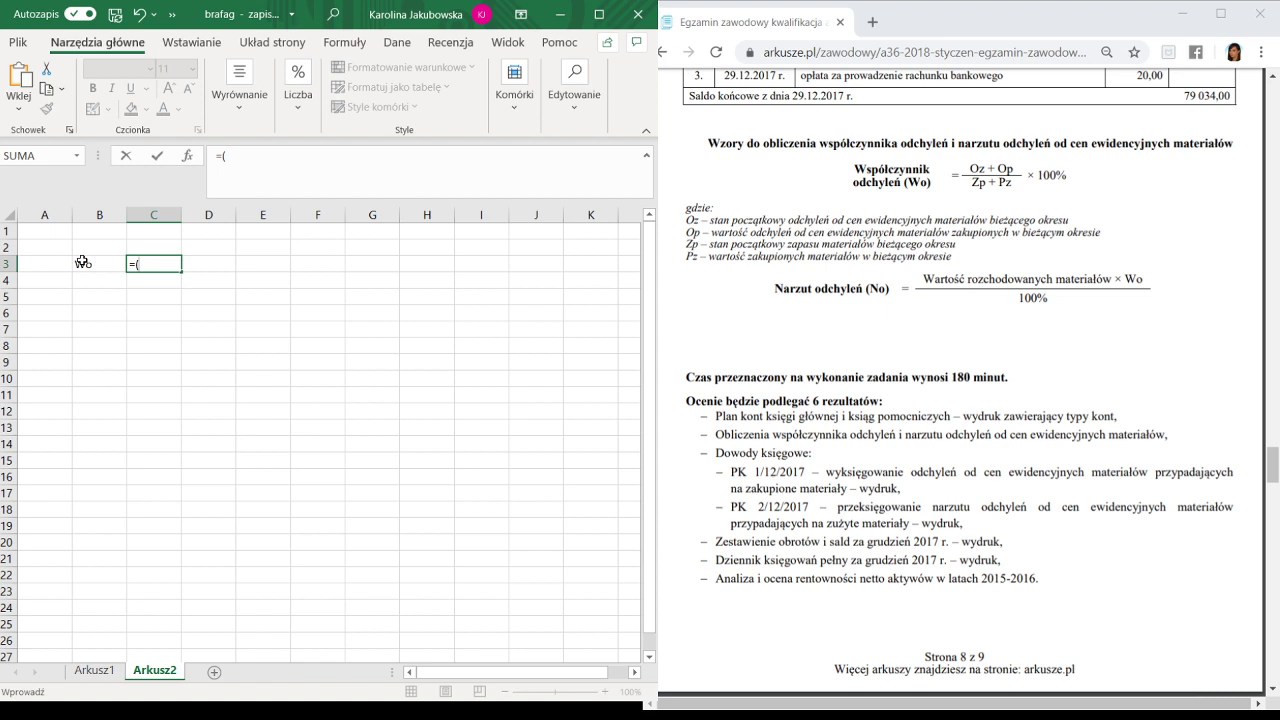
pyautogui.write('10000+2500)/')
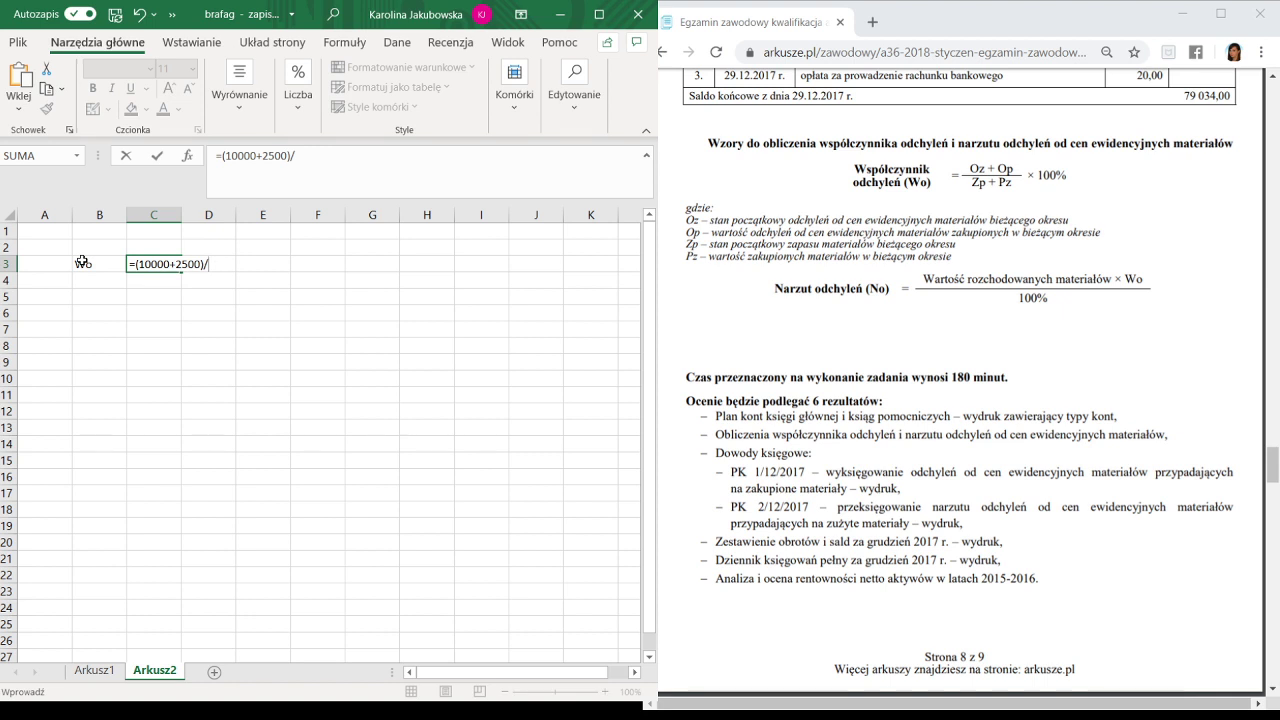
pyautogui.write('(40000+')
pyautogui.write('10000')
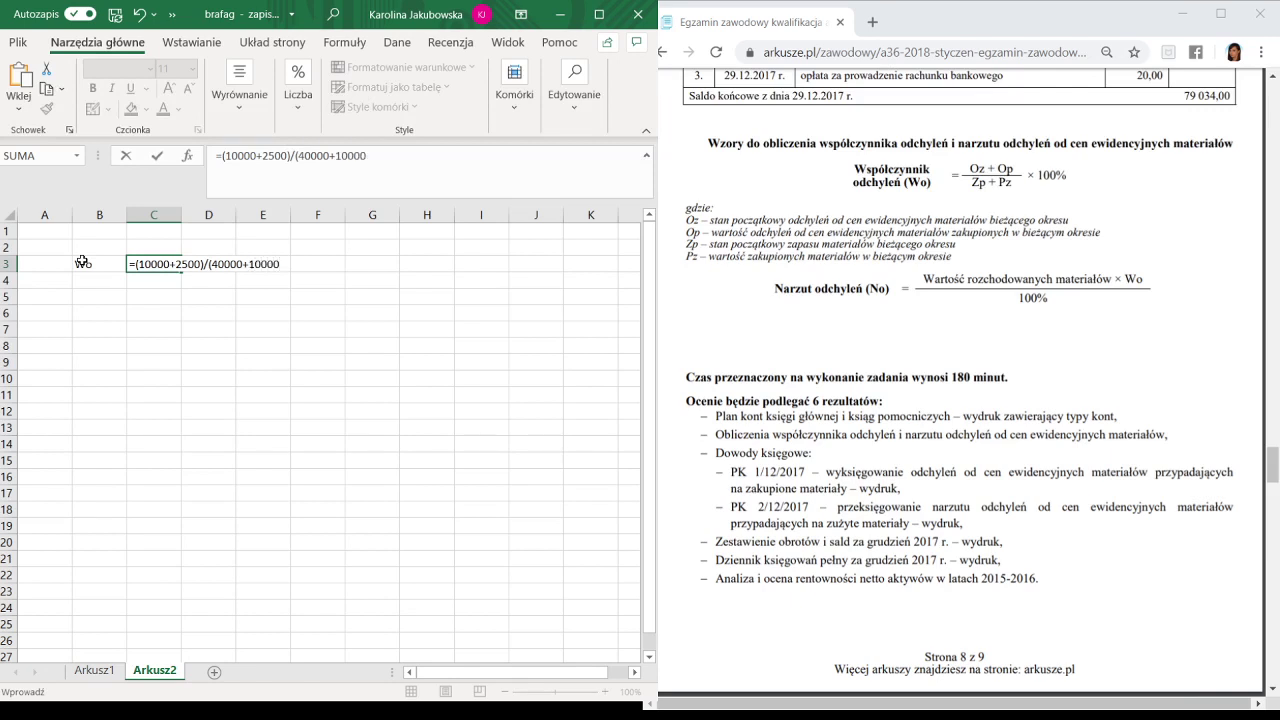
pyautogui.write(')*100')
pyautogui.press('Return')
pyautogui.press('Return')
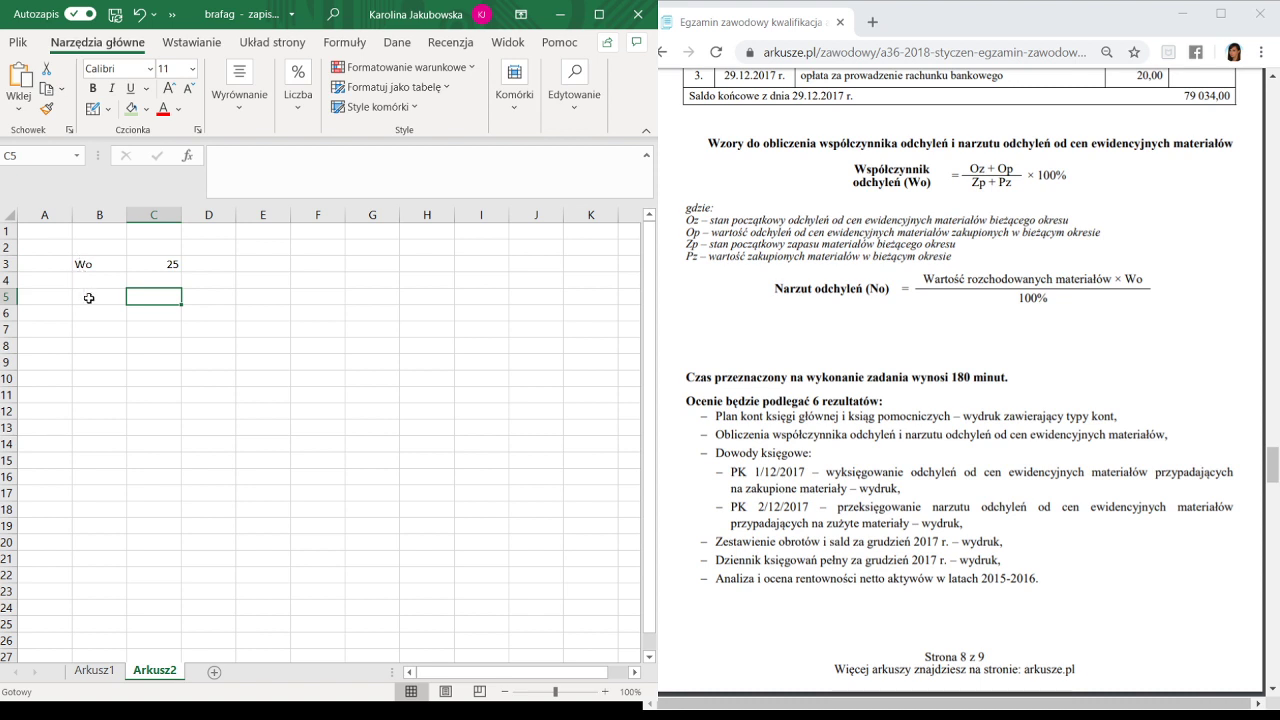
# Label B5 Narzut and calculate the deviation markup in C5 with the formula =19800*25/100.
pyautogui.click(90, 295)
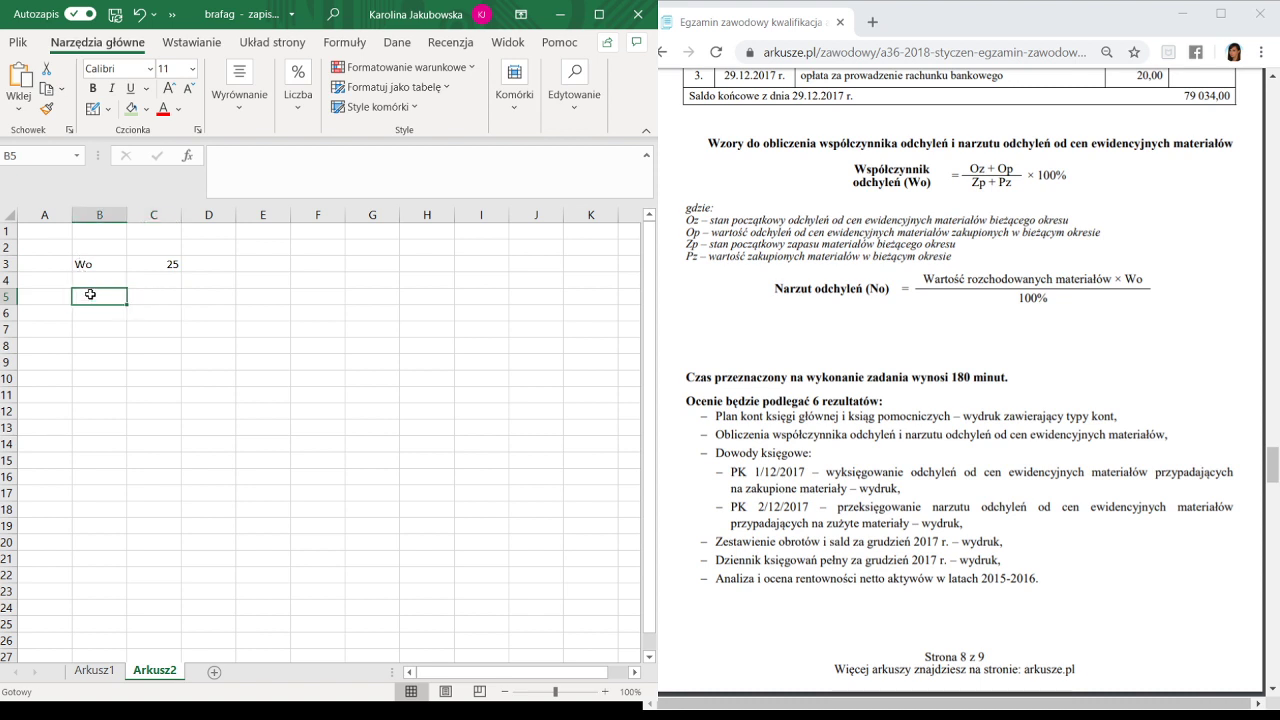
pyautogui.write('Narzut')
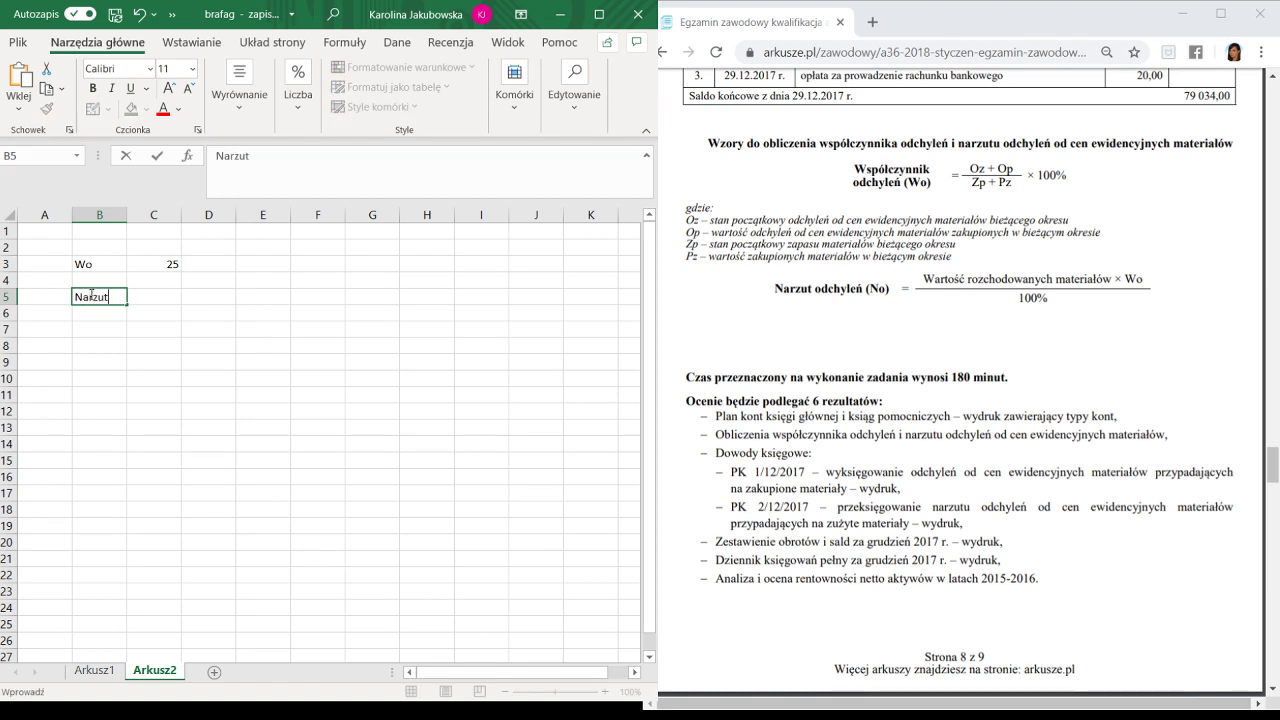
pyautogui.press('Tab')
pyautogui.write('=')
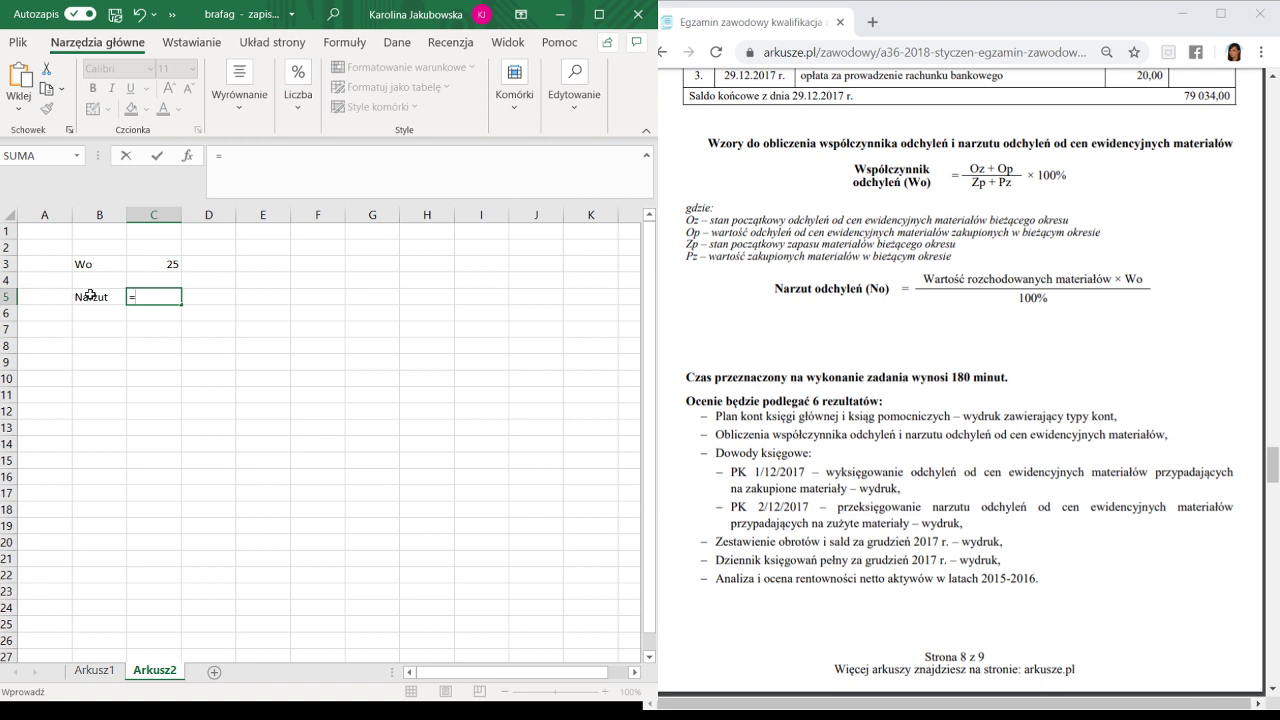
pyautogui.write('19800*25/100')
pyautogui.press('Return')
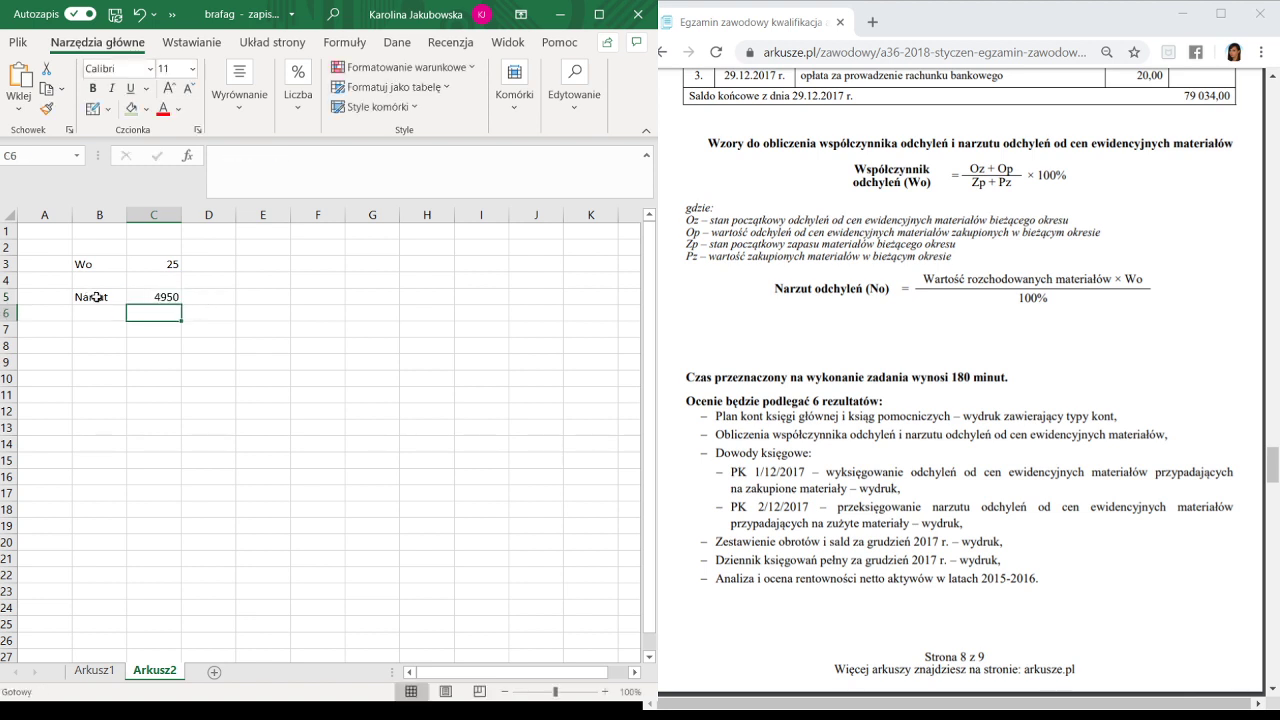
# Note the deviation markup amount 4950 in F1 of the Arkusz1 sheet.
pyautogui.click(97, 672)
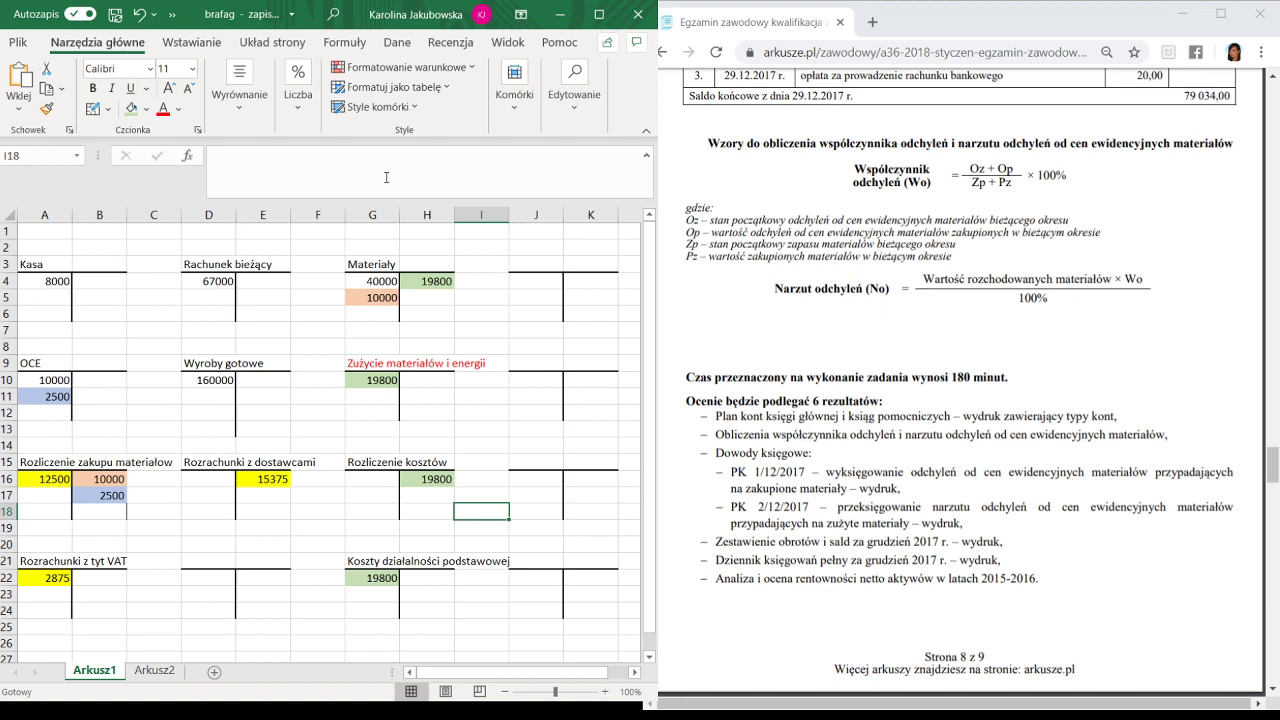
pyautogui.click(310, 232)
pyautogui.write('4950')
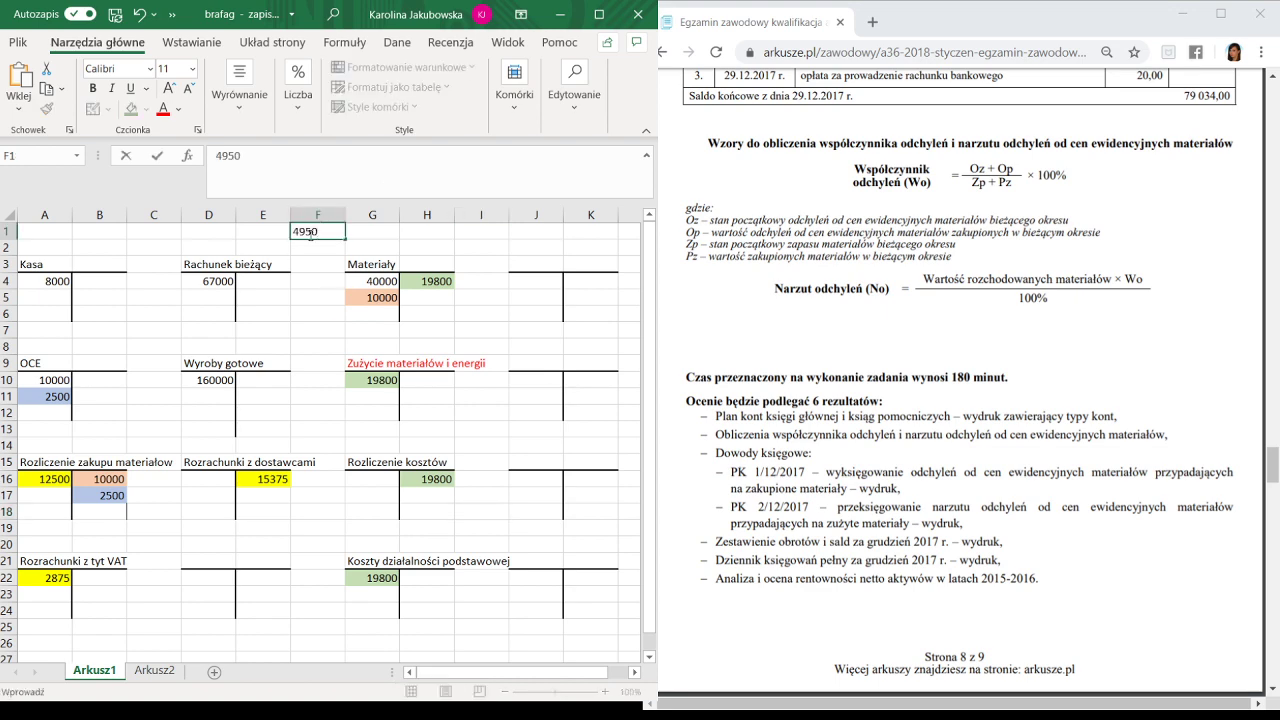
pyautogui.scroll(10, 970, 502)
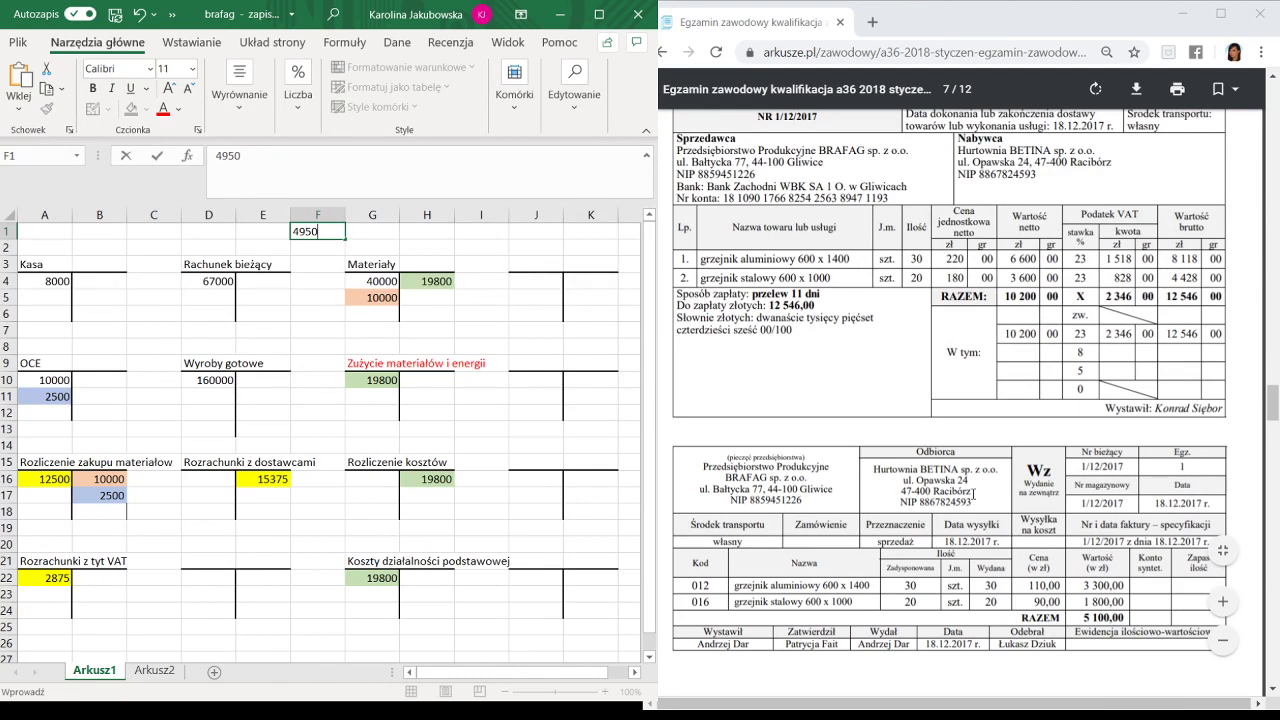
pyautogui.scroll(-5, 1023, 415)
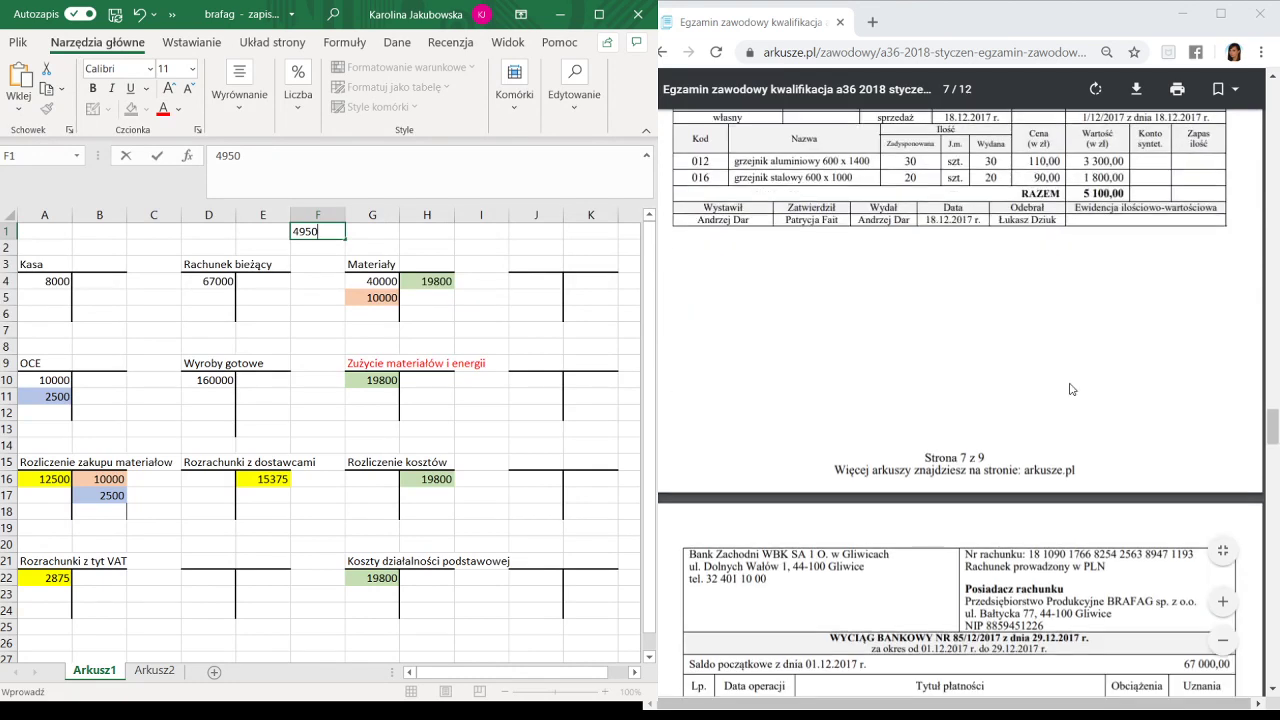
pyautogui.scroll(-3, 1070, 388)
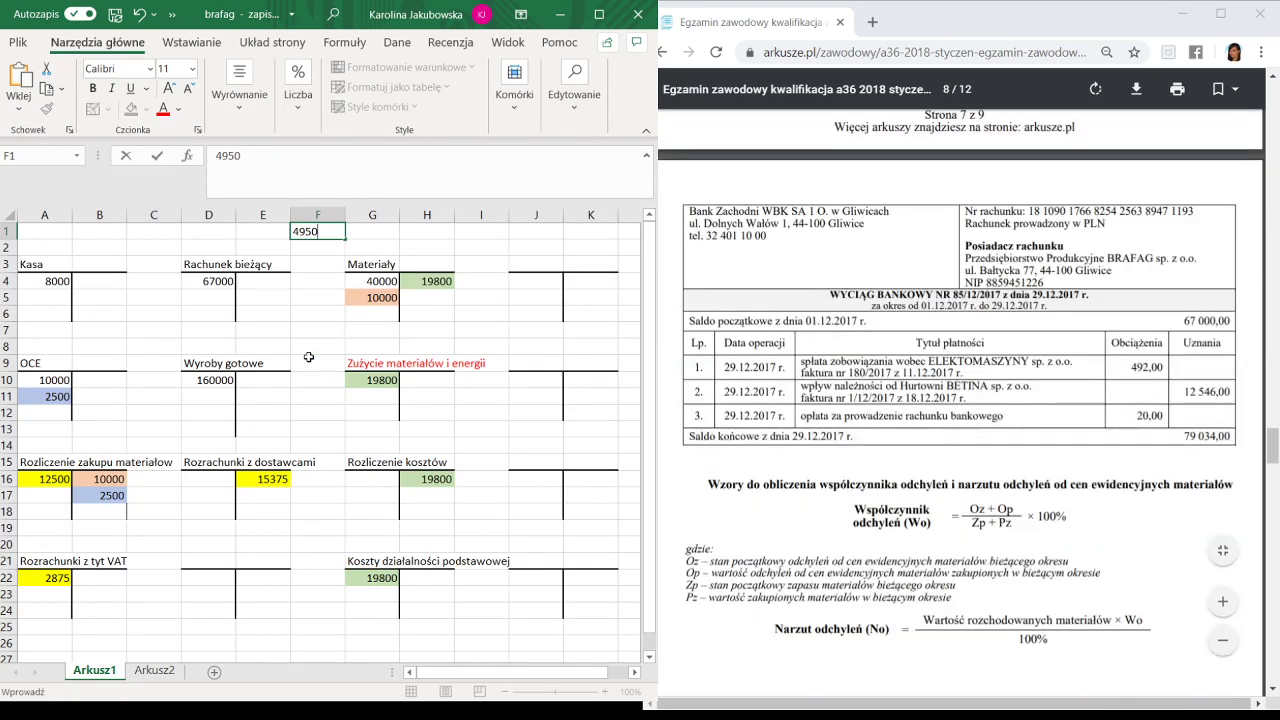
pyautogui.click(283, 414)
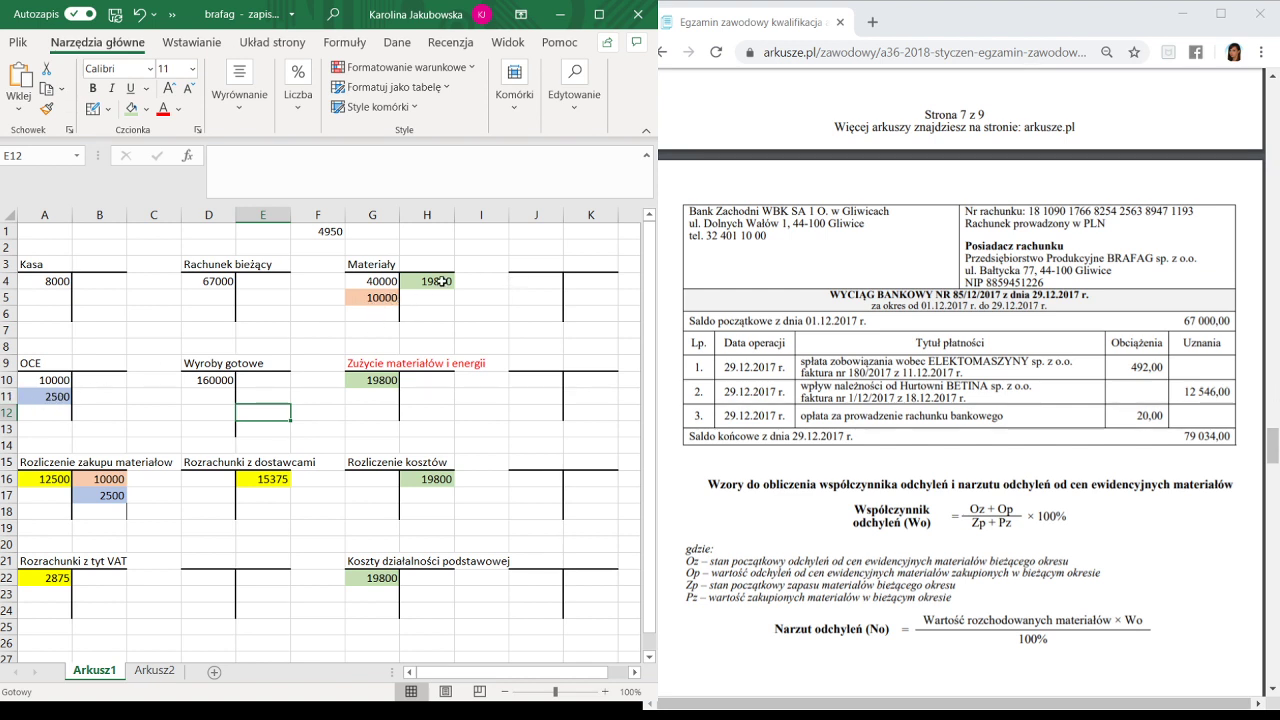
# Post 4950 as a credit to OCE in B10 and as a debit to Zużycie materiałów i energii in G11.
pyautogui.click(102, 376)
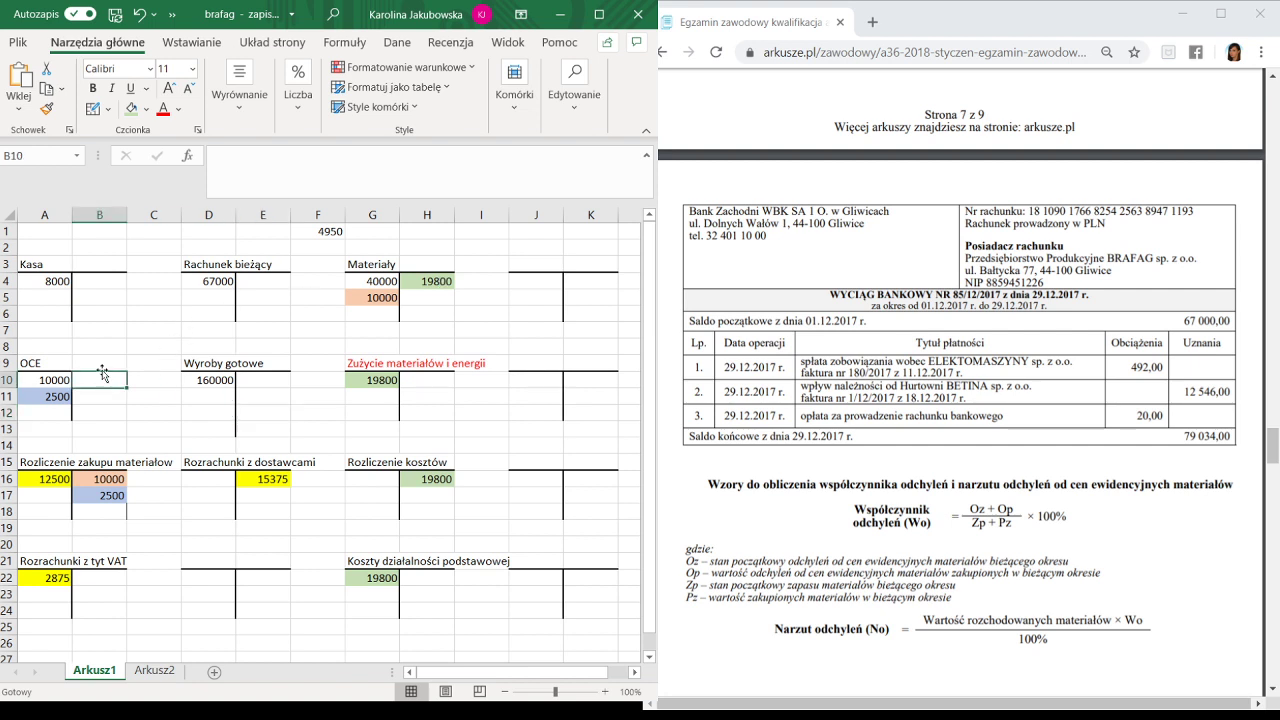
pyautogui.write('4950')
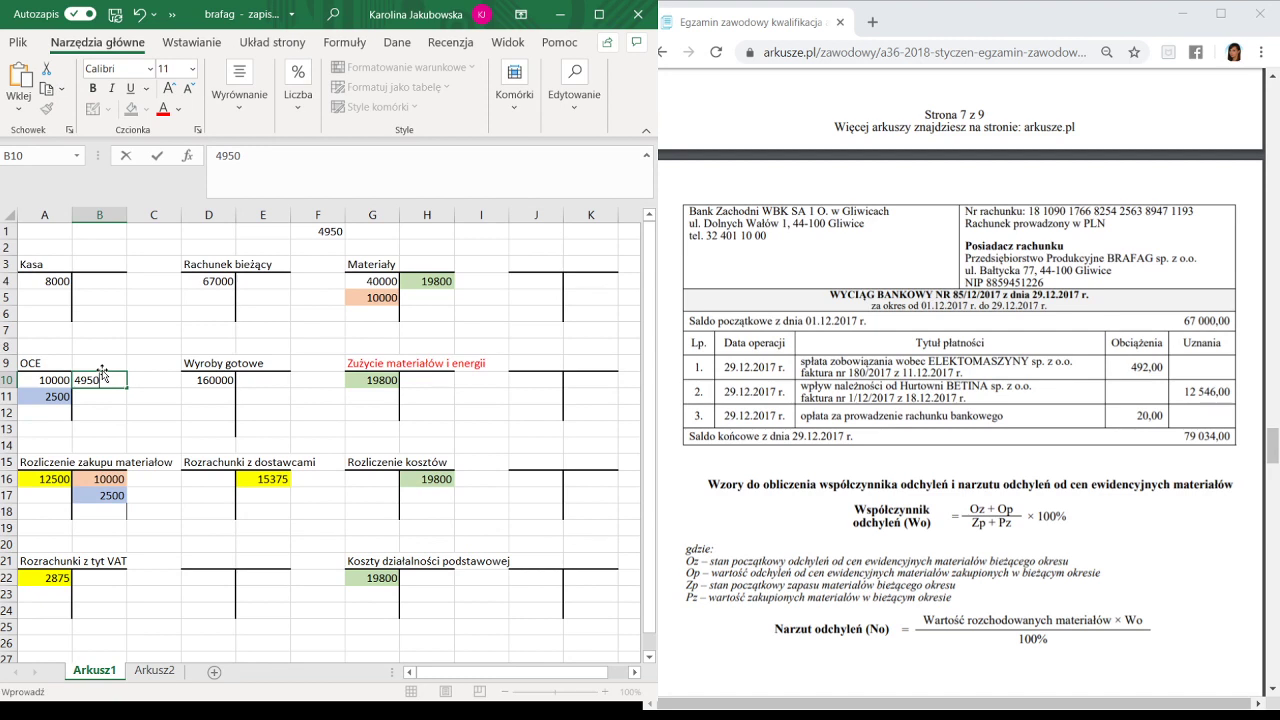
pyautogui.click(130, 407)
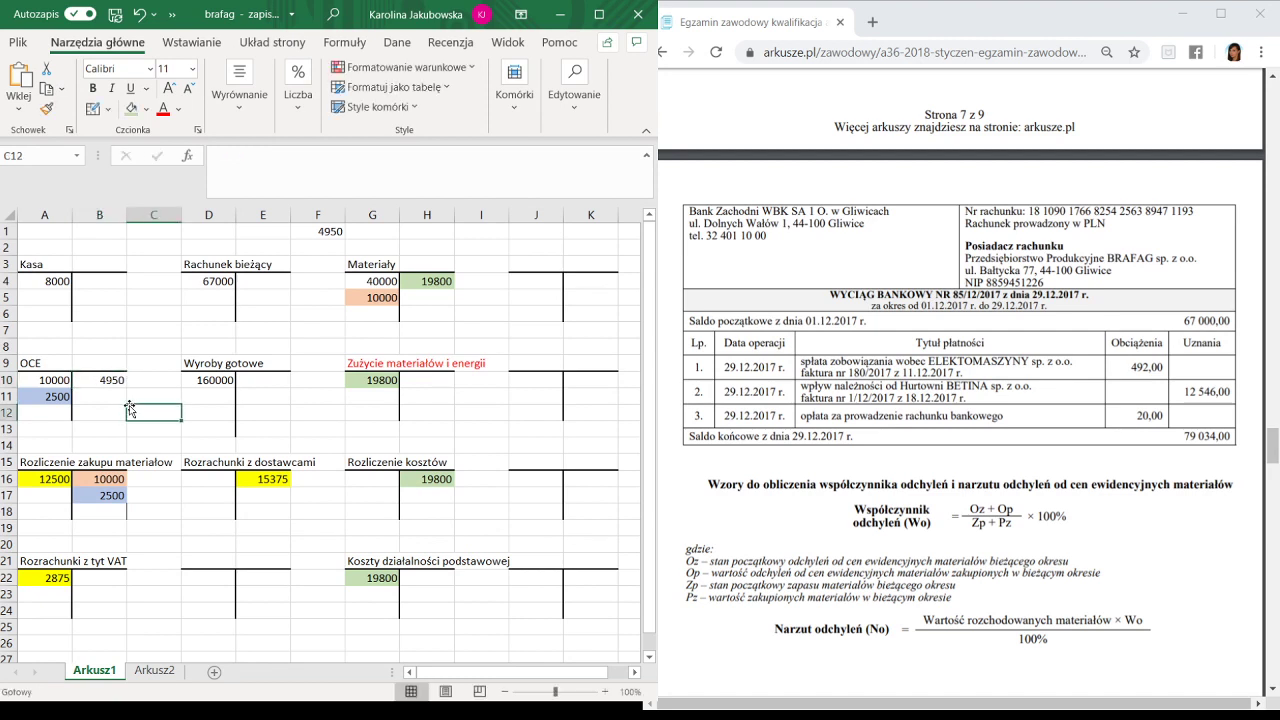
pyautogui.click(377, 394)
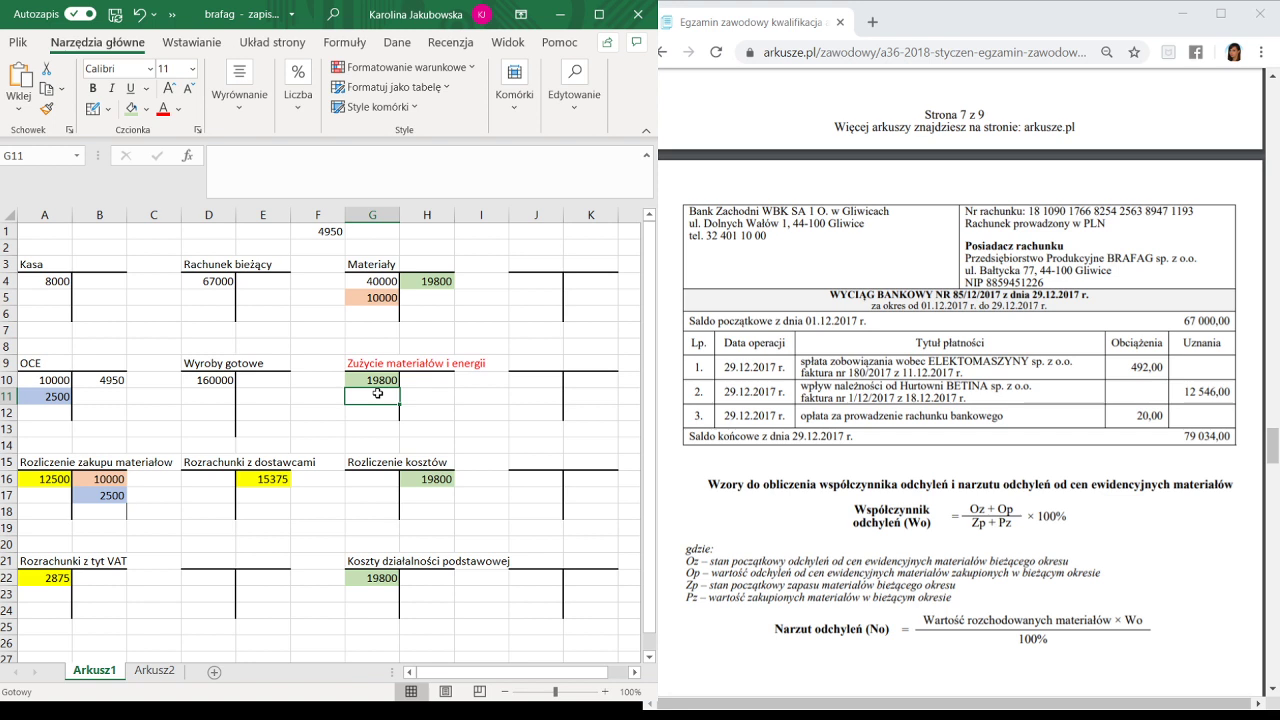
pyautogui.write('4950')
pyautogui.press('Return')
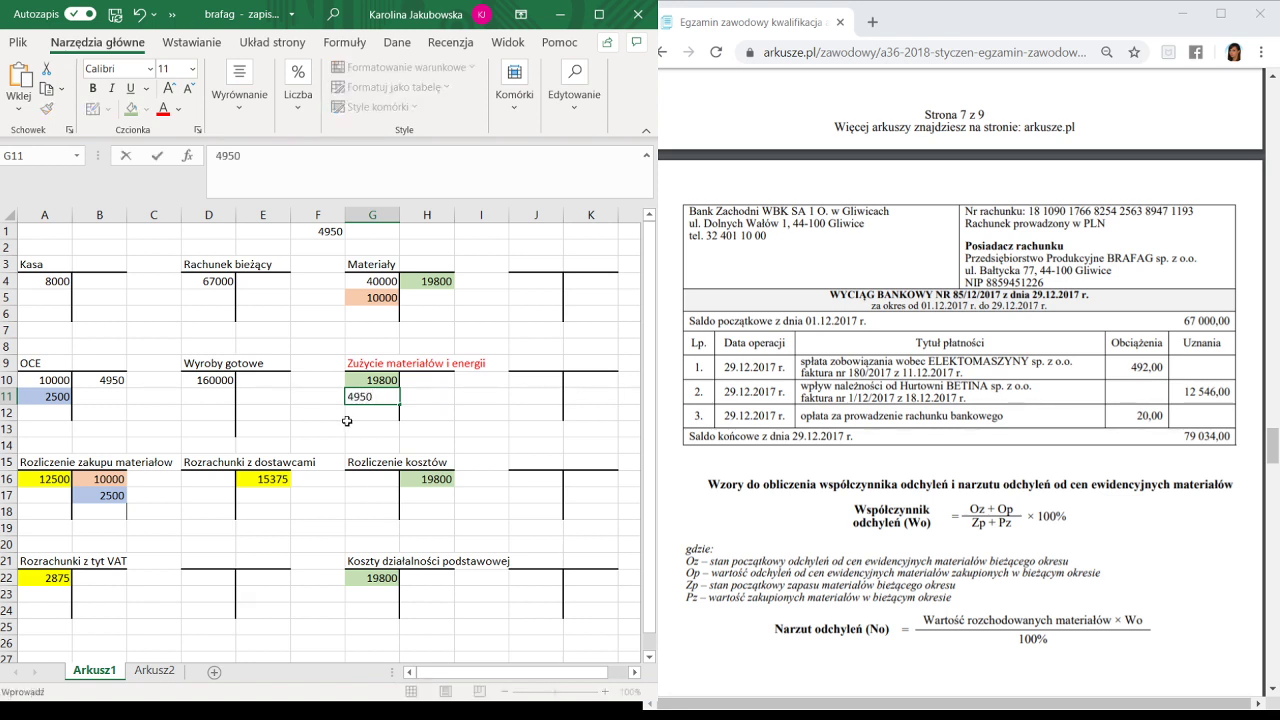
pyautogui.moveTo(318, 412); pyautogui.dragTo(372, 429)
# Fill the 4950 postings in G11 of Zużycie materiałów i energii and B10 of OCE with light gold.
pyautogui.click(361, 399)
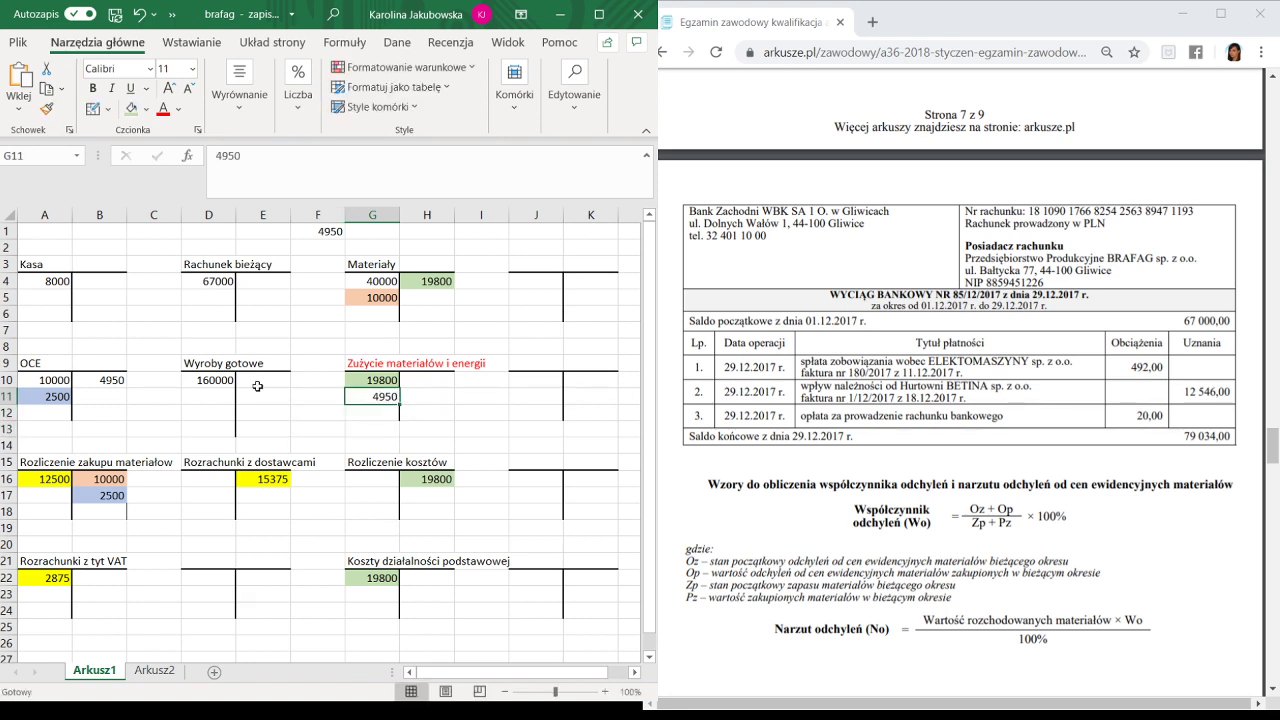
pyautogui.keyDown('ctrl'); pyautogui.click(116, 381); pyautogui.keyUp('ctrl')
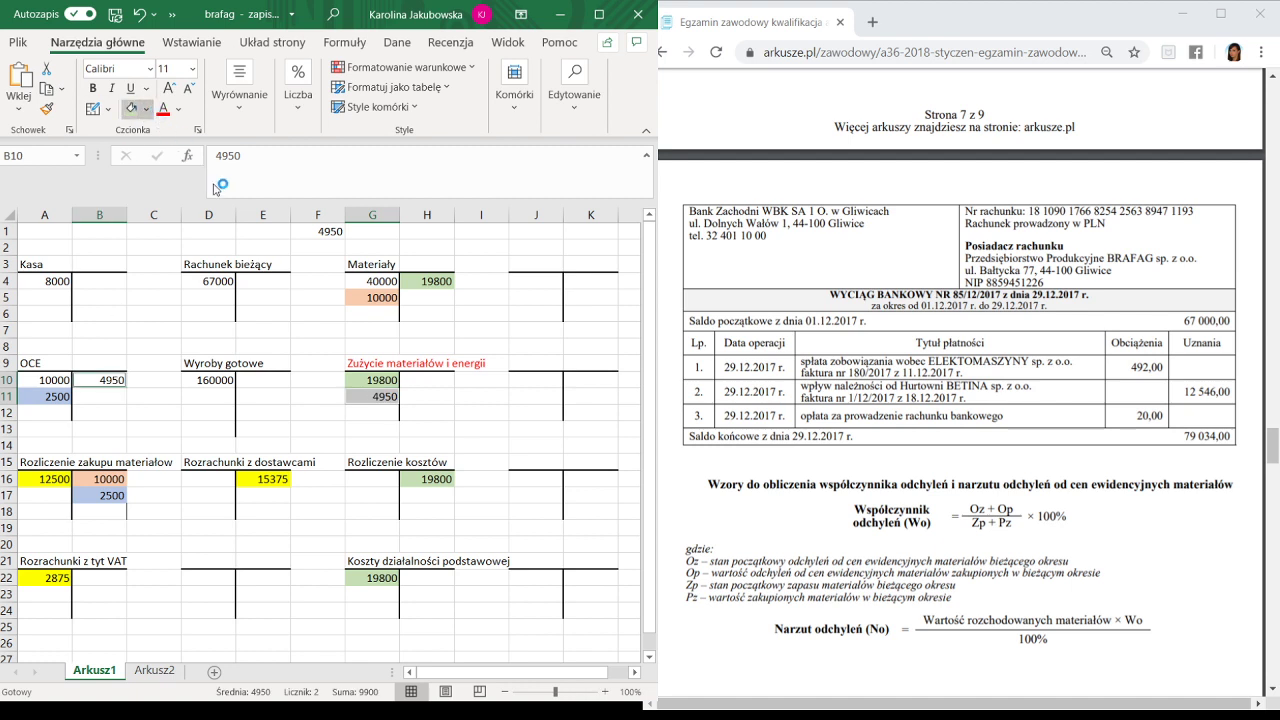
pyautogui.click(130, 108)
pyautogui.click(529, 443)
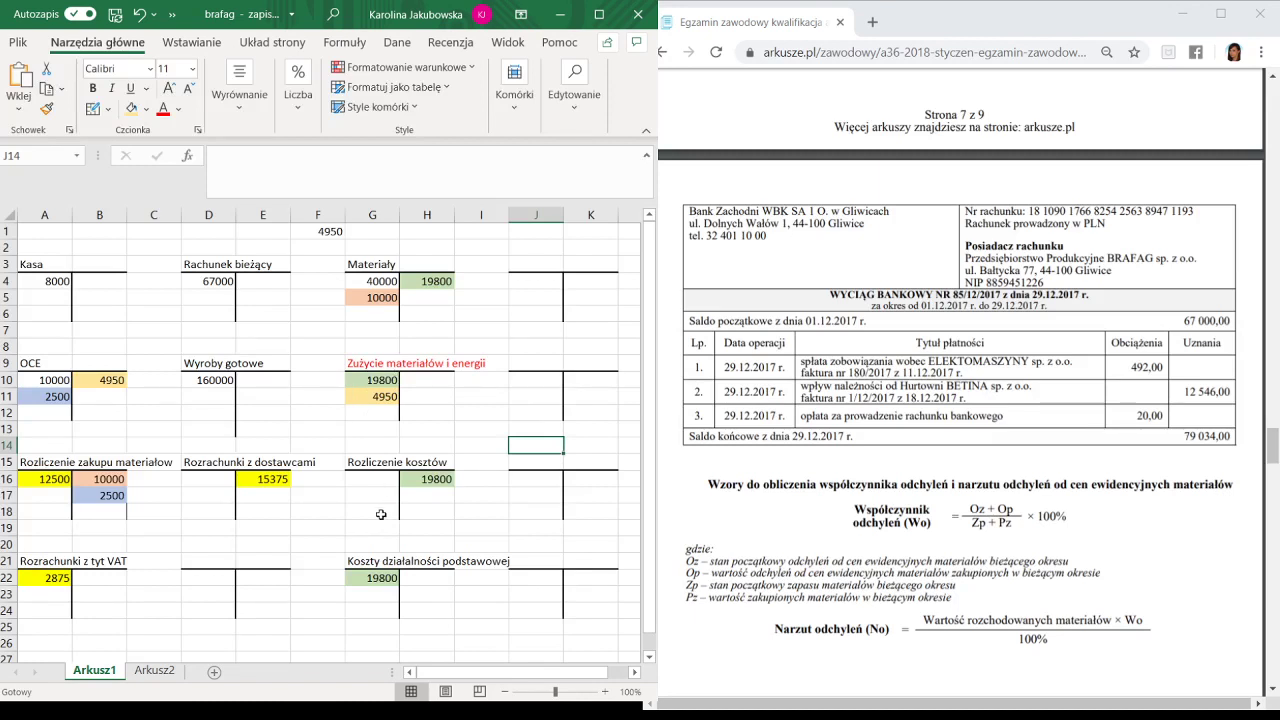
# Post 4950 as a credit to Rozliczenie kosztów in H17 and as a debit to Koszty działalności podstawowej in G23.
pyautogui.click(443, 490)
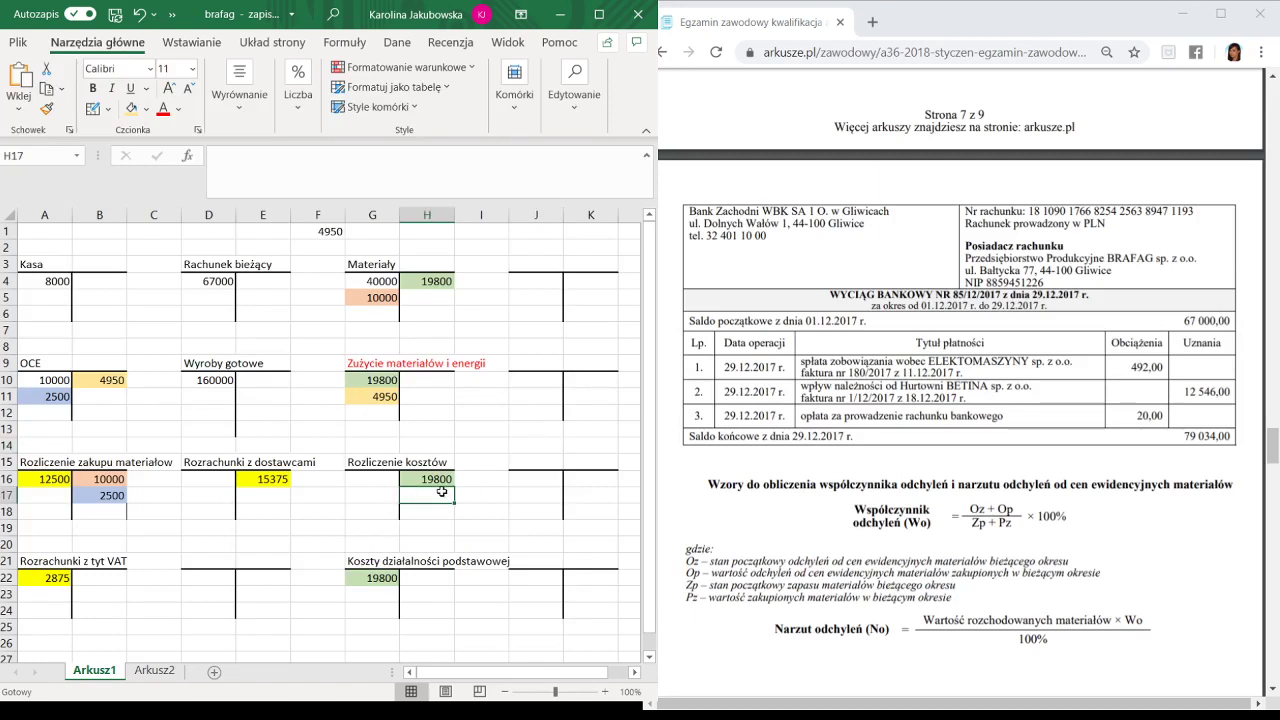
pyautogui.write('495')
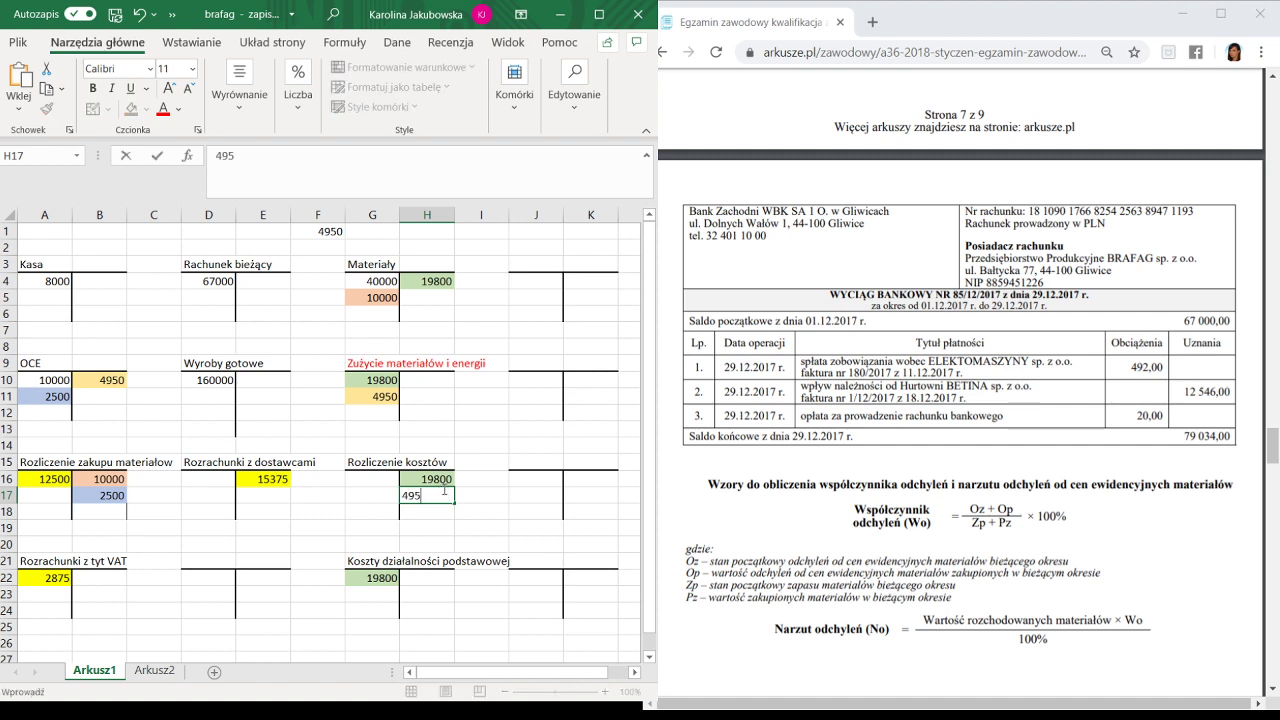
pyautogui.write('0')
pyautogui.click(364, 593)
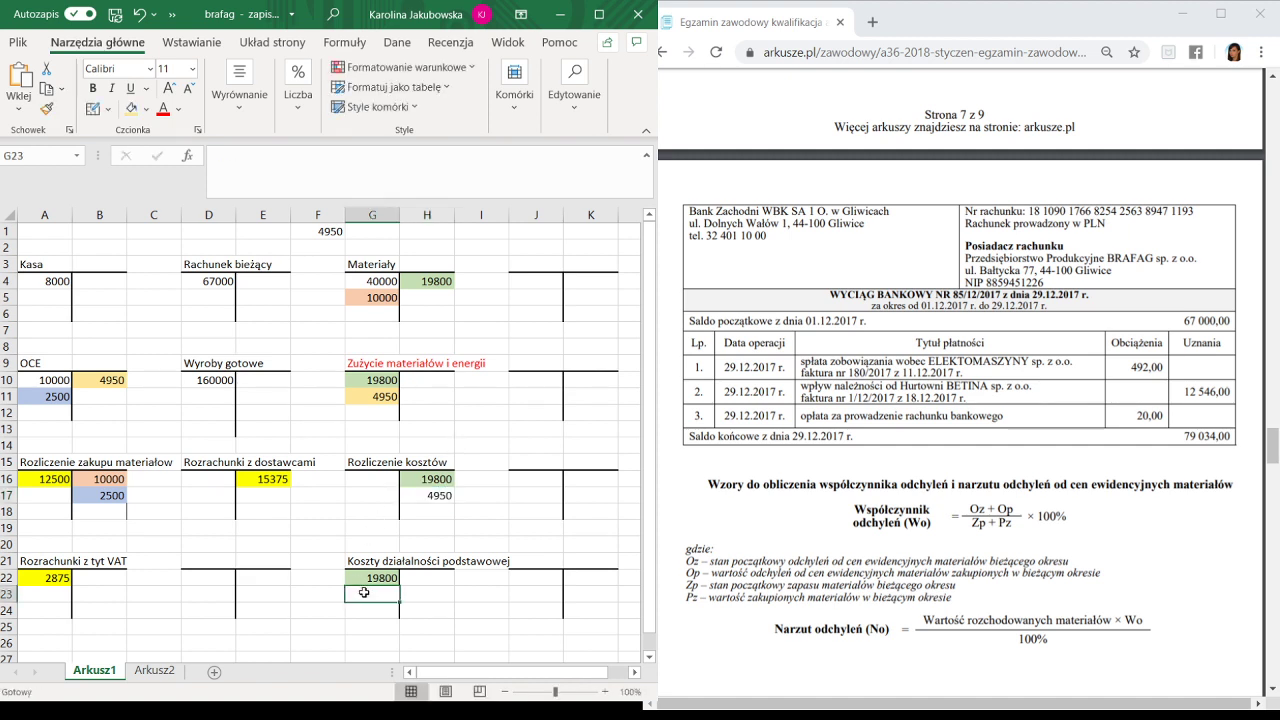
pyautogui.write('4950')
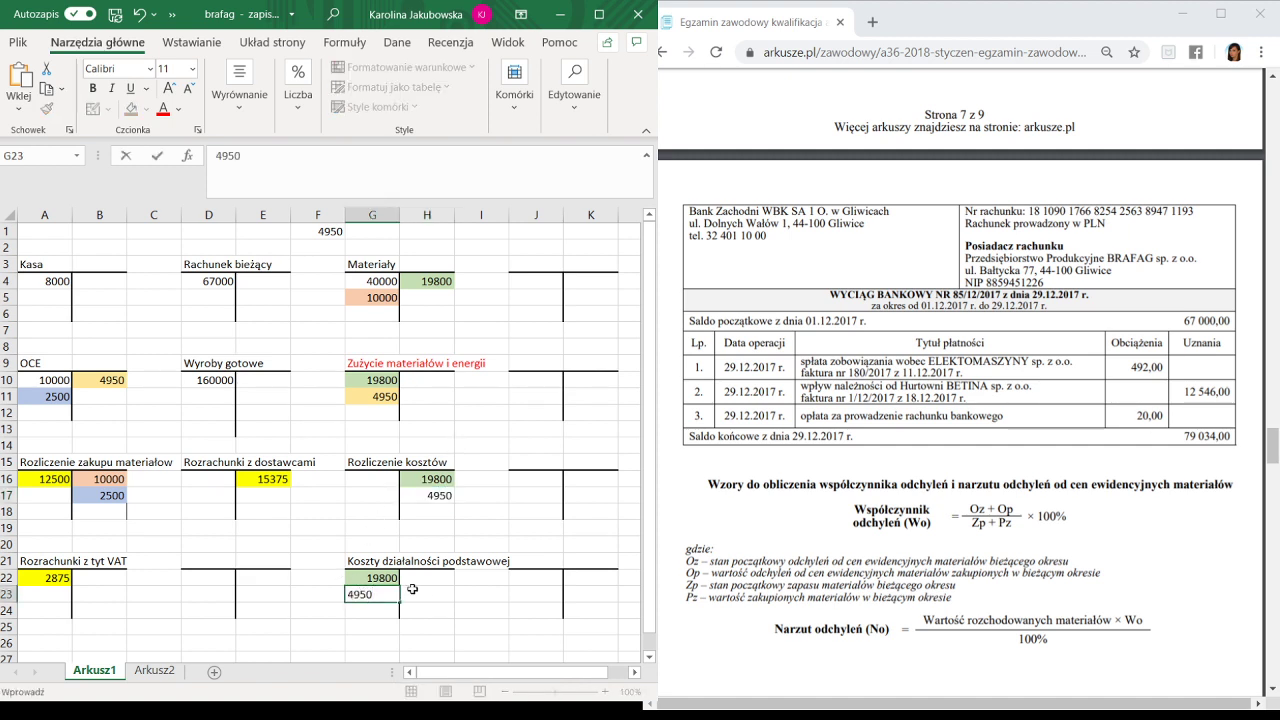
pyautogui.press('Return')
# Fill the 4950 postings in G23 and H17 with the same light gold.
pyautogui.click(378, 597)
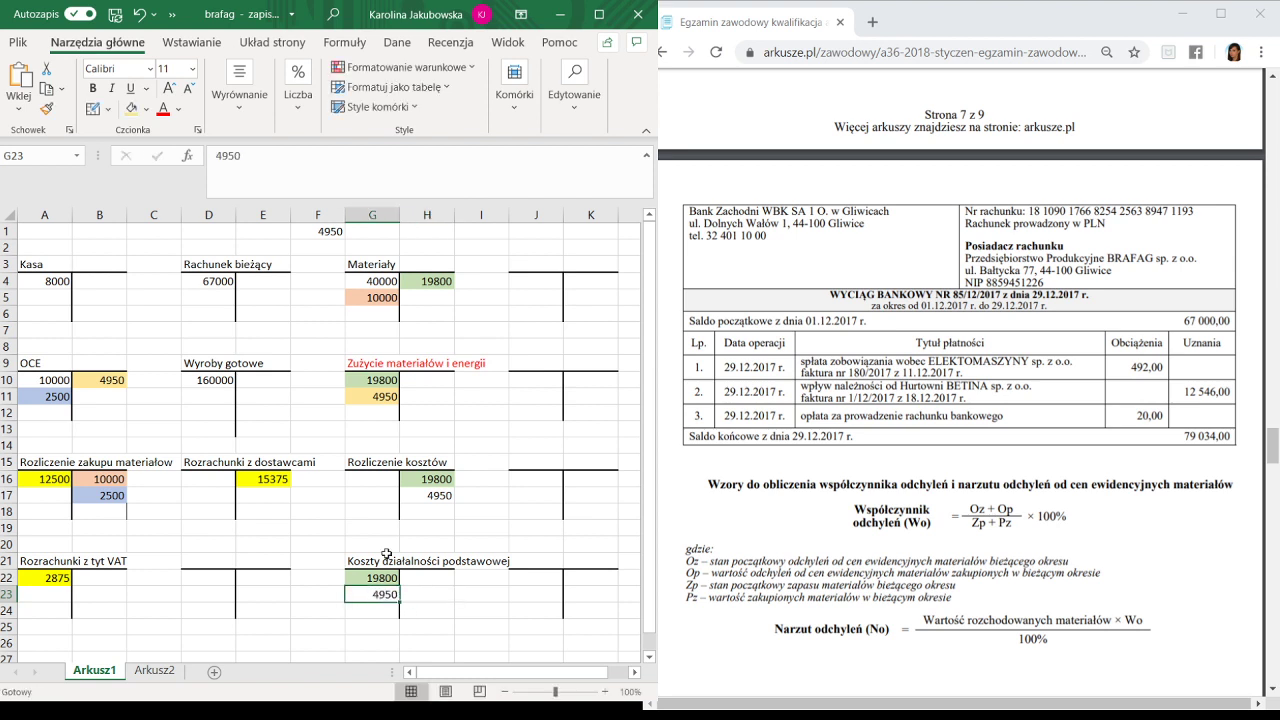
pyautogui.keyDown('ctrl'); pyautogui.click(432, 494); pyautogui.keyUp('ctrl')
pyautogui.click(131, 110)
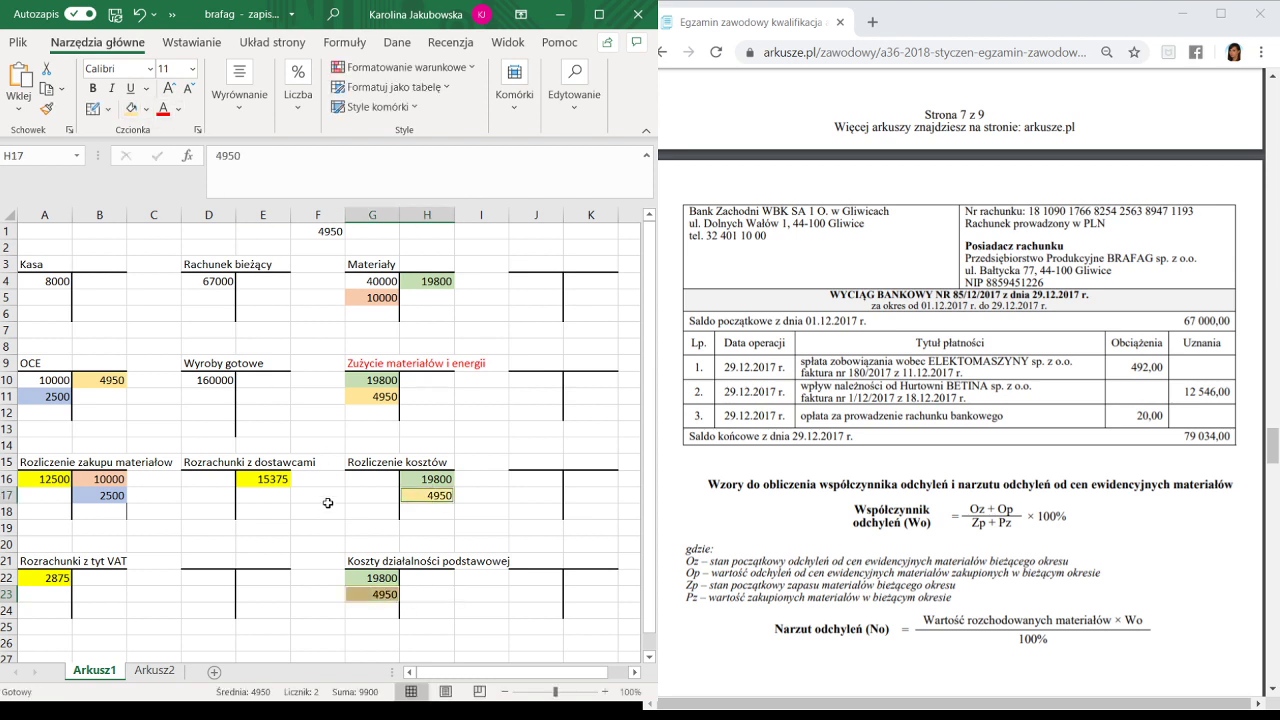
pyautogui.click(498, 598)
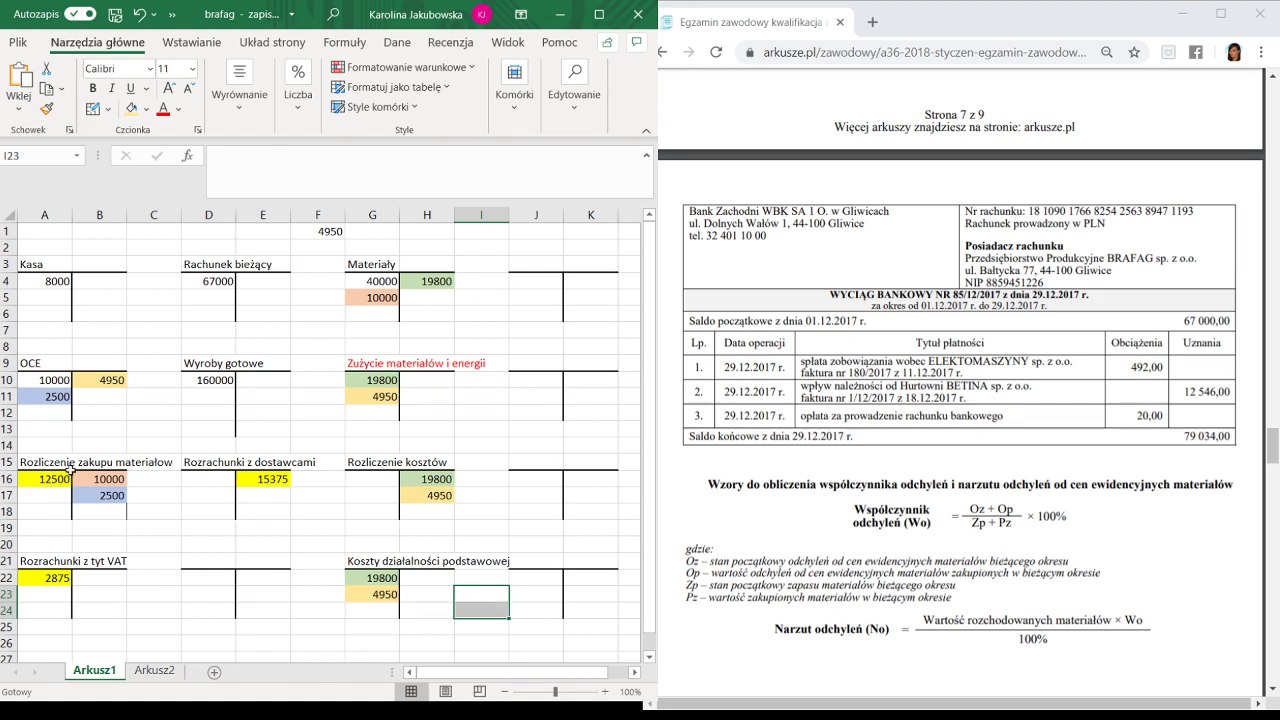
# For the machine repair invoice 180/2017, title the empty T-account in D21 Usługi obce and debit it with 400 in D22.
pyautogui.scroll(6, 1096, 386)
pyautogui.scroll(6, 1096, 386)
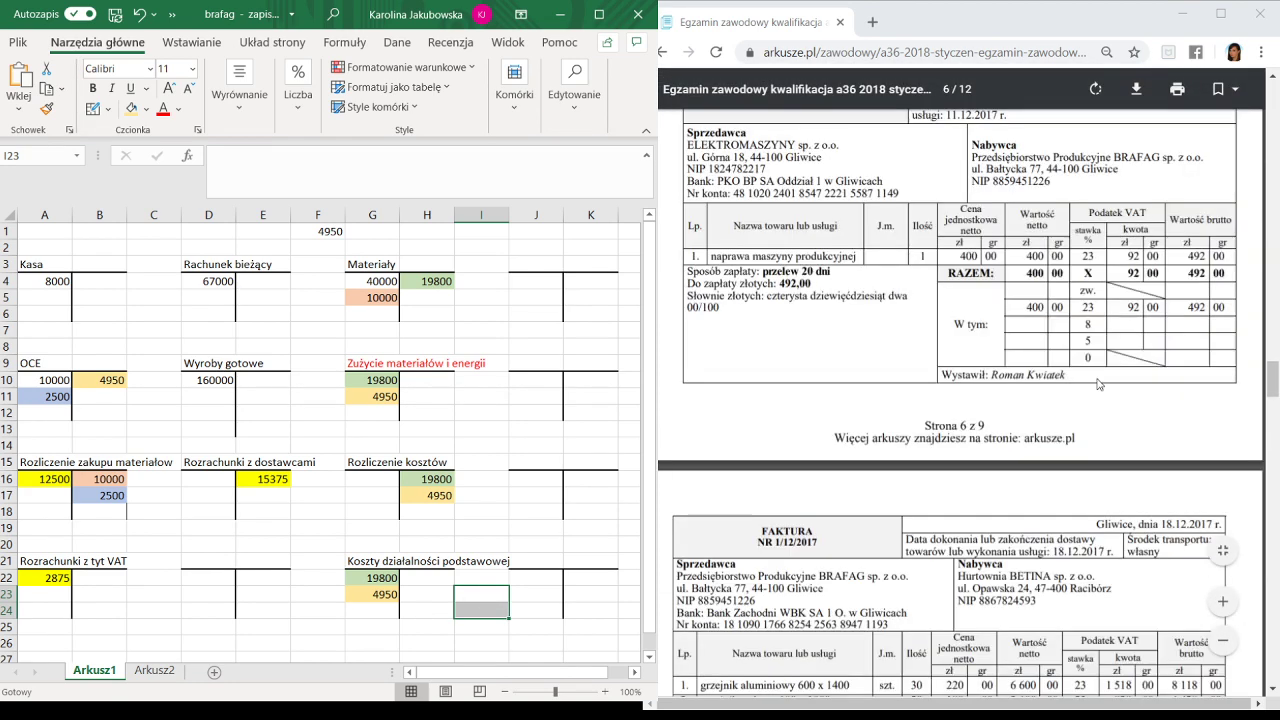
pyautogui.scroll(-1, 1102, 372)
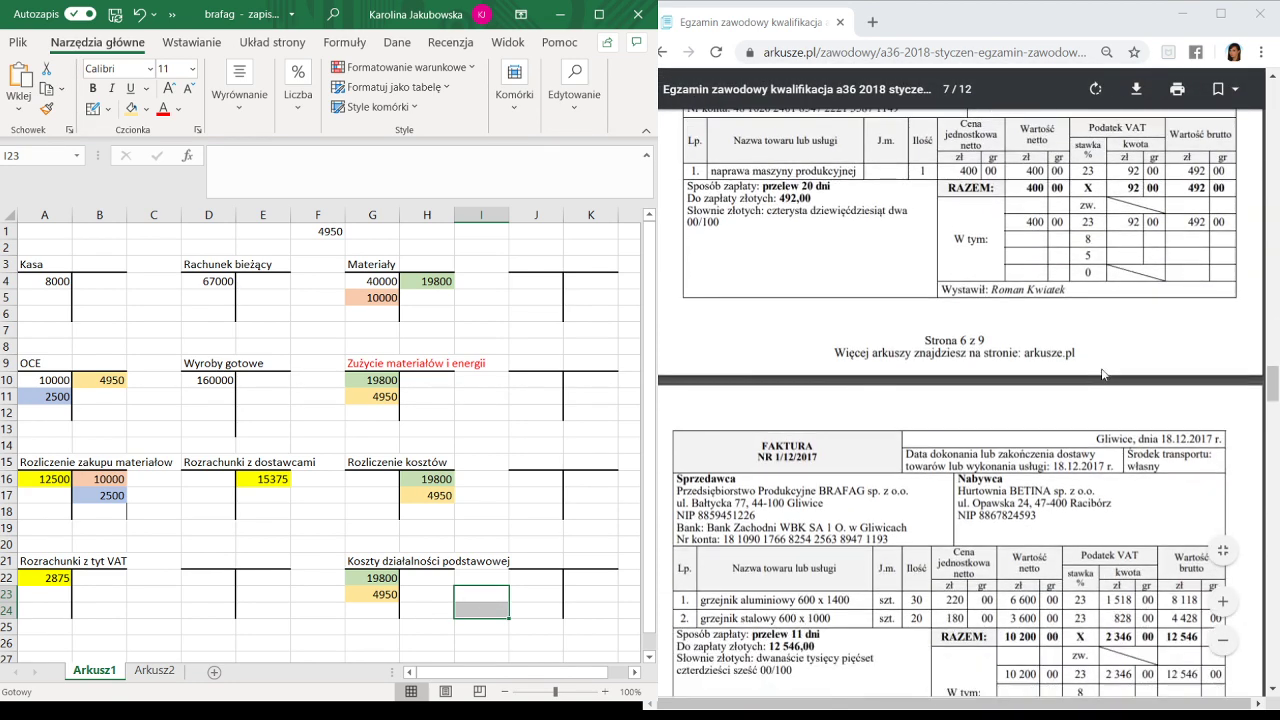
pyautogui.scroll(3, 1102, 374)
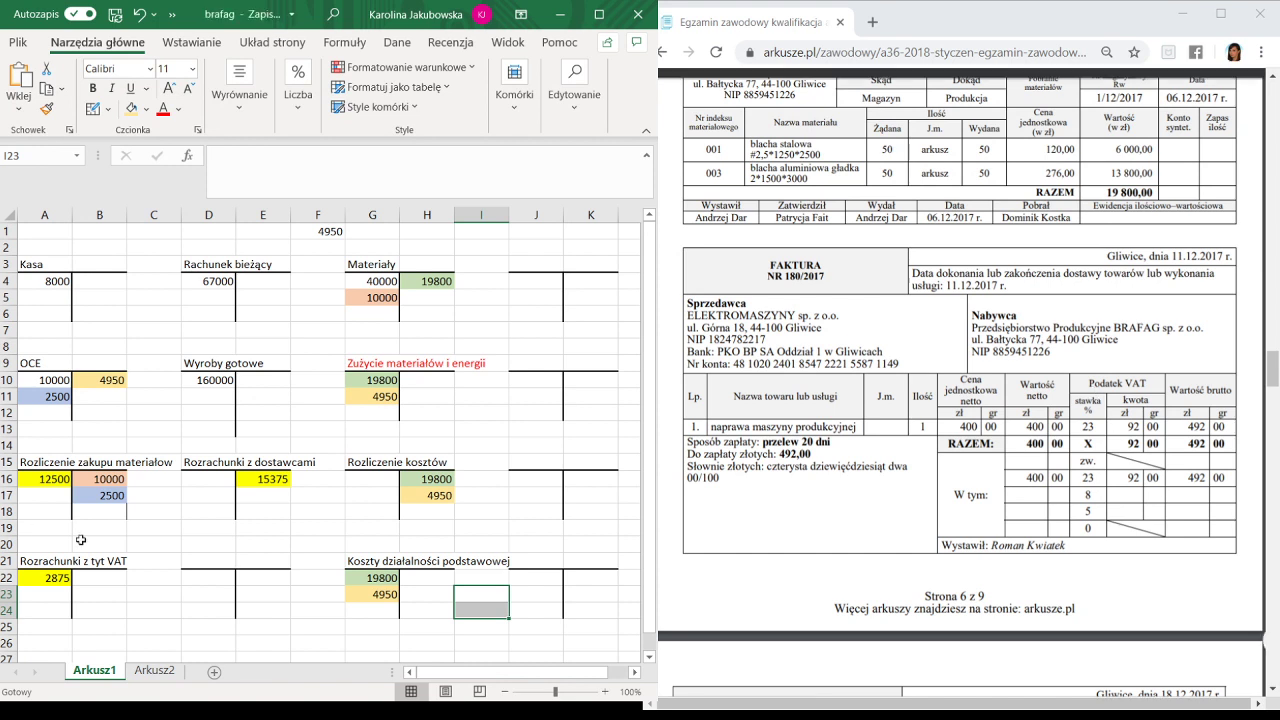
pyautogui.click(195, 564)
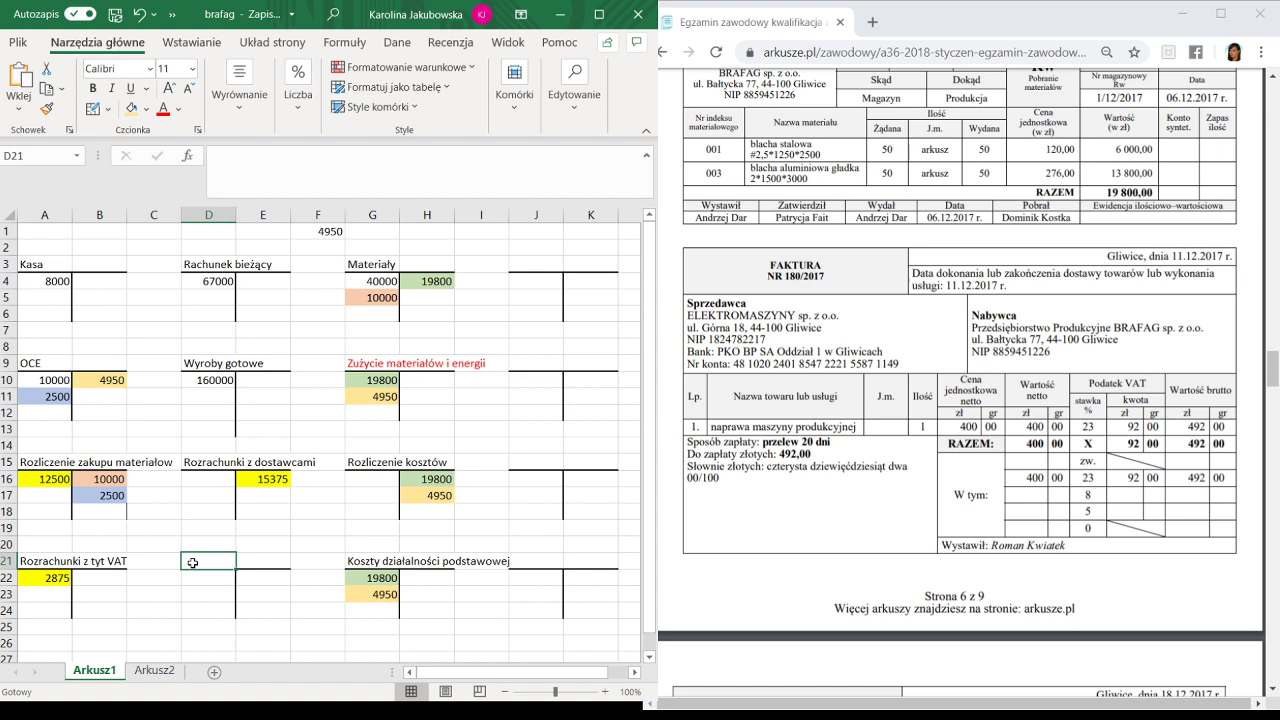
pyautogui.write('Usługi obce')
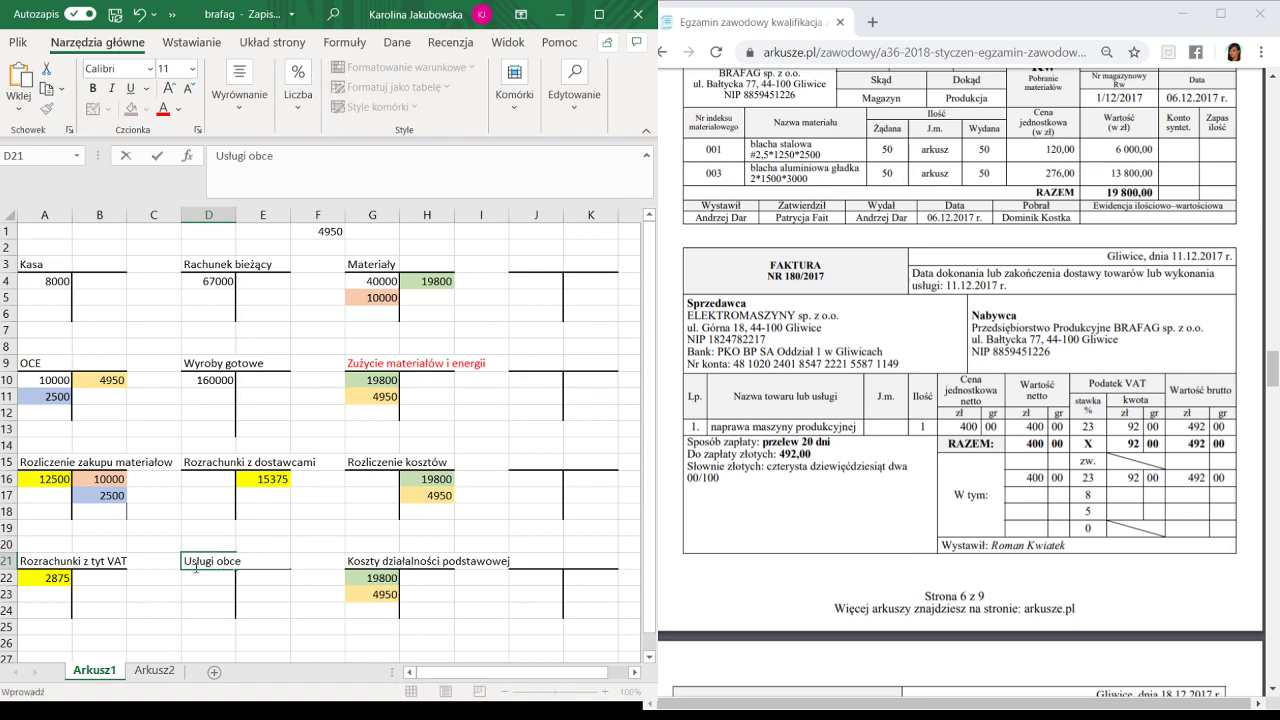
pyautogui.press('Return')
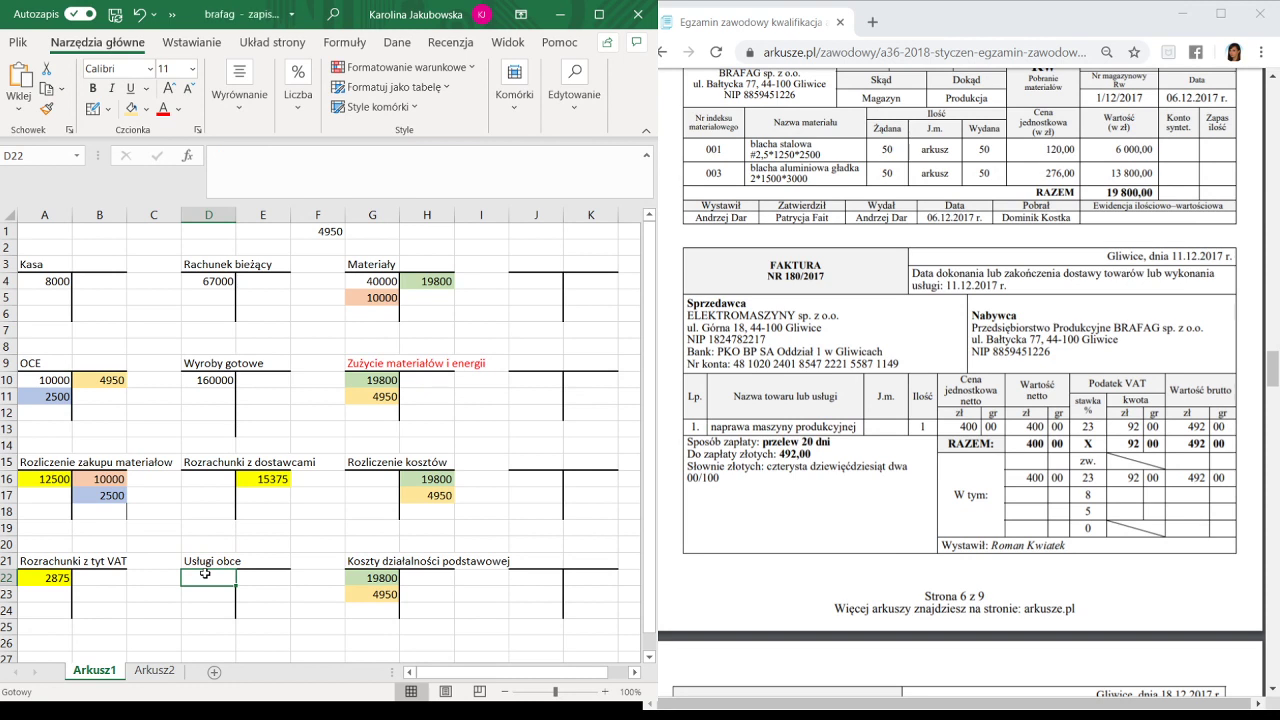
pyautogui.write('400')
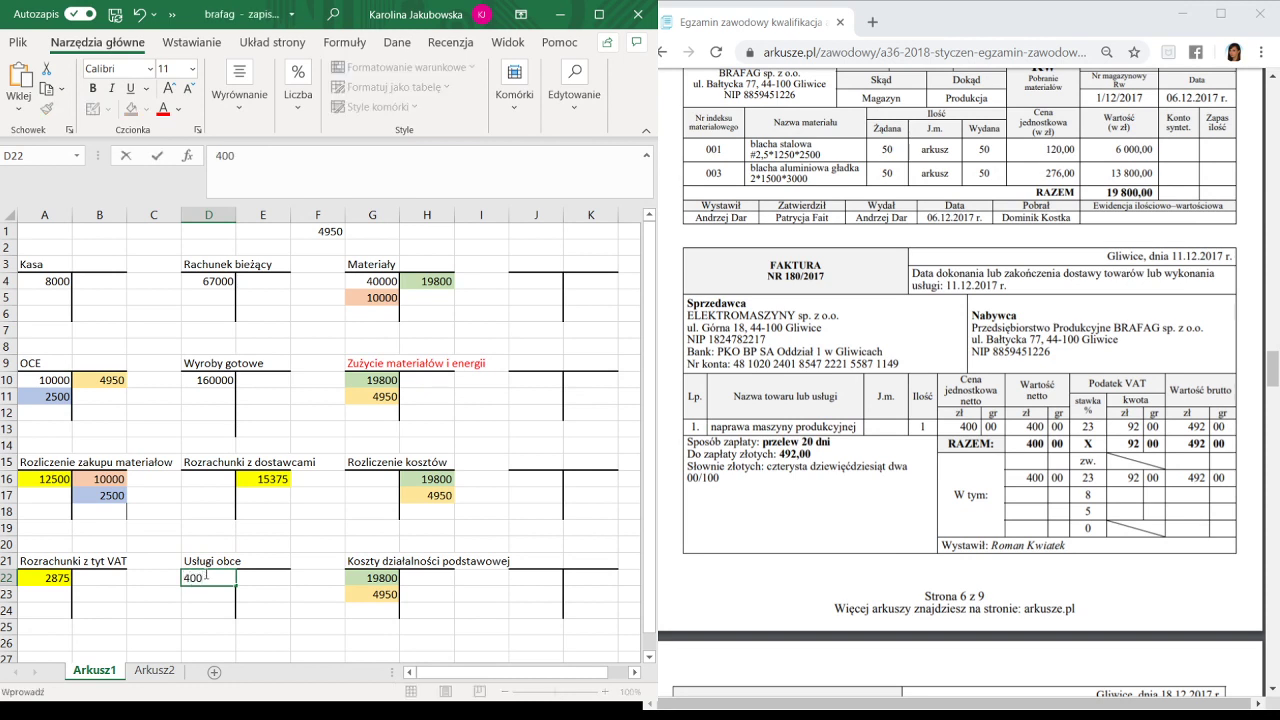
# Post the invoice's 92 VAT as a debit in A23 and its gross 492 as a credit to Rozrachunki z dostawcami in E17.
pyautogui.click(60, 592)
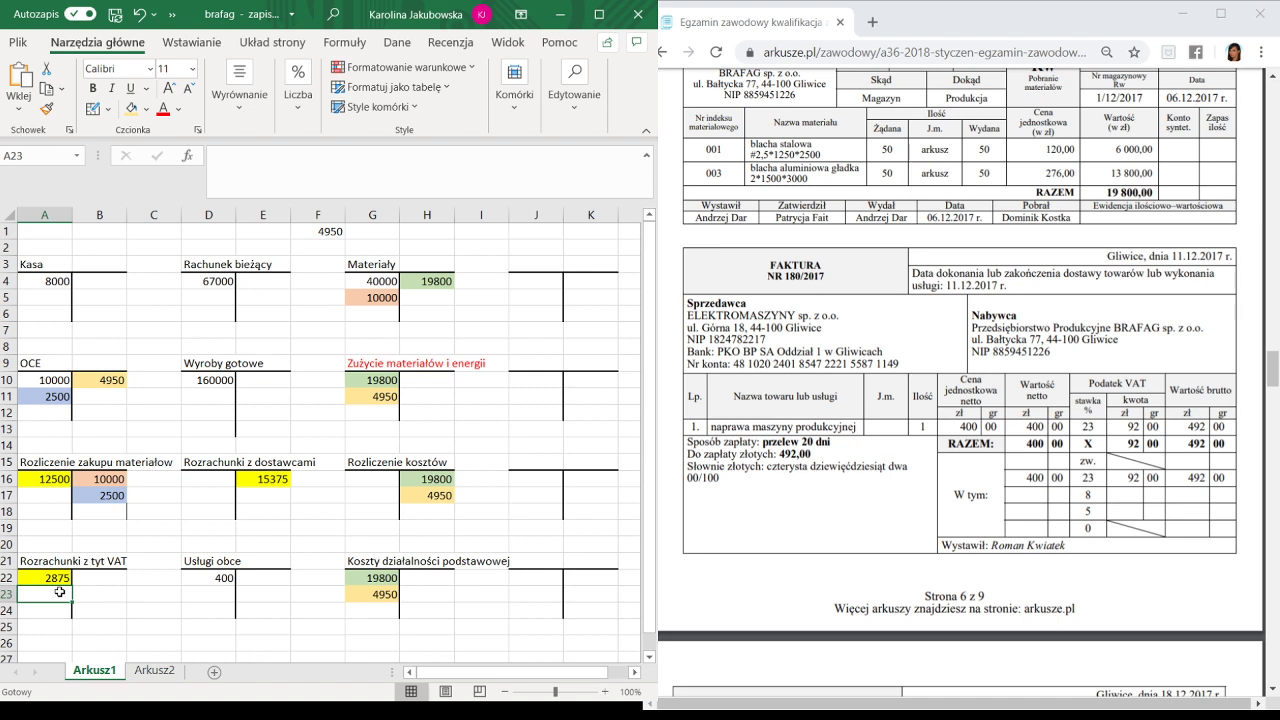
pyautogui.write('920')
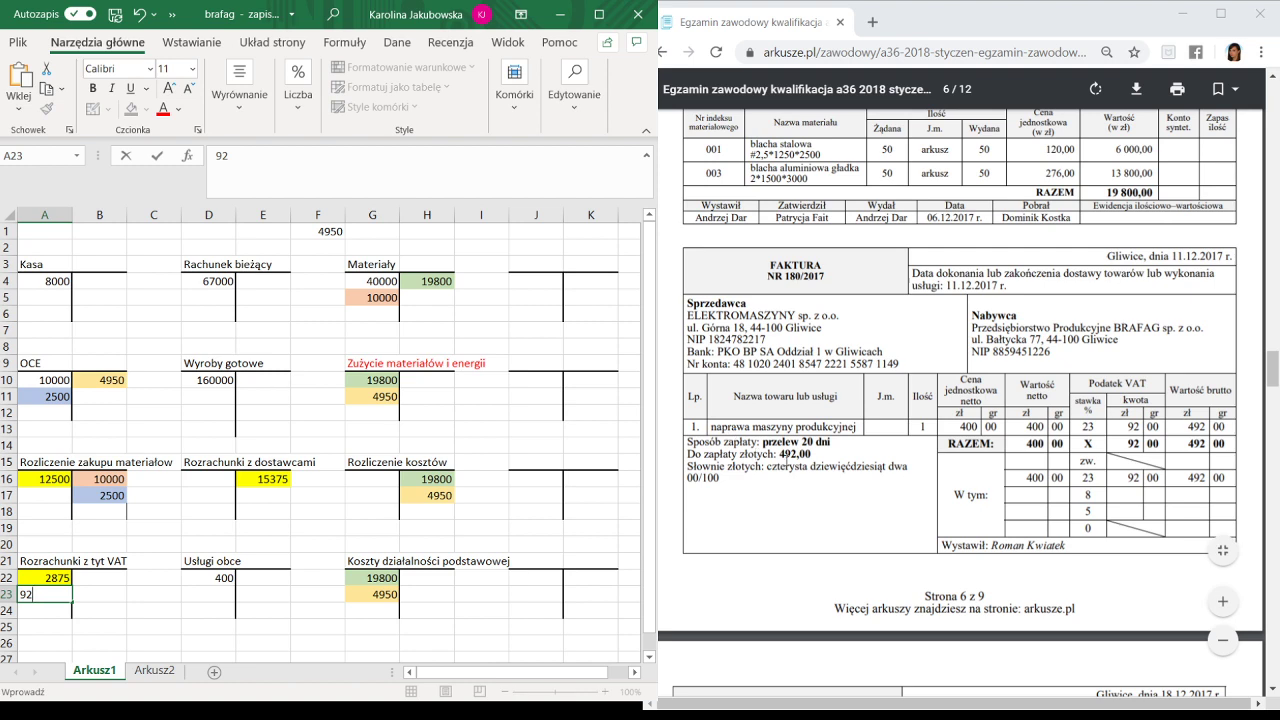
pyautogui.moveTo(831, 441); pyautogui.dragTo(752, 447)
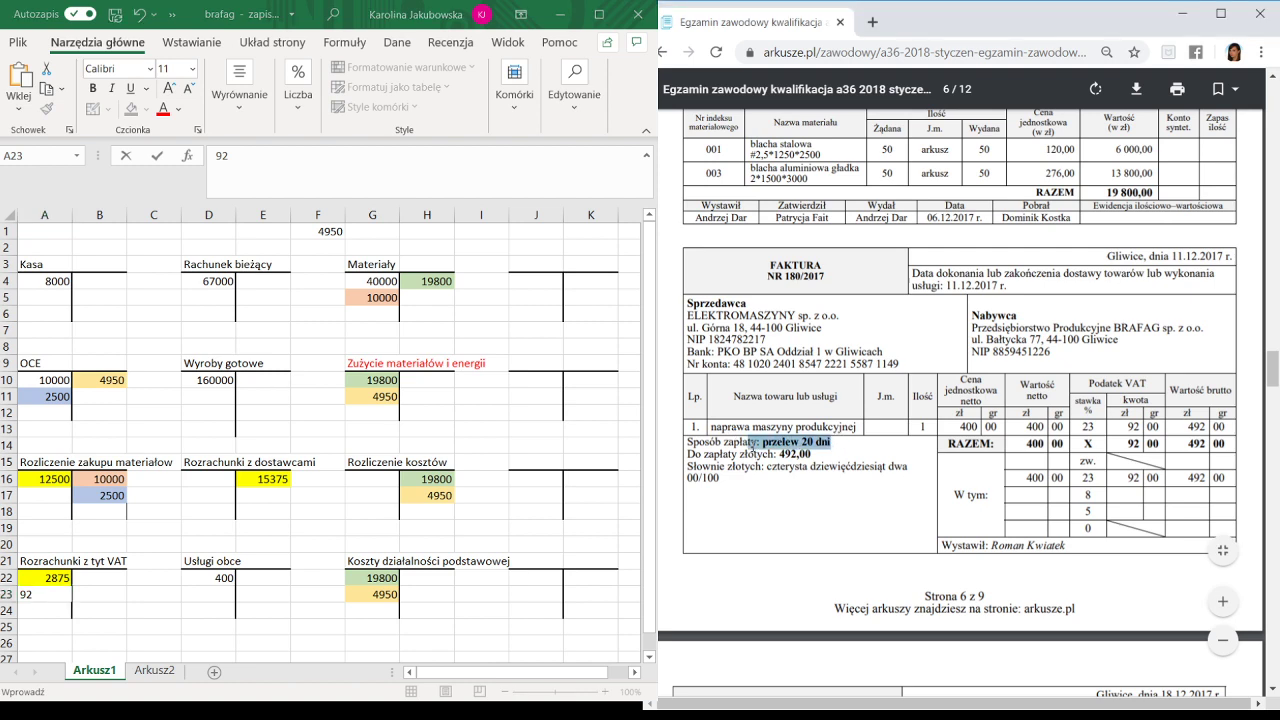
pyautogui.click(262, 497)
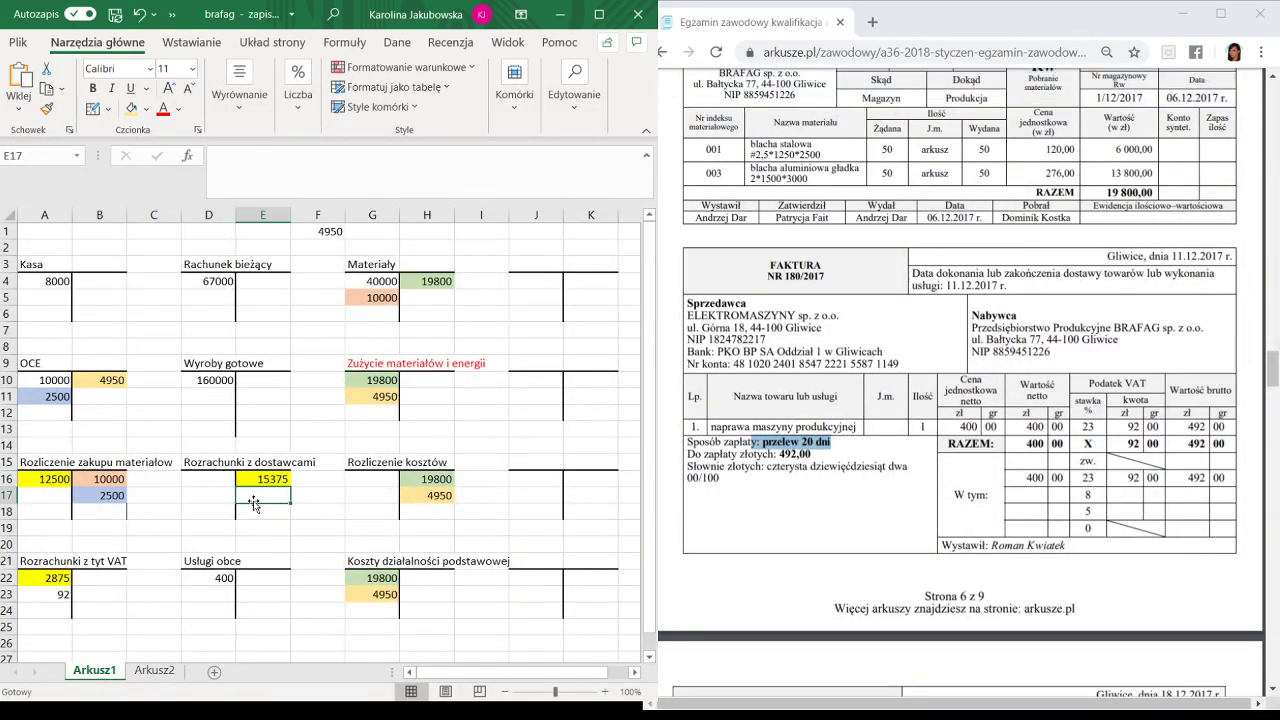
pyautogui.write('4')
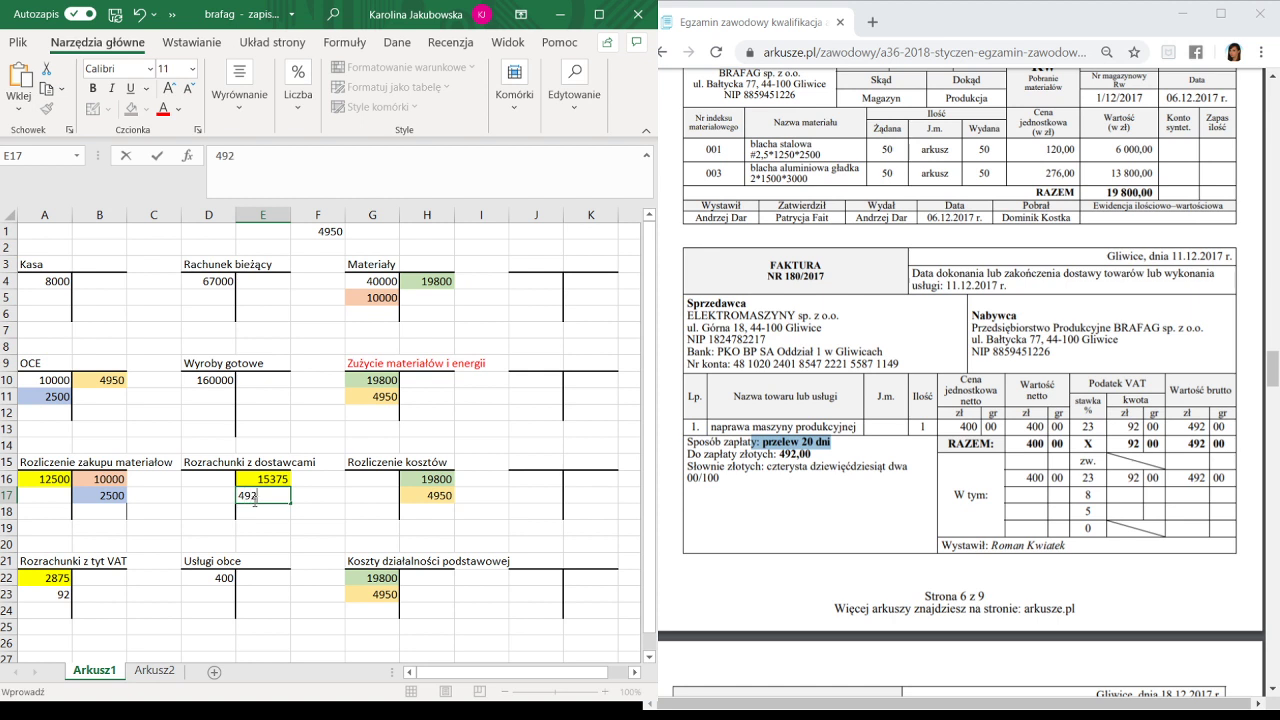
pyautogui.write('92')
pyautogui.press('Return')
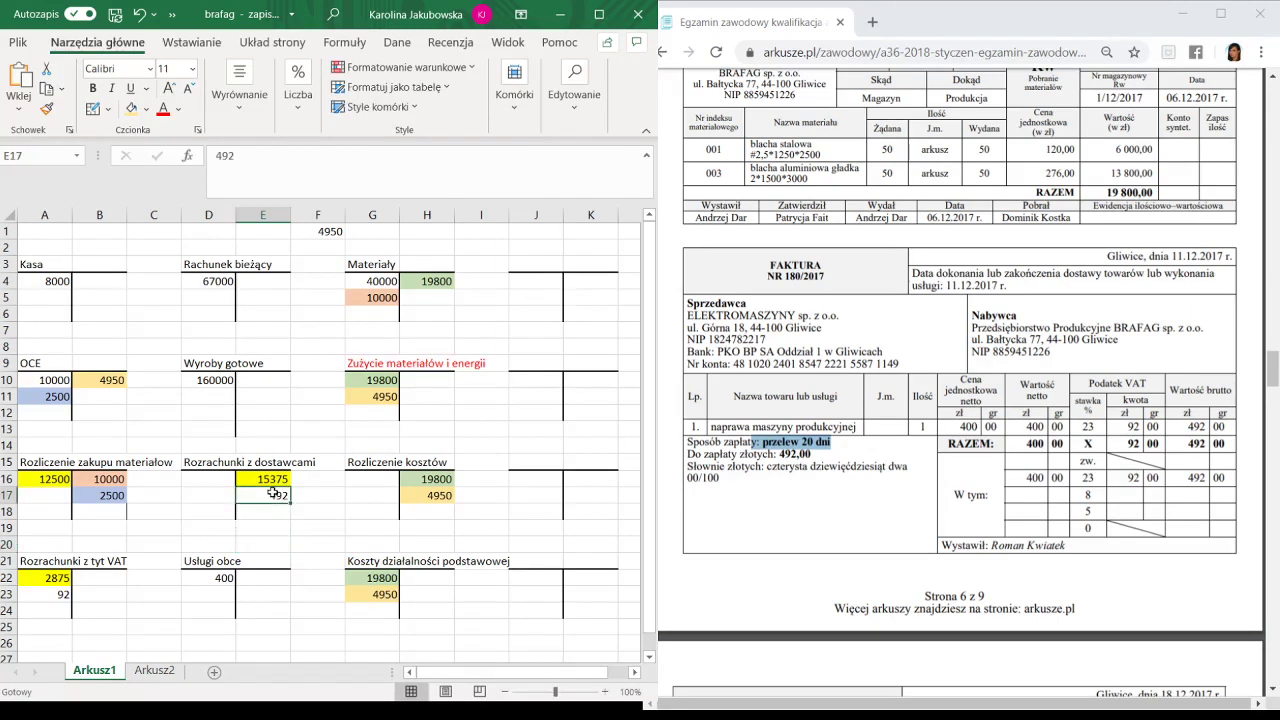
# Fill the invoice postings in E17, A23 and D22 with green and colour the Usługi obce title in D21 red.
pyautogui.press('Up')
pyautogui.keyDown('ctrl'); pyautogui.click(44, 592); pyautogui.keyUp('ctrl')
pyautogui.keyDown('ctrl'); pyautogui.click(218, 579); pyautogui.keyUp('ctrl')
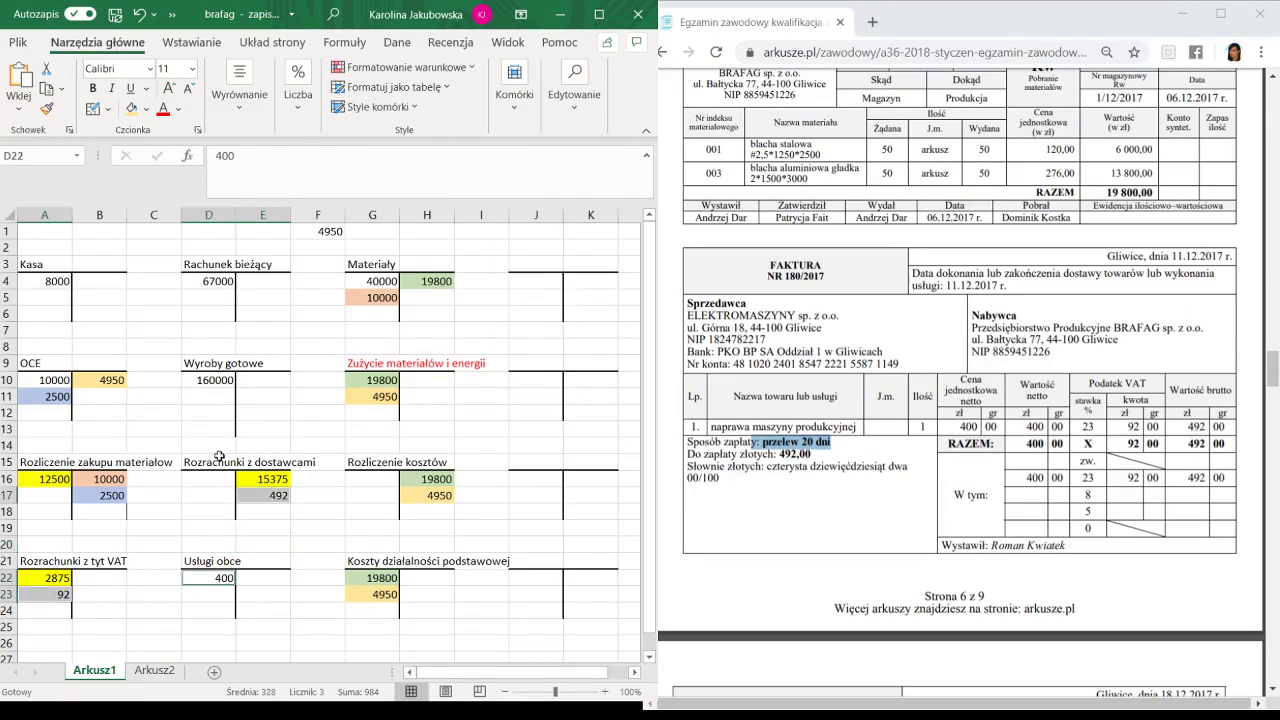
pyautogui.click(141, 108)
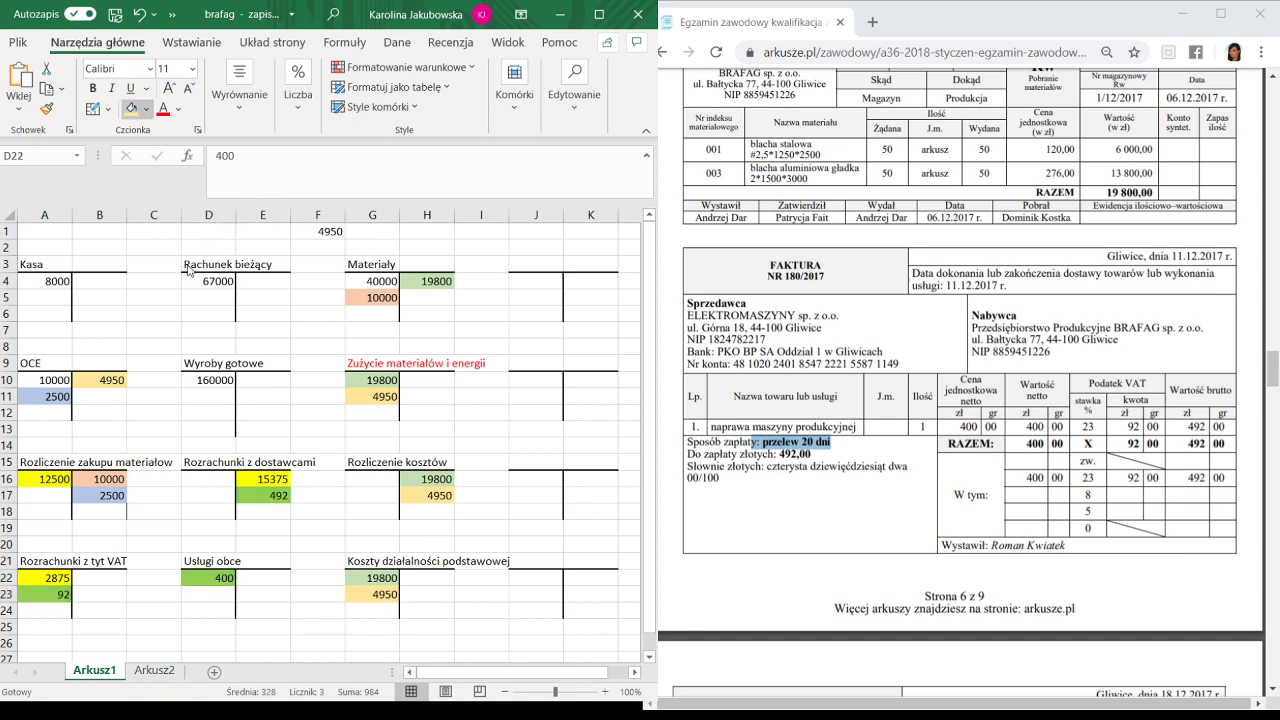
pyautogui.click(222, 561)
pyautogui.click(163, 108)
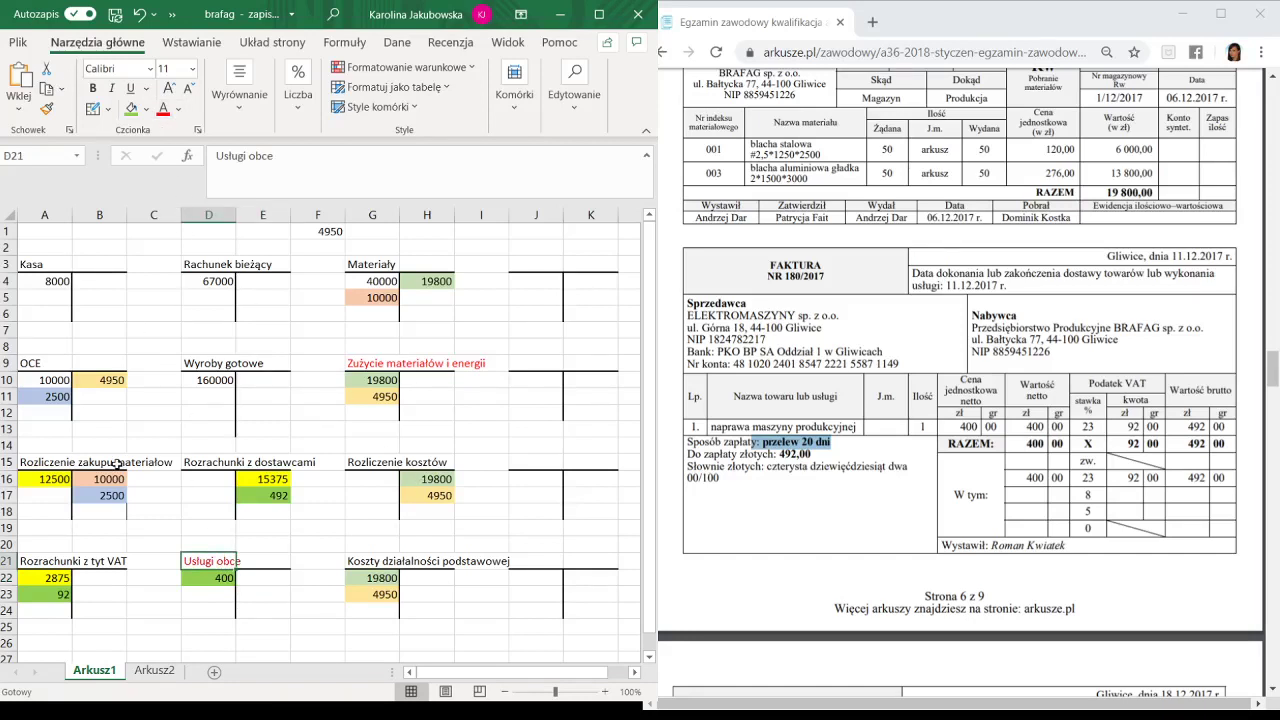
# Post 400 as a credit to Rozliczenie kosztów in H18 and fill it with the same green.
pyautogui.click(420, 511)
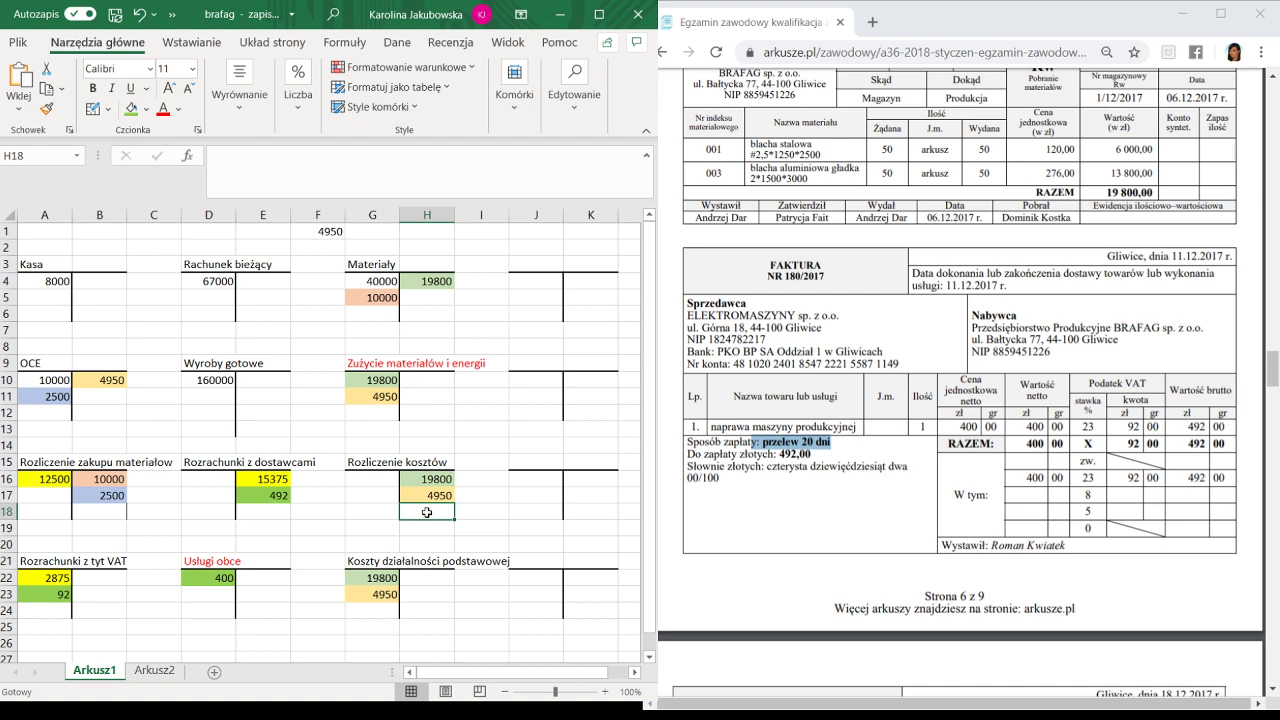
pyautogui.write('40')
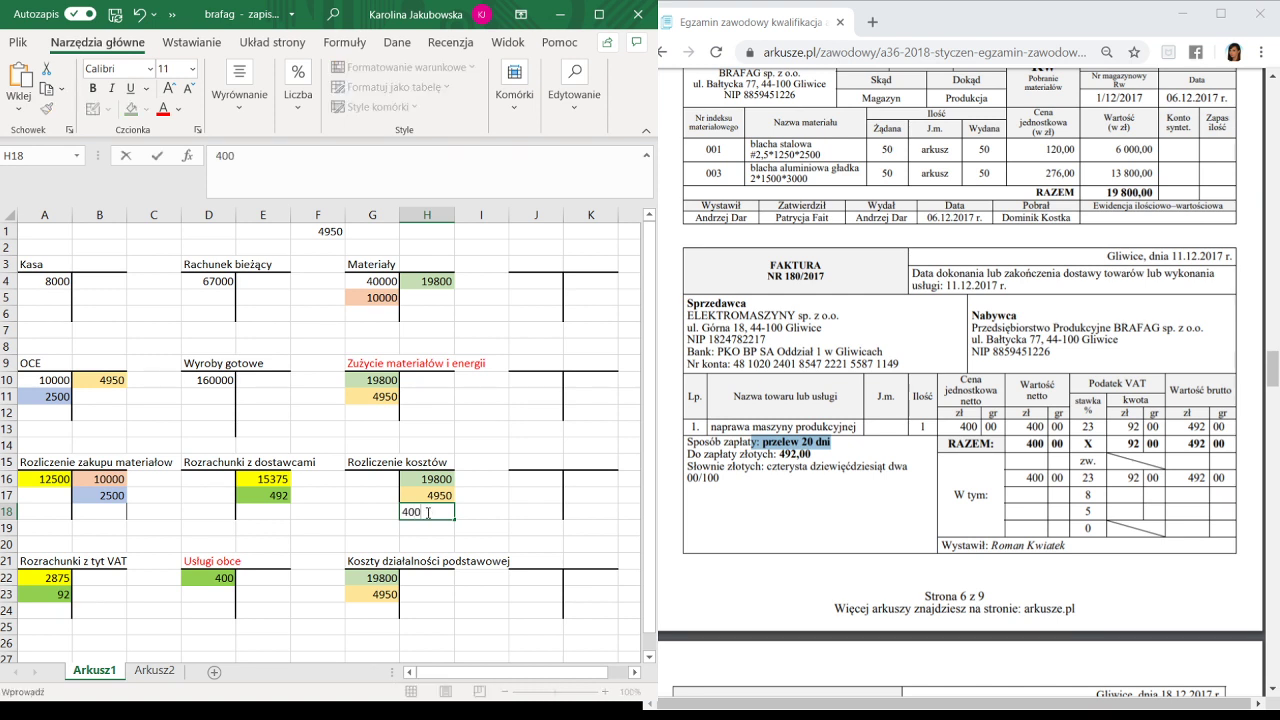
pyautogui.write('0')
pyautogui.hotkey('ctrl', 'Return')
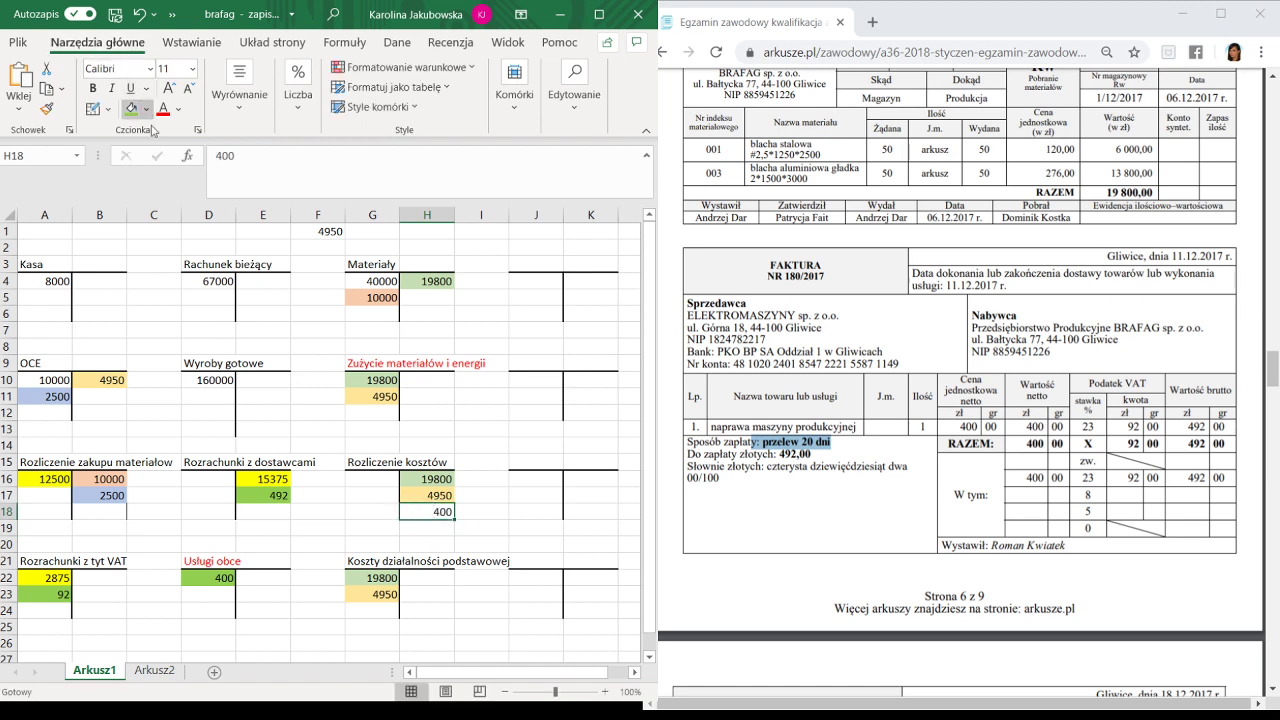
pyautogui.press('F4')
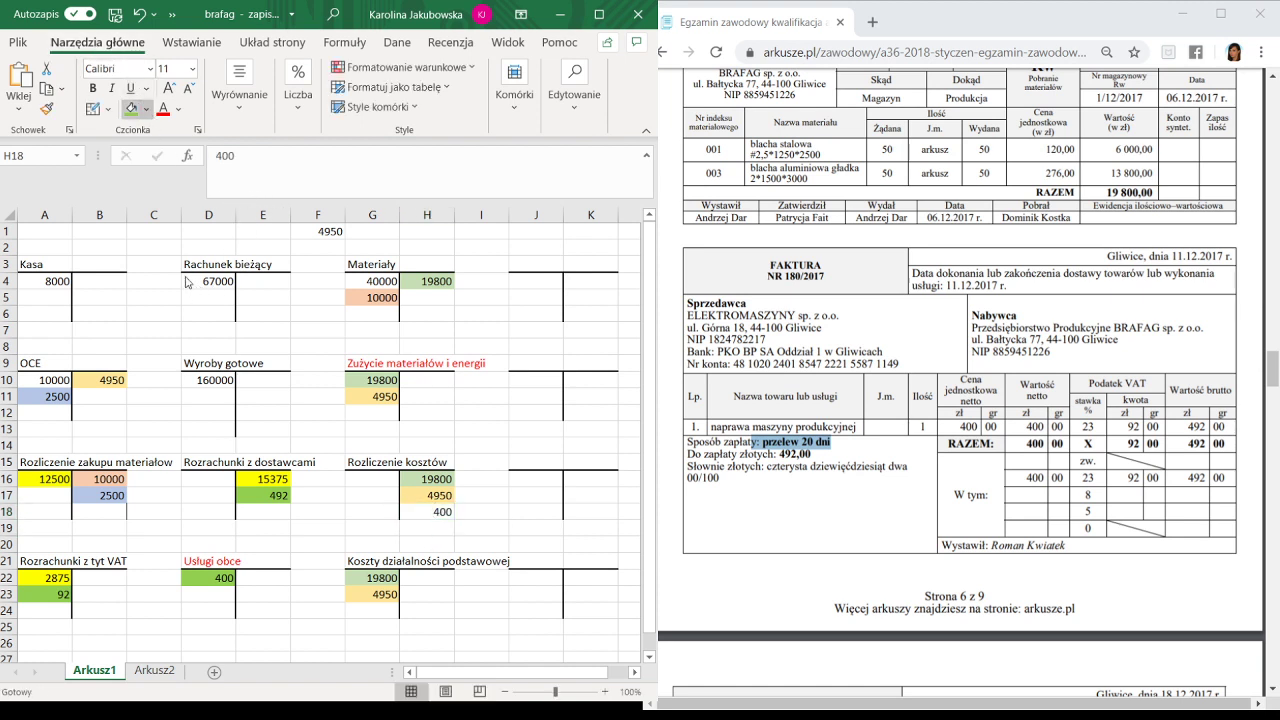
pyautogui.click(494, 460)
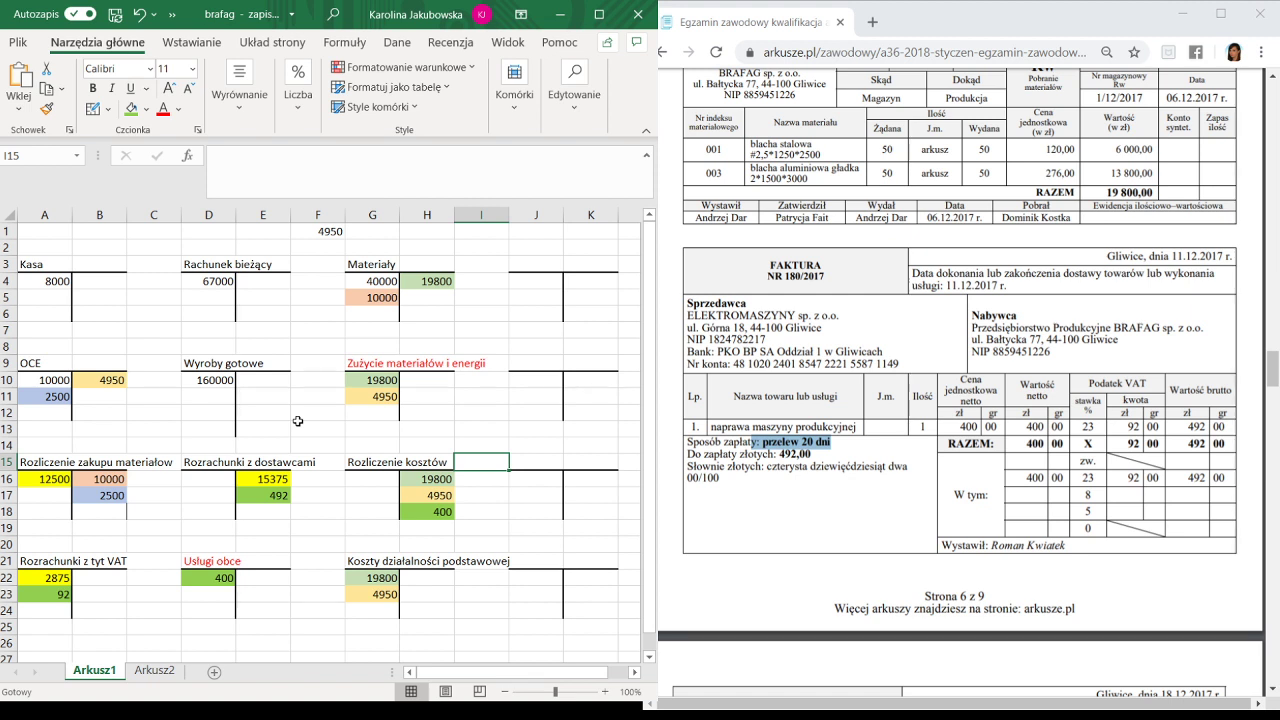
# Title the empty T-account in J3 Koszty wydziałowe.
pyautogui.click(535, 264)
pyautogui.write('Ko')
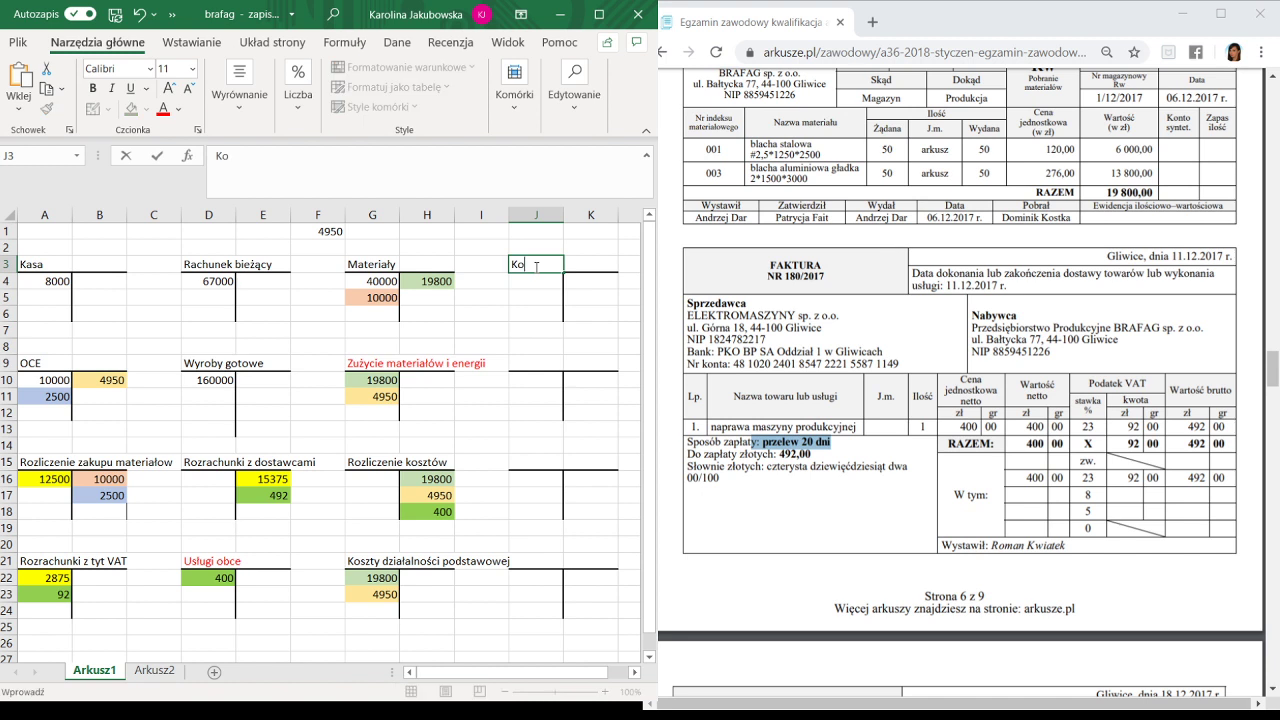
pyautogui.write('szty wydziałowe')
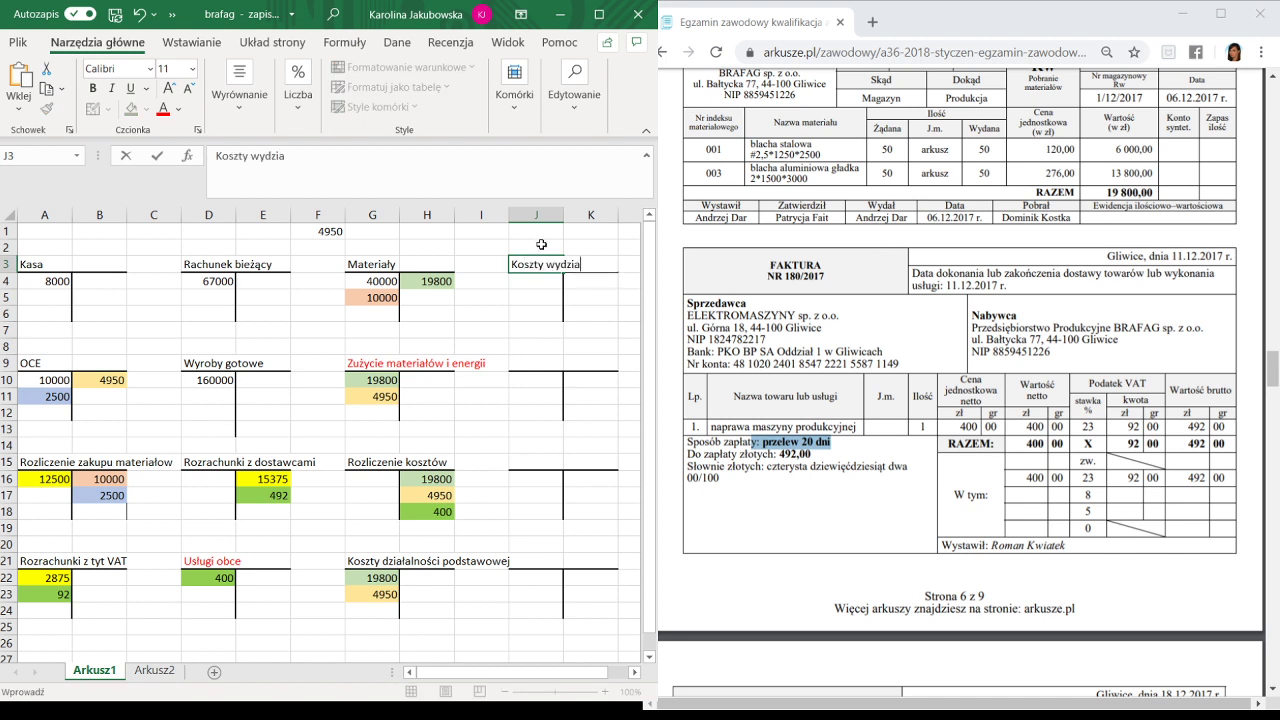
pyautogui.click(540, 288)
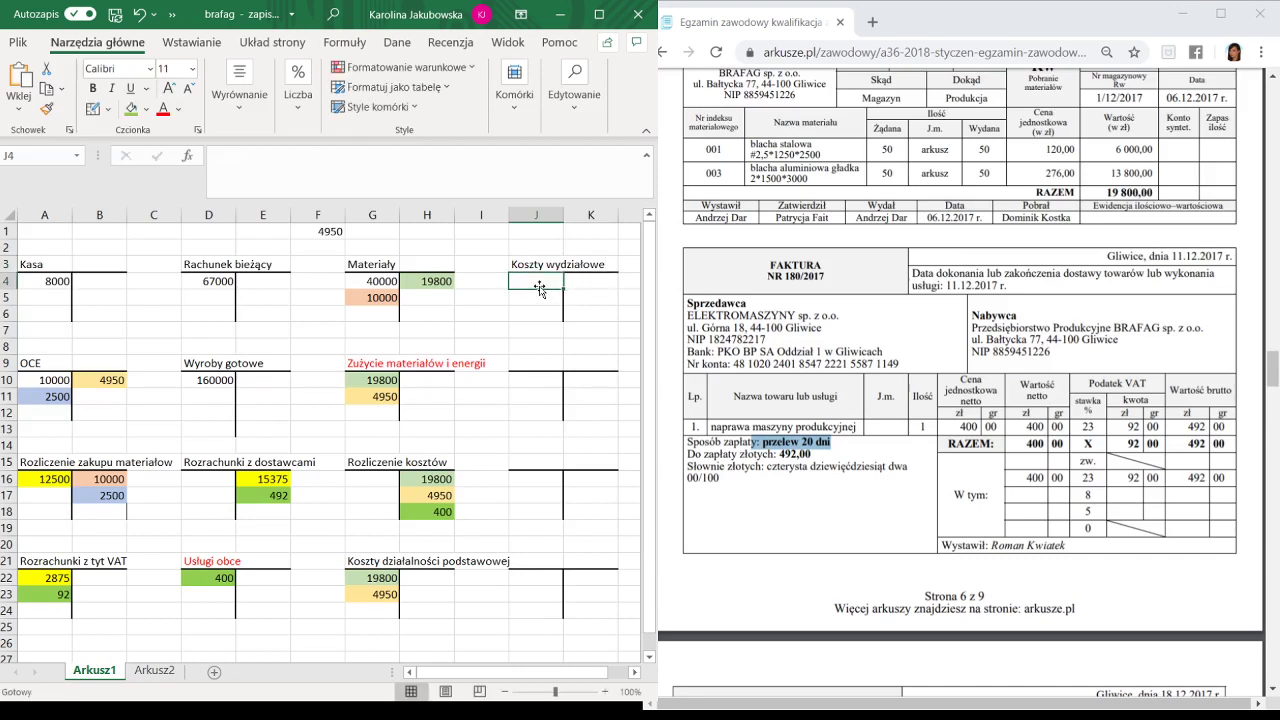
pyautogui.press('Left')
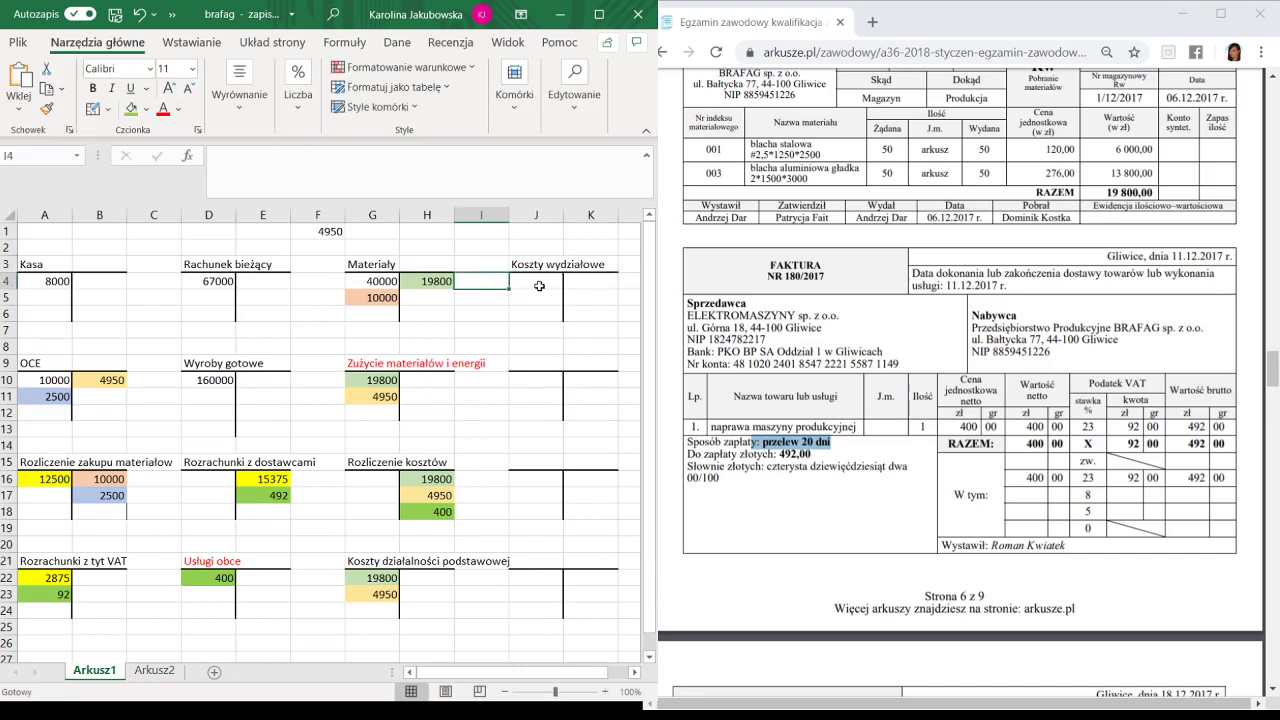
# Post 400 as a debit to Koszty wydziałowe in J4 and fill it with the same green.
pyautogui.click(540, 288)
pyautogui.write('400')
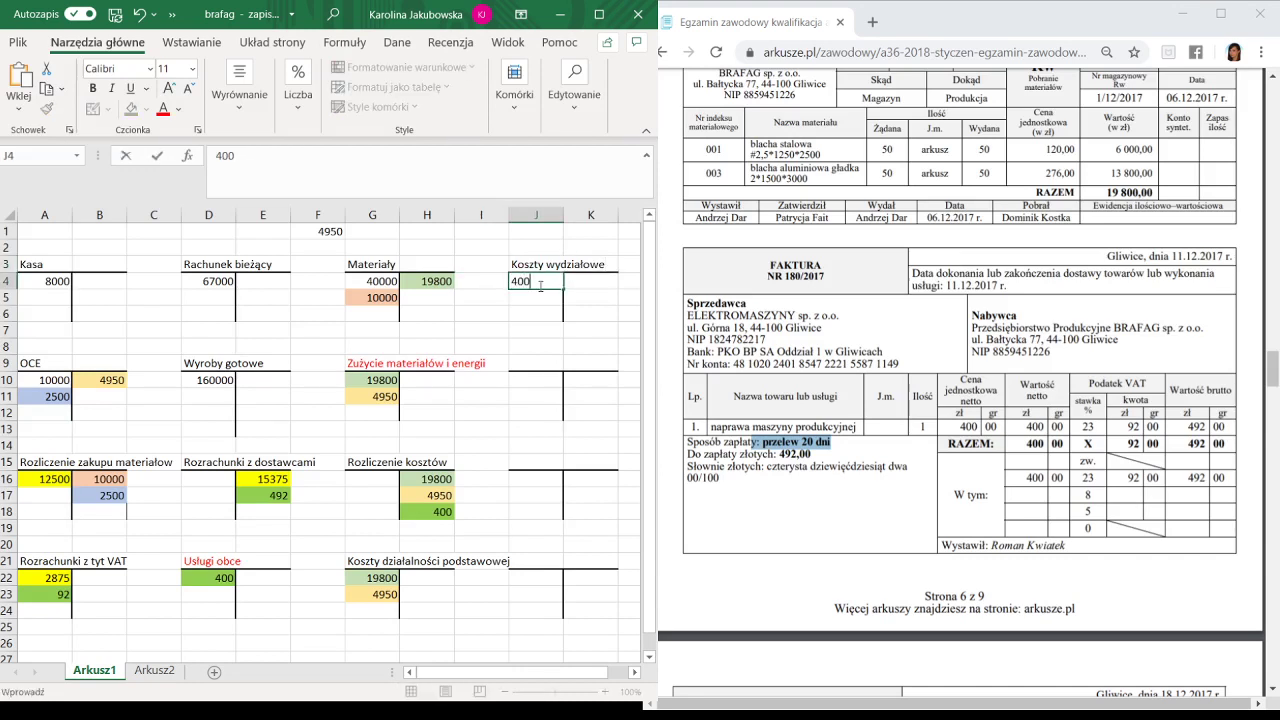
pyautogui.press('Return')
pyautogui.press('Return')
pyautogui.click(548, 283)
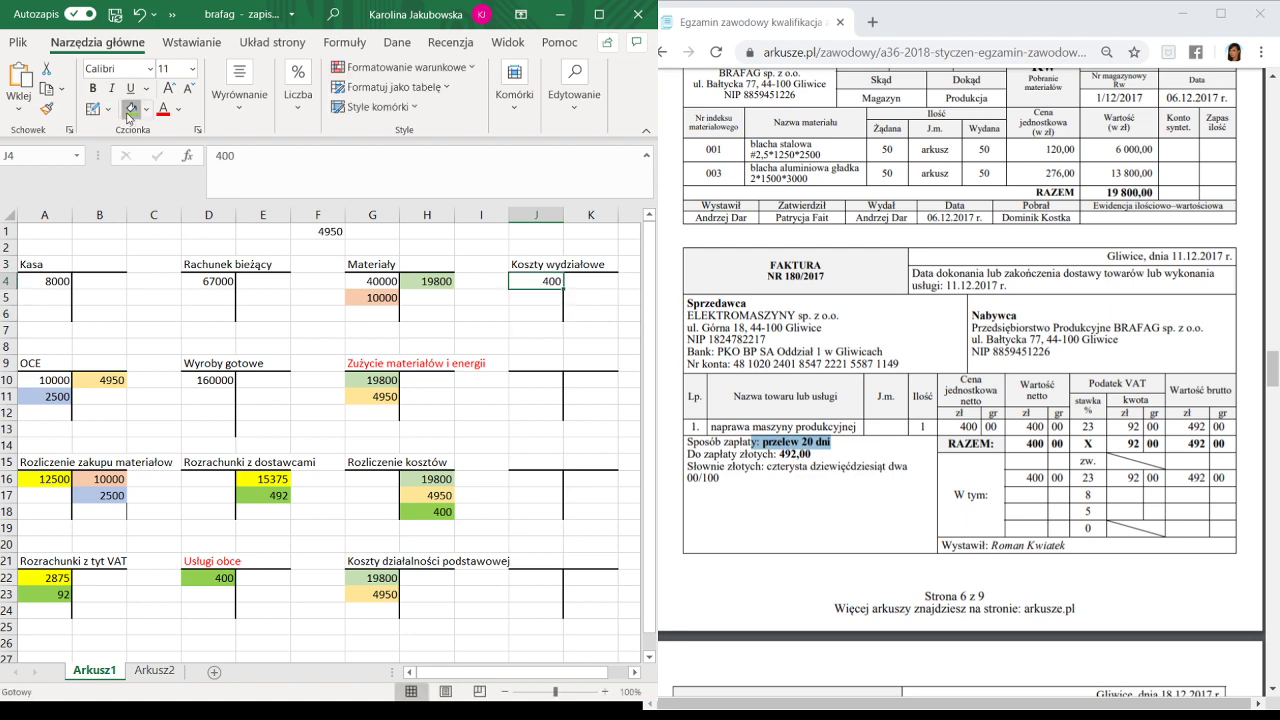
pyautogui.click(131, 108)
# Consult sales invoice 1/12/2017 and title the empty T-account in J9 Przychody ze sprzedaży wg.
pyautogui.click(1101, 383)
pyautogui.scroll(-5, 1101, 383)
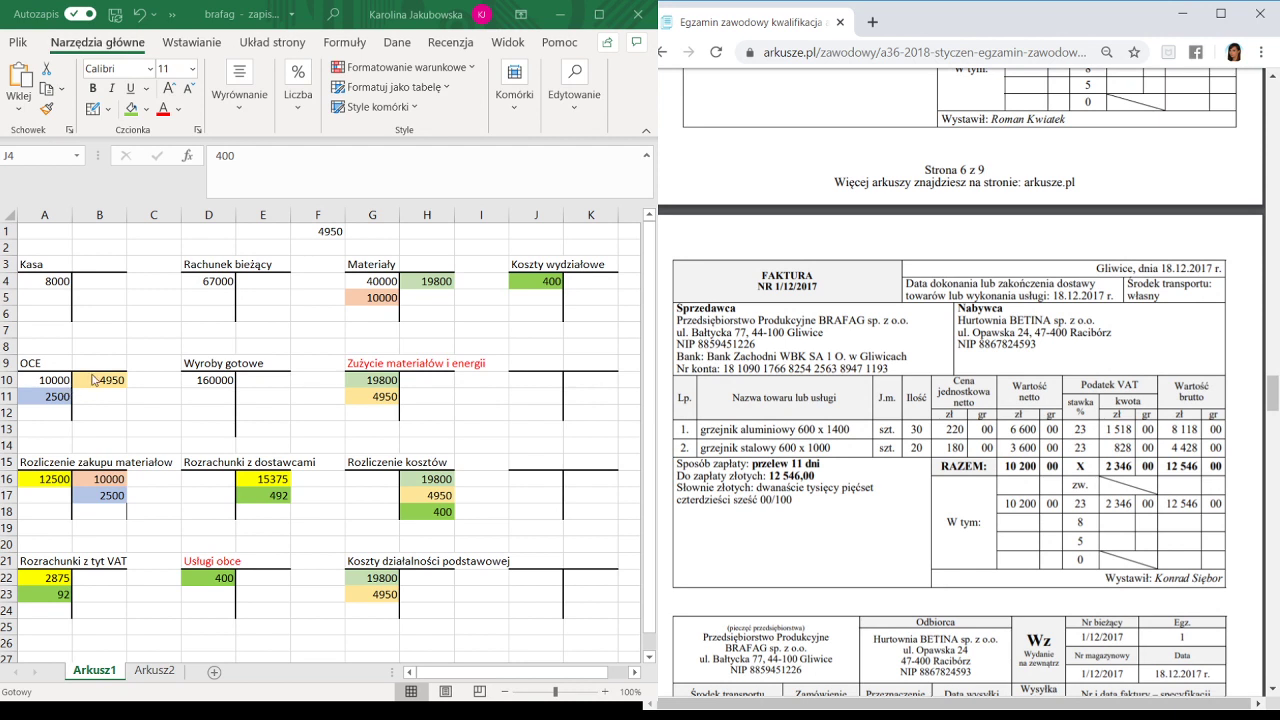
pyautogui.click(548, 363)
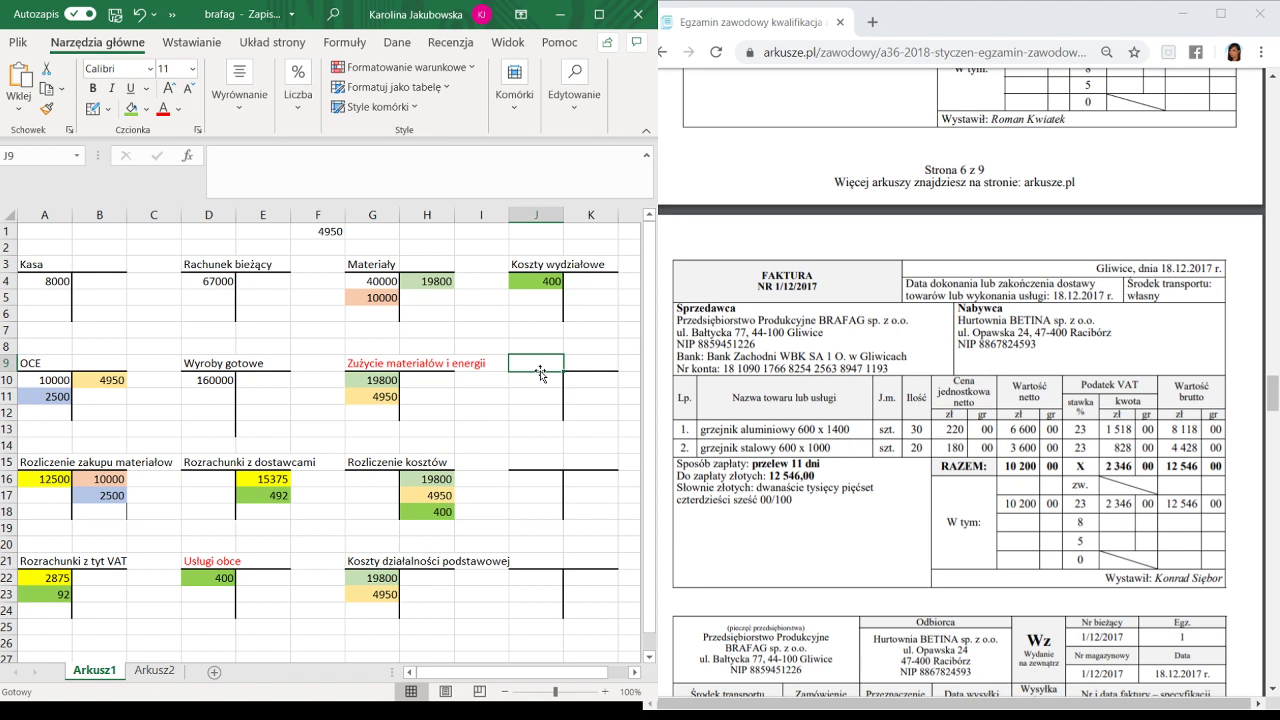
pyautogui.write('Przychody z')
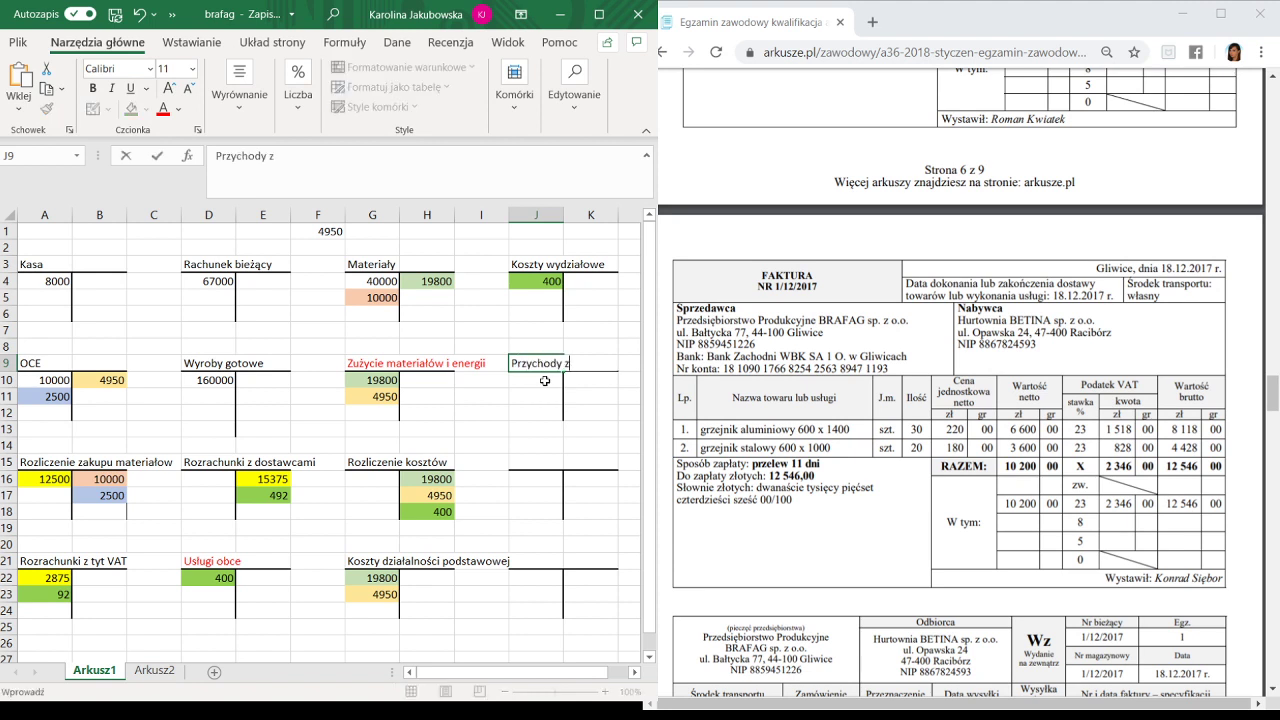
pyautogui.write('e sprzedaży wg')
pyautogui.press('Return')
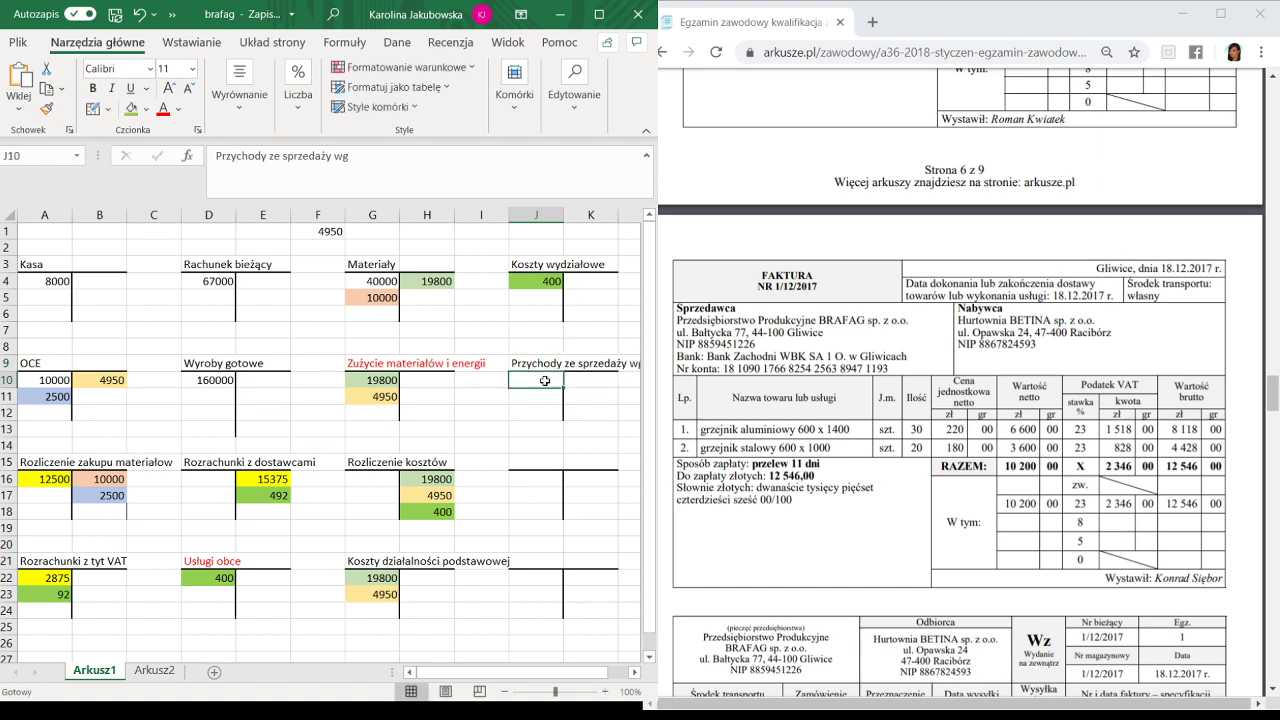
# Title the empty T-account in J15 Rozrachunki z odbiorcami.
pyautogui.click(552, 461)
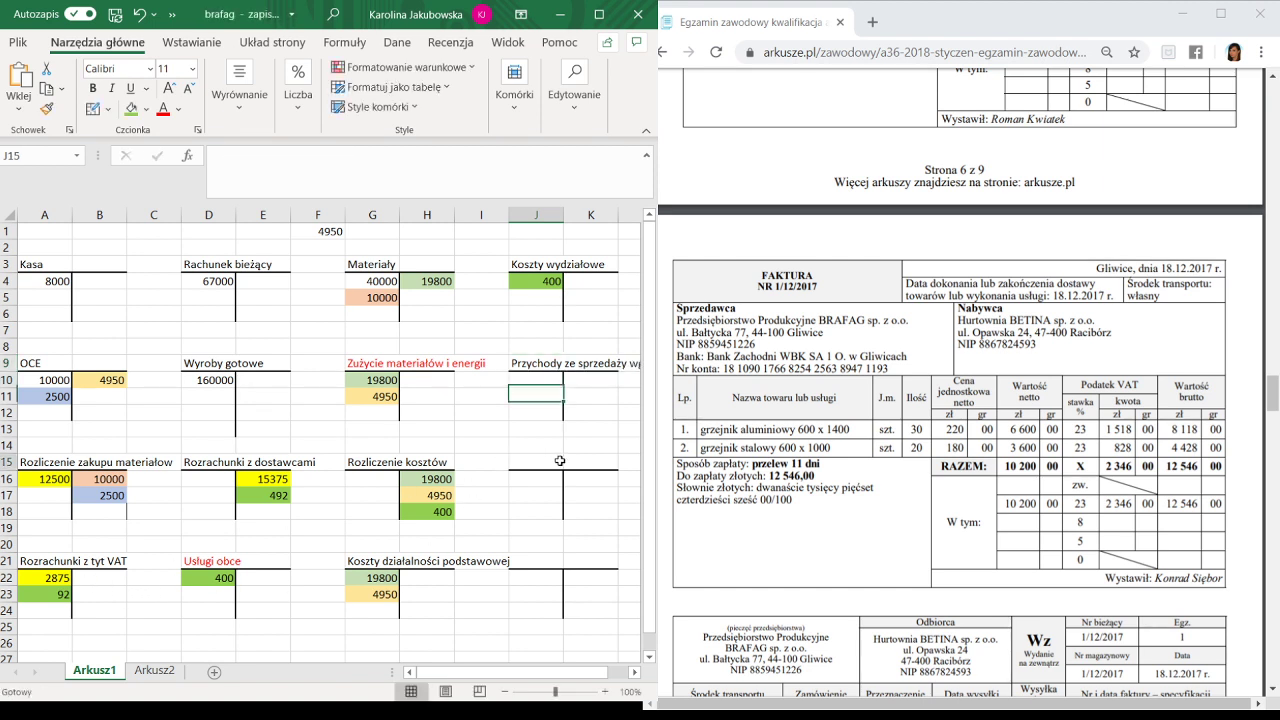
pyautogui.write('Rozrachun')
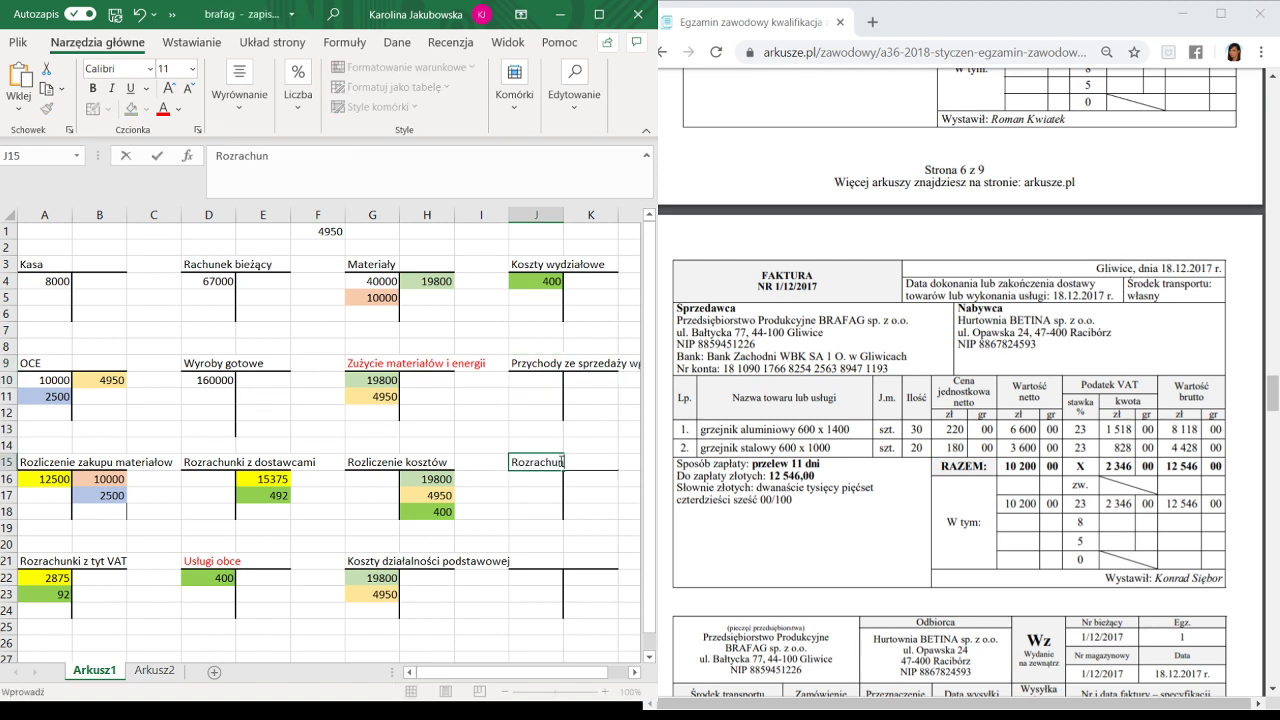
pyautogui.write('ki z odbiorcami')
pyautogui.press('Return')
# Post the sales invoice's net 10200 as a credit in K10, VAT 2346 as a credit in B22 and gross 12546 as a debit in J16.
pyautogui.click(580, 379)
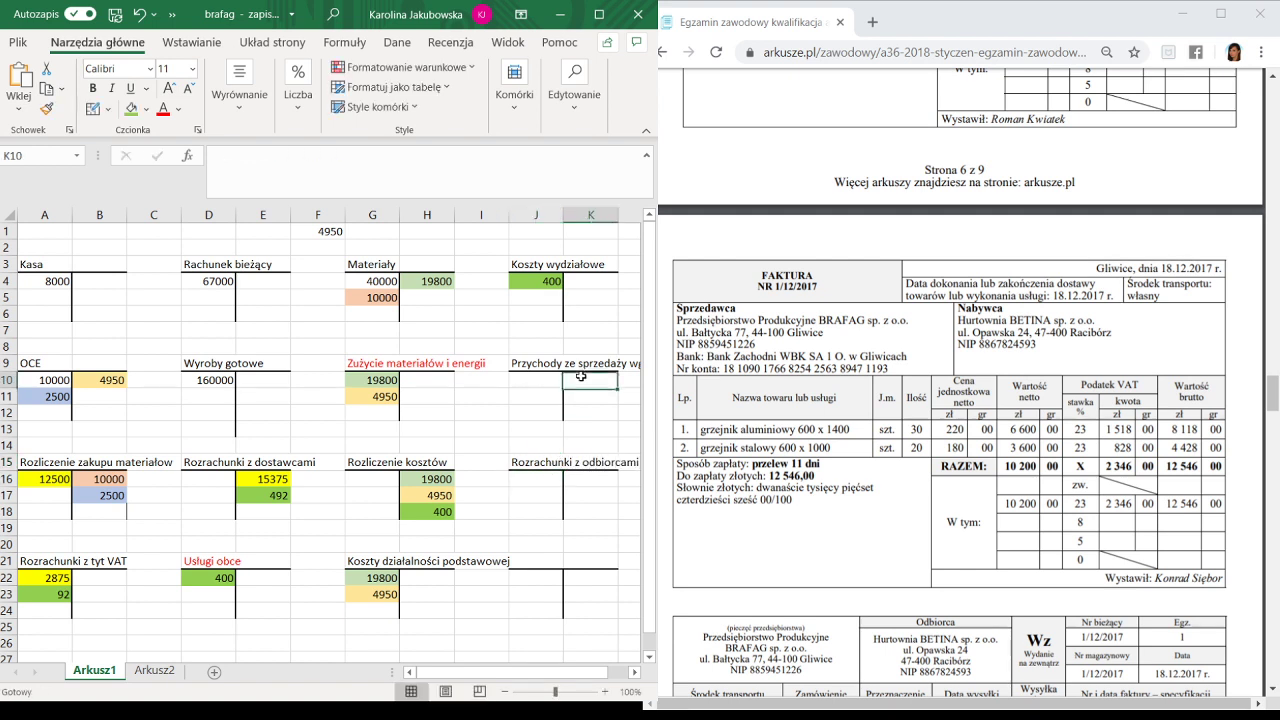
pyautogui.write('10200')
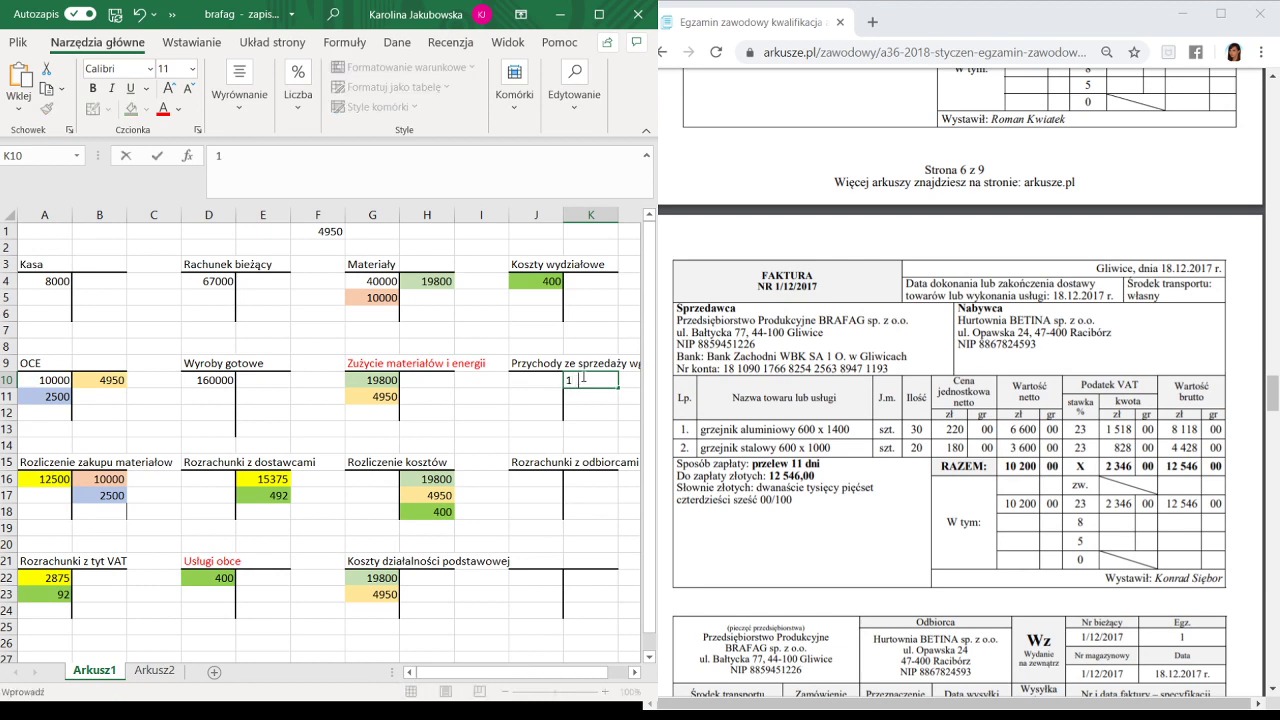
pyautogui.click(100, 577)
pyautogui.write('23')
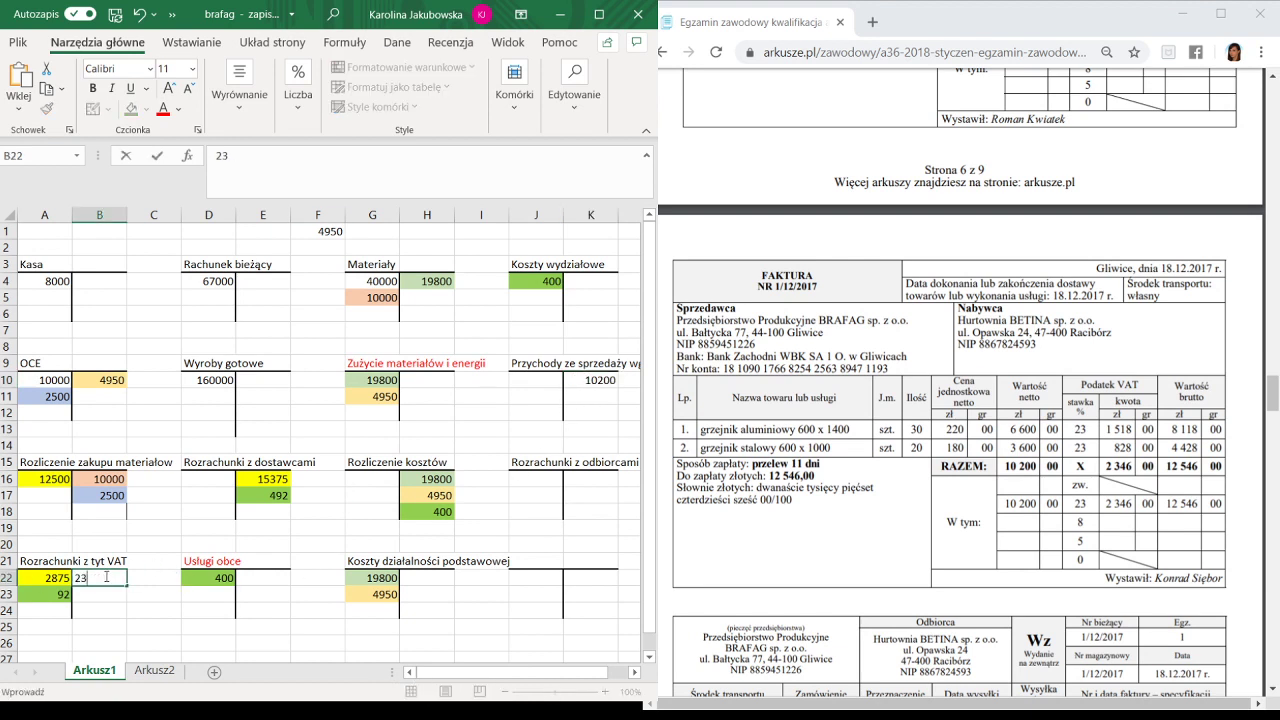
pyautogui.write('46')
pyautogui.click(550, 479)
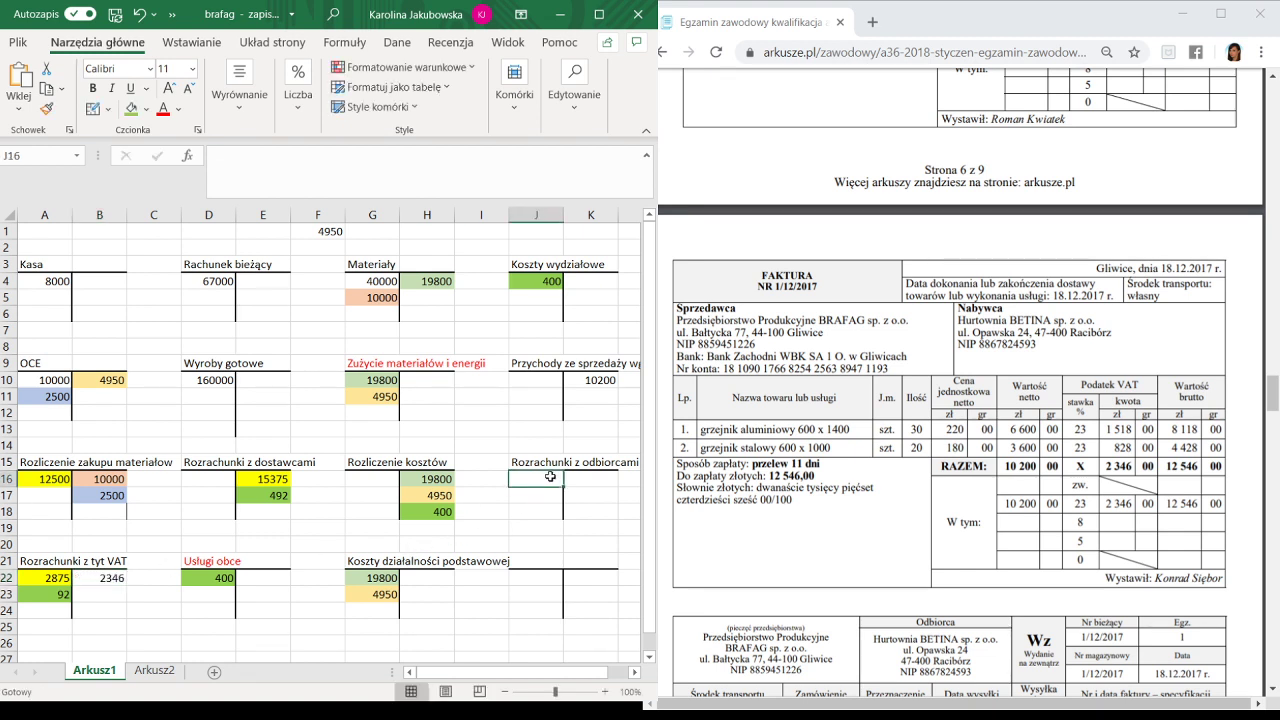
pyautogui.write('12546')
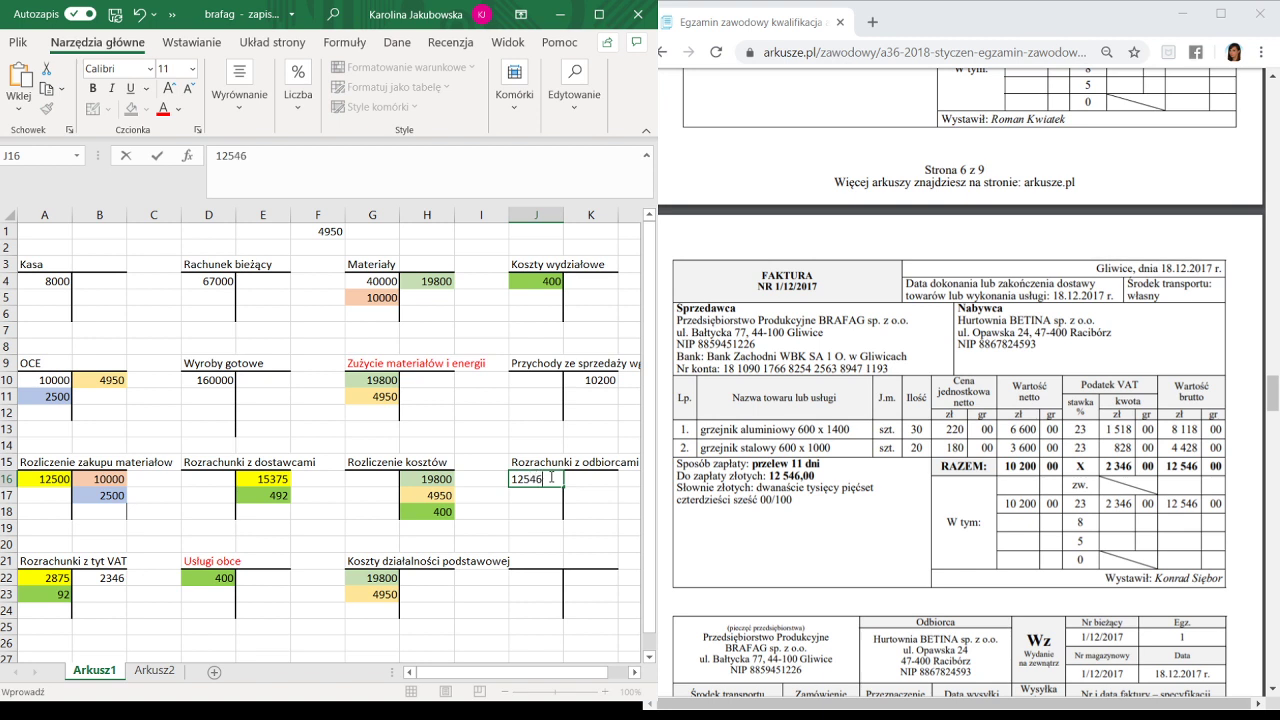
pyautogui.press('Return')
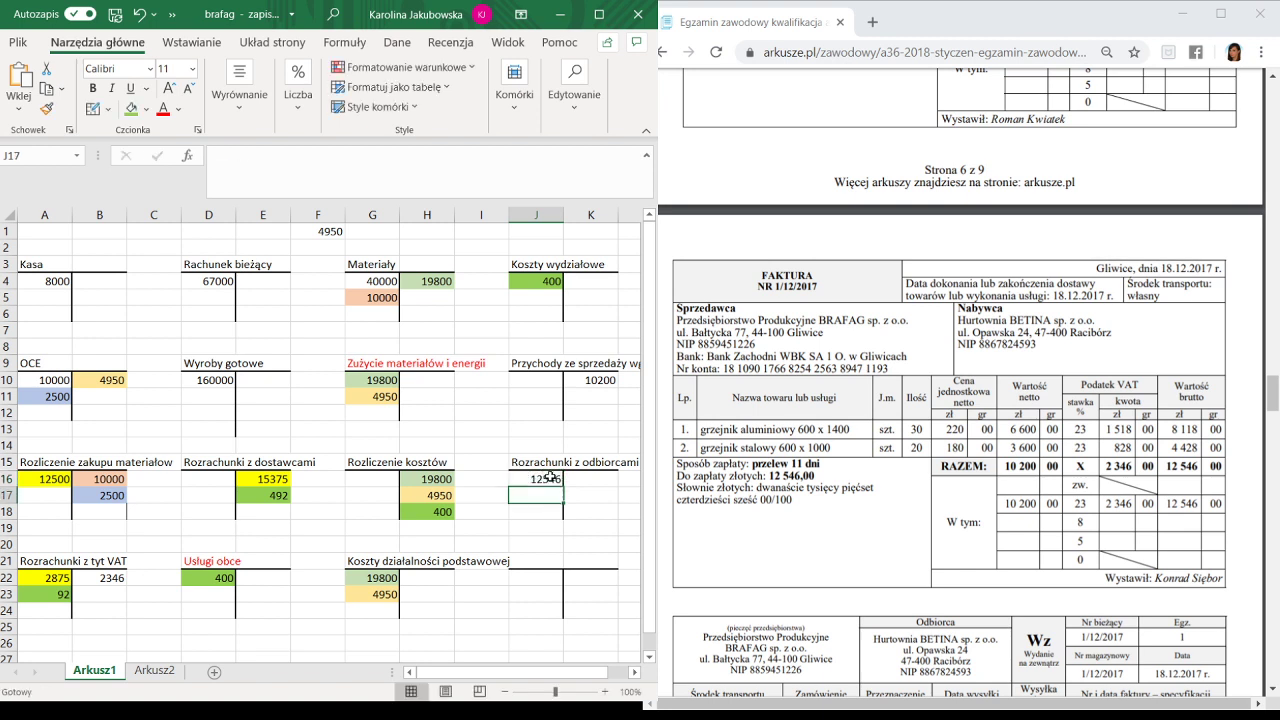
# Fill the sales invoice postings in K10, J16 and B22 with blue.
pyautogui.click(594, 379)
pyautogui.keyDown('ctrl'); pyautogui.click(539, 481); pyautogui.keyUp('ctrl')
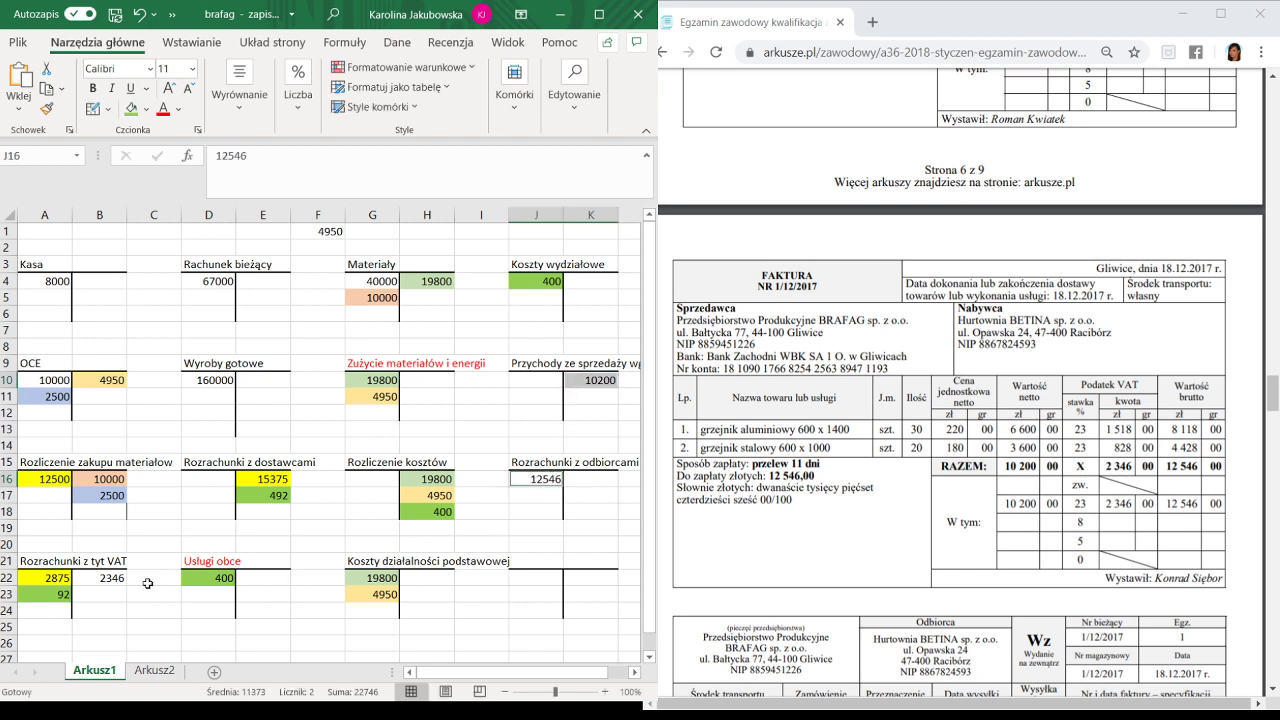
pyautogui.keyDown('ctrl'); pyautogui.click(110, 580); pyautogui.keyUp('ctrl')
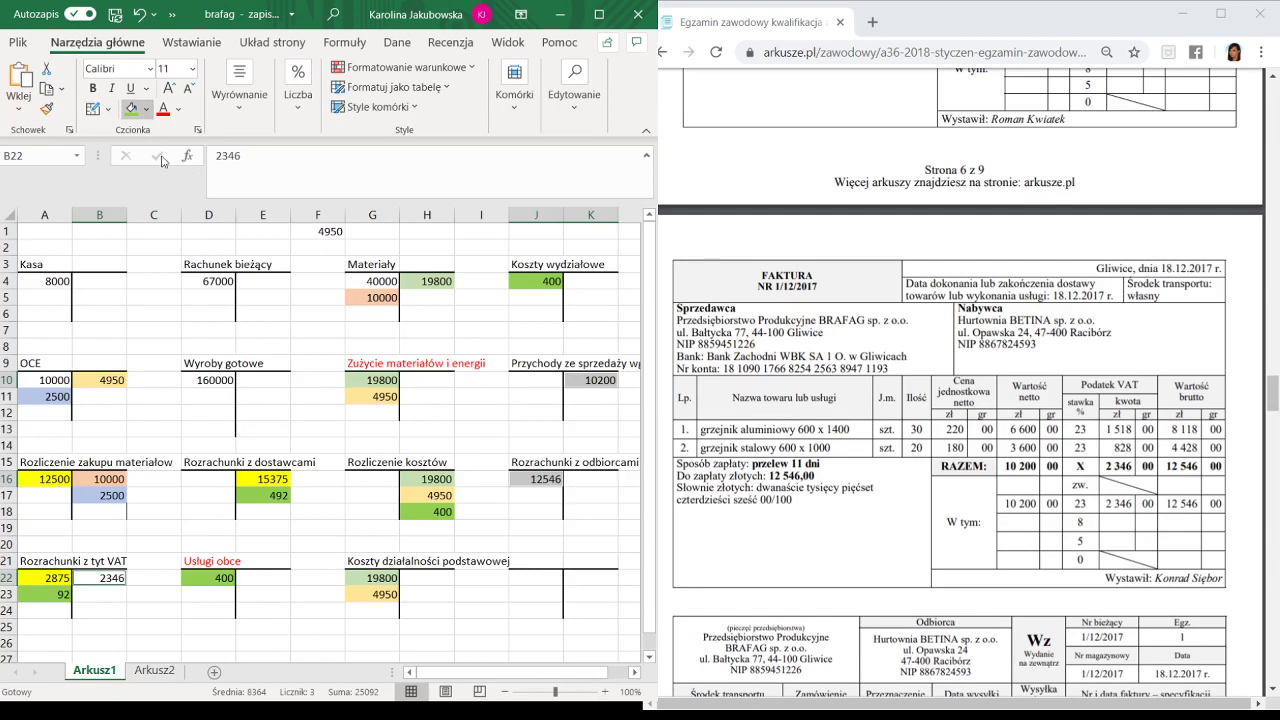
pyautogui.click(132, 108)
# Consult goods issue note Wz 1/12/2017 and post its 5100 total as a credit to Wyroby gotowe in E10.
pyautogui.click(536, 560)
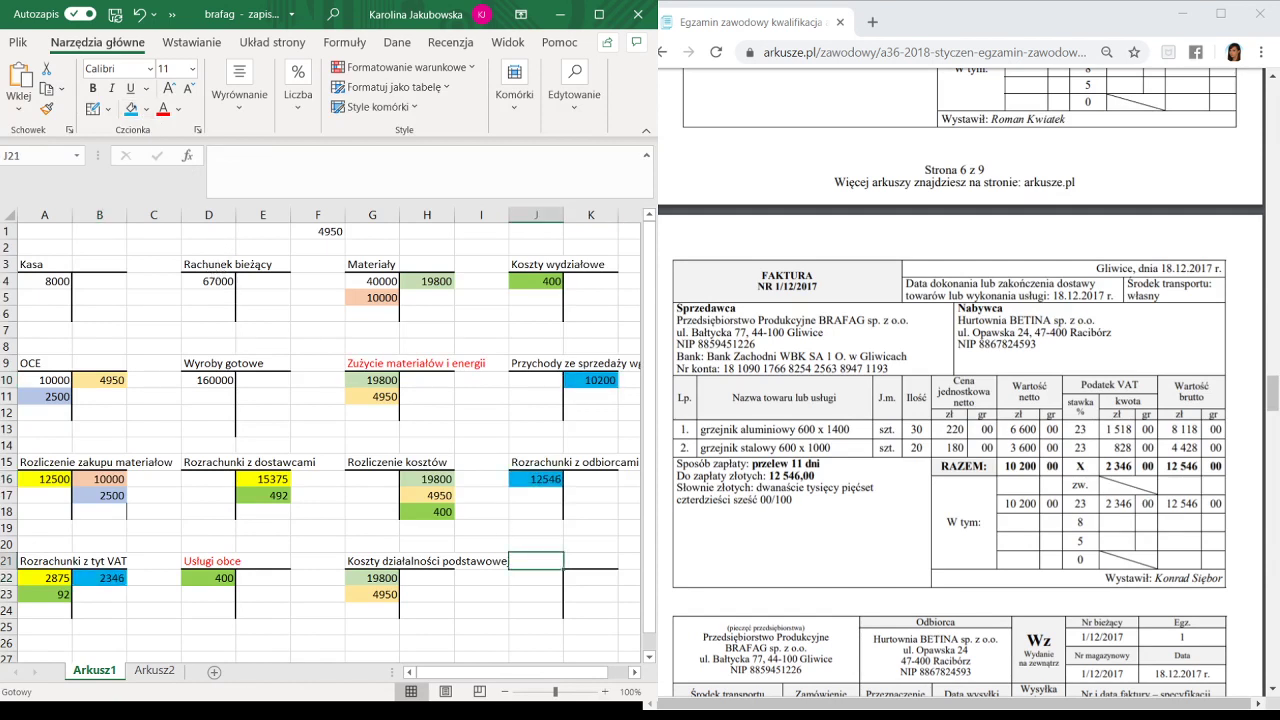
pyautogui.scroll(-5, 1075, 476)
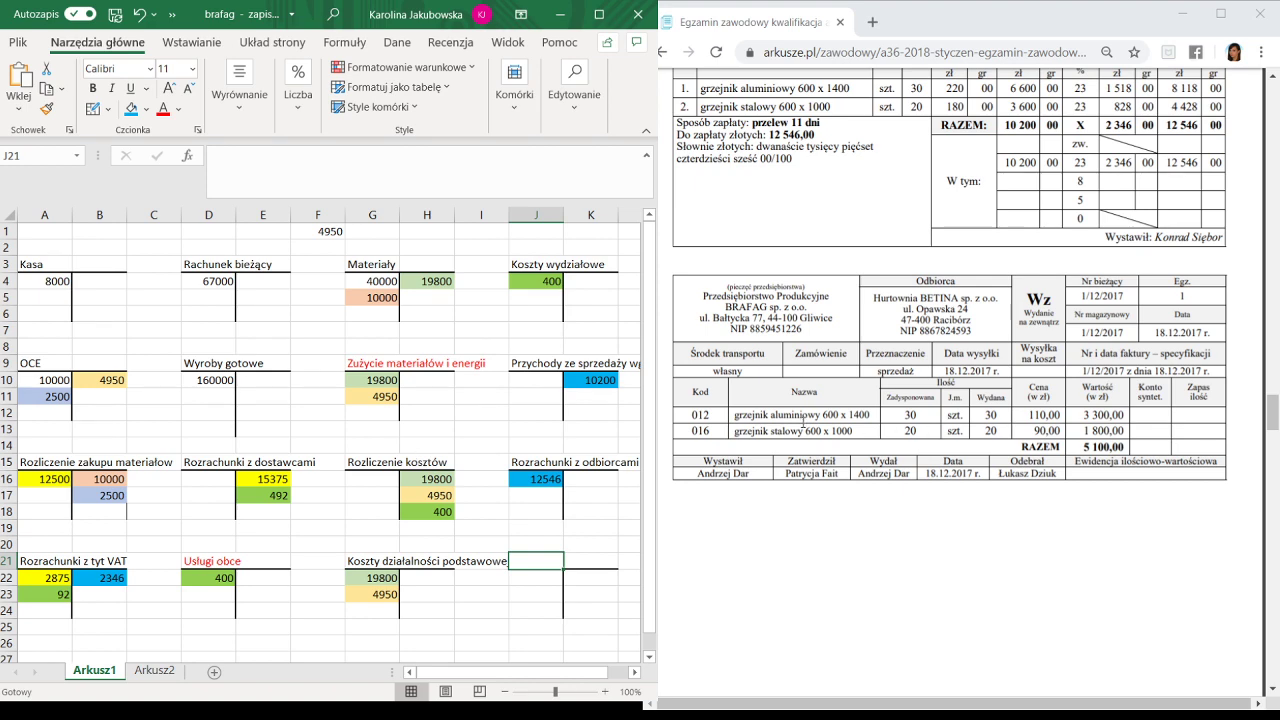
pyautogui.scroll(8, 800, 422)
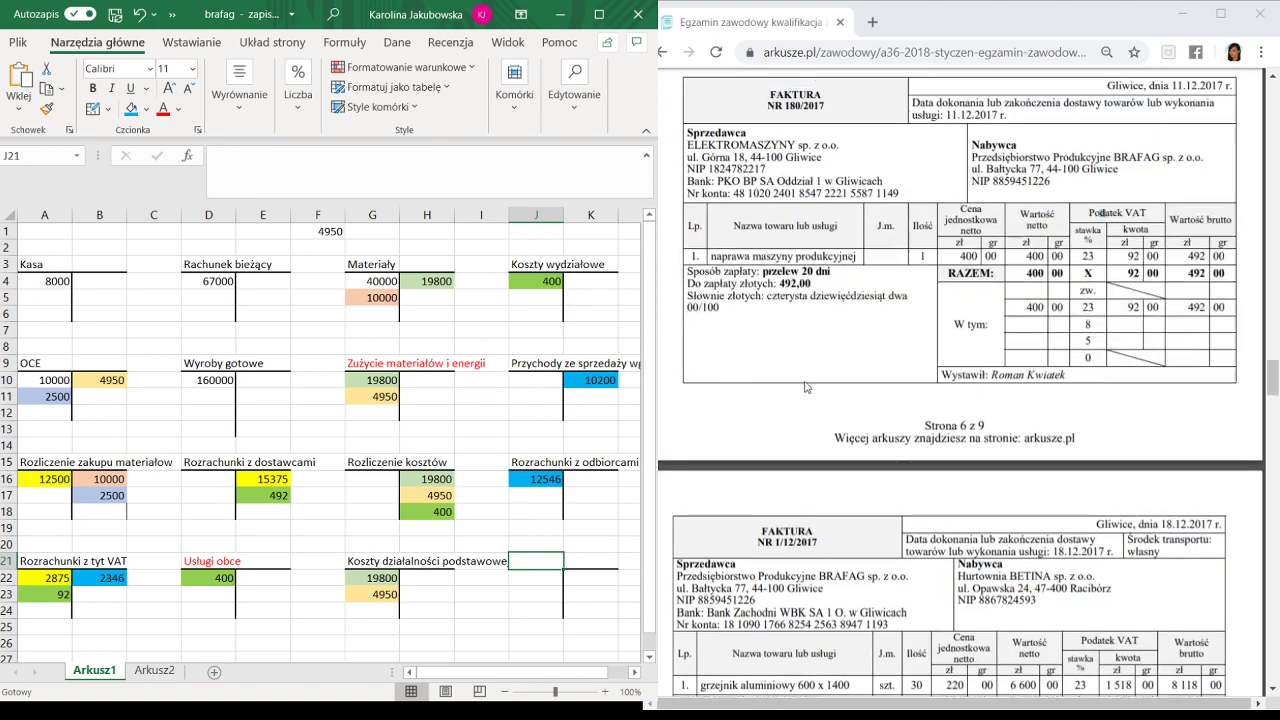
pyautogui.scroll(5, 773, 423)
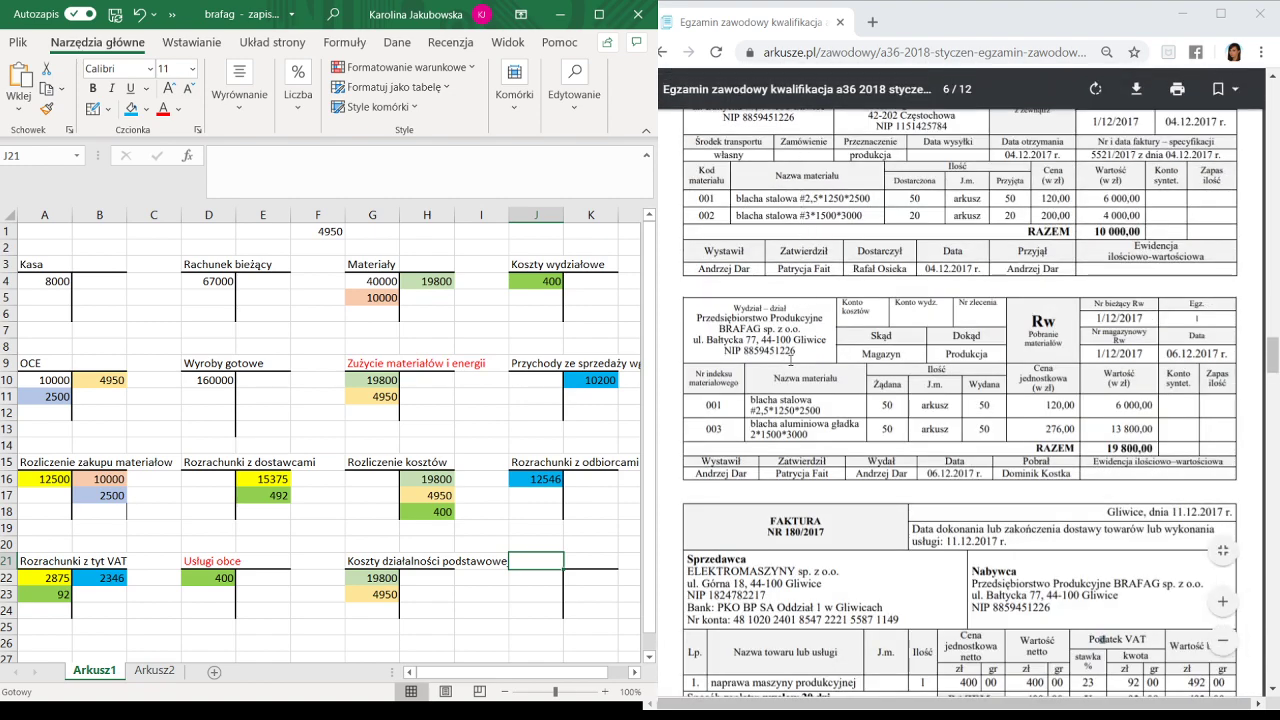
pyautogui.scroll(-15, 790, 360)
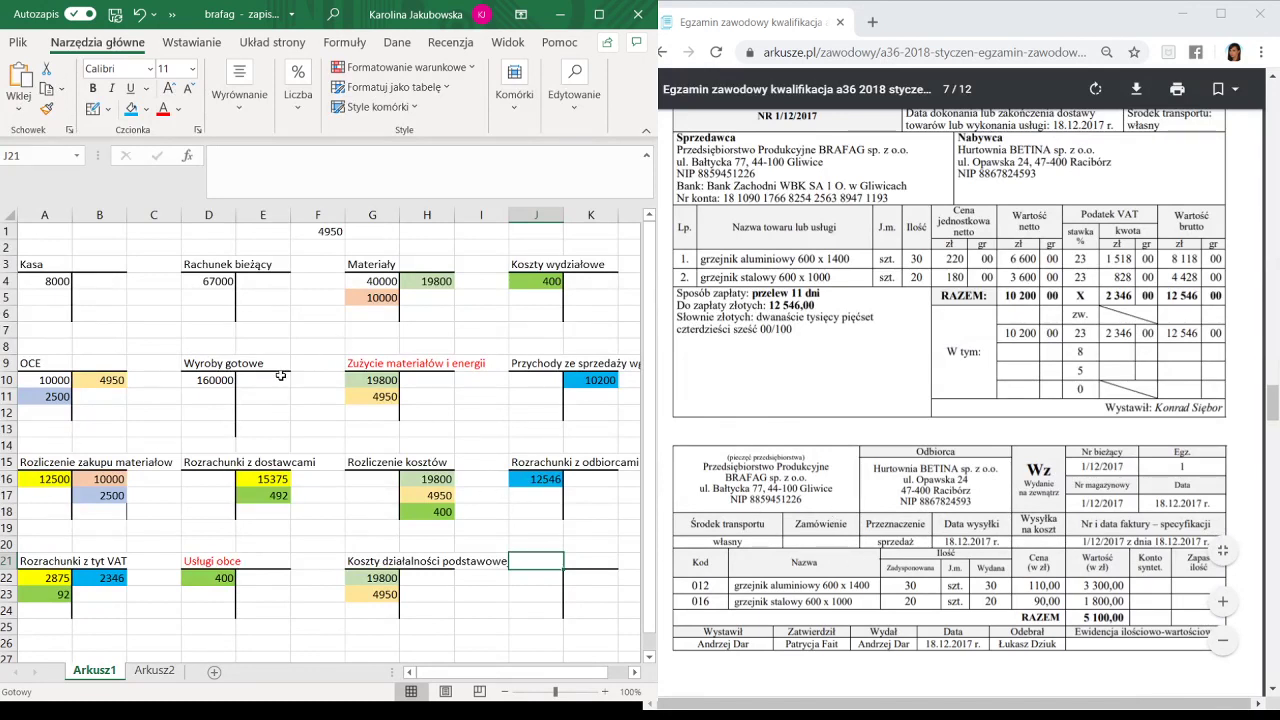
pyautogui.click(273, 378)
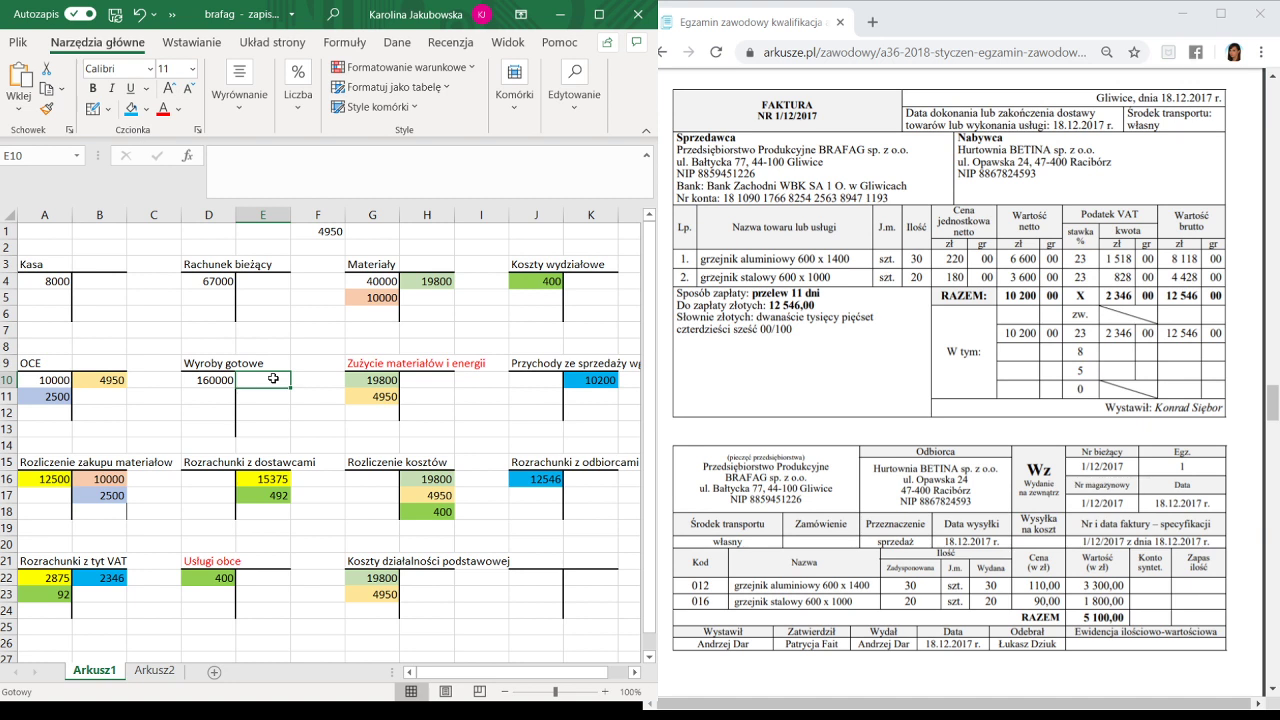
pyautogui.write('5100')
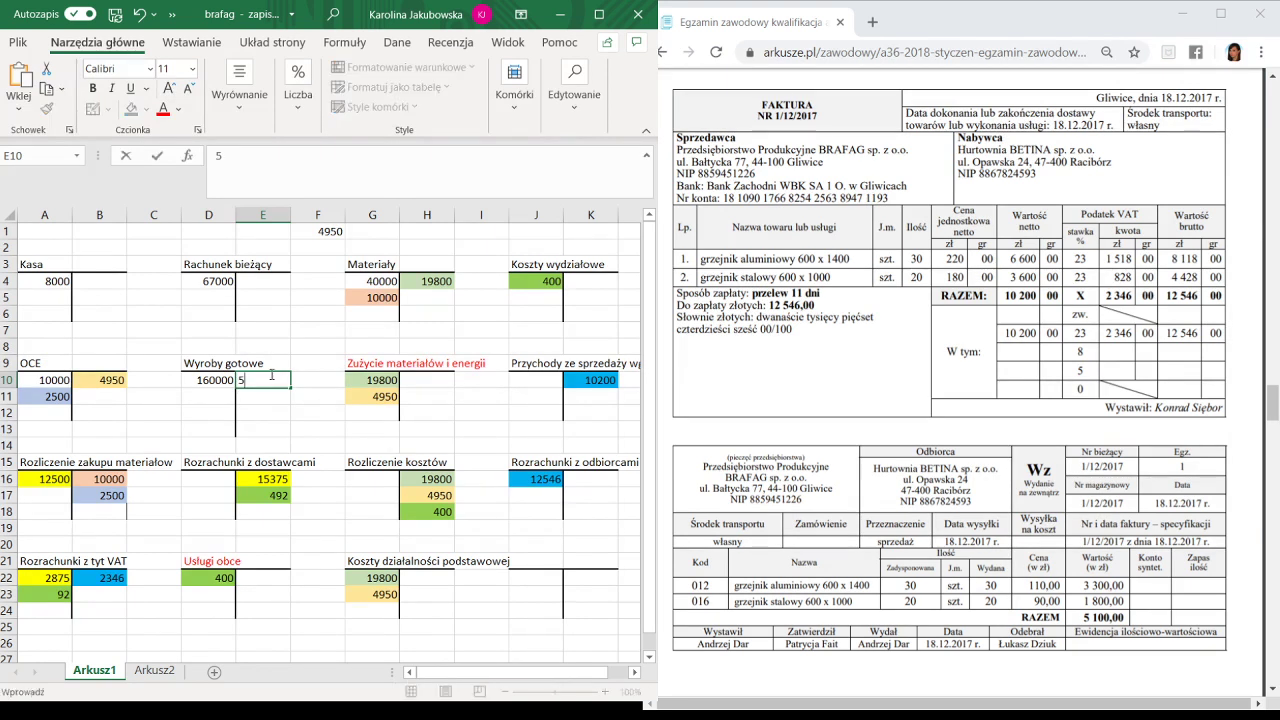
# Title the empty T-account in J21 by copying Koszt sprzedanych wyrobów gotowych from the exam paper's chart of accounts.
pyautogui.click(540, 556)
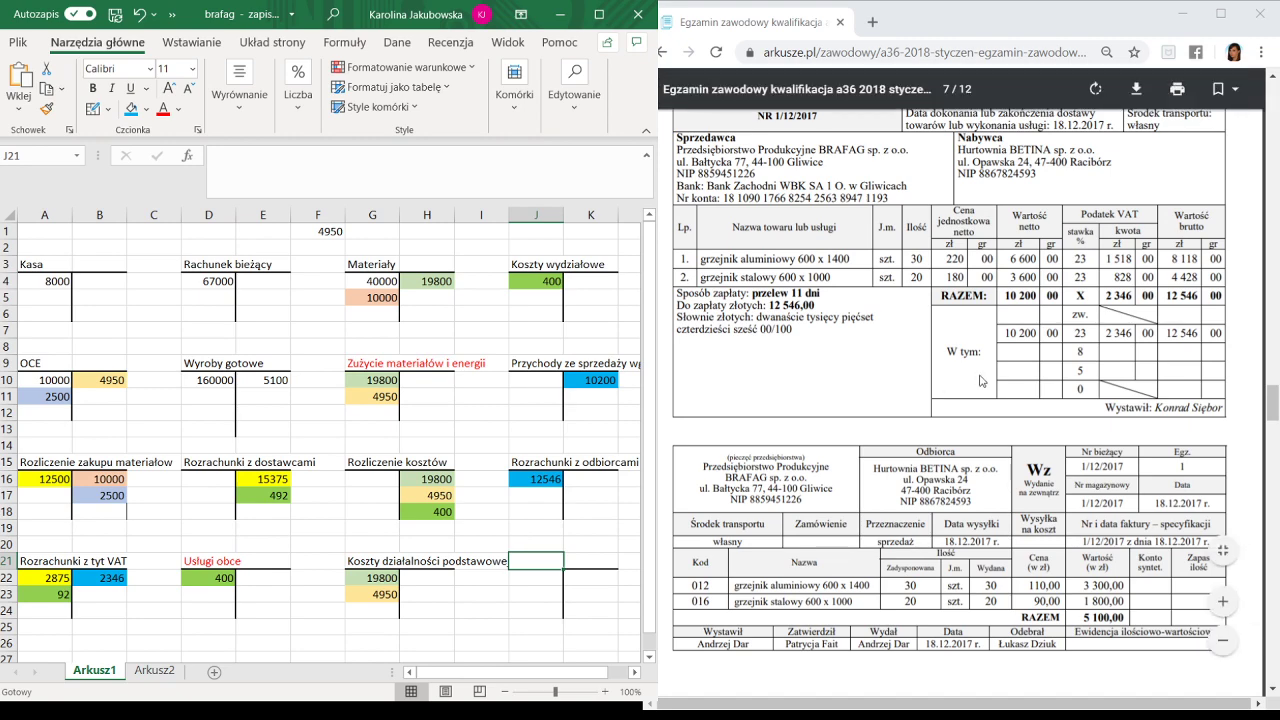
pyautogui.scroll(10, 979, 380)
pyautogui.scroll(10, 979, 351)
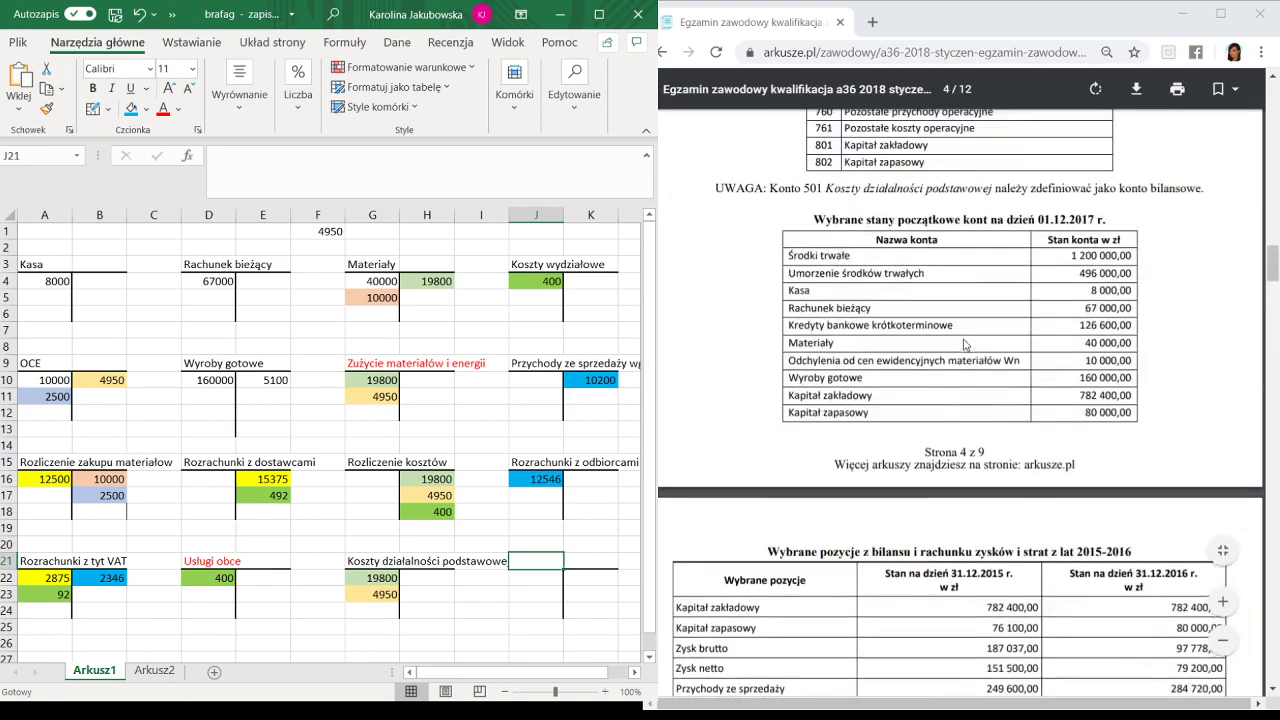
pyautogui.moveTo(1024, 314); pyautogui.dragTo(849, 313)
pyautogui.hotkey('ctrl', 'c')
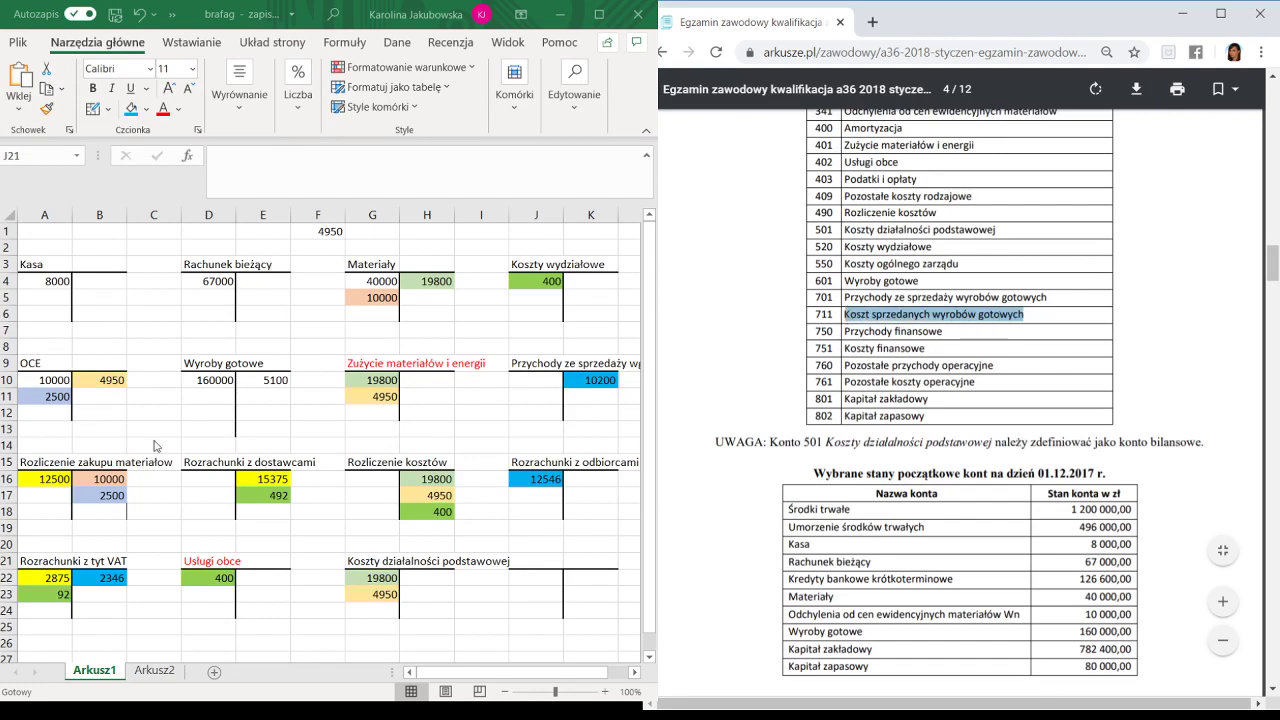
pyautogui.click(543, 557)
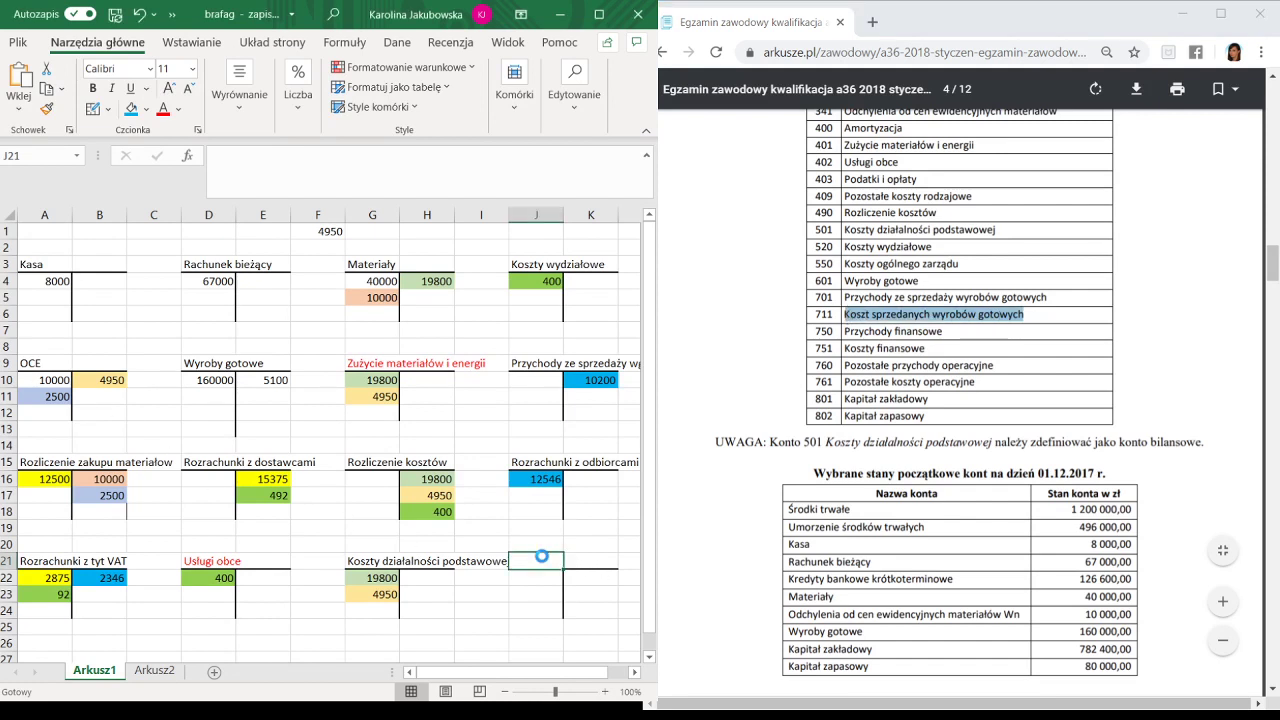
pyautogui.hotkey('ctrl', 'v')
# Post 5100 as a debit in J22 and fill both goods issue postings, E10 and J22, with orange.
pyautogui.click(541, 578)
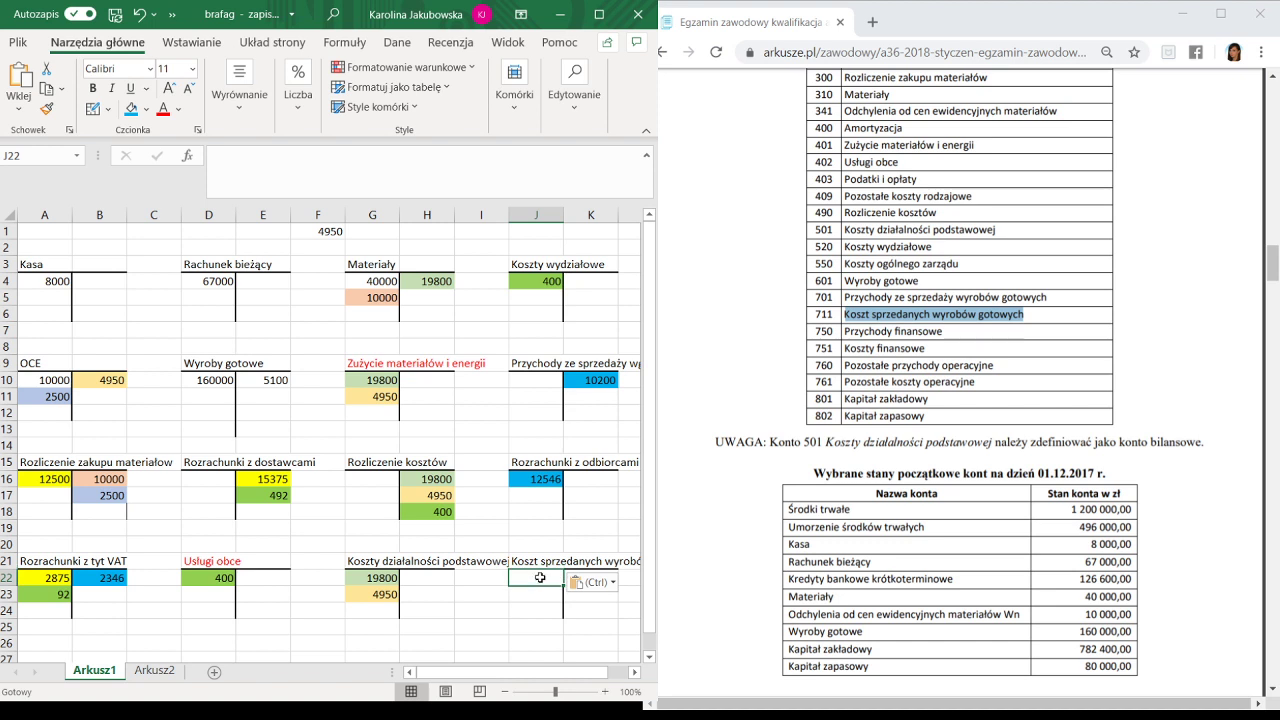
pyautogui.write('5100')
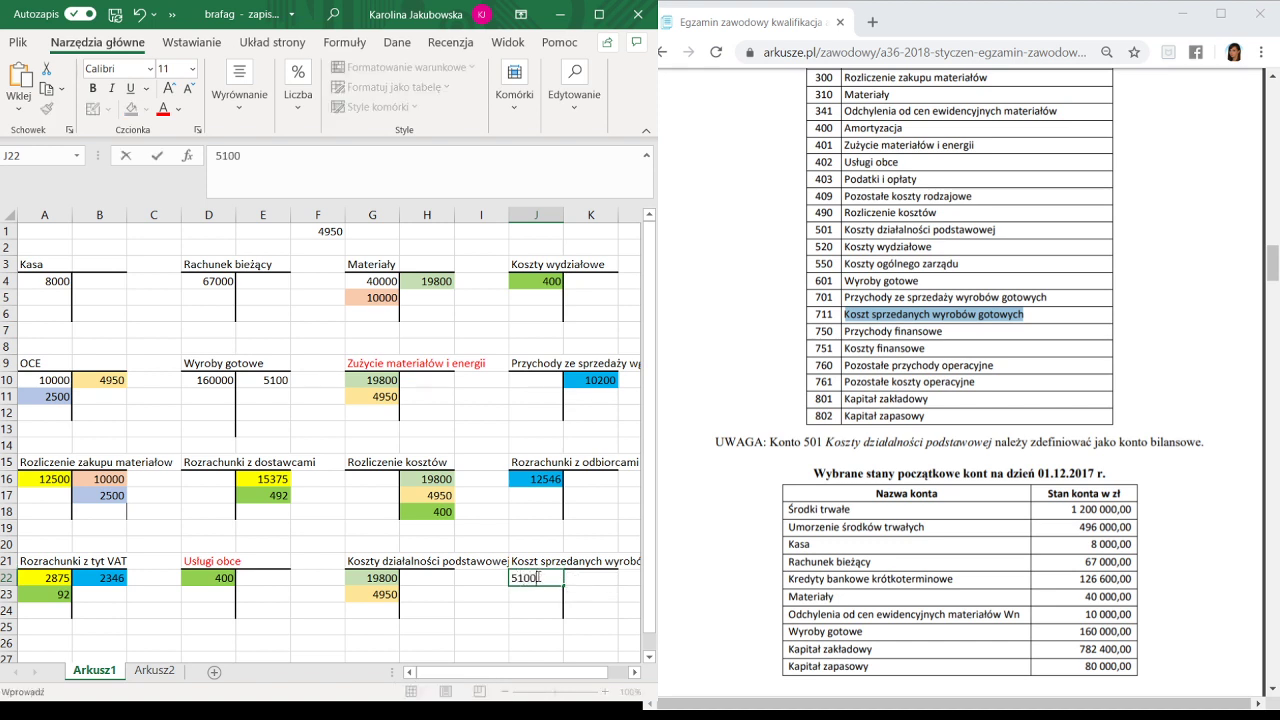
pyautogui.click(263, 380)
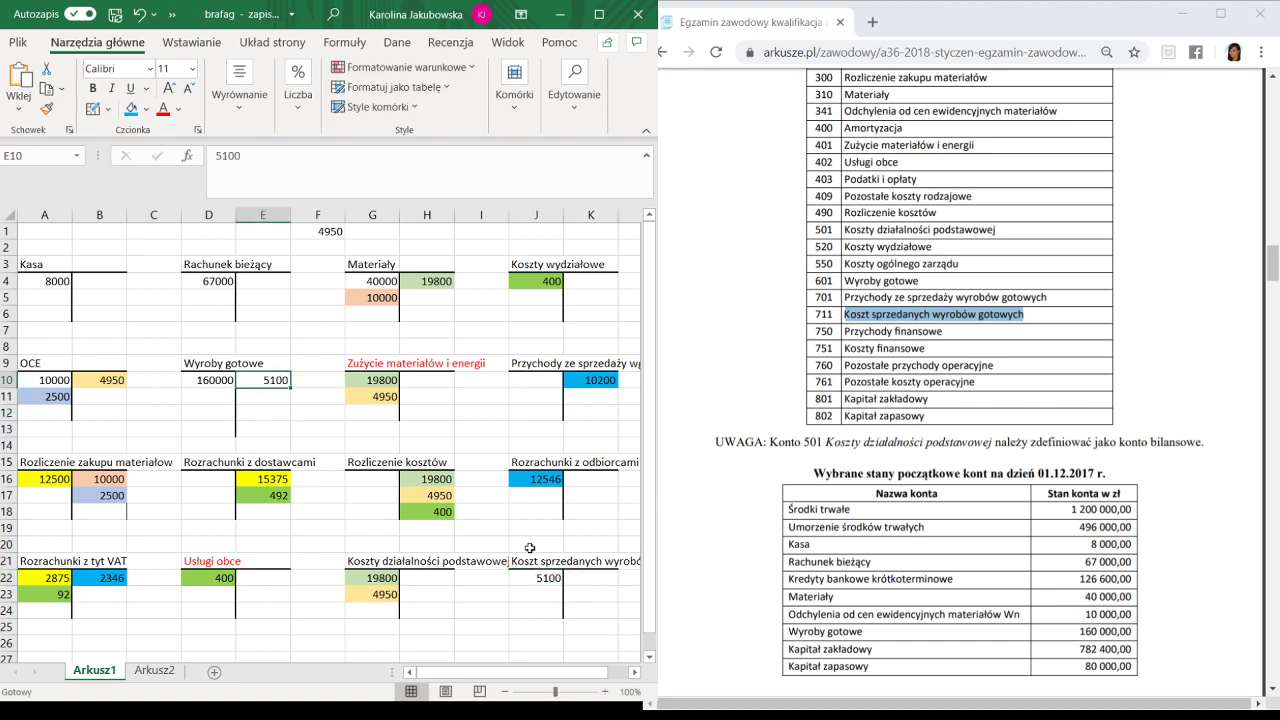
pyautogui.keyDown('ctrl'); pyautogui.click(541, 578); pyautogui.keyUp('ctrl')
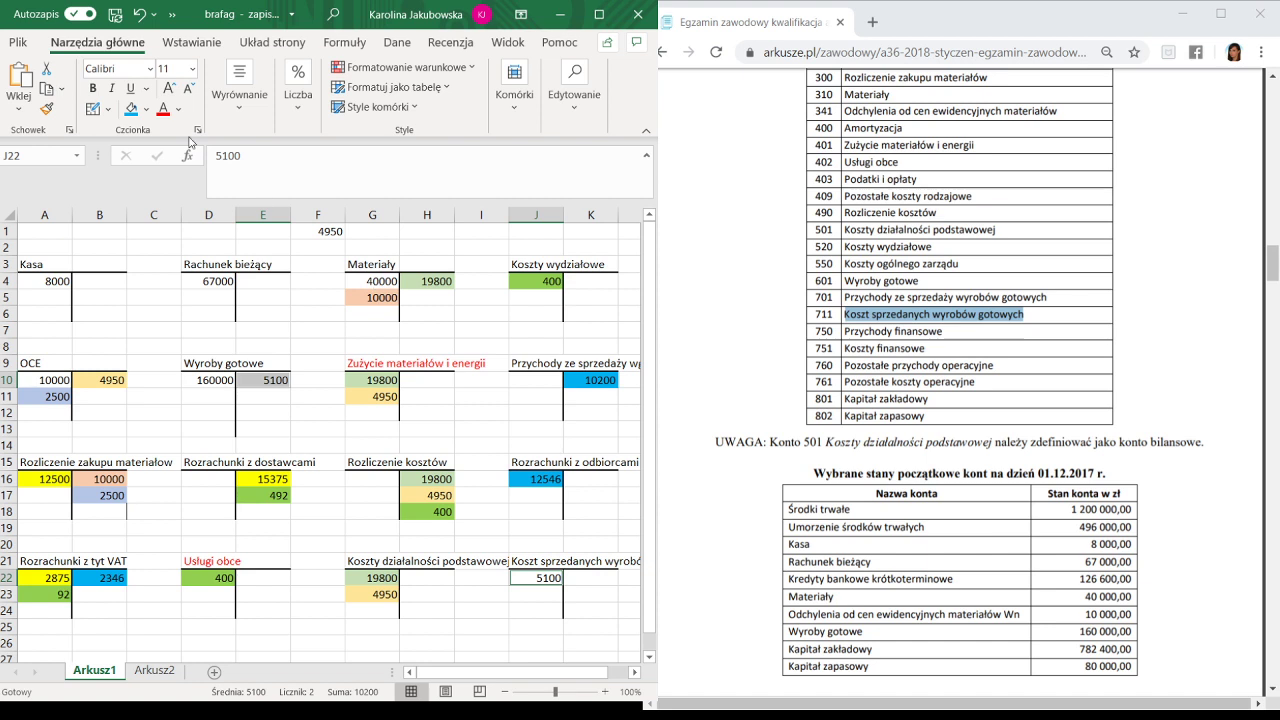
pyautogui.click(131, 108)
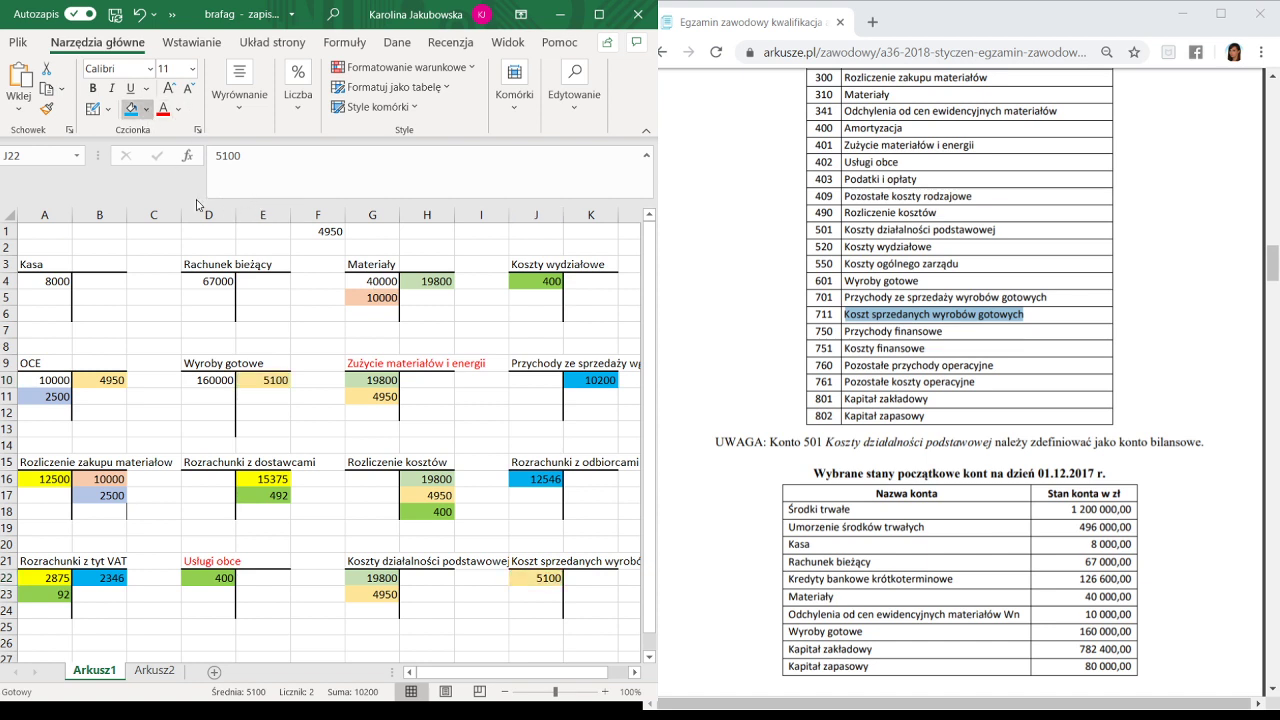
pyautogui.click(203, 210)
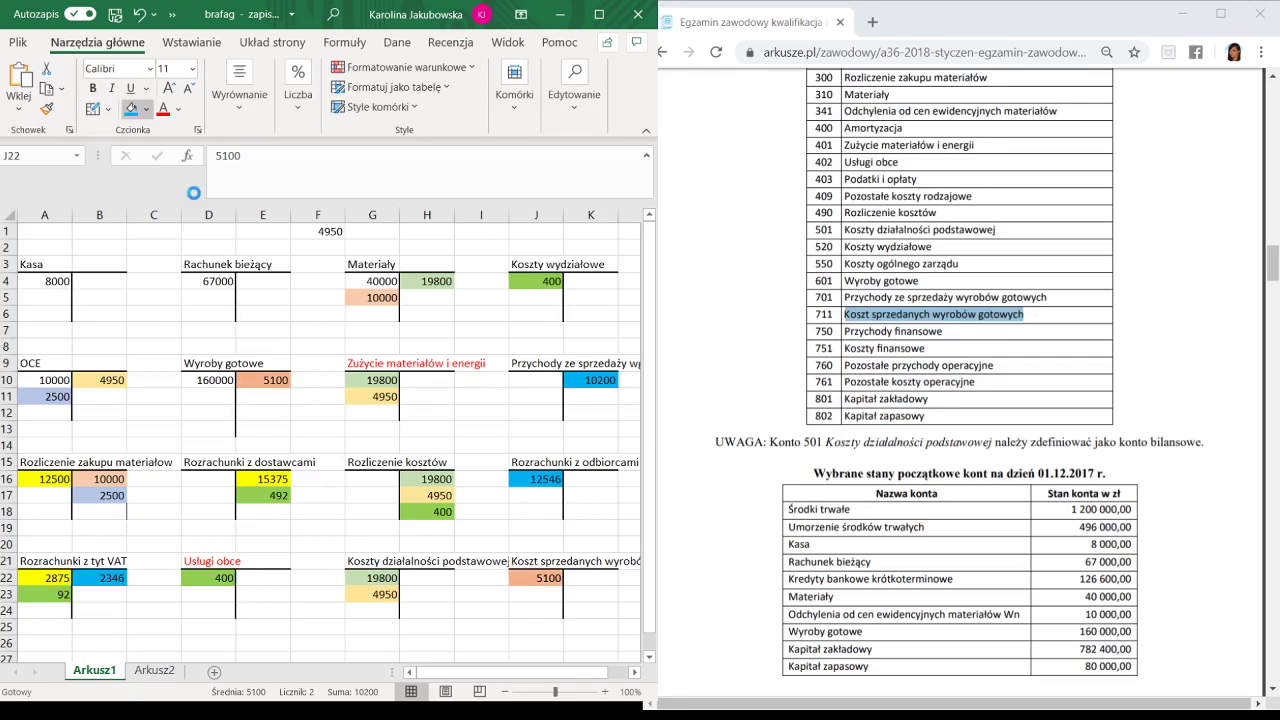
# Consult bank statement 85/12/2017 in the exam paper and post the 492 supplier payment as a credit to Rachunek bieżący in E4.
pyautogui.click(1157, 503)
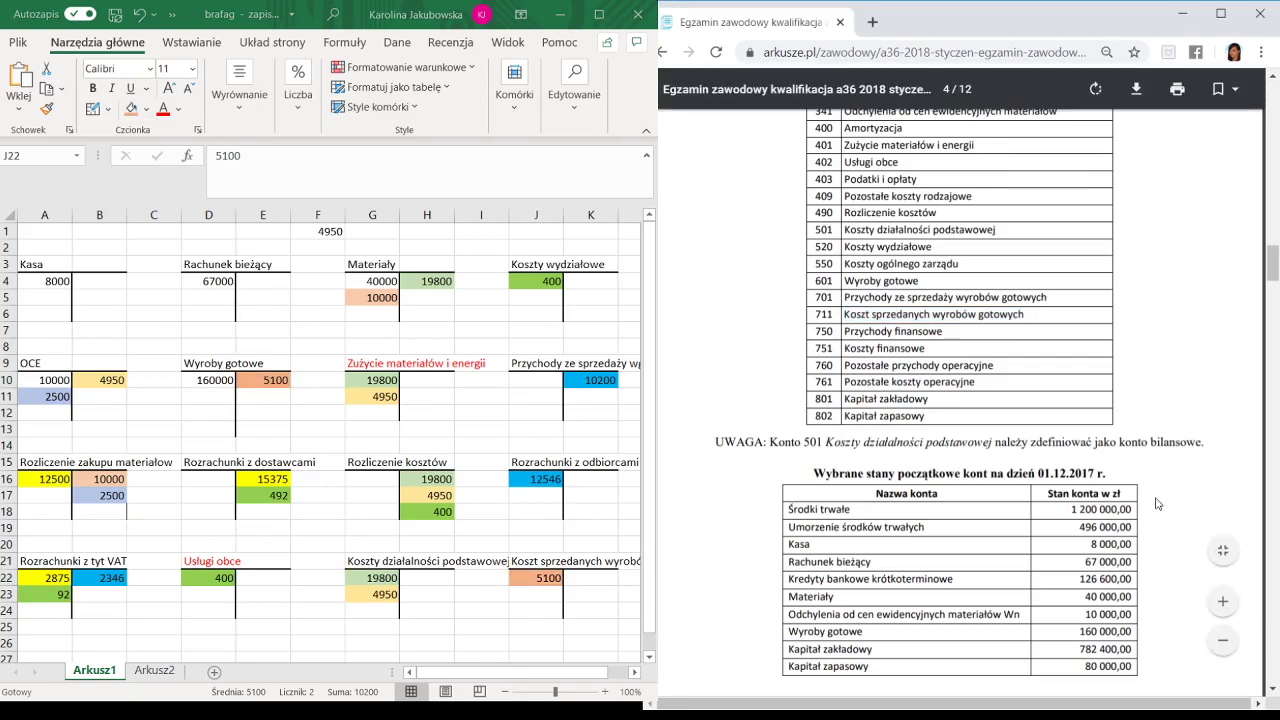
pyautogui.scroll(-15, 1157, 503)
pyautogui.scroll(-10, 1174, 433)
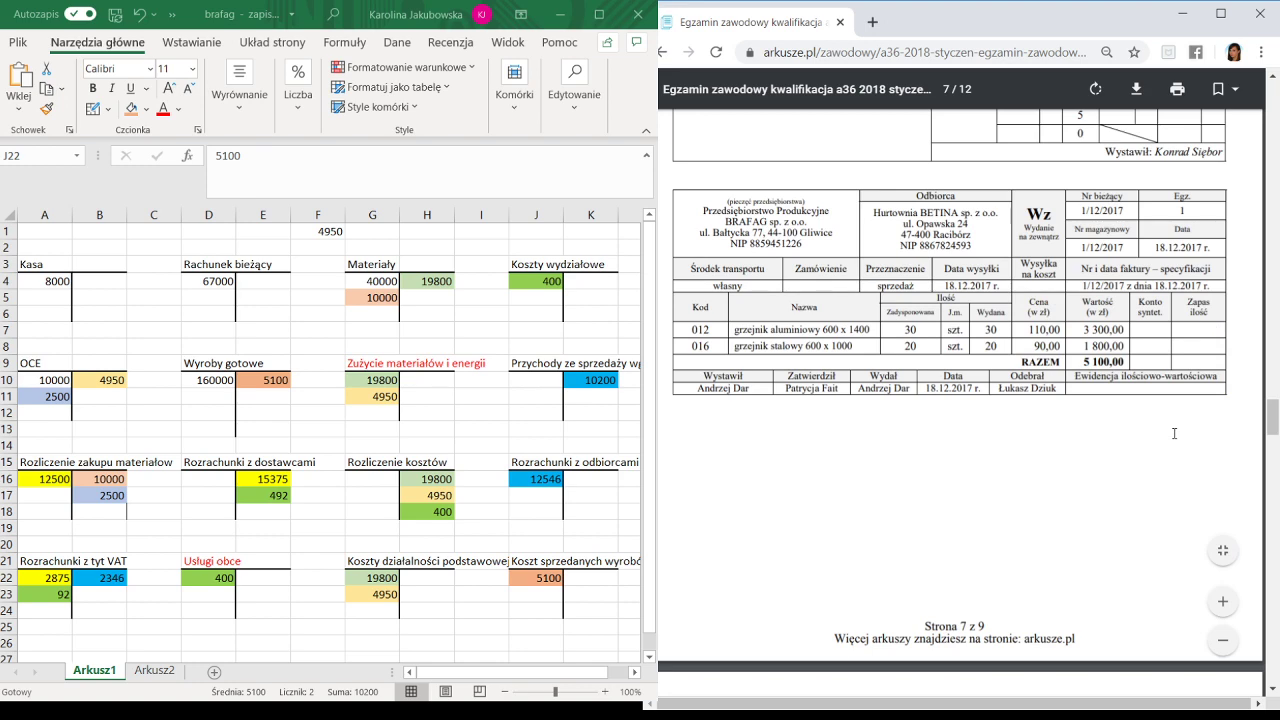
pyautogui.scroll(-4, 1174, 433)
pyautogui.scroll(-1, 1174, 433)
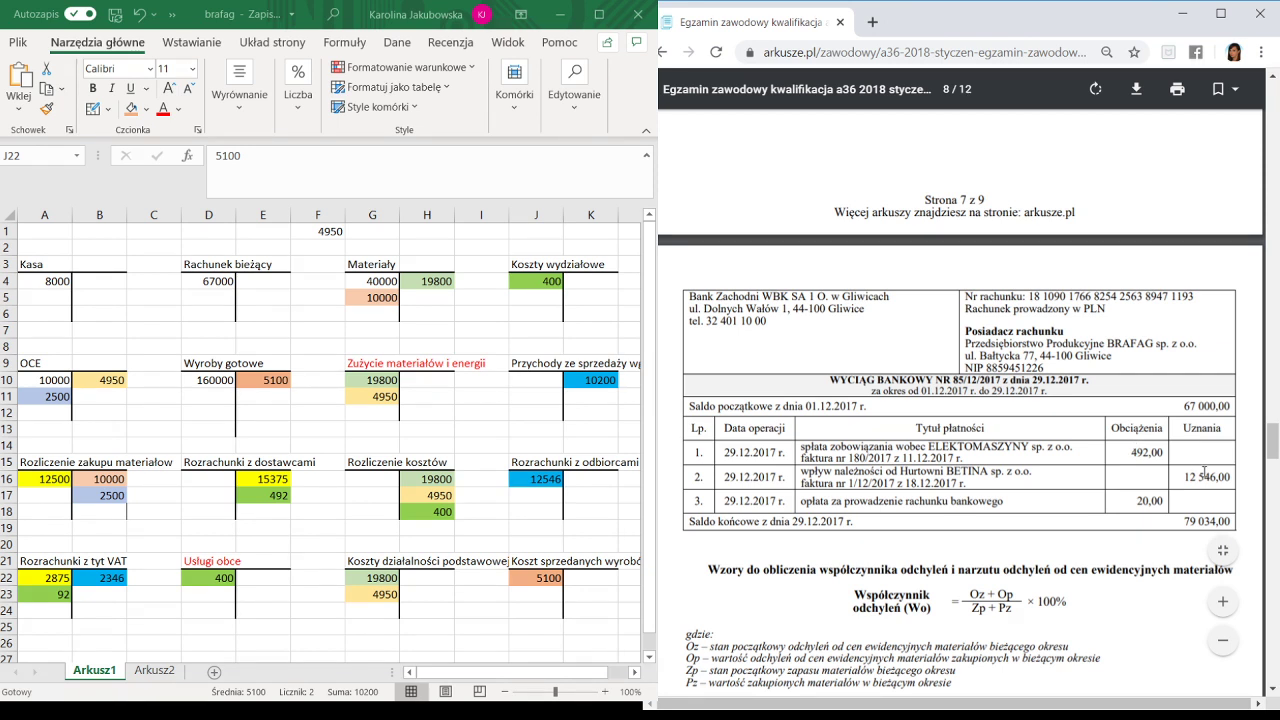
pyautogui.click(265, 280)
pyautogui.click(258, 281)
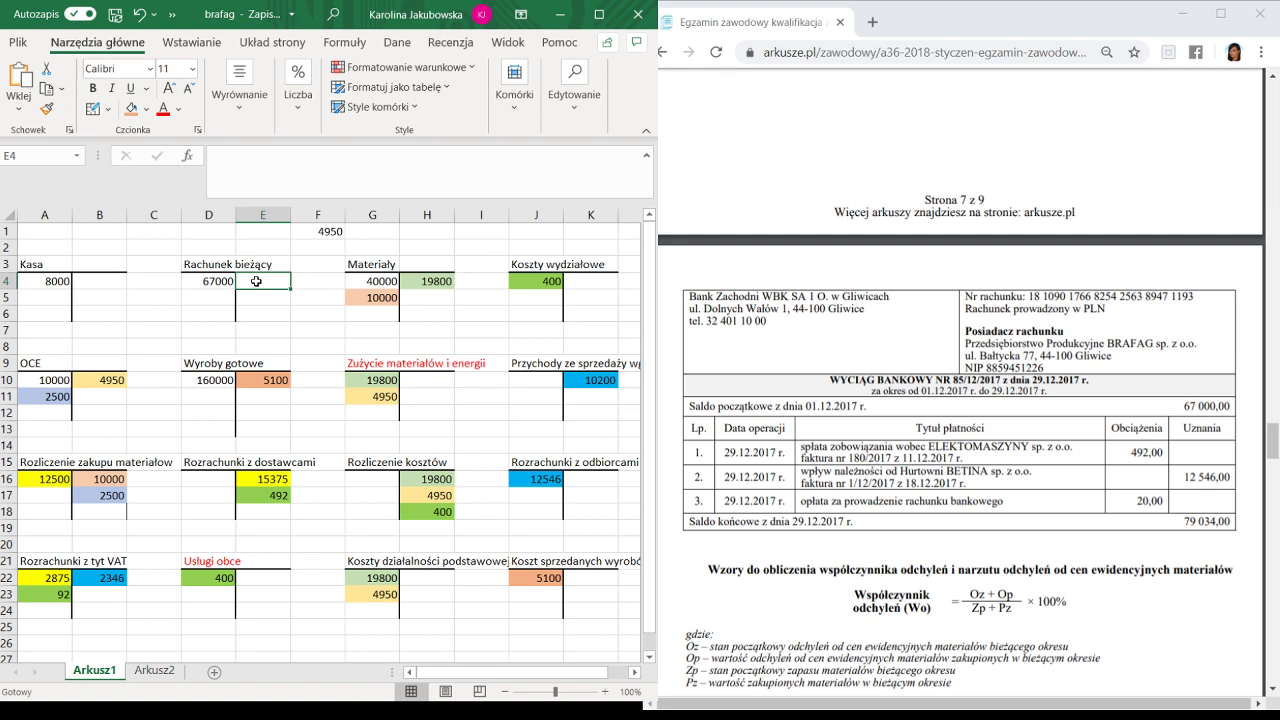
pyautogui.write('4')
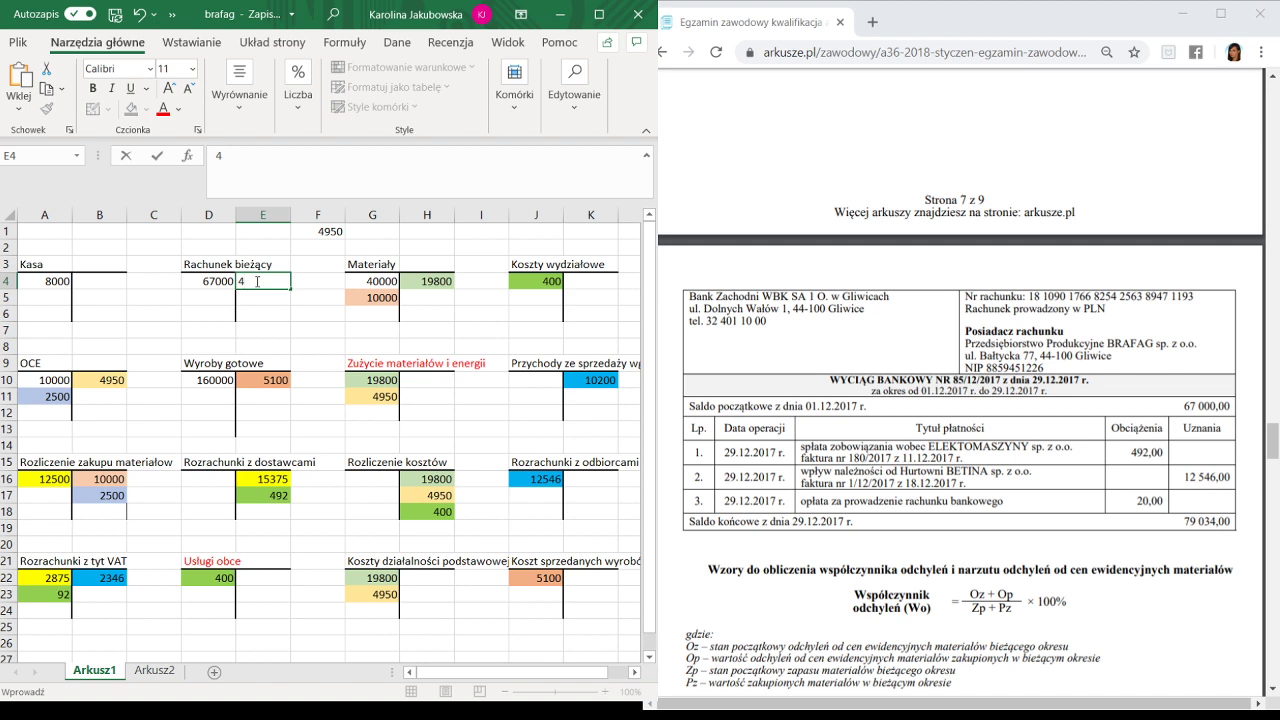
pyautogui.write('92')
pyautogui.click(268, 309)
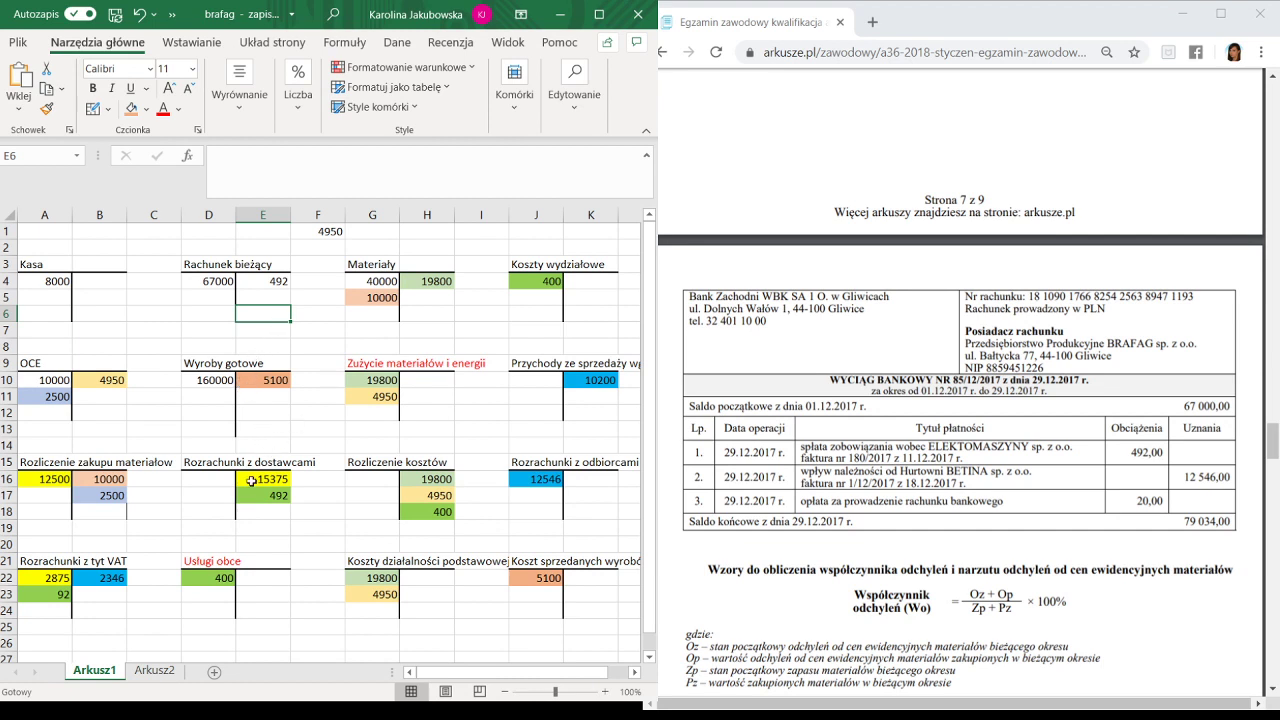
# Post 492 as a debit to Rozrachunki z dostawcami in D16 and fill both payment postings, E4 and D16, with dark blue.
pyautogui.click(205, 479)
pyautogui.write('492')
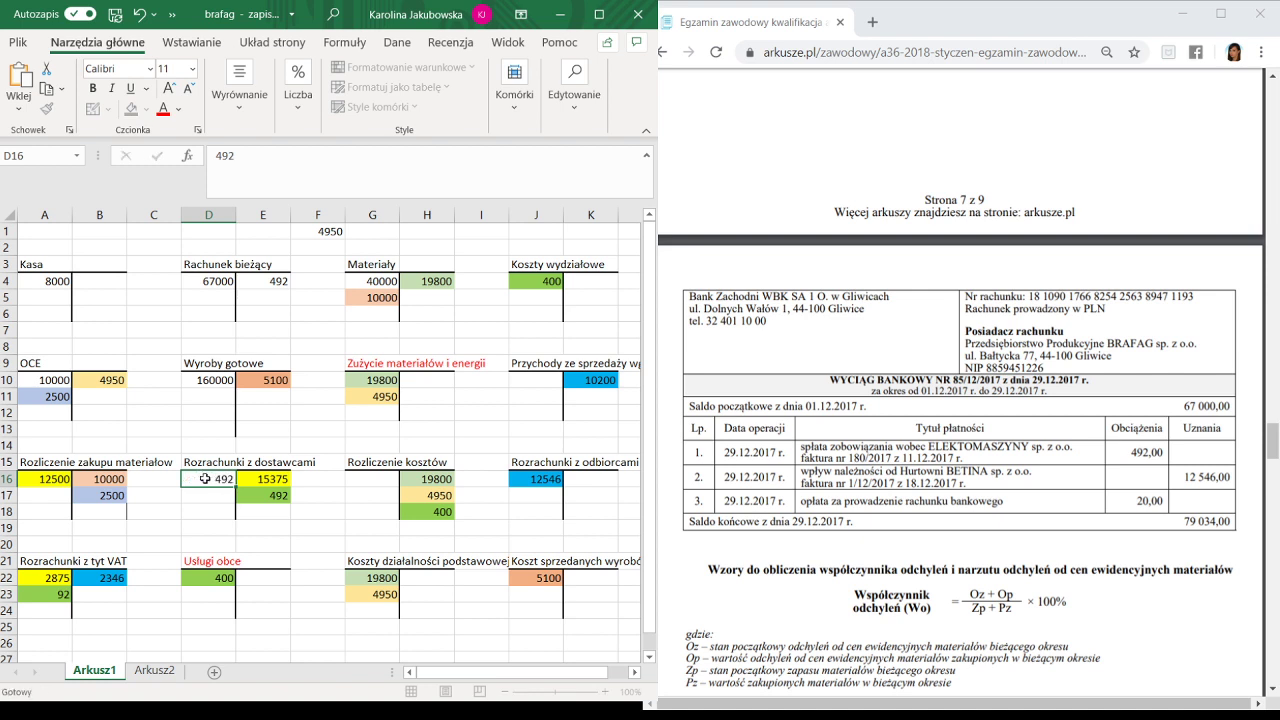
pyautogui.press('Return')
pyautogui.click(260, 281)
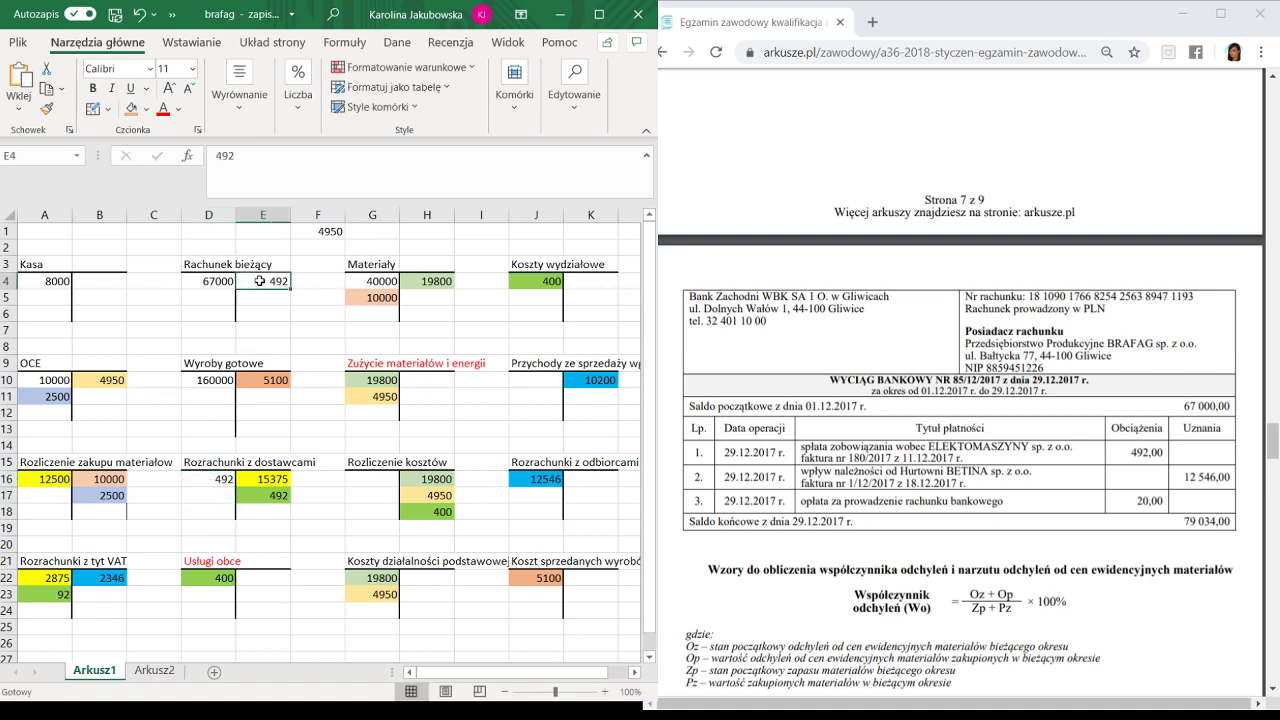
pyautogui.keyDown('ctrl'); pyautogui.click(214, 479); pyautogui.keyUp('ctrl')
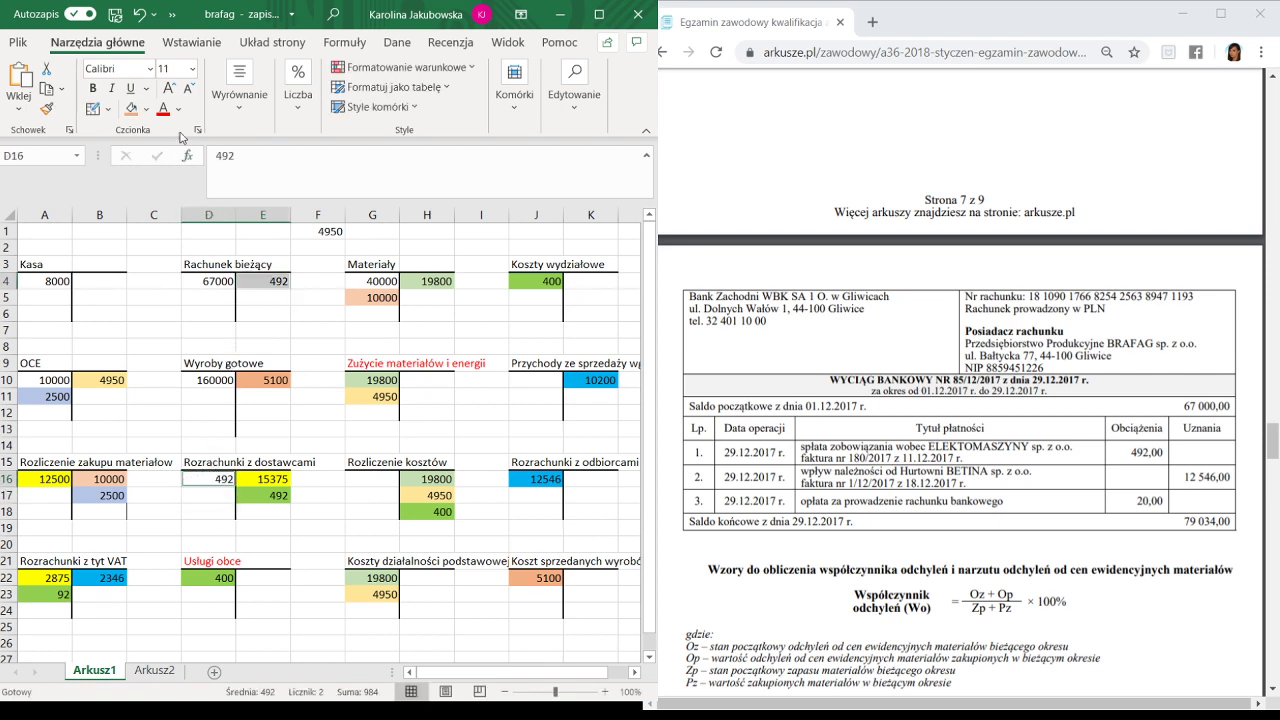
pyautogui.click(131, 108)
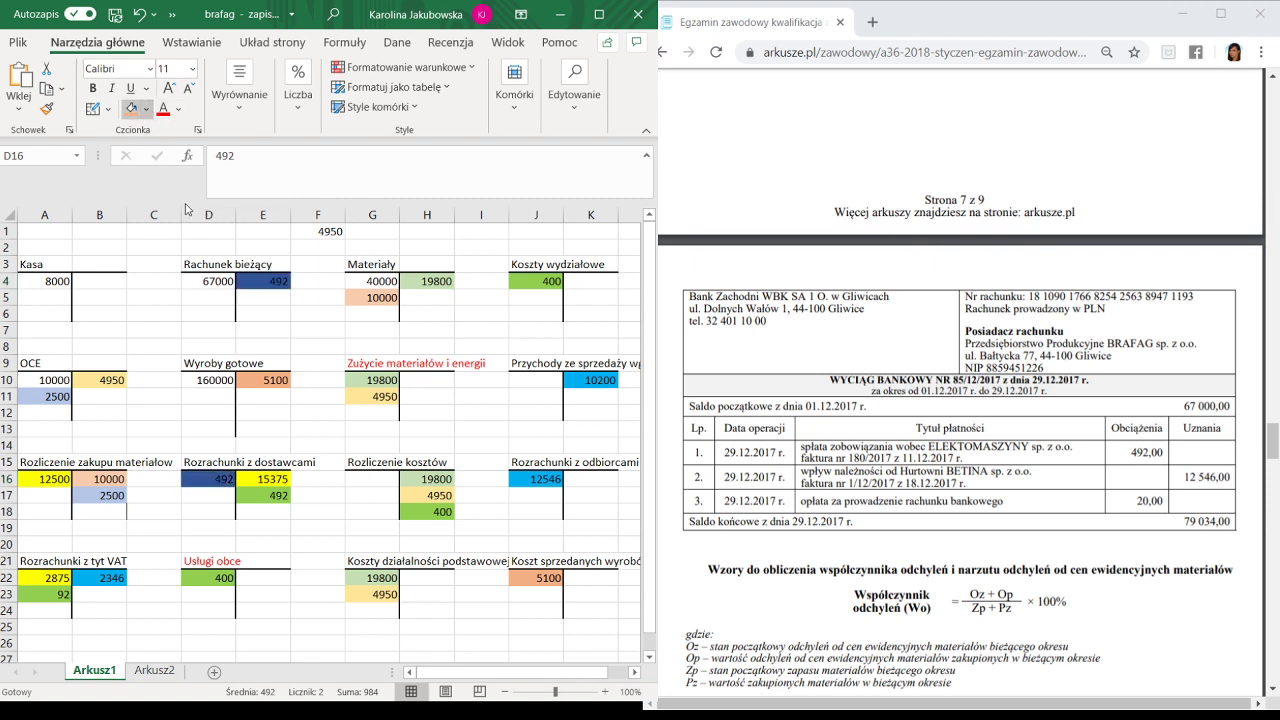
# Post the 12546 customer receipt as a debit to Rachunek bieżący in D5 and fill the cell with gold.
pyautogui.click(249, 529)
pyautogui.click(214, 297)
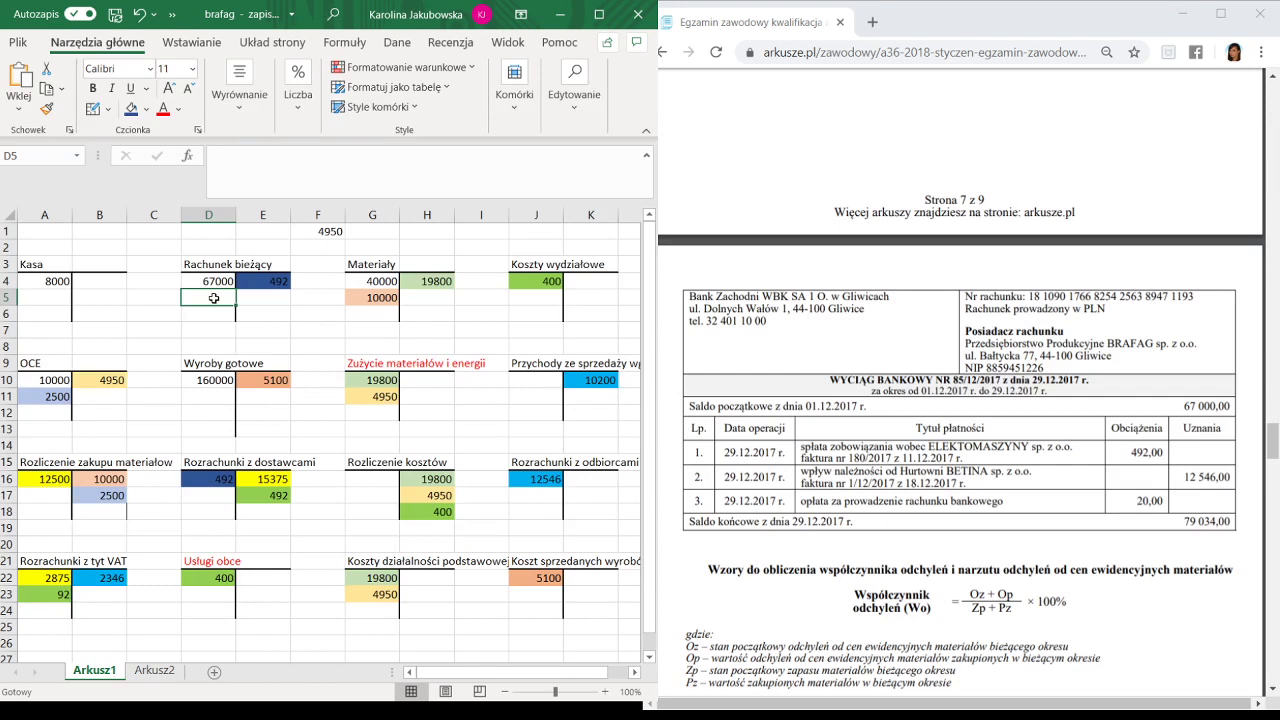
pyautogui.write('12546')
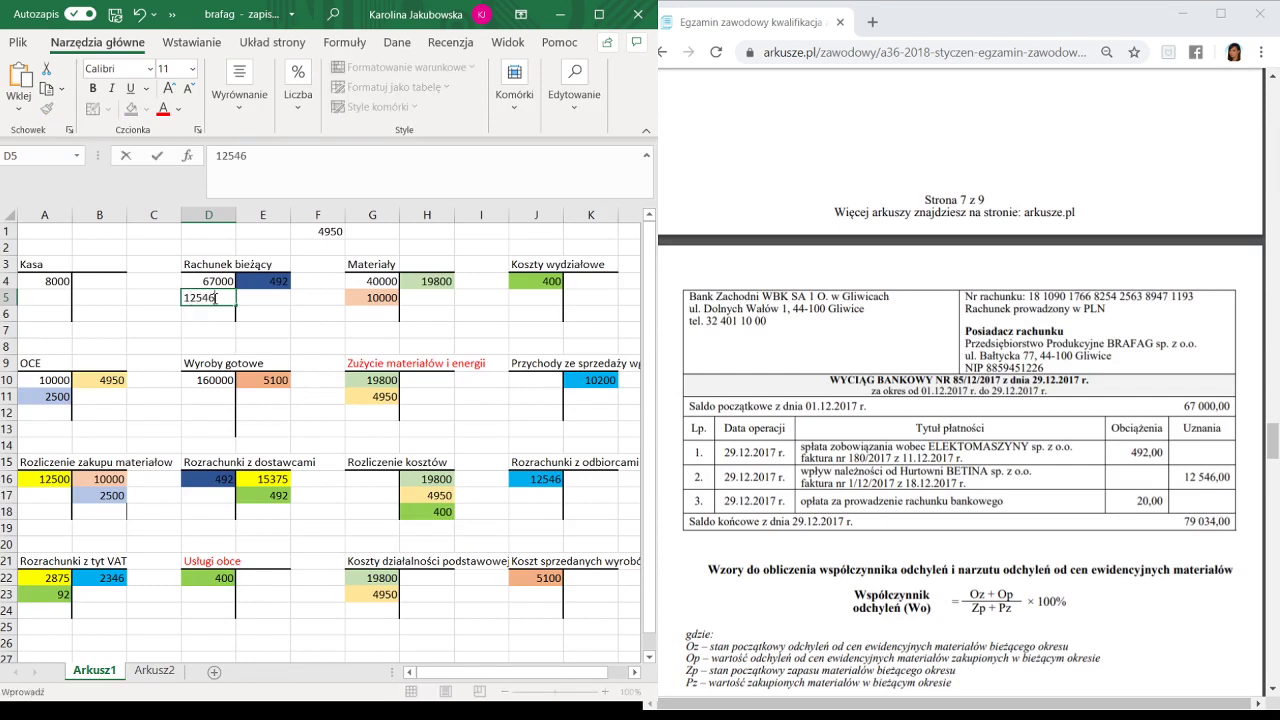
pyautogui.press('Return')
pyautogui.click(214, 297)
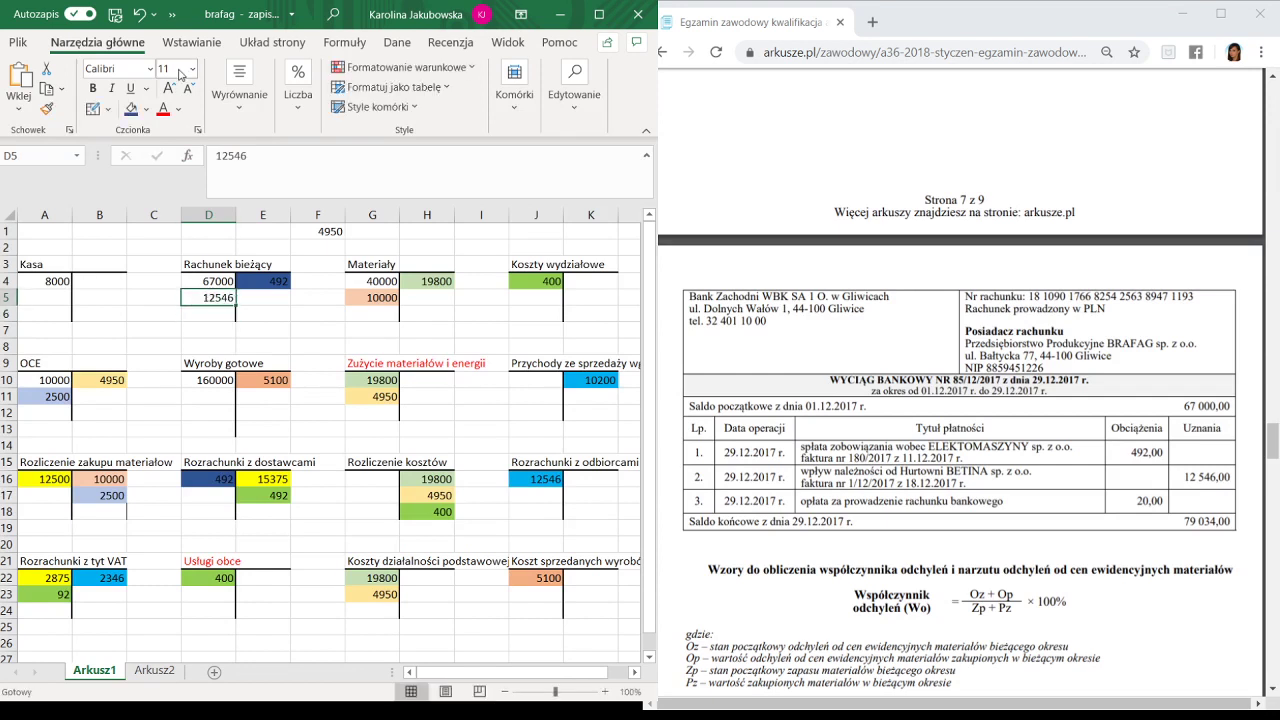
pyautogui.click(148, 118)
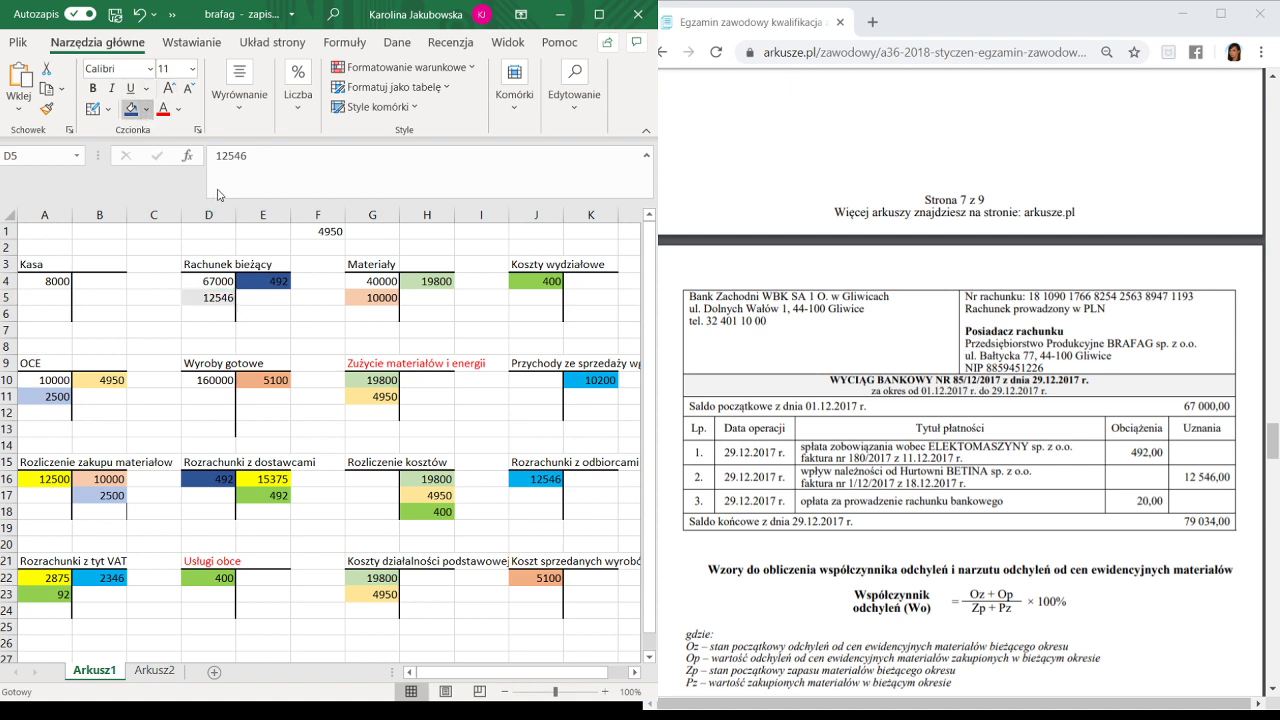
pyautogui.click(175, 277)
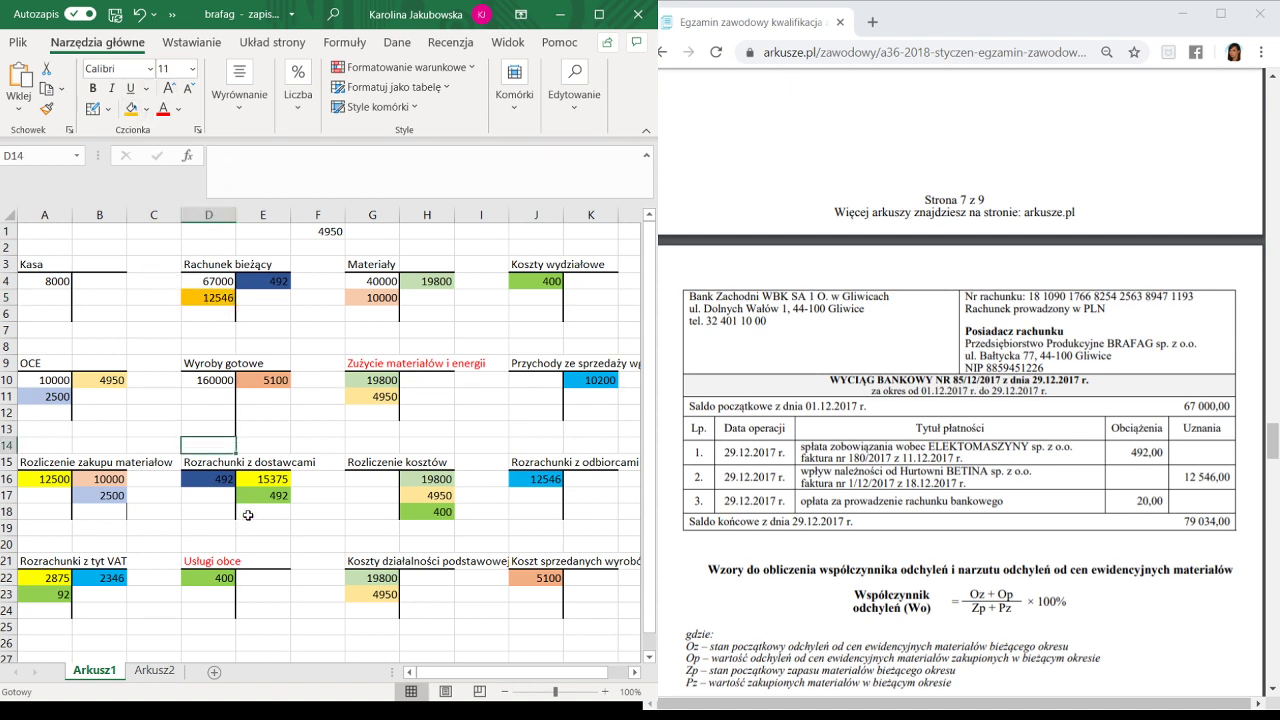
# Post 12546 as a credit to Rozrachunki z odbiorcami in K16 and fill it with the same gold.
pyautogui.click(608, 480)
pyautogui.write('12546')
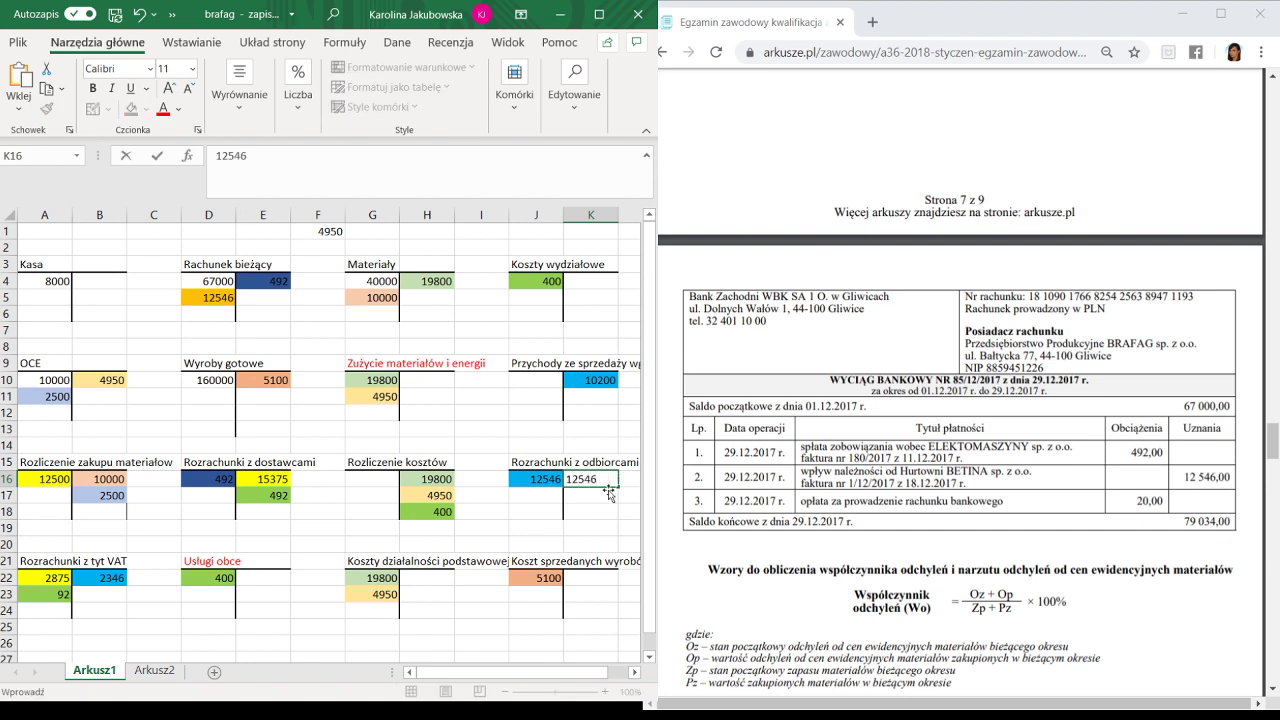
pyautogui.hotkey('ctrl', 'Return')
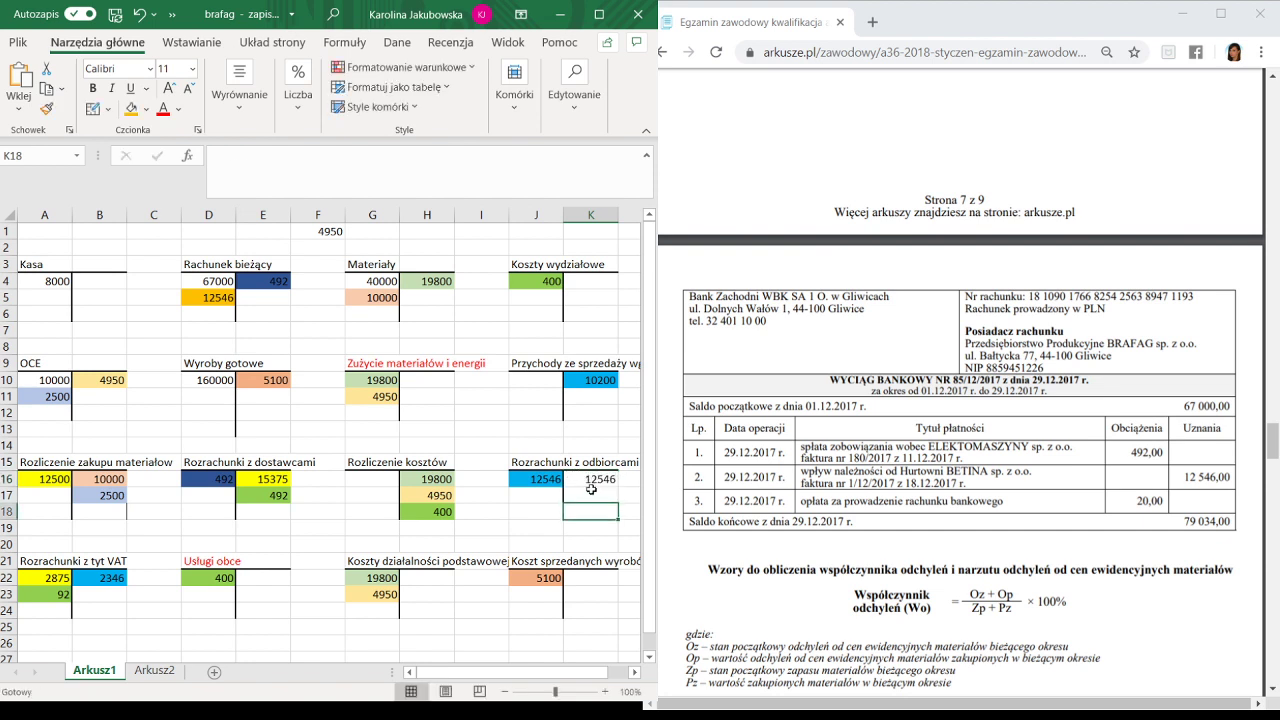
pyautogui.click(131, 108)
pyautogui.click(355, 482)
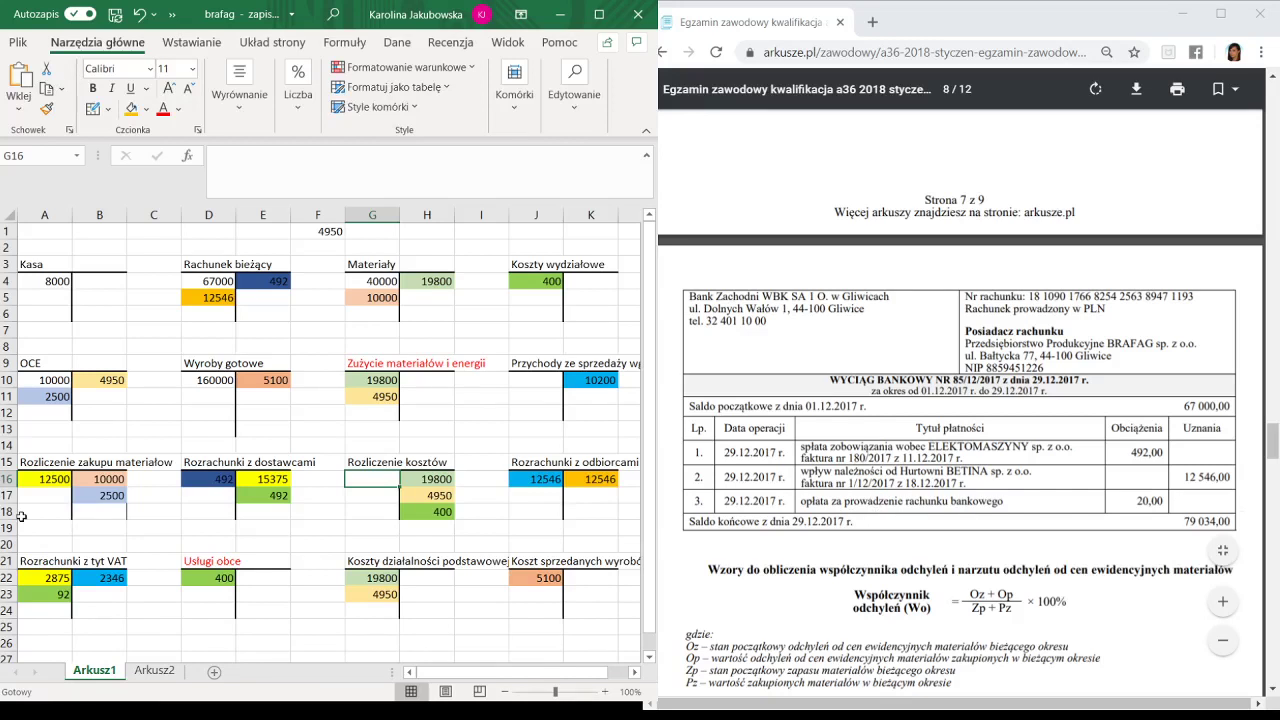
# Post the bank fee of 20 as a credit to Rachunek bieżący in E5 and fill it with red.
pyautogui.click(284, 300)
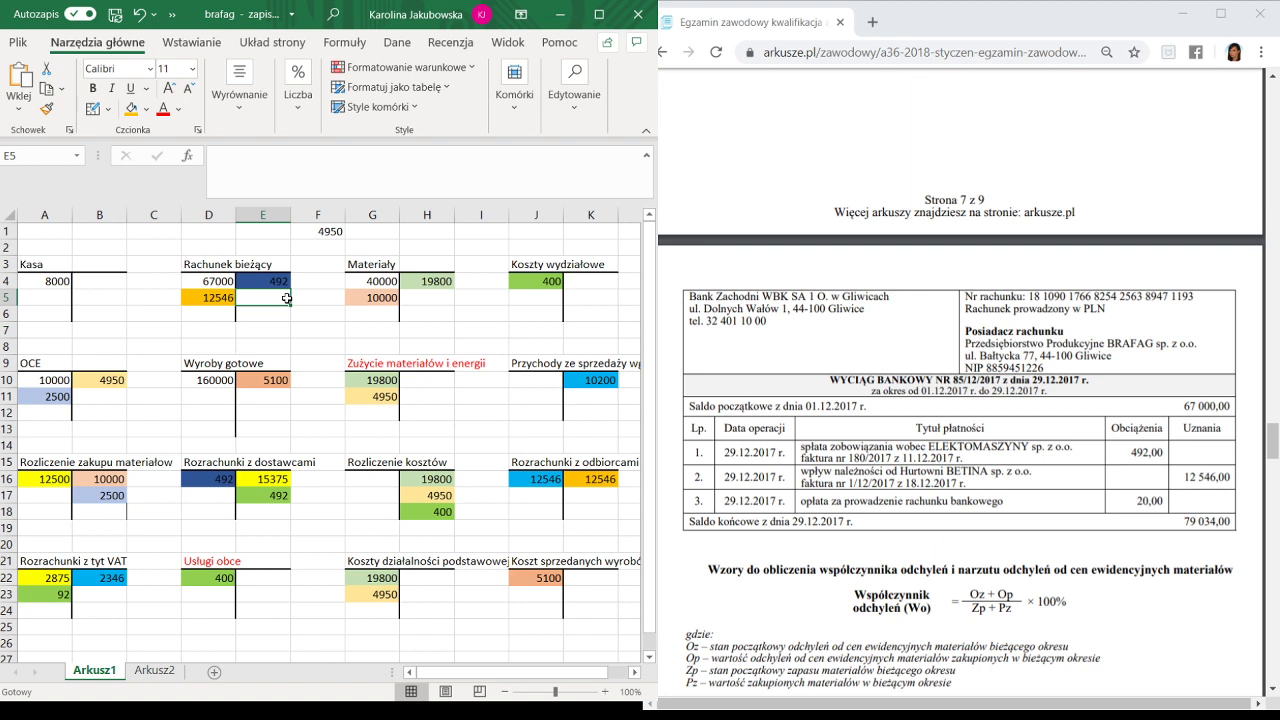
pyautogui.write('20')
pyautogui.press('Return')
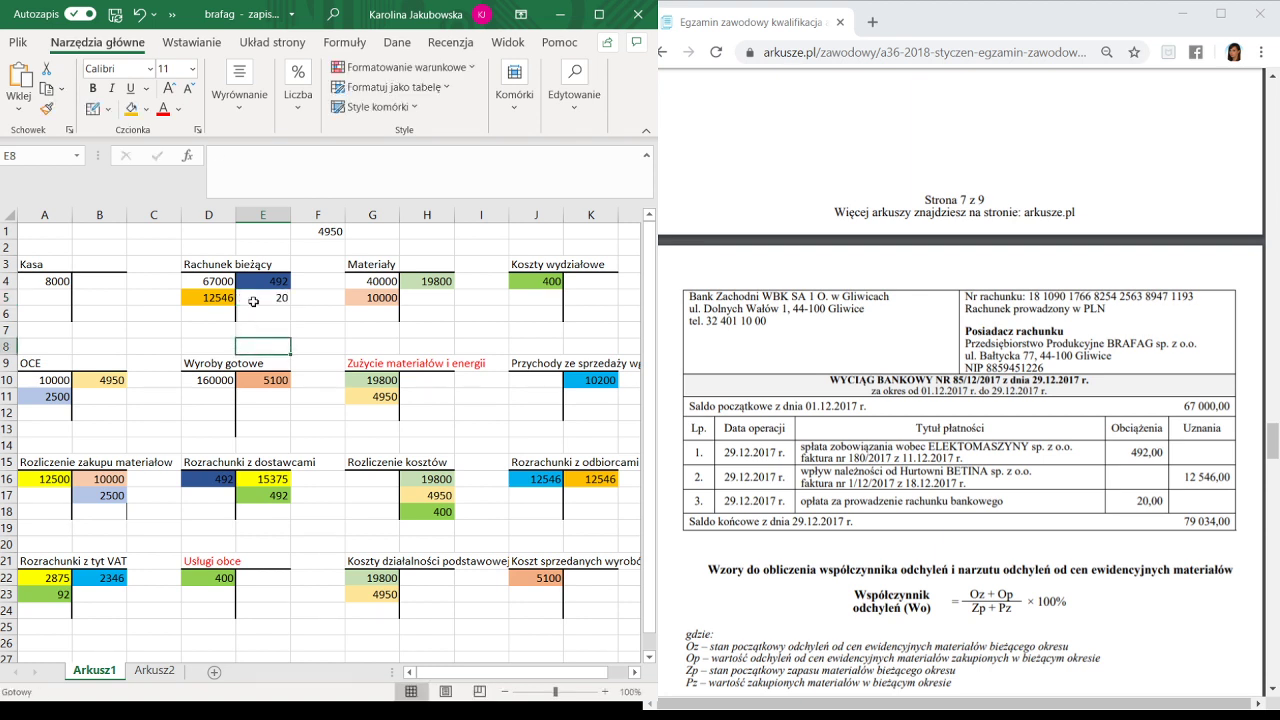
pyautogui.press('Up')
pyautogui.click(131, 108)
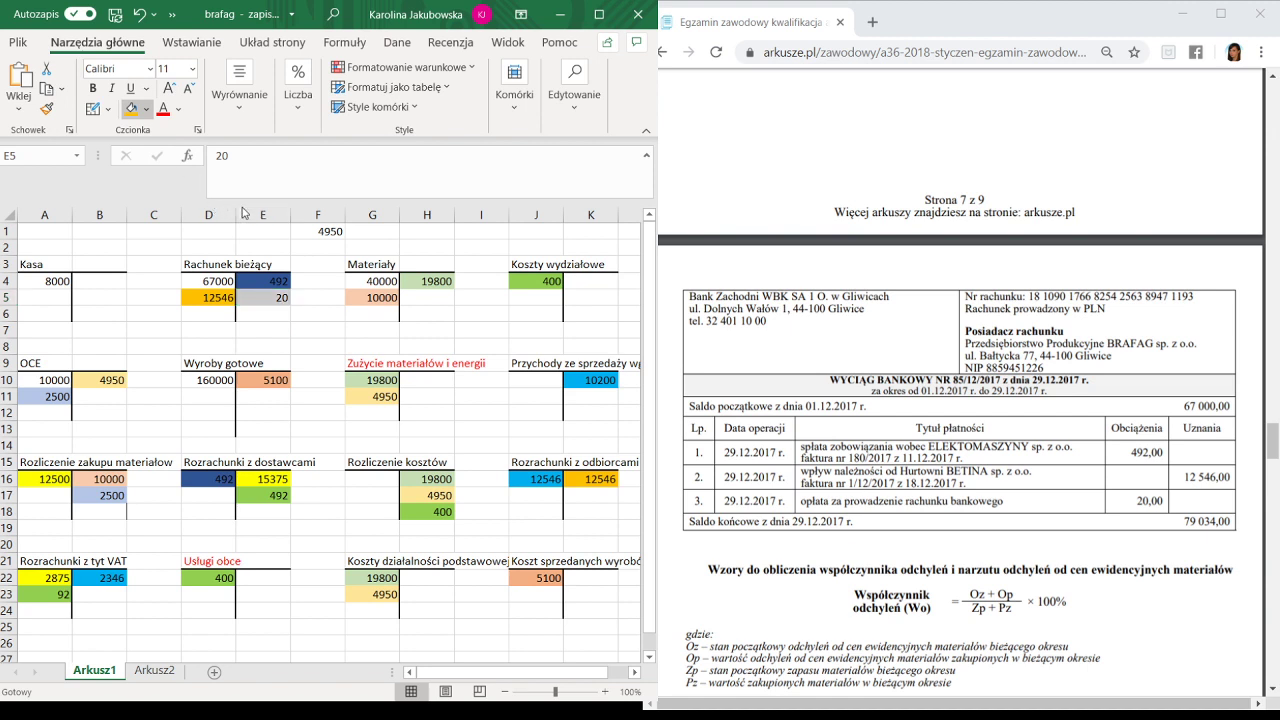
pyautogui.hotkey('ctrl', 'z')
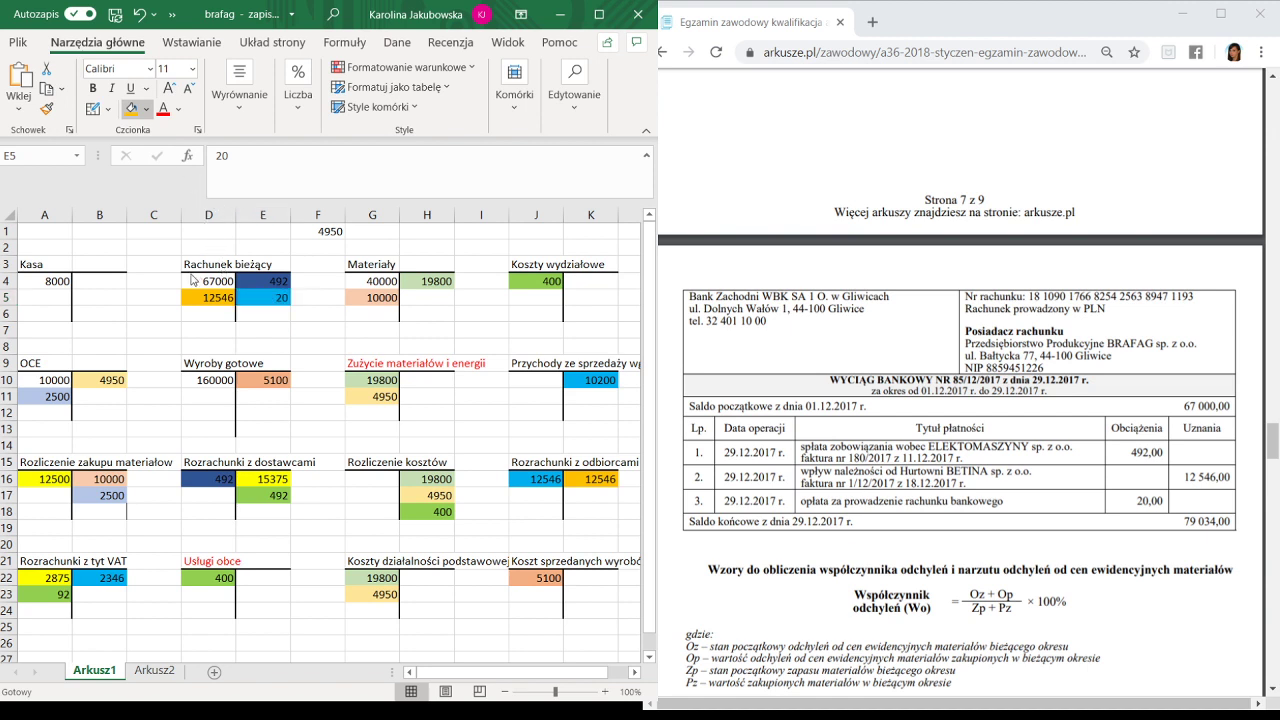
pyautogui.hotkey('ctrl', 'y')
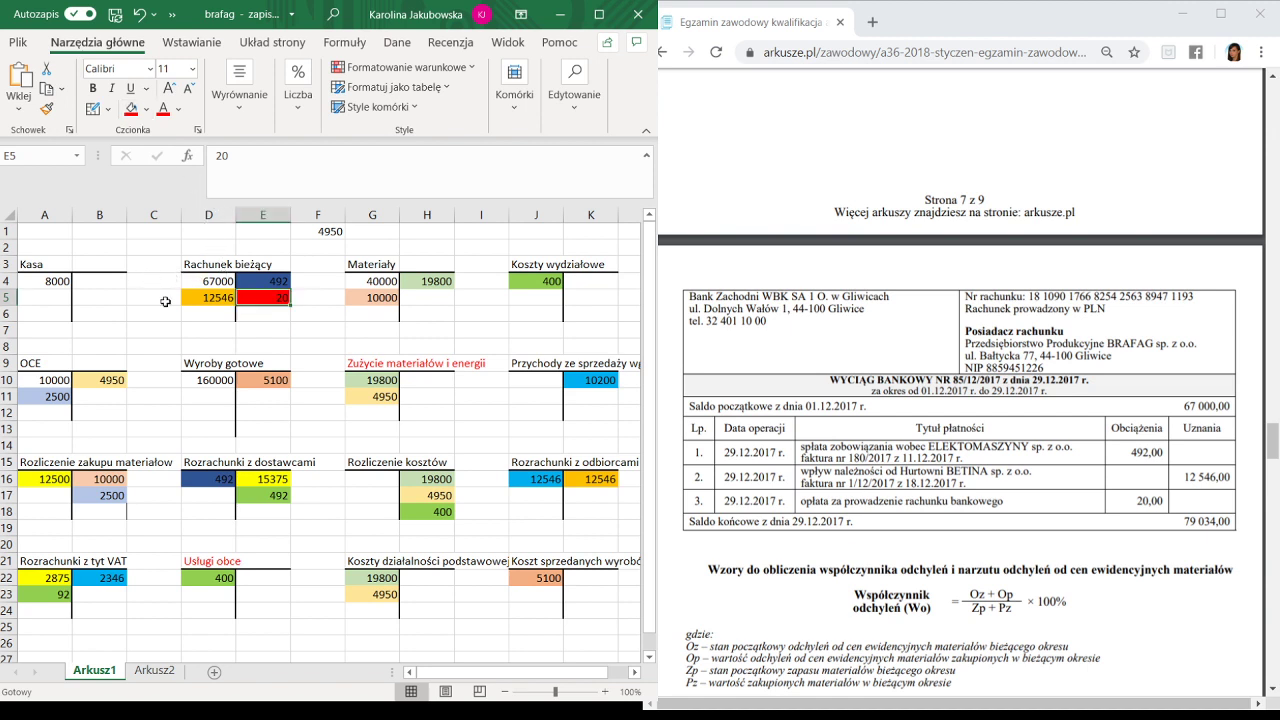
pyautogui.click(266, 352)
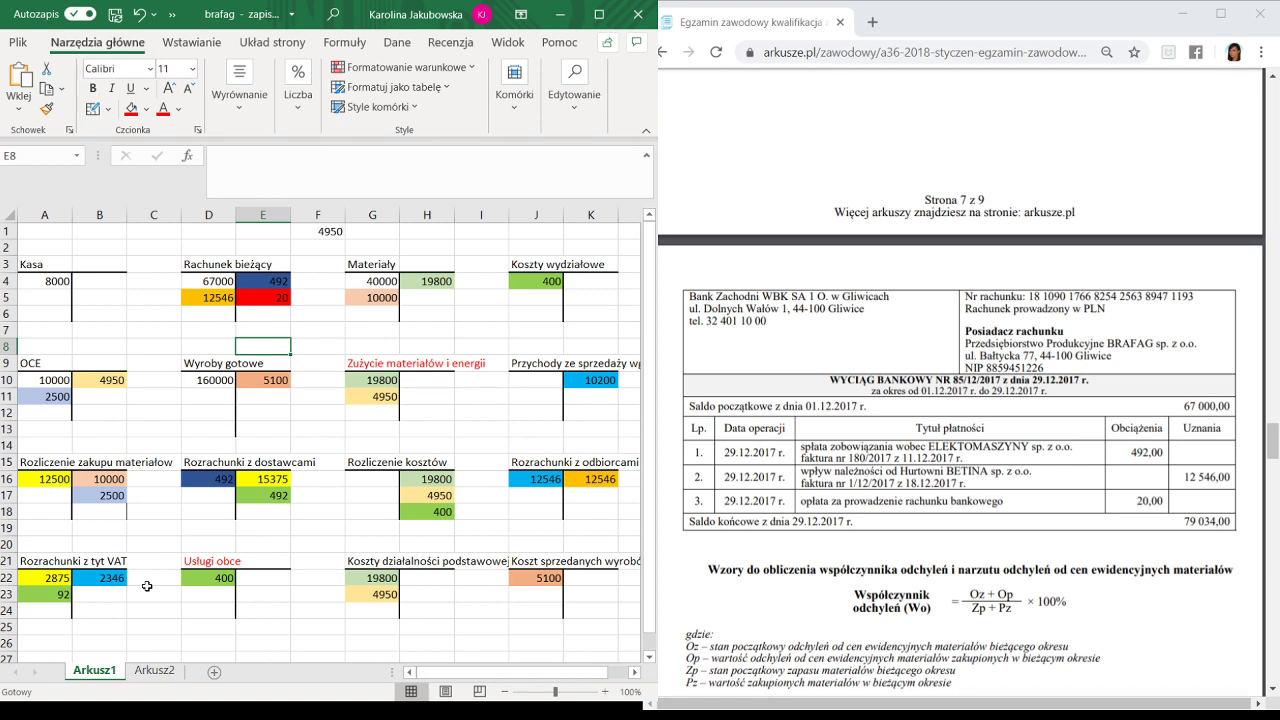
# Post the bank fee of 20 as a debit to Usługi obce in D23 and fill it with red.
pyautogui.click(193, 592)
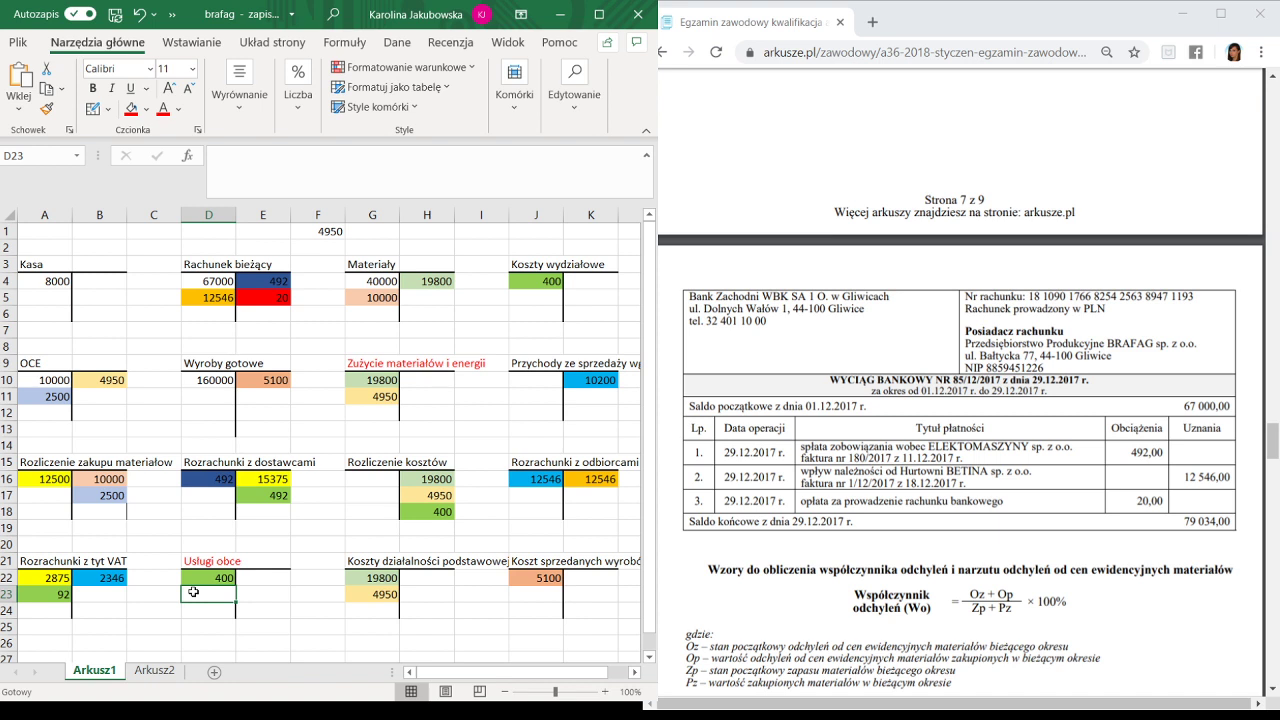
pyautogui.write('20')
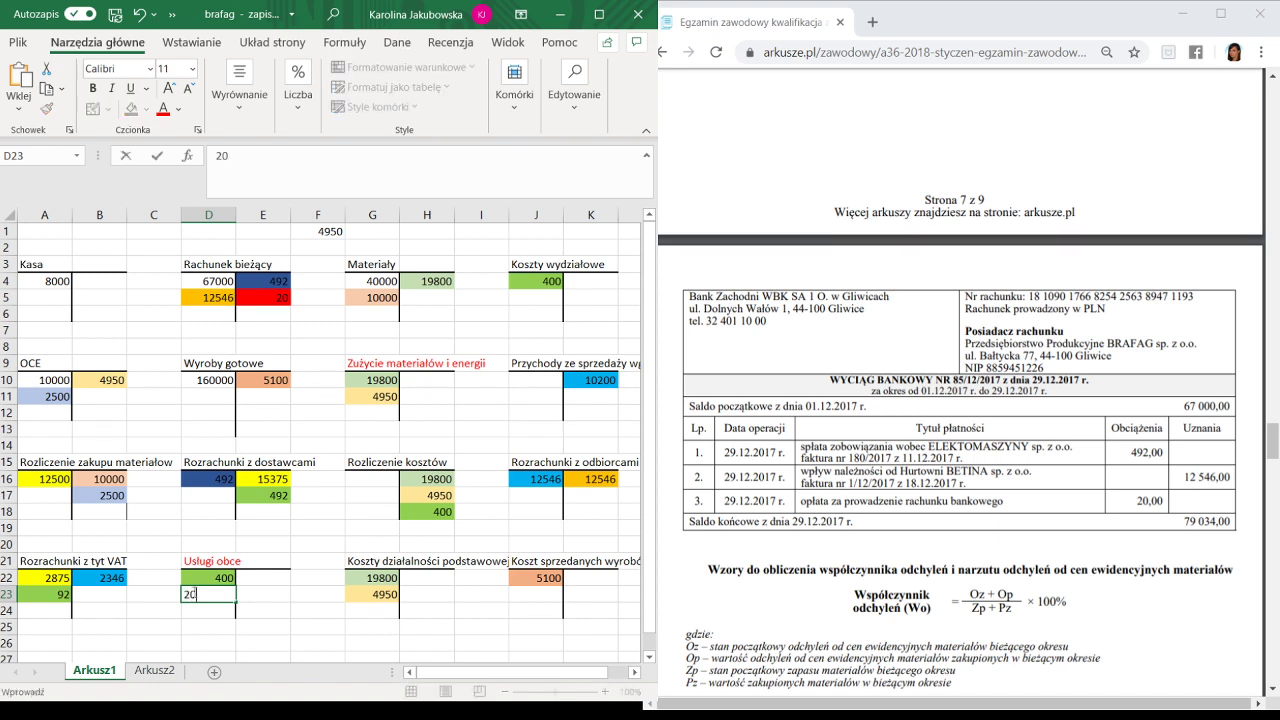
pyautogui.press('Tab')
pyautogui.click(197, 593)
pyautogui.click(131, 108)
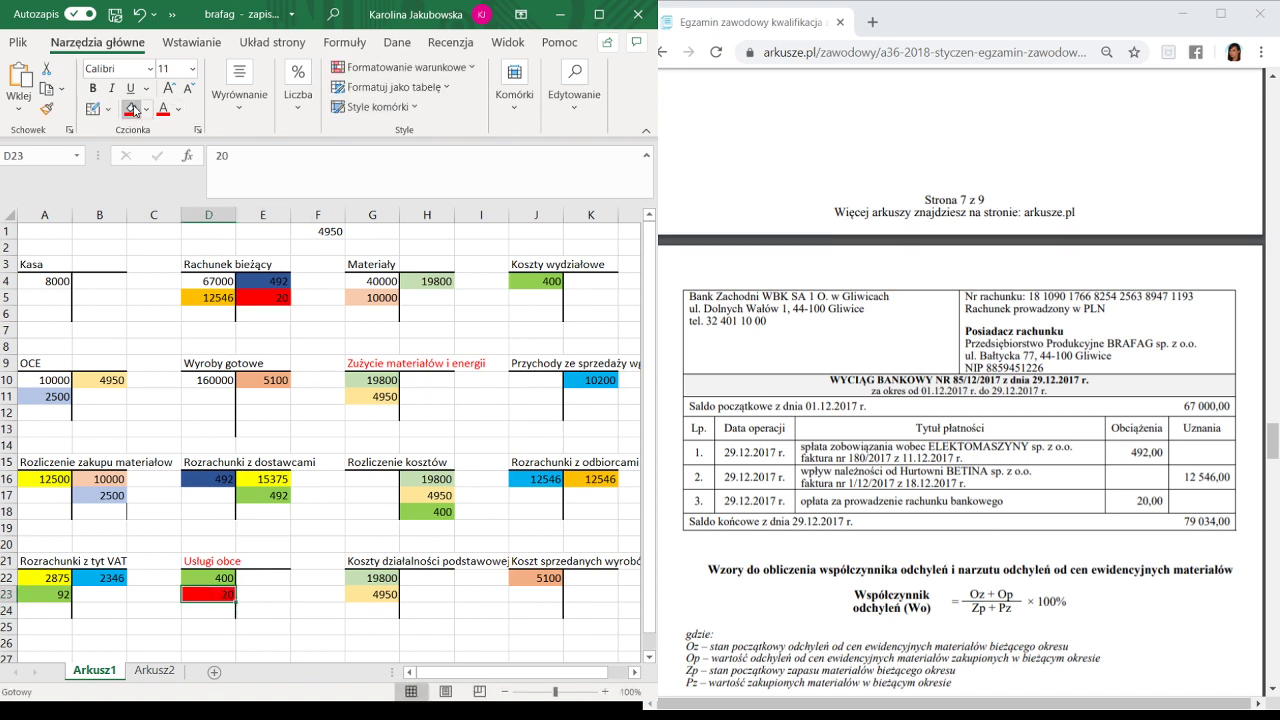
pyautogui.click(213, 559)
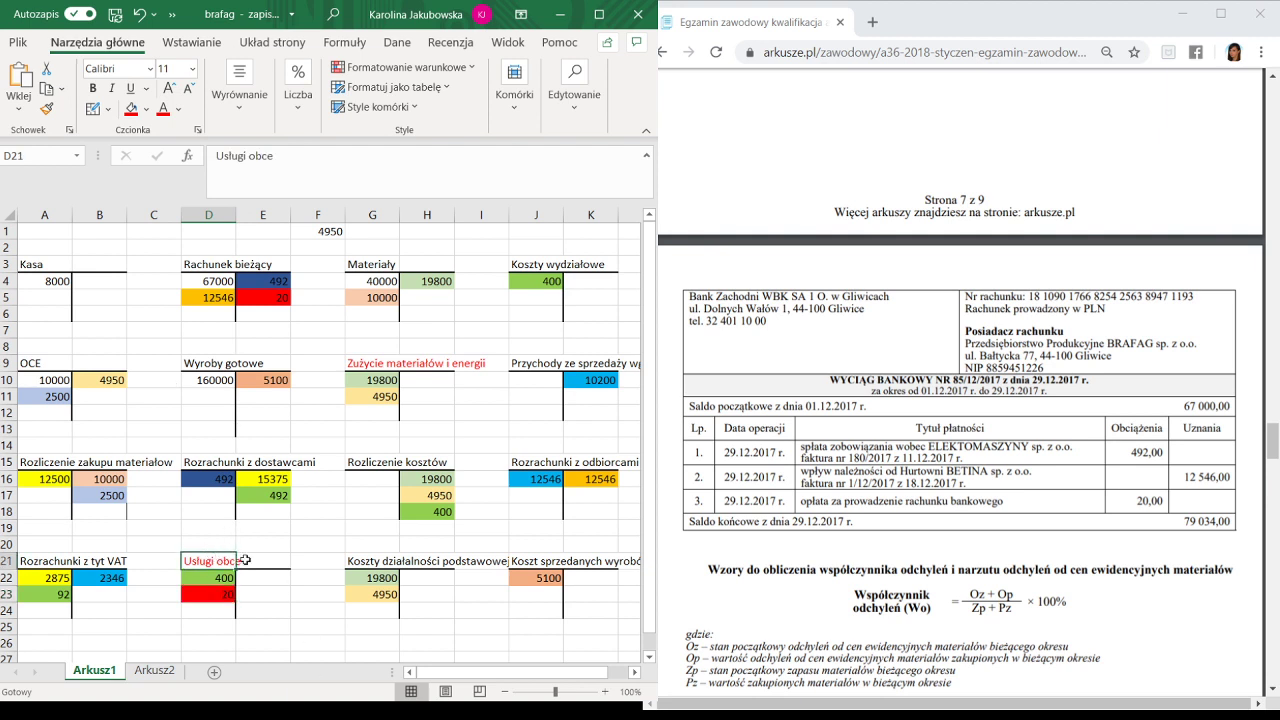
# Post 20 as a credit to Rozliczenie kosztów in H19 and fill it with red.
pyautogui.click(428, 527)
pyautogui.write('20')
pyautogui.click(499, 521)
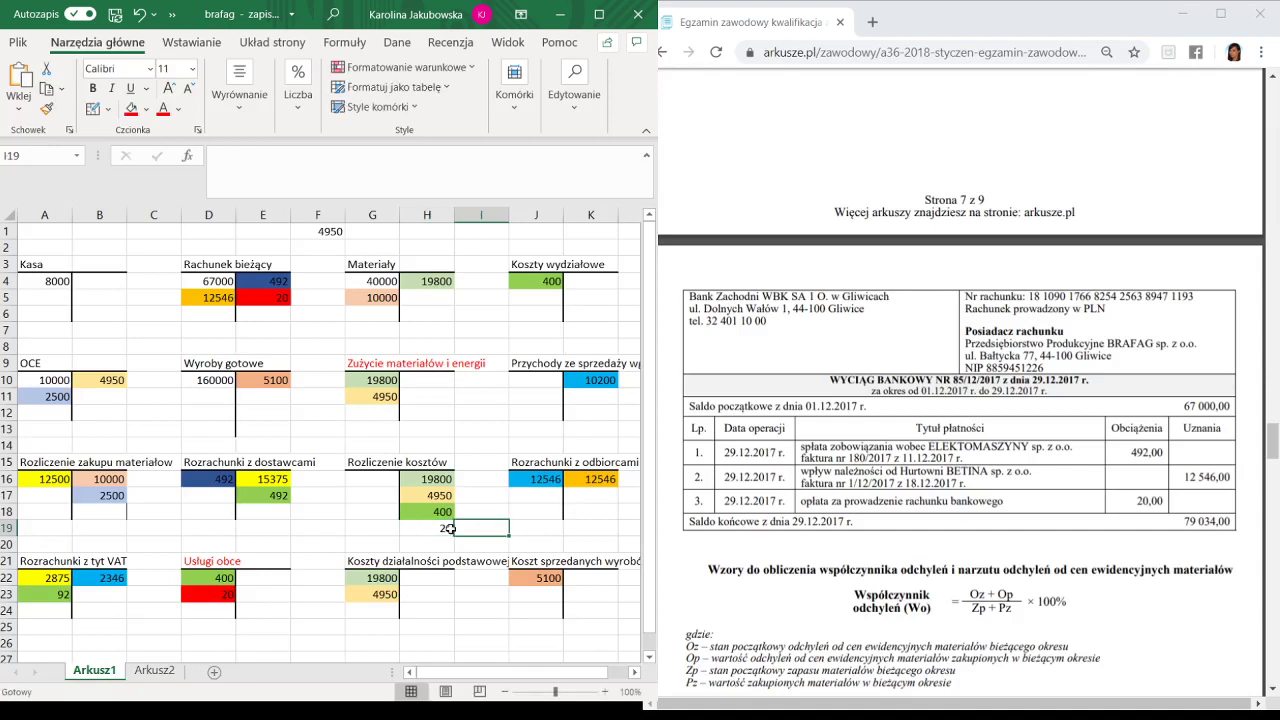
pyautogui.click(428, 527)
pyautogui.click(131, 108)
pyautogui.click(372, 544)
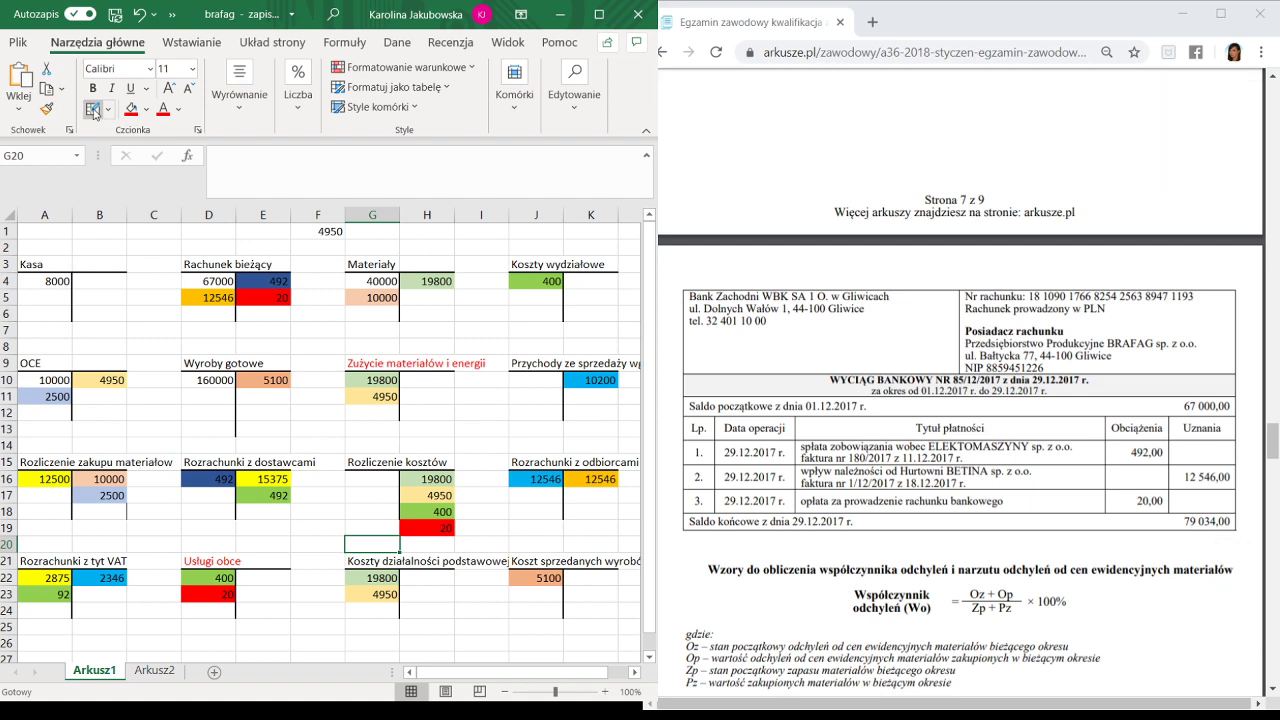
# Draw the borders of a new T-account under D26:E26 and between columns D and E in rows 27 and 28.
pyautogui.click(93, 110)
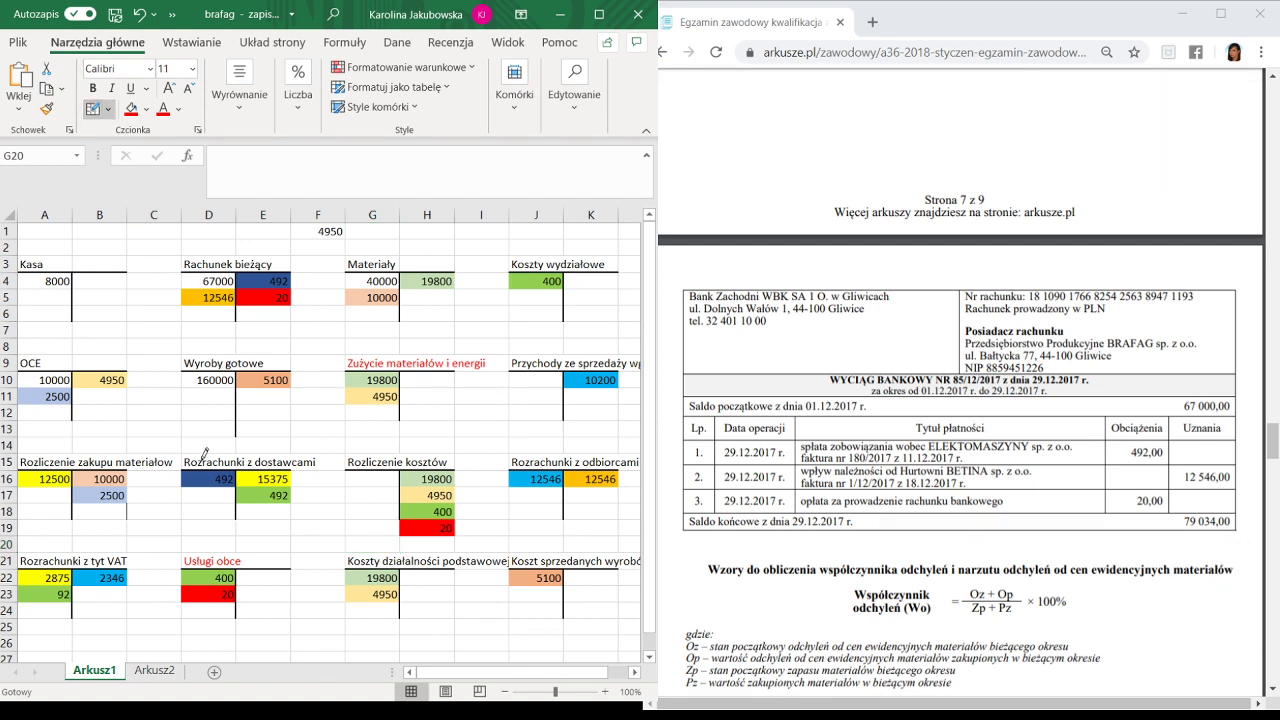
pyautogui.scroll(-1, 205, 454)
pyautogui.moveTo(182, 601)
pyautogui.mouseDown()
pyautogui.moveTo(290, 601)
pyautogui.moveTo(238, 626)
pyautogui.mouseUp()
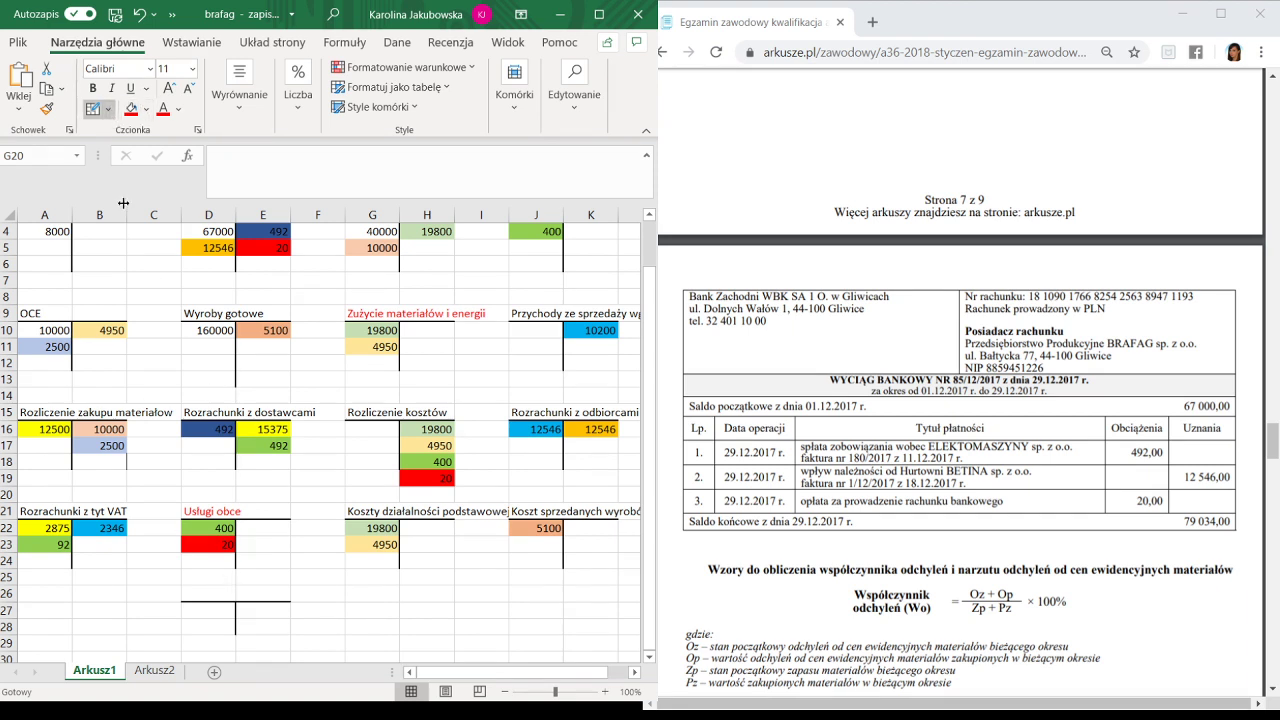
pyautogui.press('Escape')
# Title the new T-account Koszty ogólnego zarządu in cell D26.
pyautogui.click(222, 589)
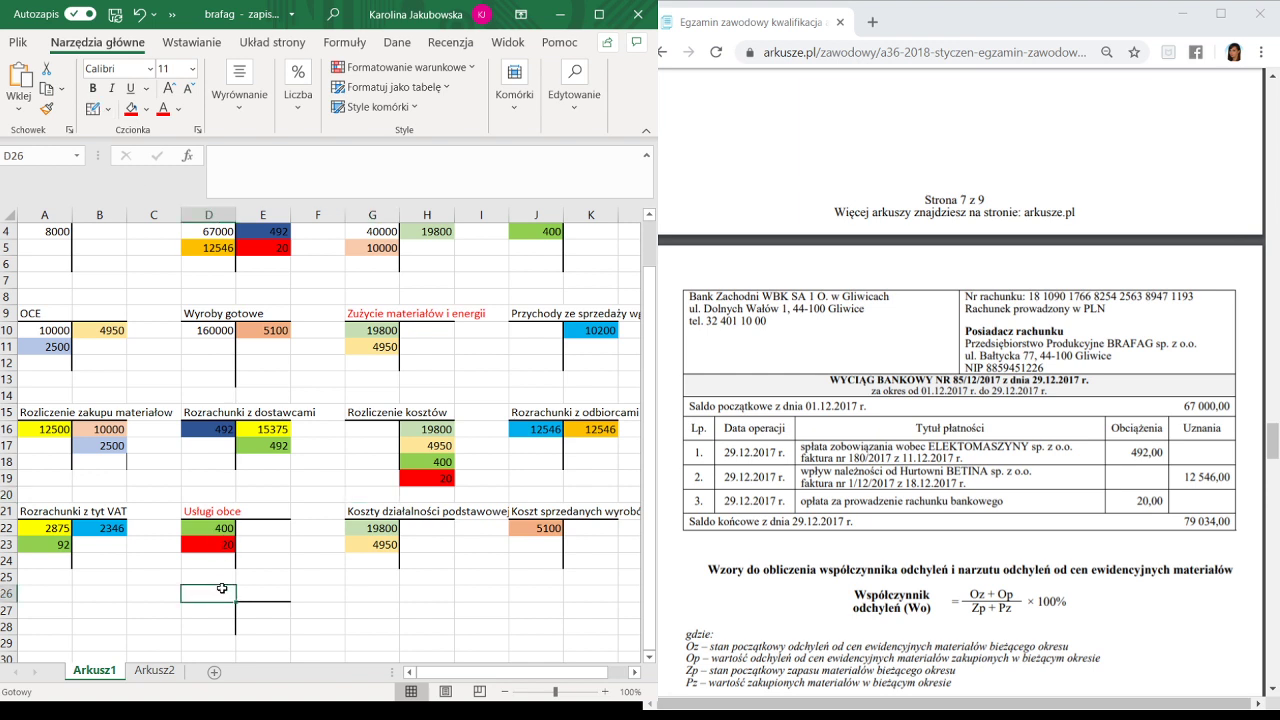
pyautogui.write('Koszty ')
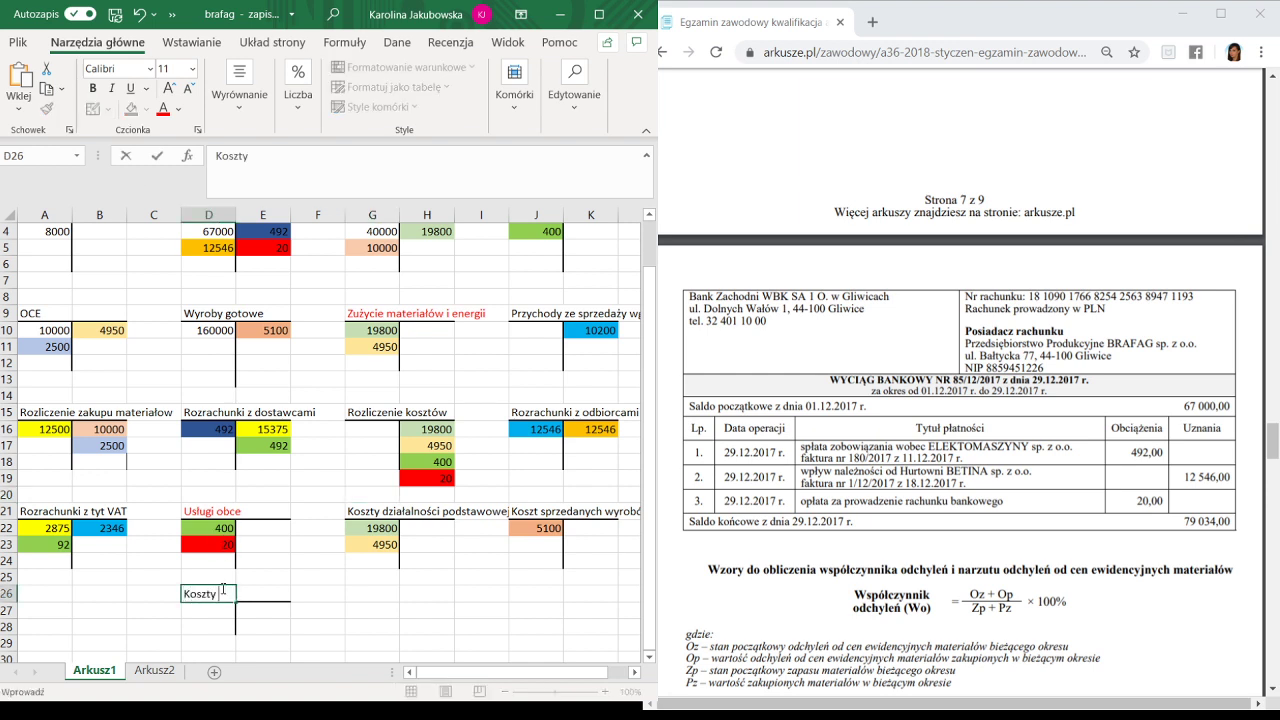
pyautogui.write('ogólnego zarz')
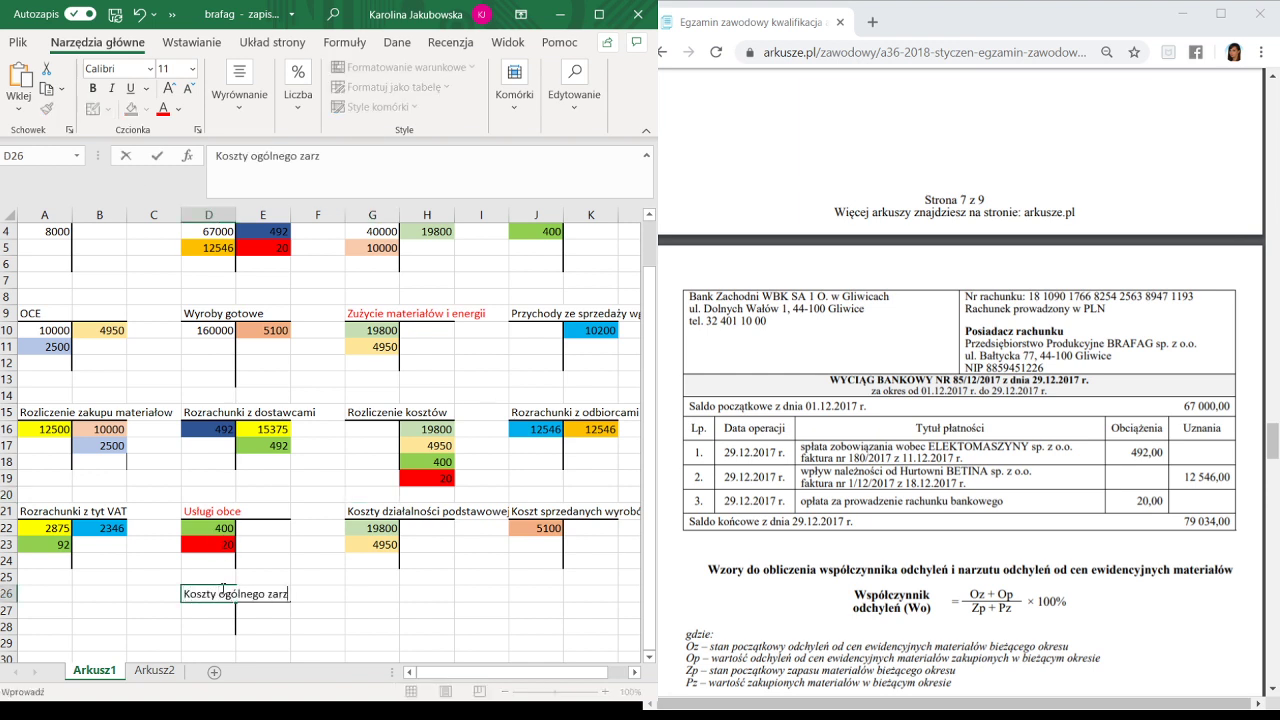
pyautogui.write('ądu')
pyautogui.press('Return')
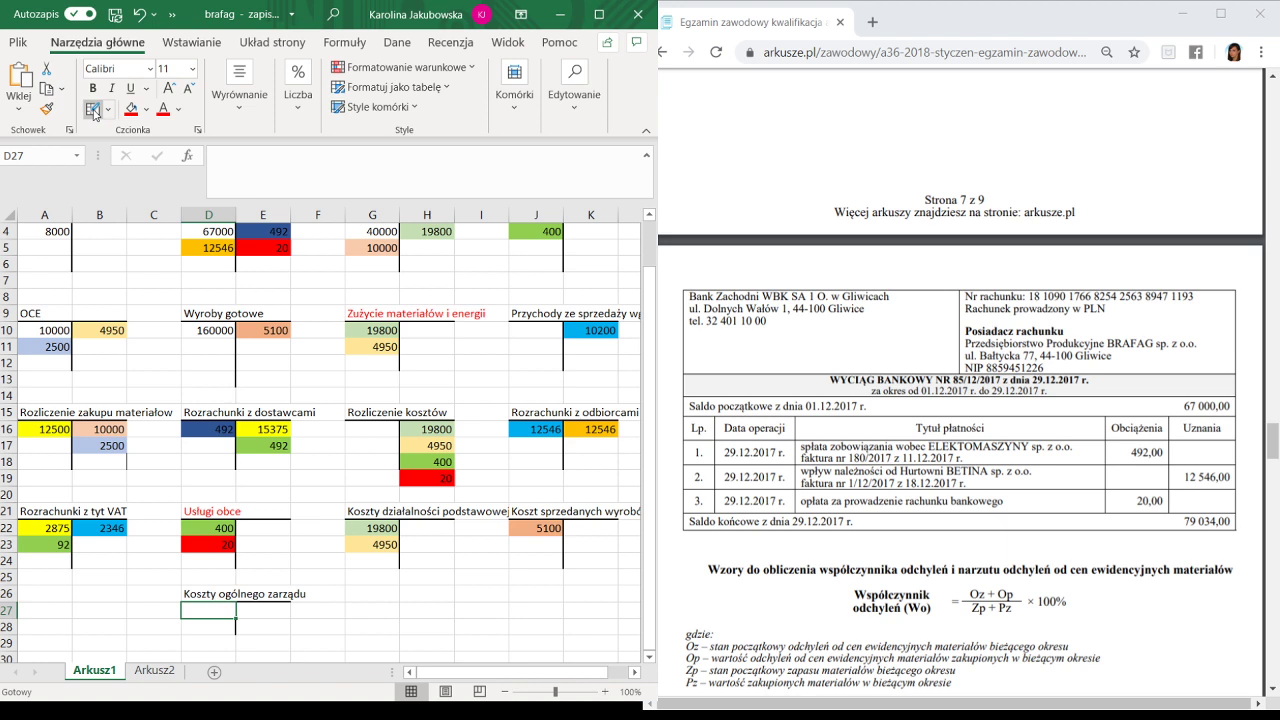
# Post the bank fee of 20 as a debit to Koszty ogólnego zarządu in D27 and fill it with red.
pyautogui.write('20')
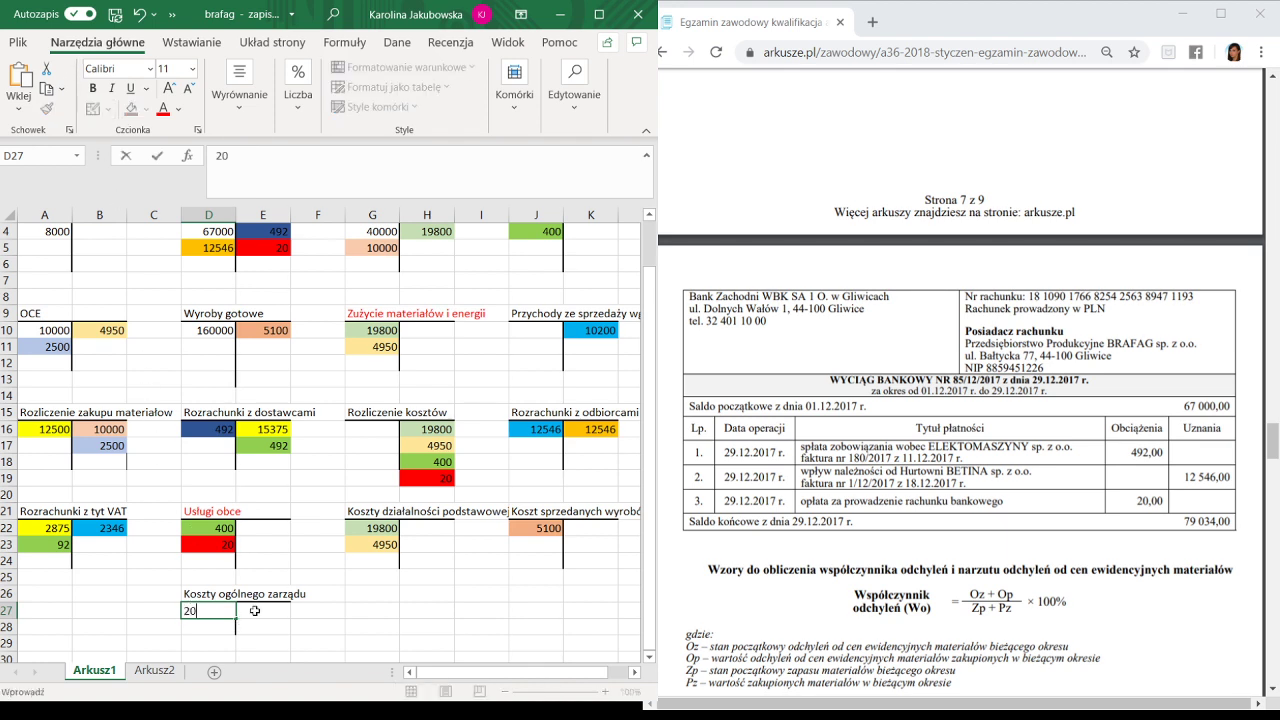
pyautogui.click(255, 610)
pyautogui.click(208, 610)
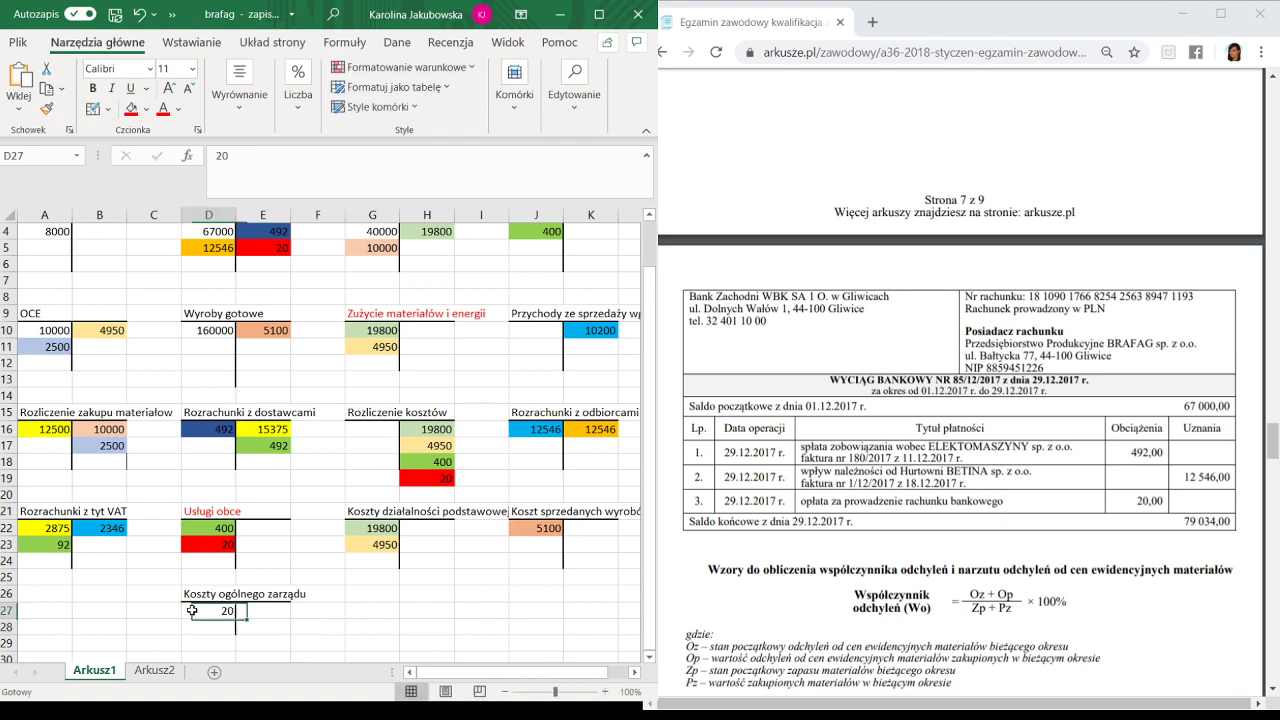
pyautogui.click(131, 108)
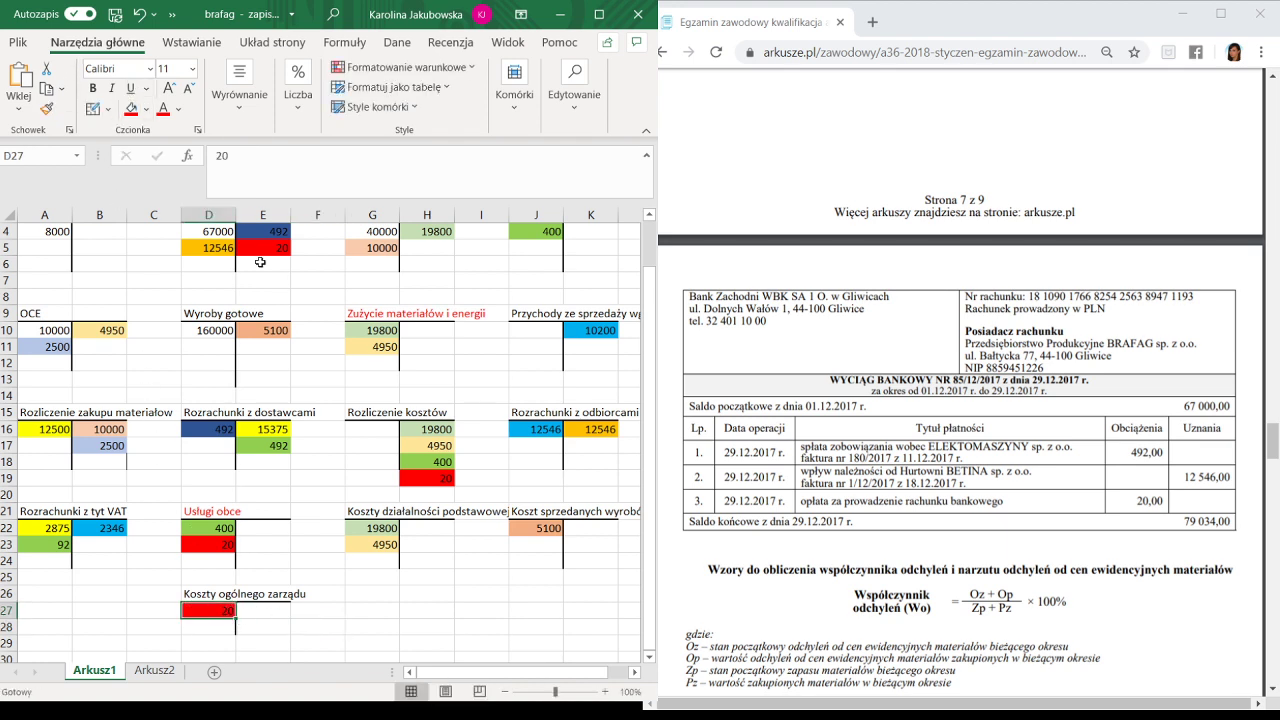
# Show all T-accounts at 90% zoom and go back through the exam paper to the numbered task list on page 2.
pyautogui.click(505, 691)
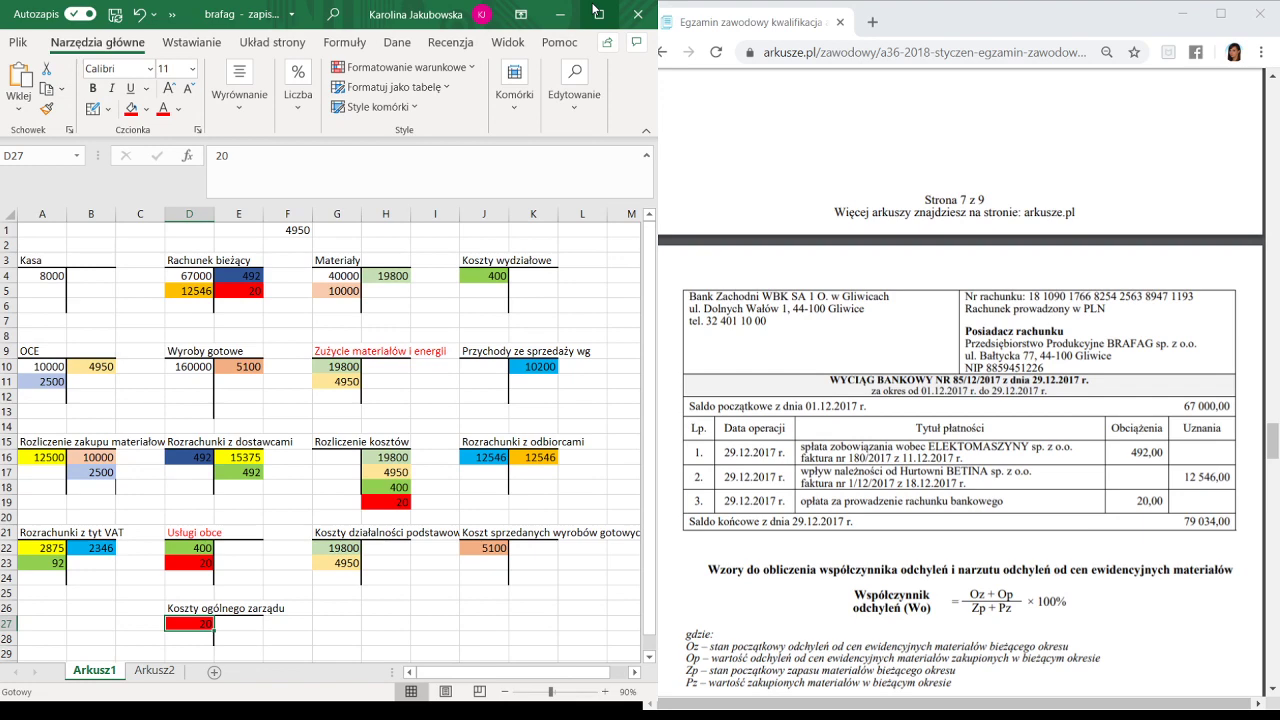
pyautogui.scroll(12, 1047, 308)
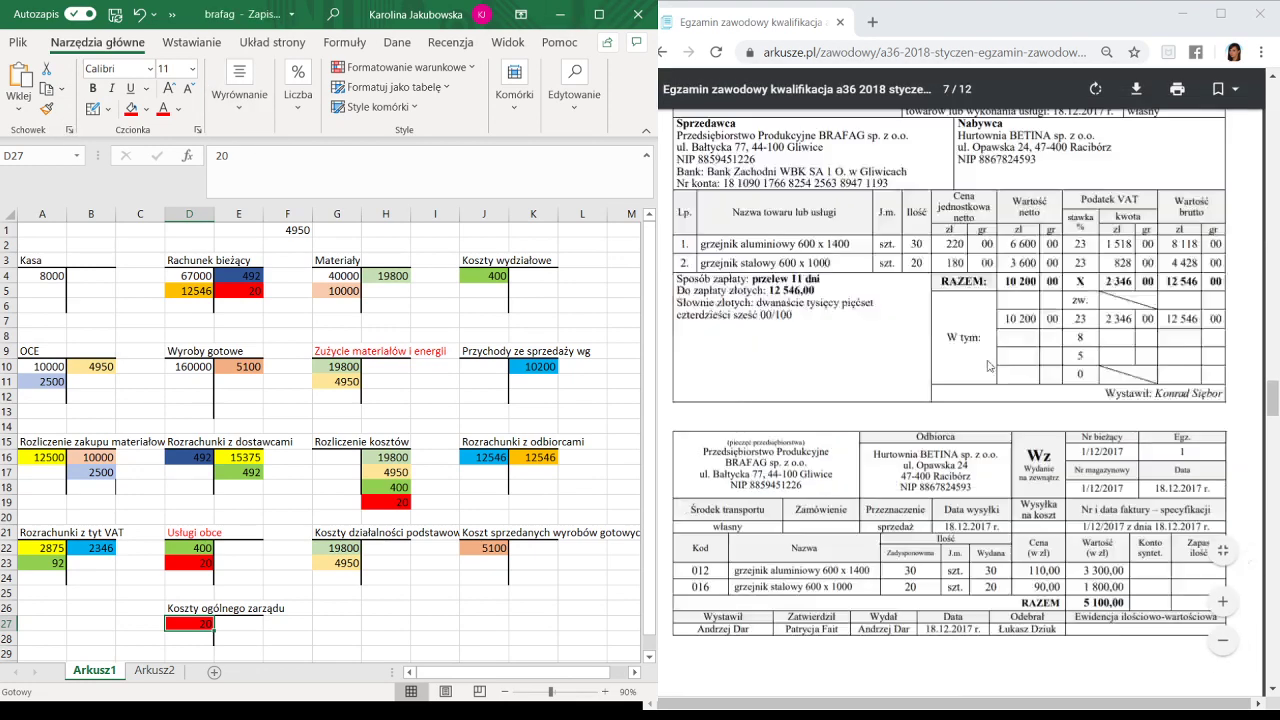
pyautogui.scroll(10, 1047, 308)
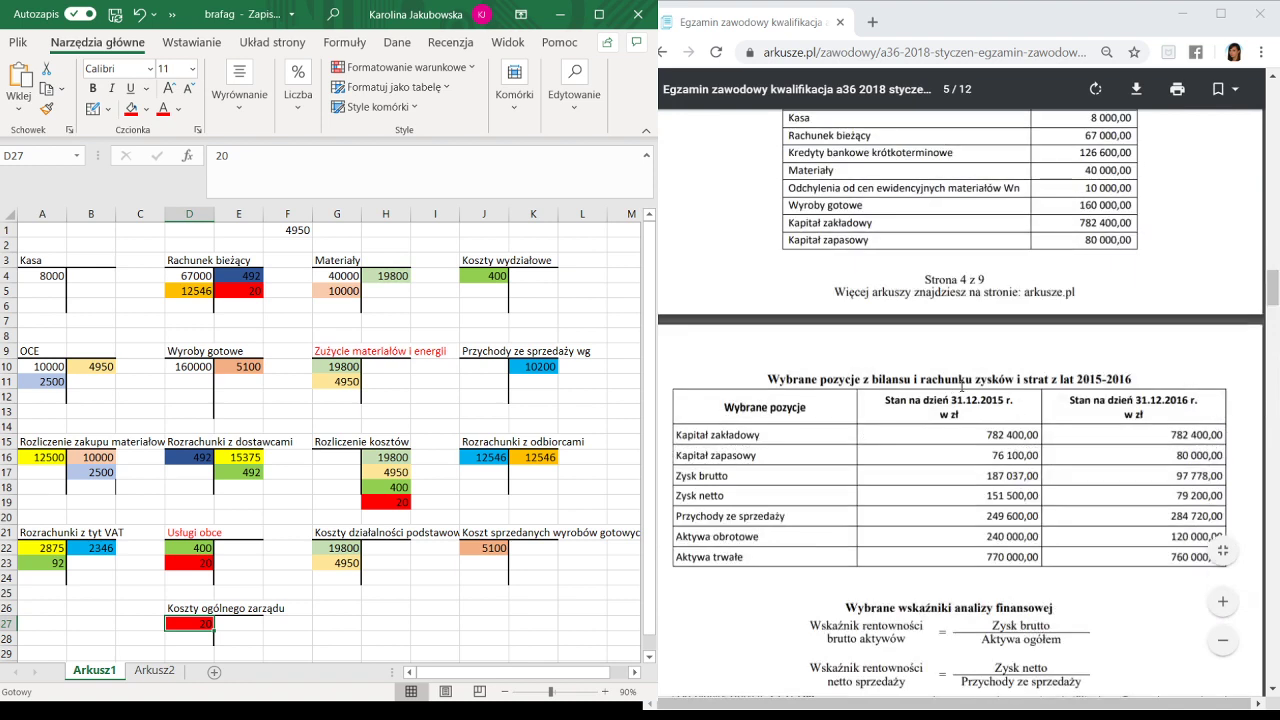
pyautogui.scroll(10, 962, 371)
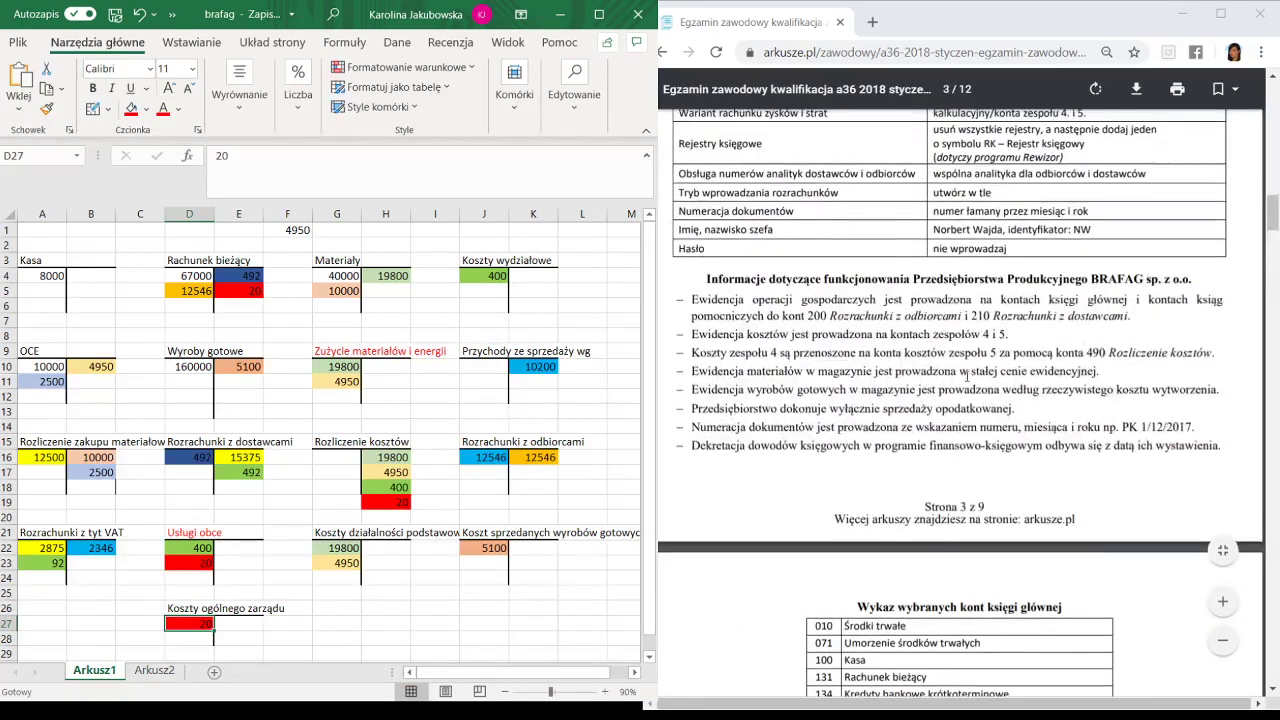
pyautogui.scroll(6, 966, 377)
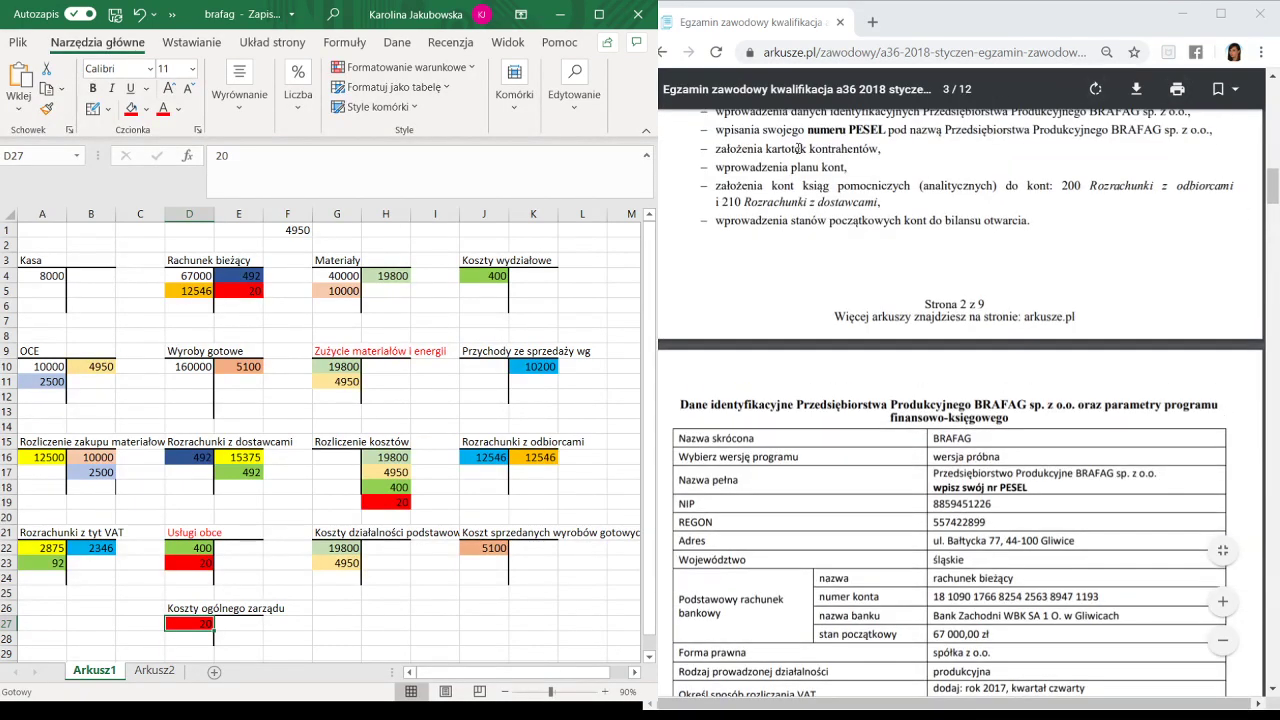
pyautogui.scroll(4, 1133, 391)
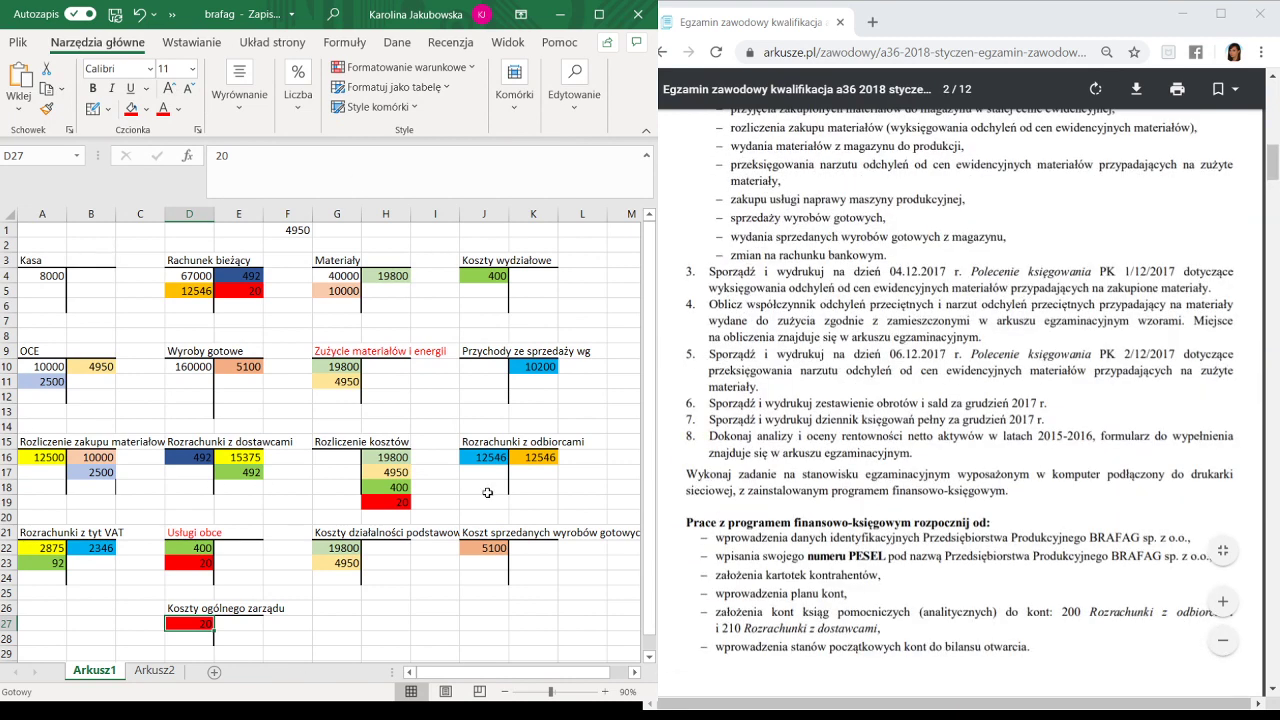
# Review the T-accounts alongside the exam paper's company parameters, bookkeeping rules and list of selected general ledger accounts.
pyautogui.scroll(-5, 258, 378)
pyautogui.scroll(-4, 880, 346)
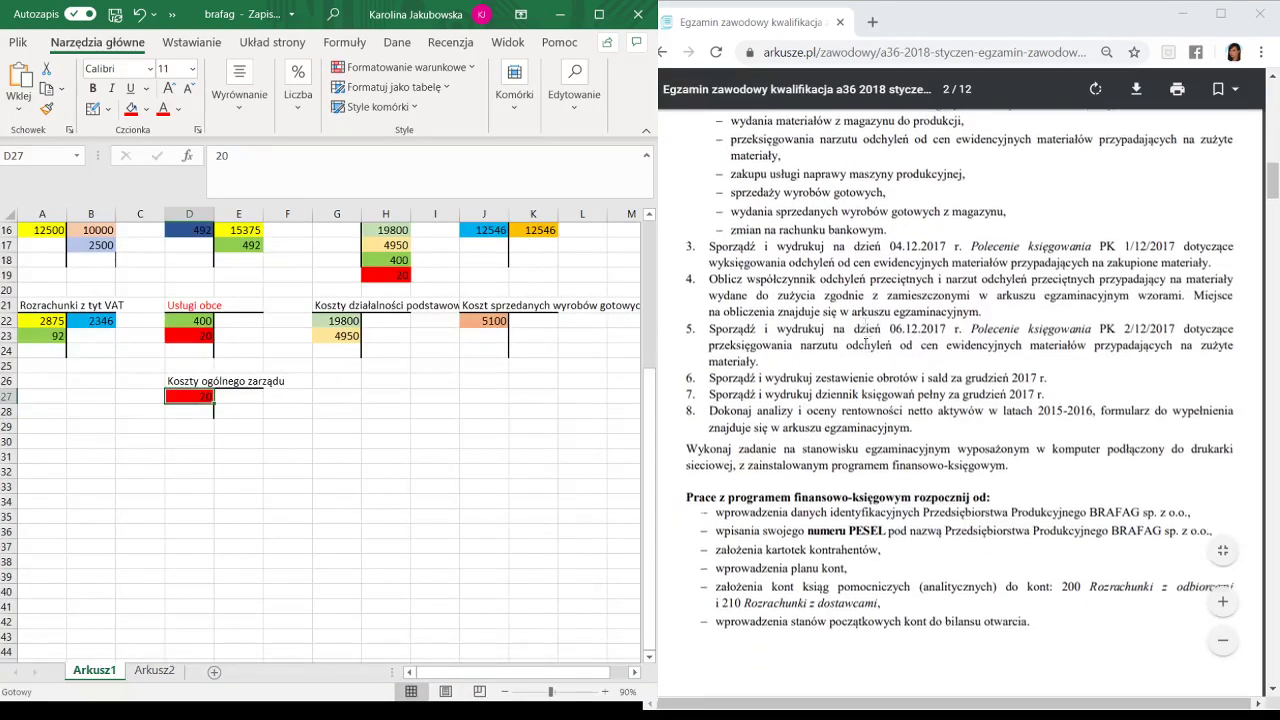
pyautogui.scroll(-4, 938, 346)
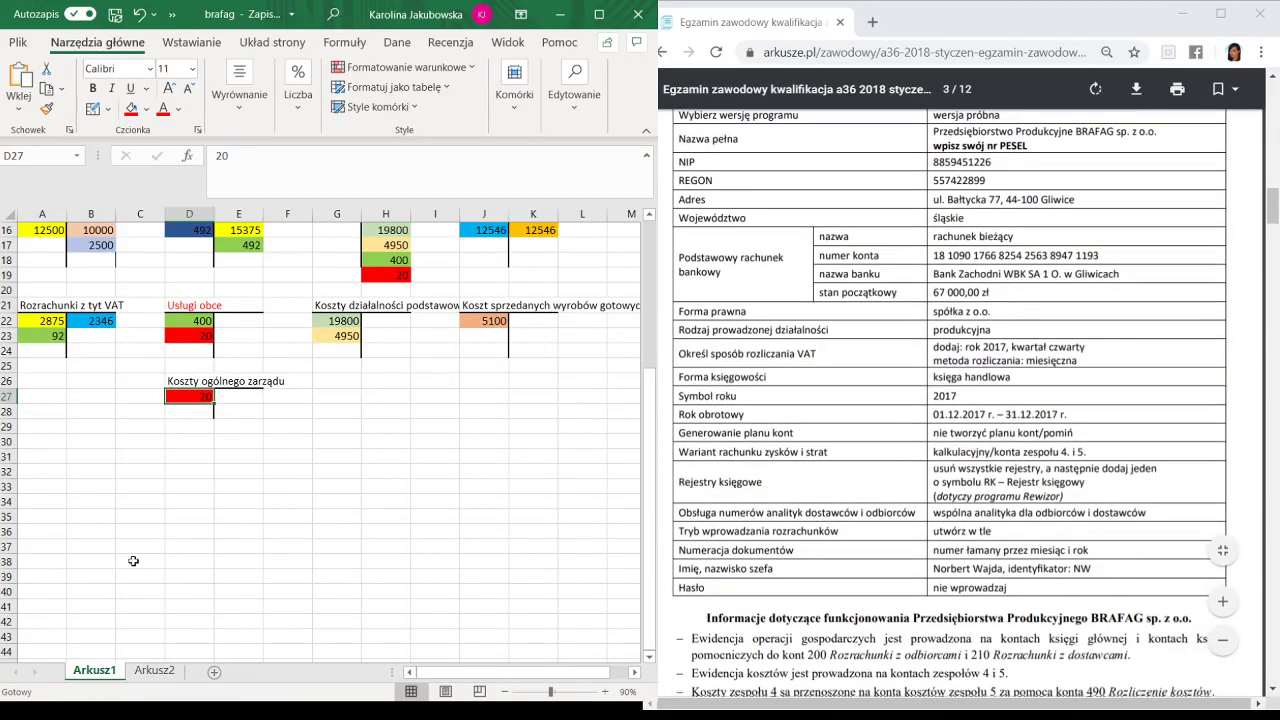
pyautogui.scroll(3, 74, 444)
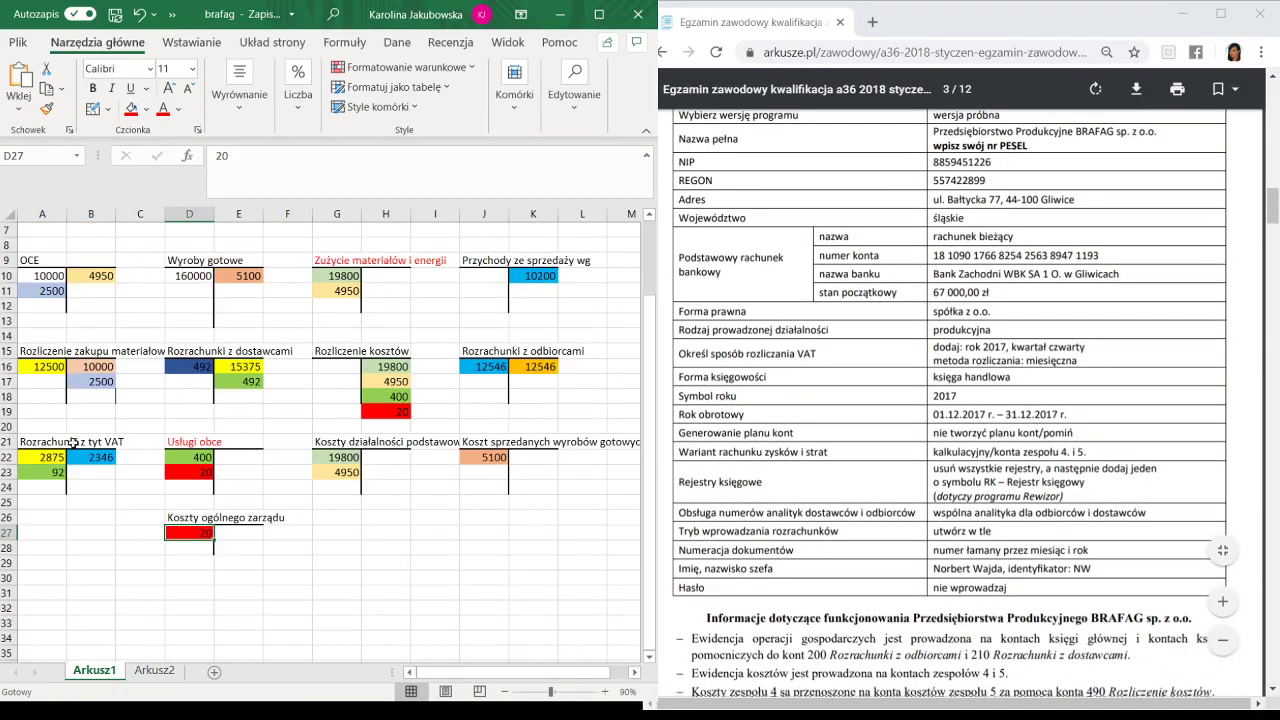
pyautogui.scroll(-1, 1128, 421)
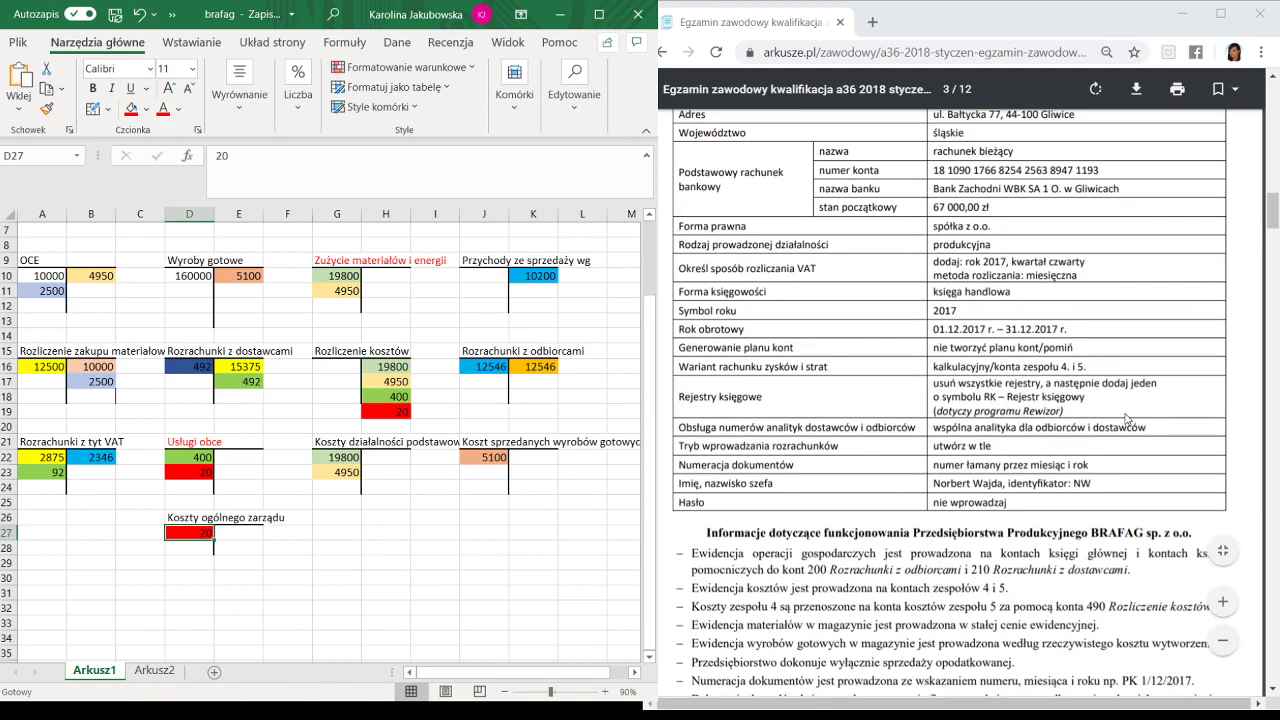
pyautogui.scroll(-2, 1128, 421)
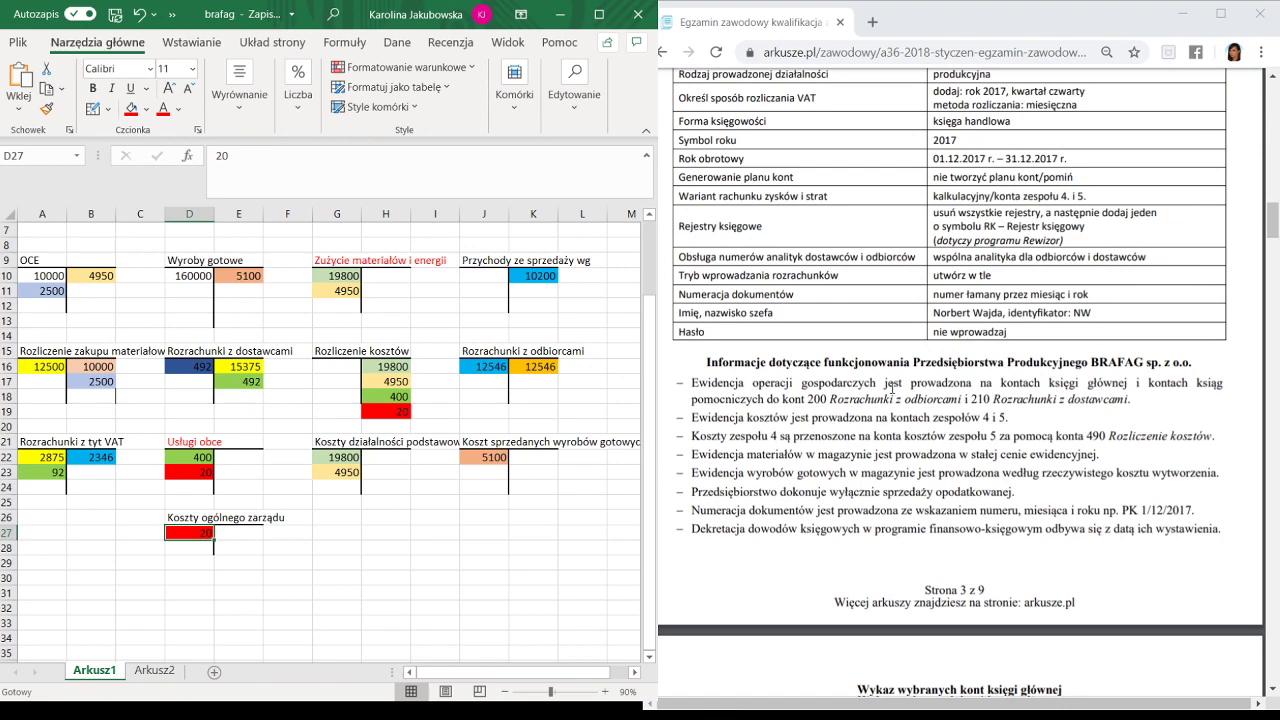
pyautogui.scroll(-5, 944, 440)
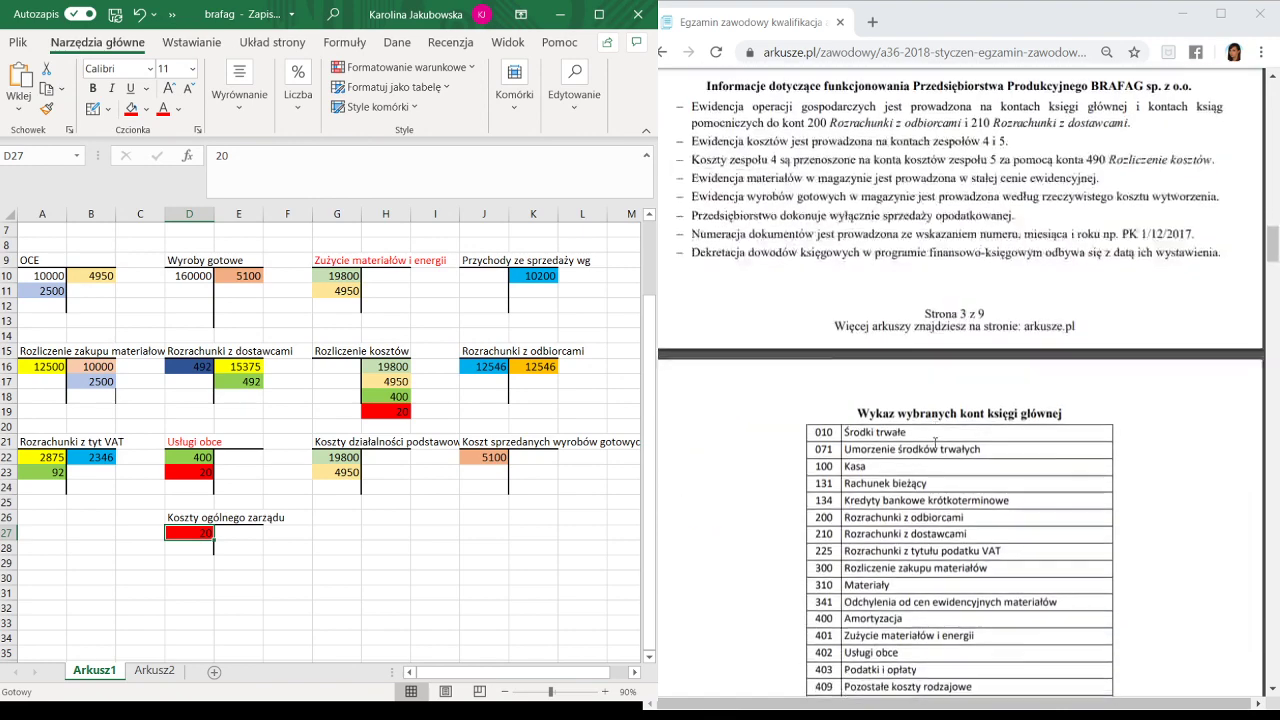
pyautogui.scroll(-4, 935, 450)
pyautogui.scroll(9, 935, 450)
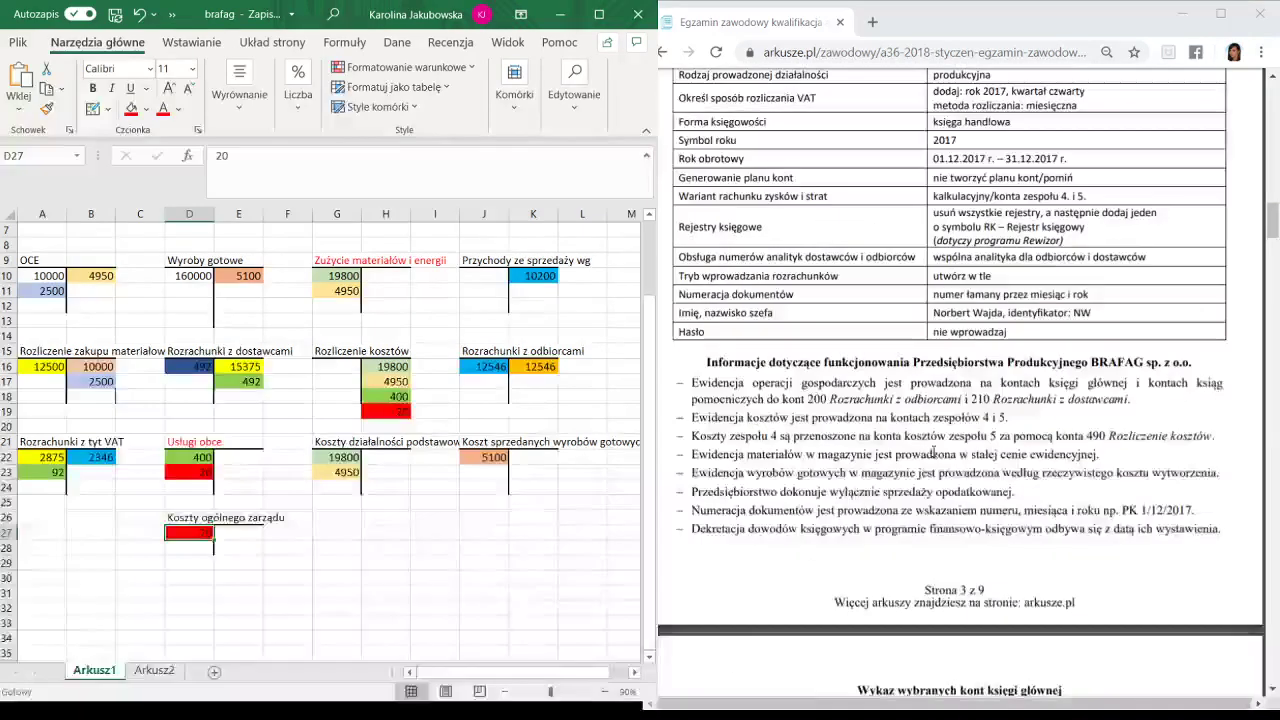
pyautogui.scroll(10, 950, 645)
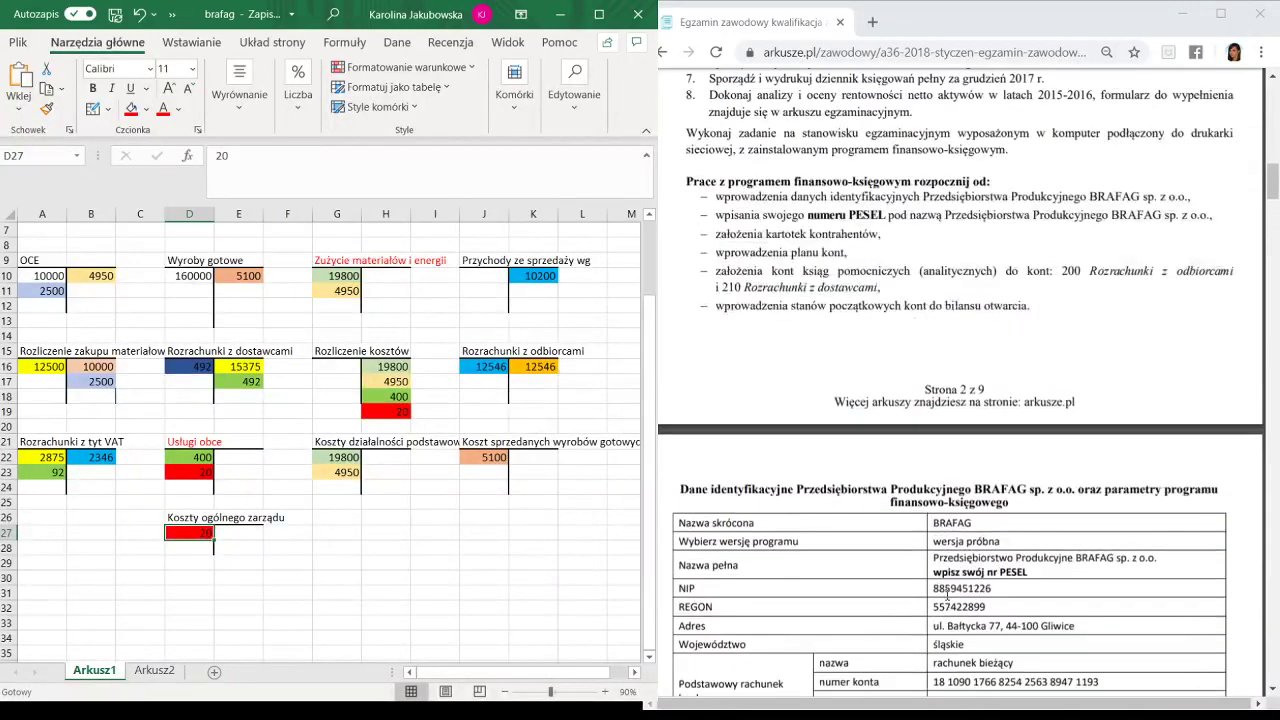
pyautogui.scroll(2, 791, 371)
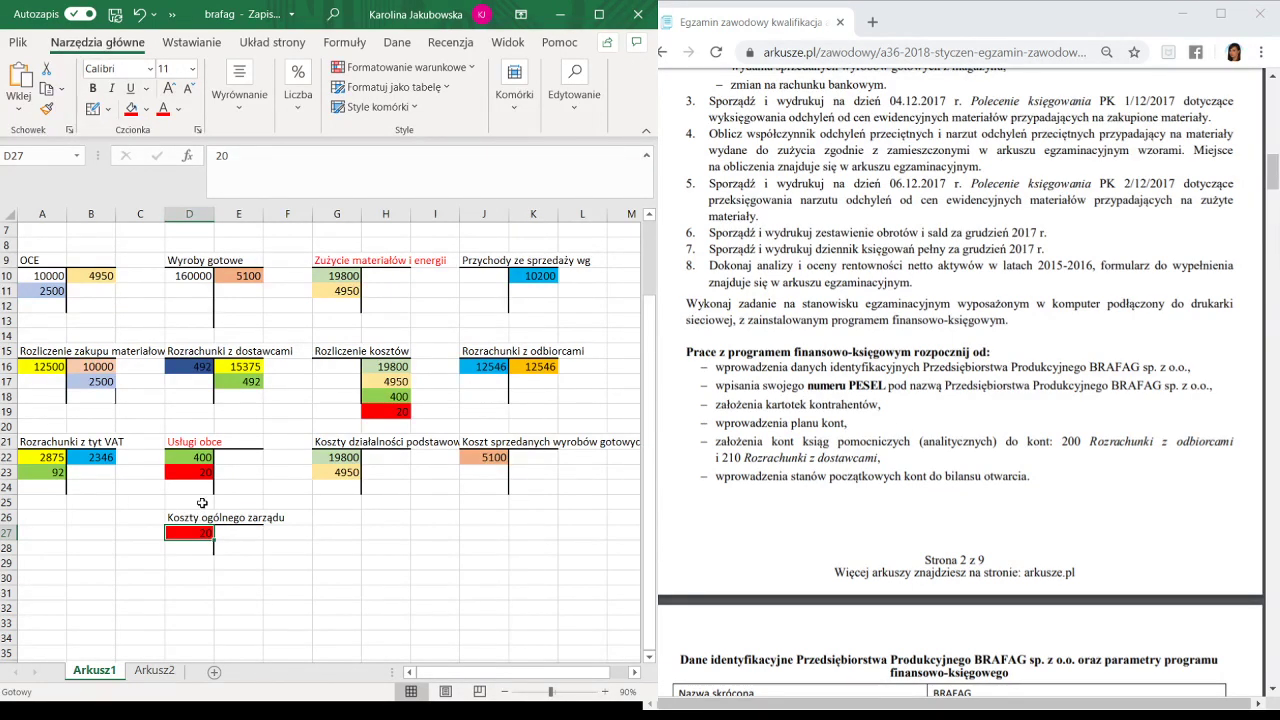
# Examine the T-accounts in rows 14 to 30 and exam tasks 3 and 5 on the PK 1/12/2017 and PK 2/12/2017 deviation postings.
pyautogui.click(268, 566)
pyautogui.moveTo(586, 575); pyautogui.dragTo(8, 336)
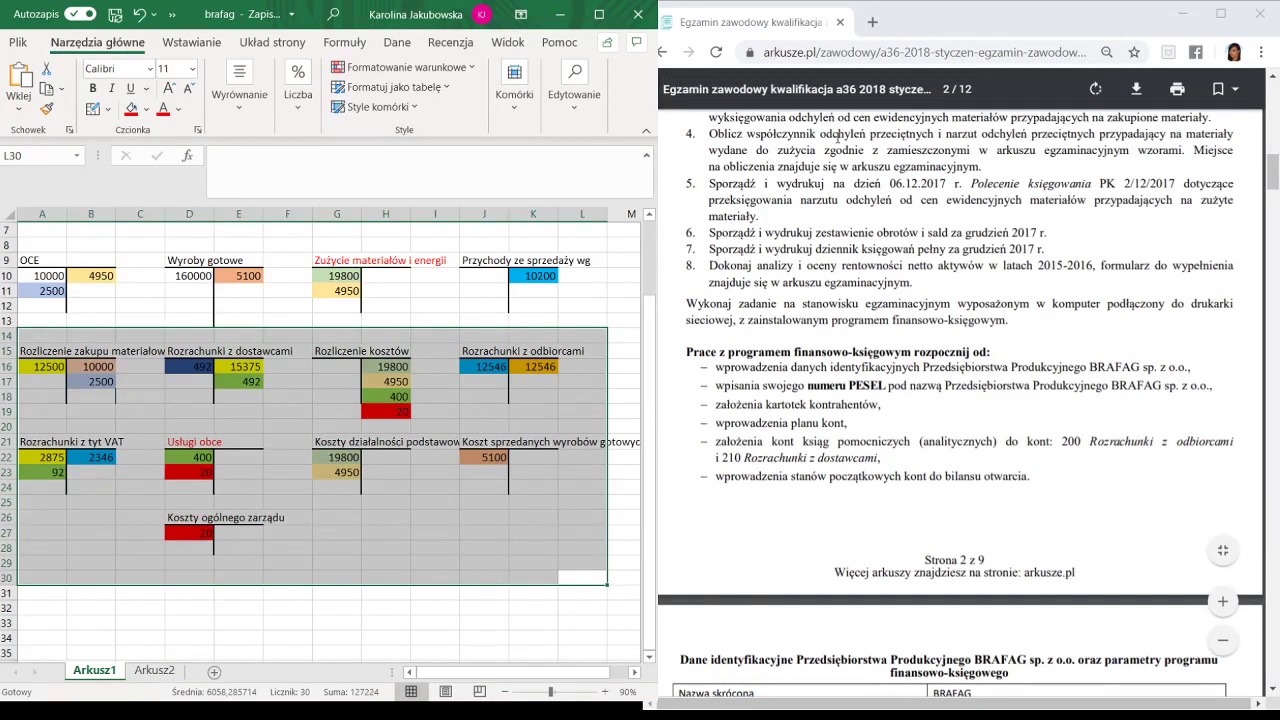
pyautogui.scroll(1, 826, 250)
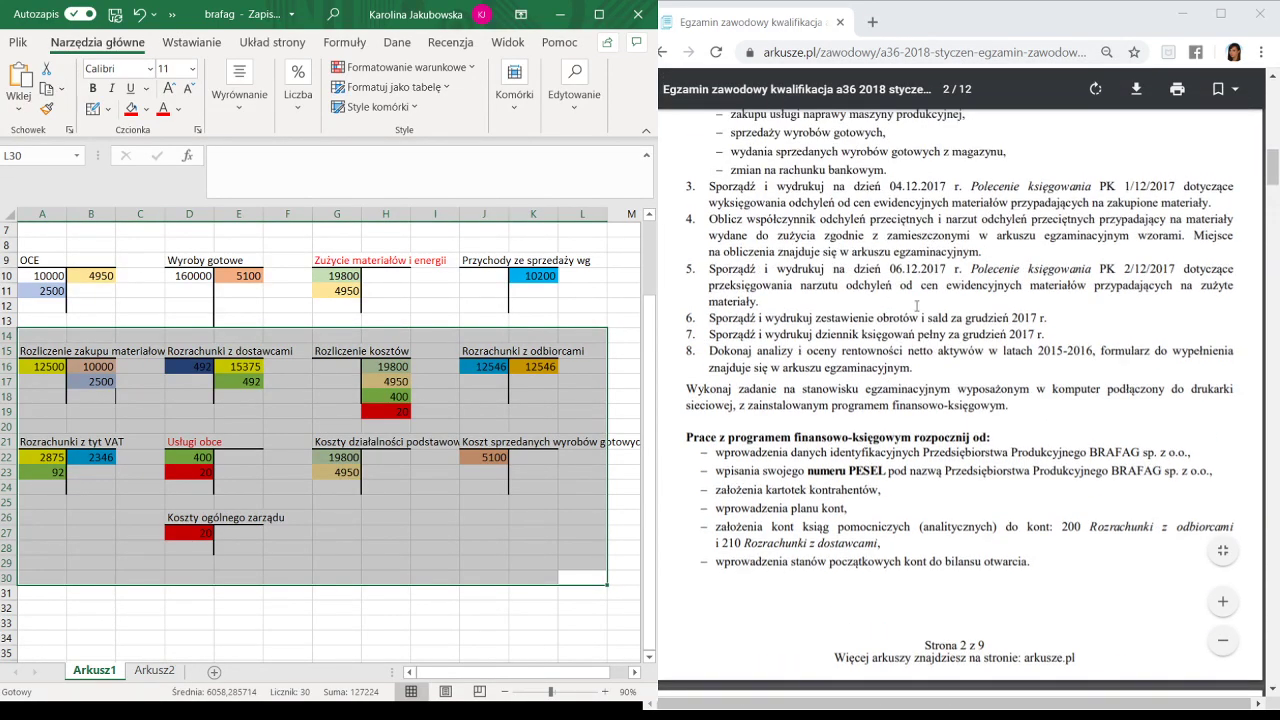
pyautogui.moveTo(905, 205); pyautogui.dragTo(1135, 285)
pyautogui.click(901, 188)
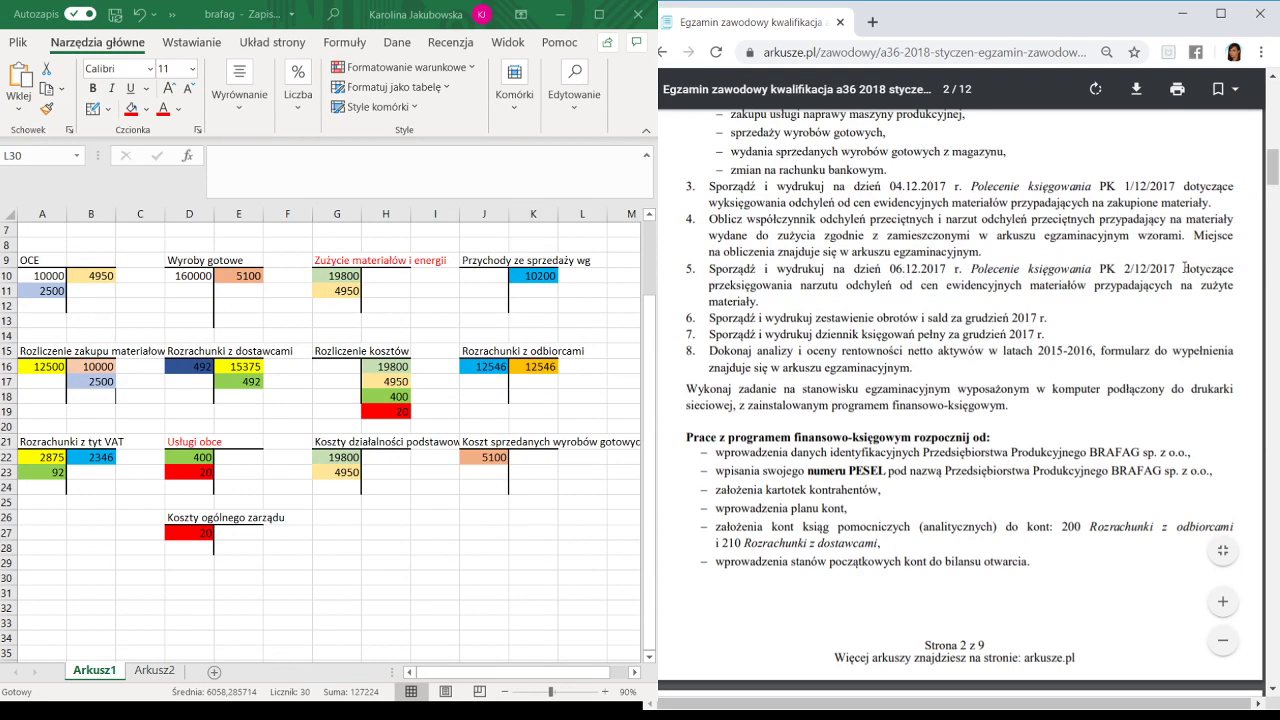
pyautogui.moveTo(1184, 268); pyautogui.dragTo(1235, 293)
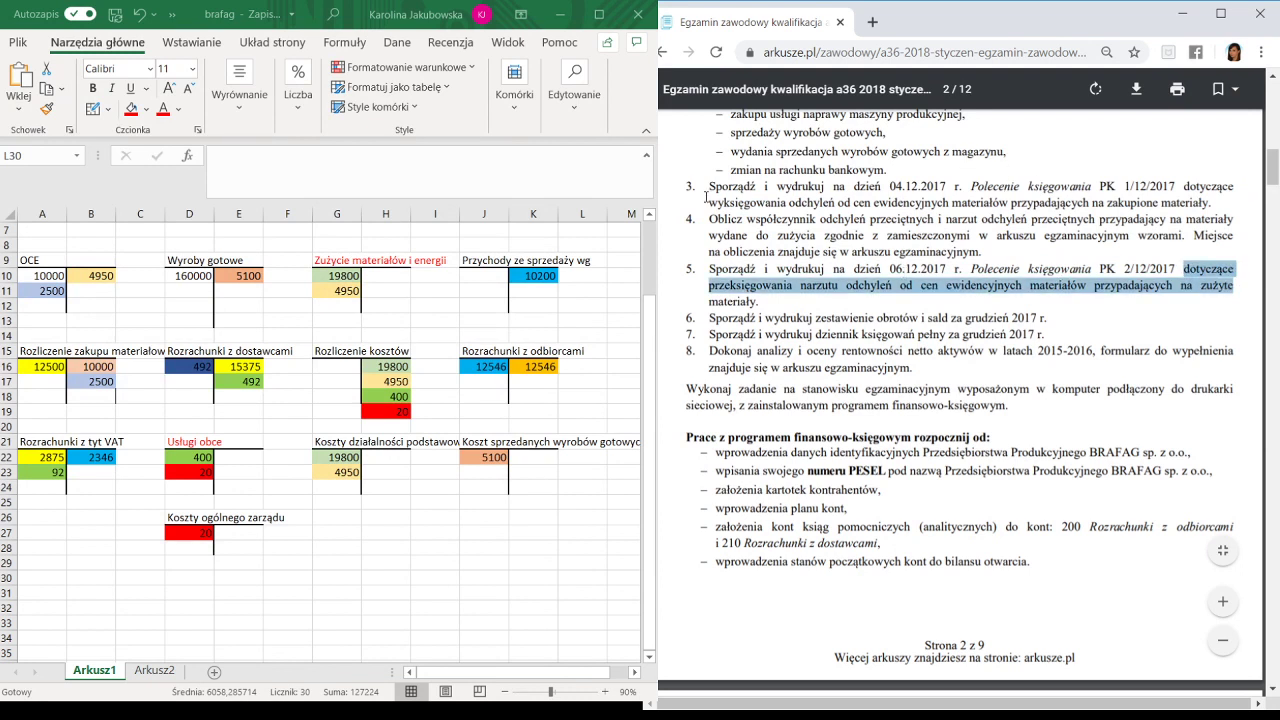
pyautogui.moveTo(705, 197); pyautogui.dragTo(1227, 173)
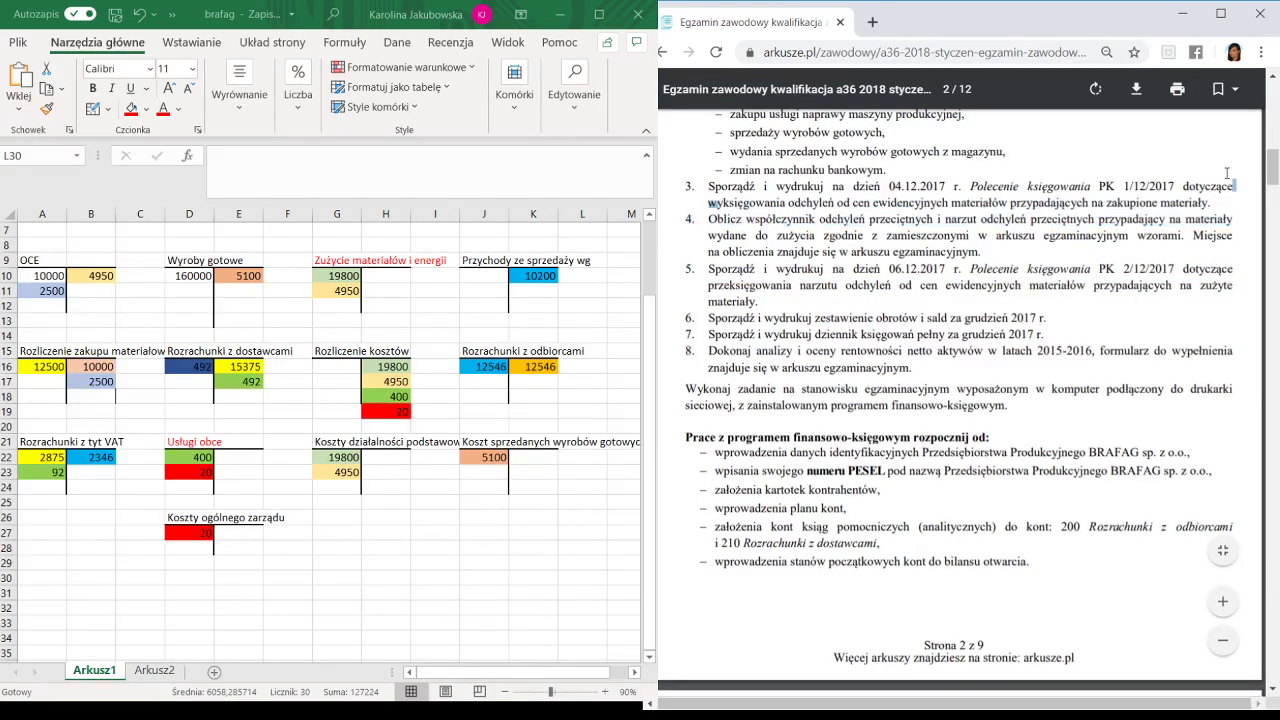